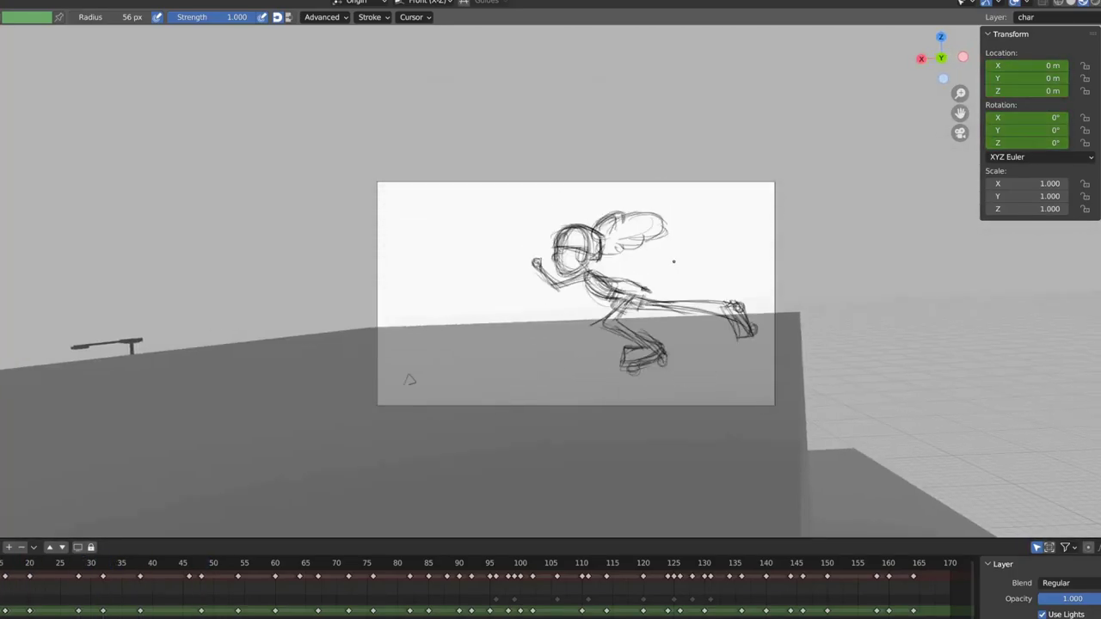
Select the scene camera, view through it, and play the camera animation from the start.
key("Escape")
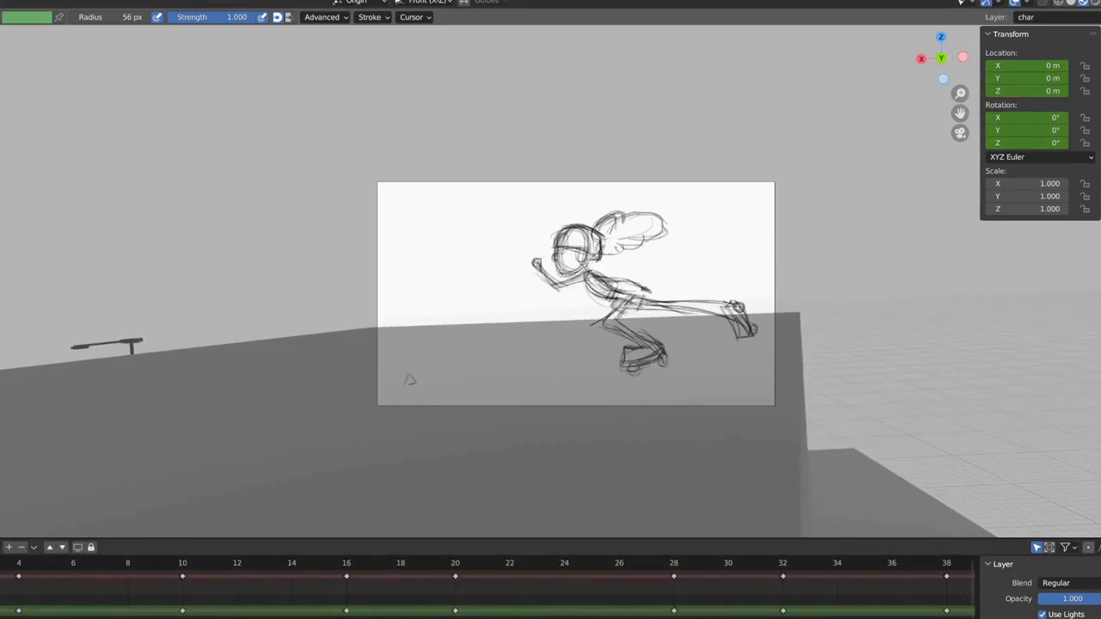
left_click(774, 206)
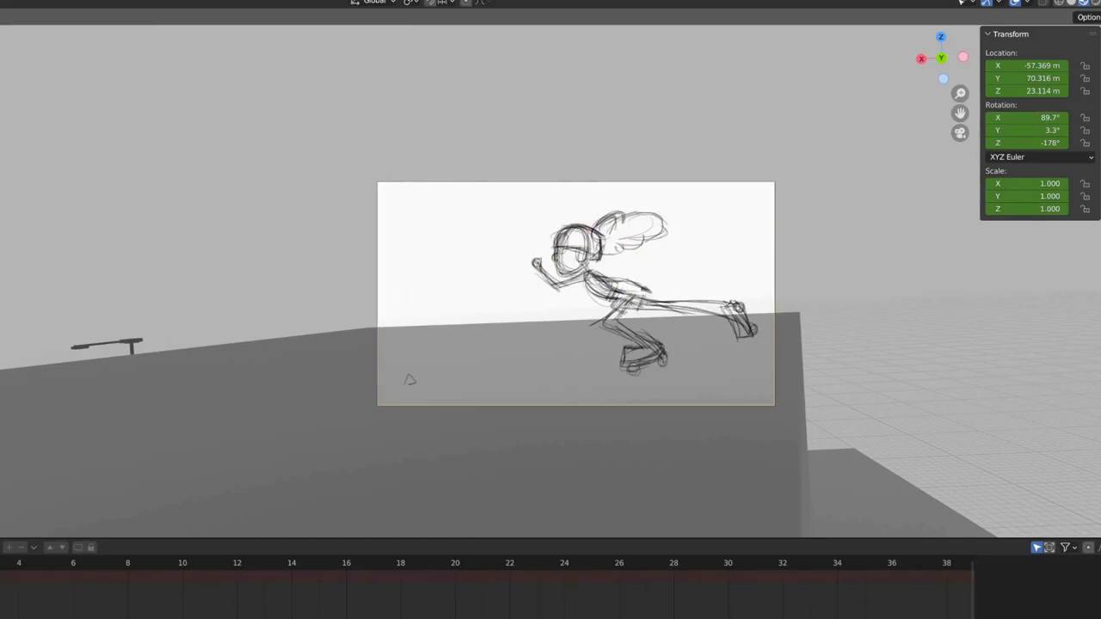
key("ctrl+KP_0")
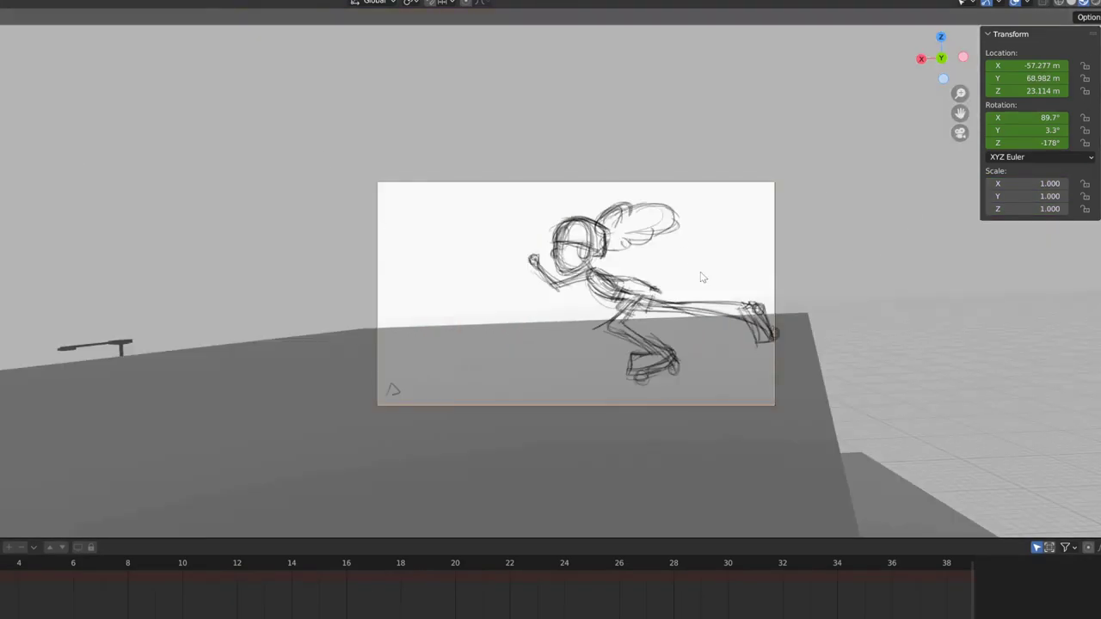
key("space")
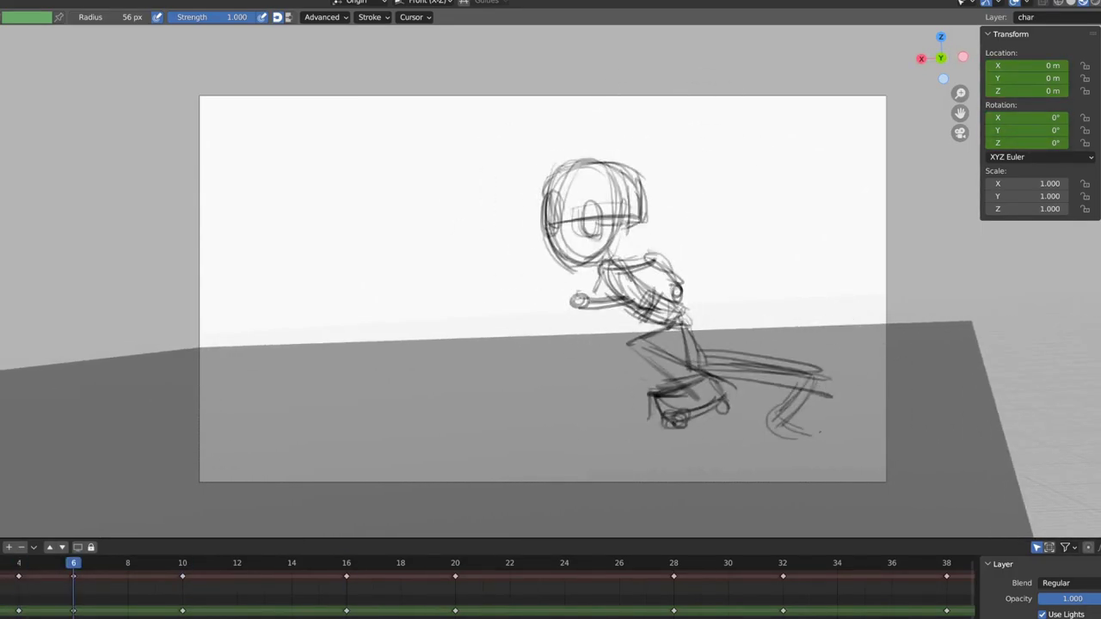
Redraw the back leg and foot on frame 8 and play back to check the motion.
mouse_move(821, 370)
left_mouse_down()
mouse_move(778, 430)
mouse_move(825, 438)
left_mouse_up()
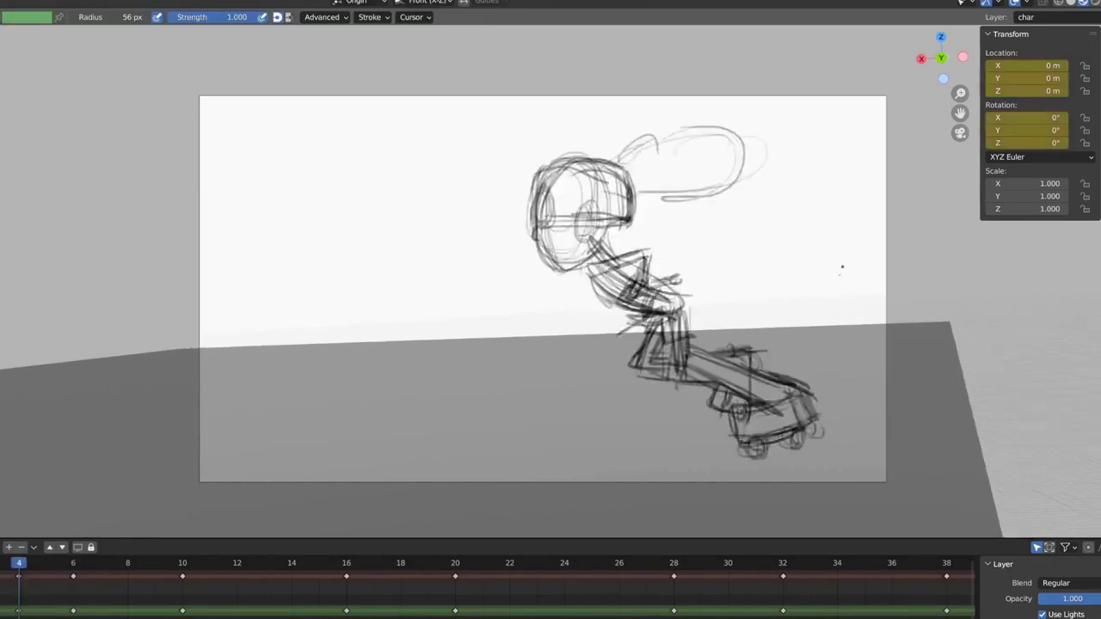
key("space")
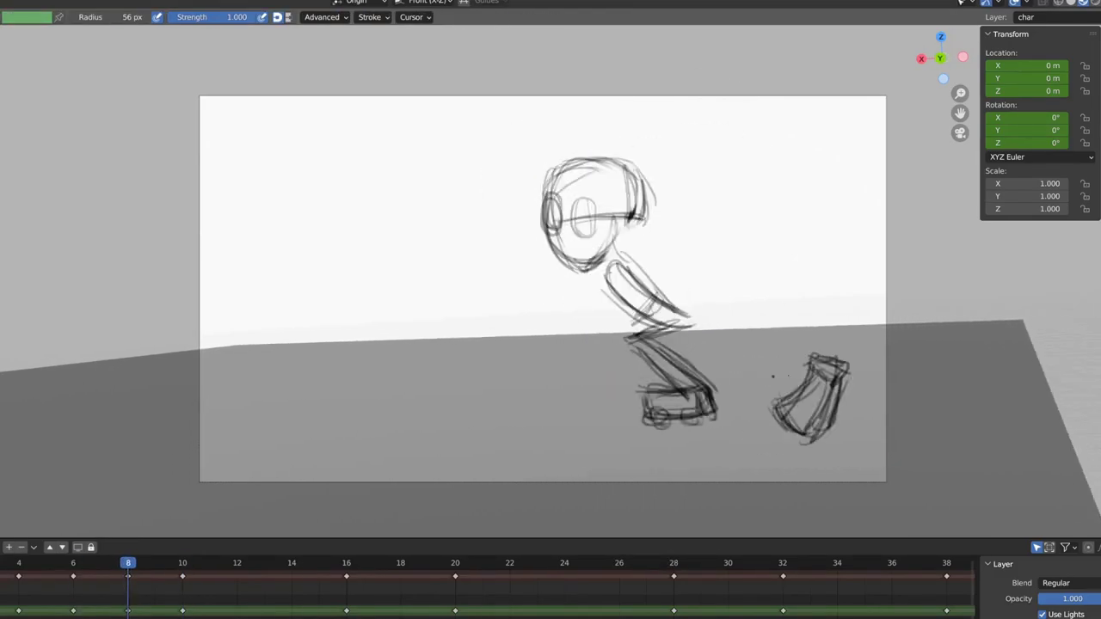
key("space")
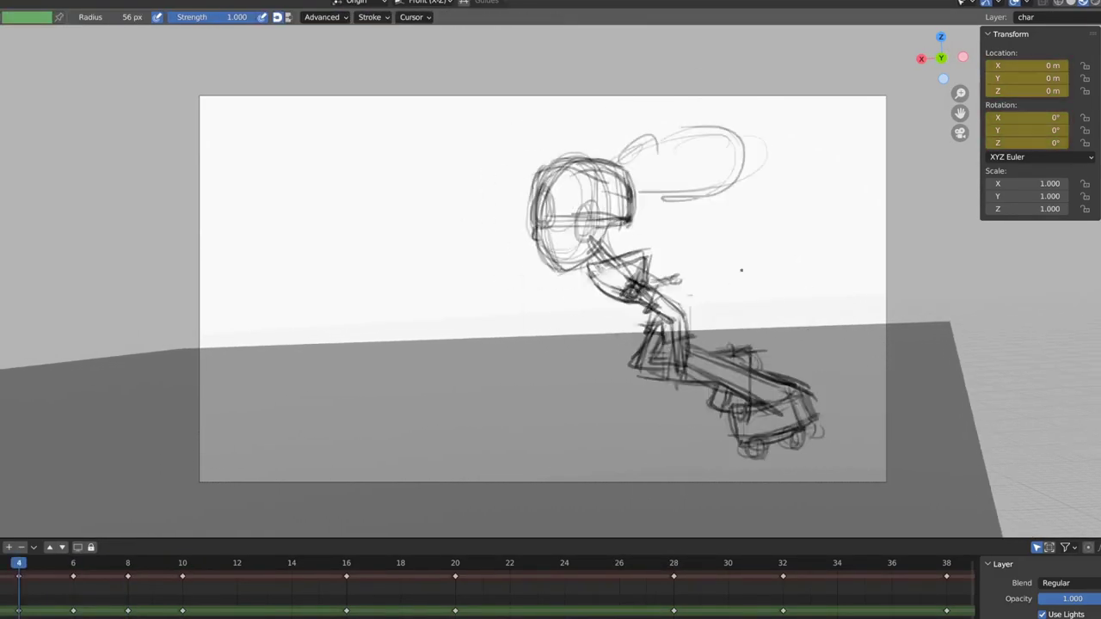
key("Tab")
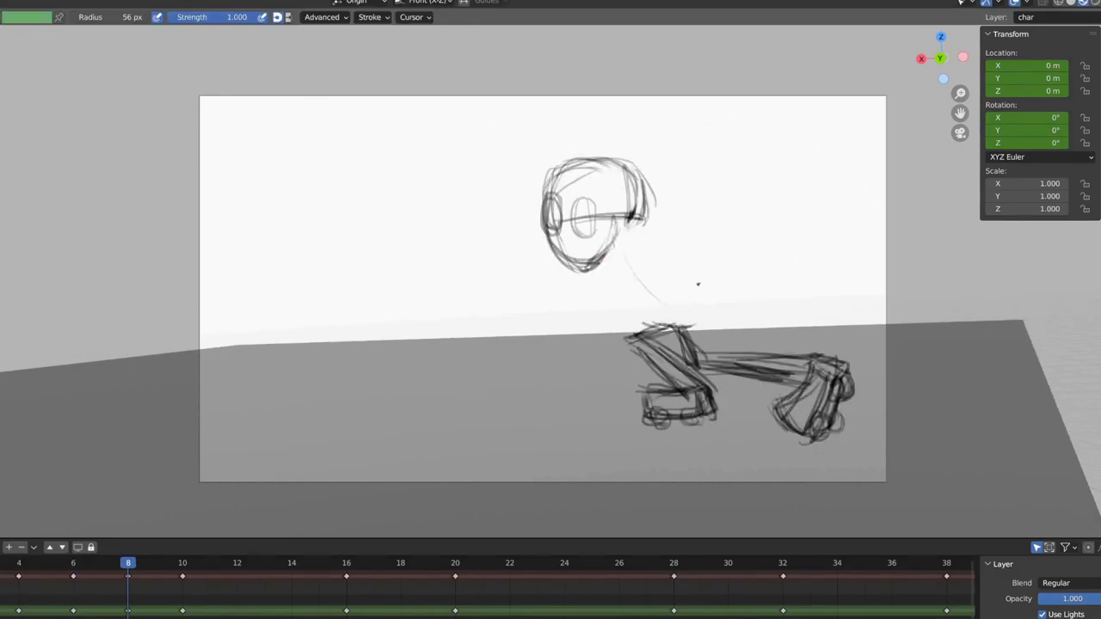
key("Tab")
Add a hand loop, then move to frame 14 and retrace the head outline.
left_click_drag(557, 304, 579, 307)
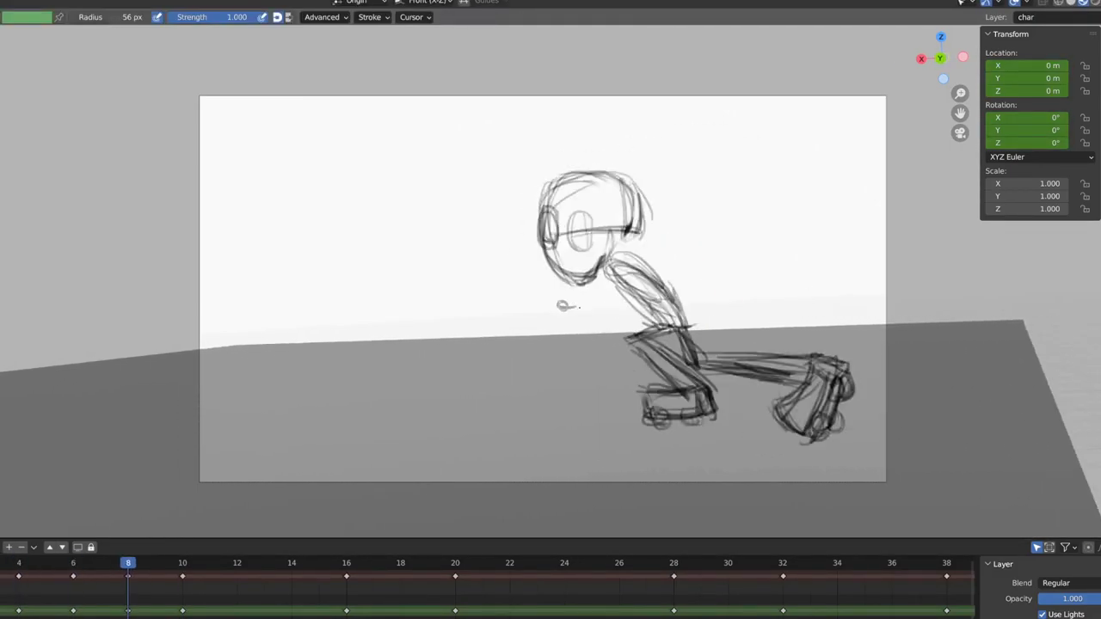
key("d")
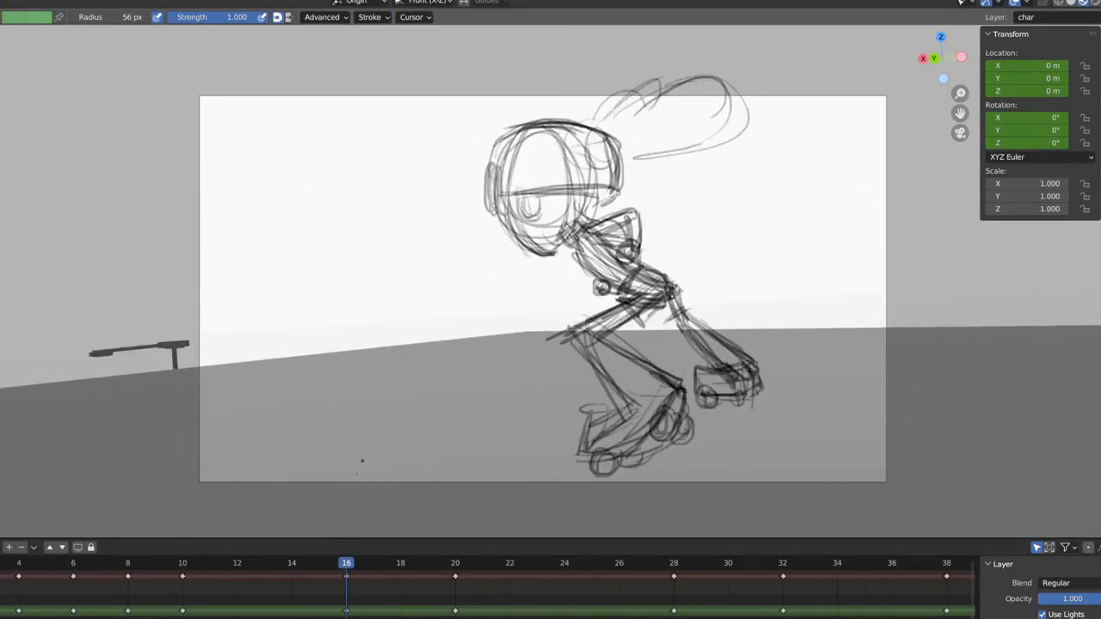
left_click_drag(346, 575, 310, 578)
left_click_drag(679, 375, 703, 391)
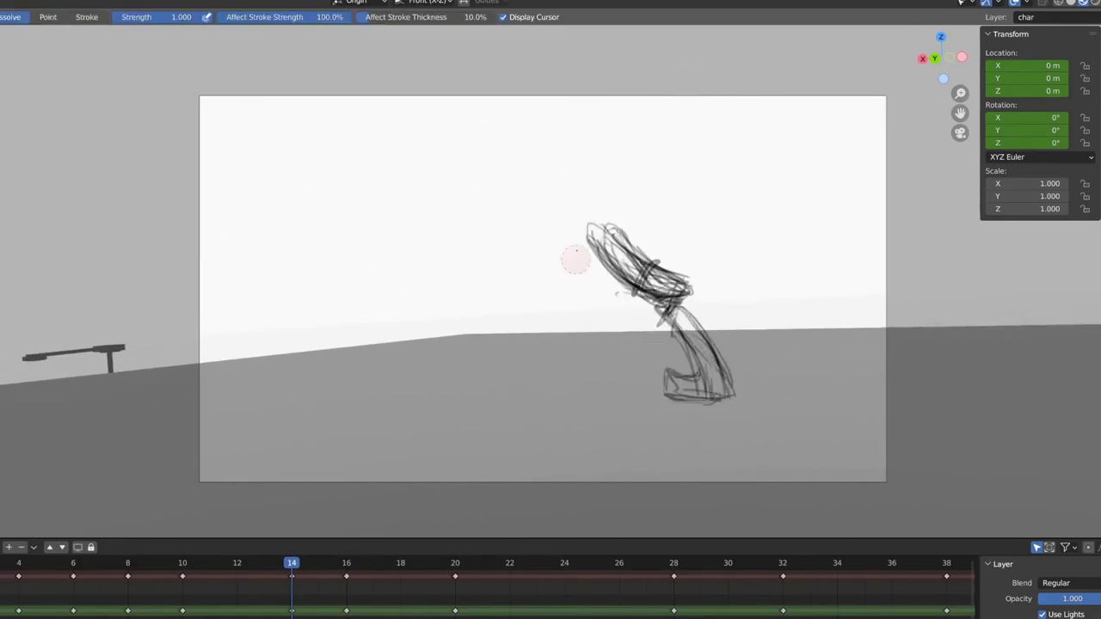
left_click_drag(627, 173, 646, 236)
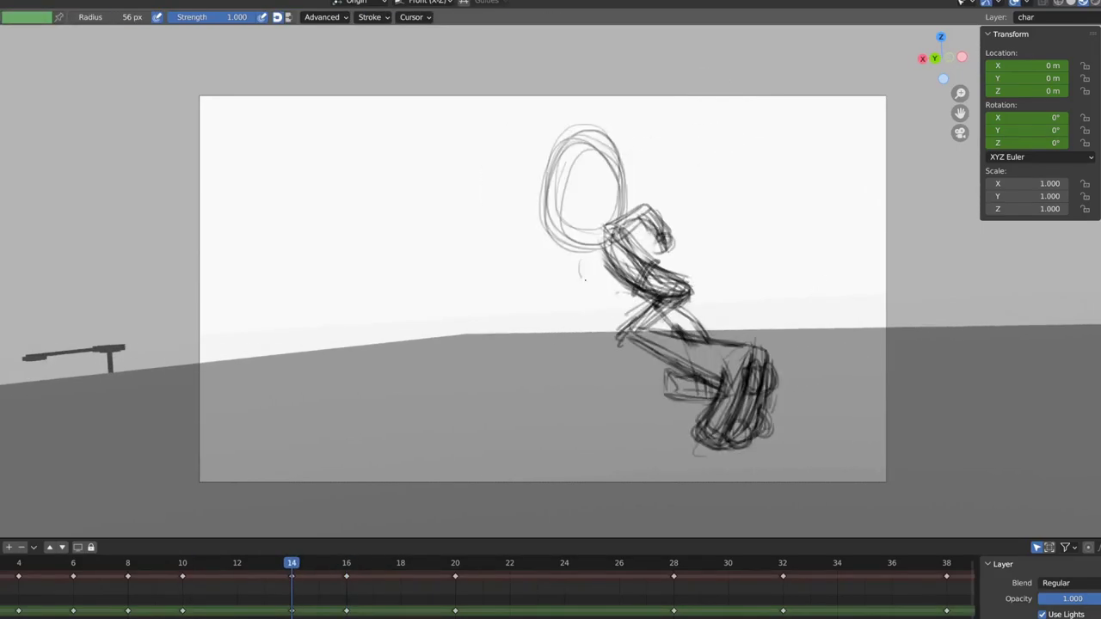
Play back and flip between frames 12 and 14 to compare the poses.
key("space")
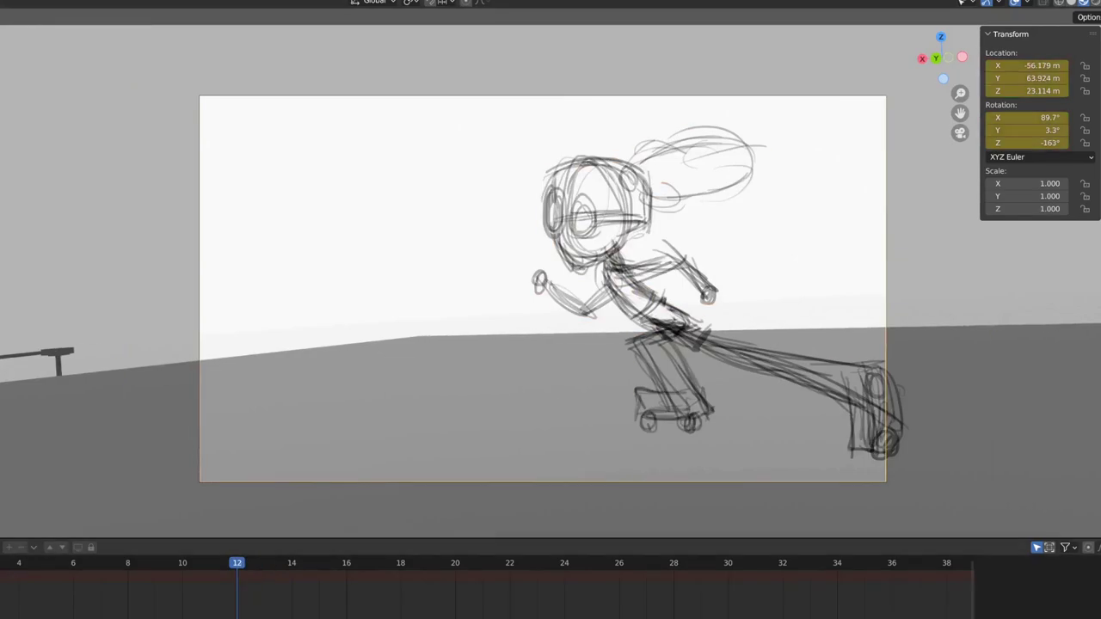
key("shift+space")
key("Escape")
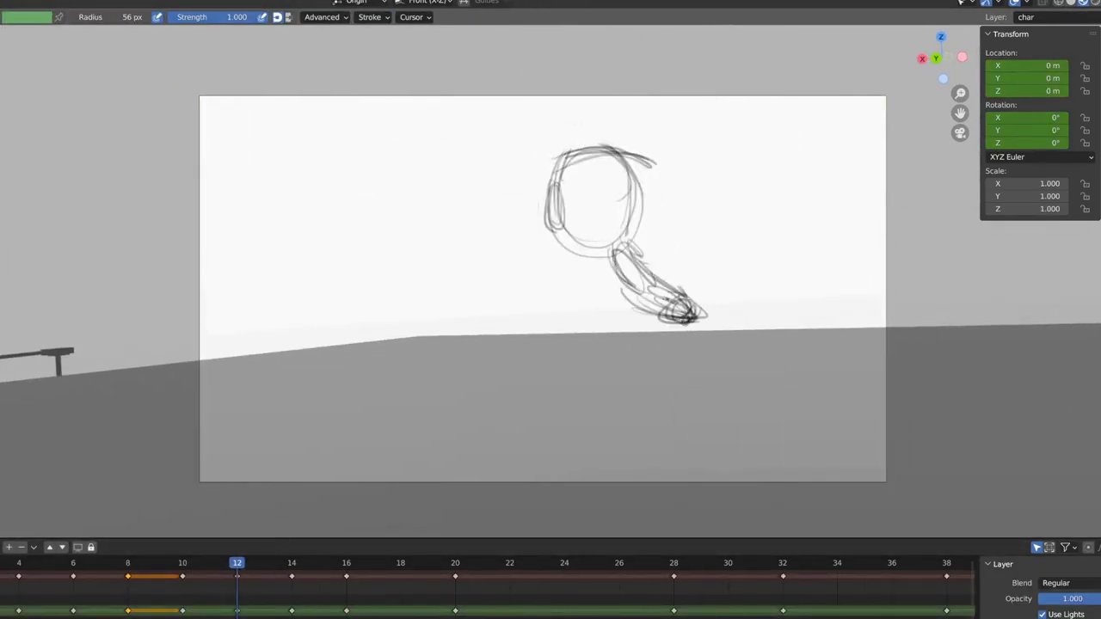
key("Tab")
key("Tab")
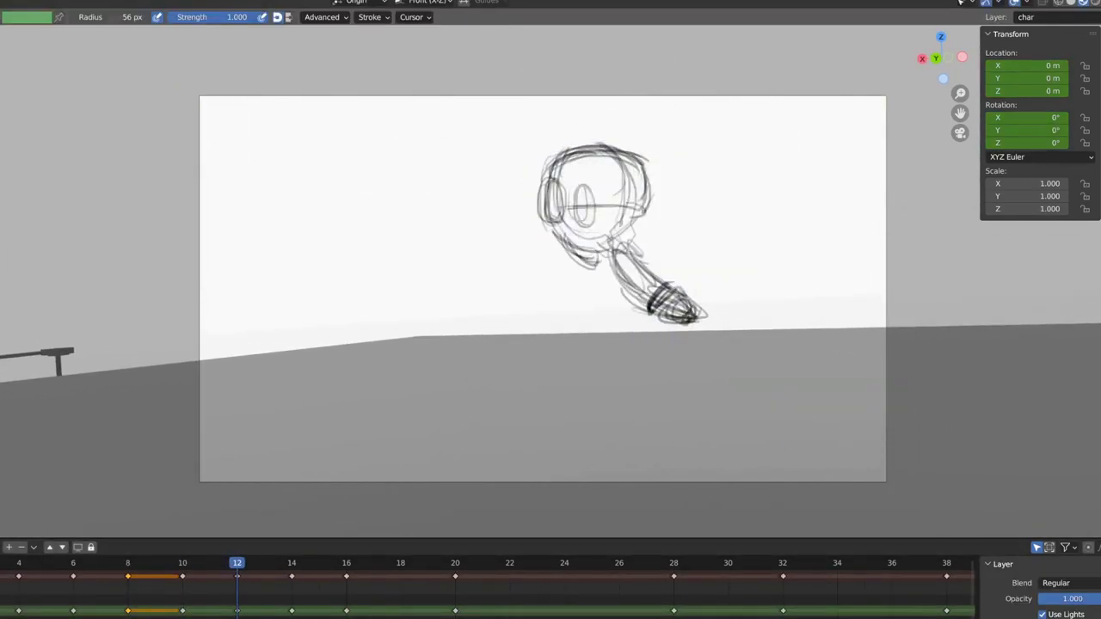
key("Up")
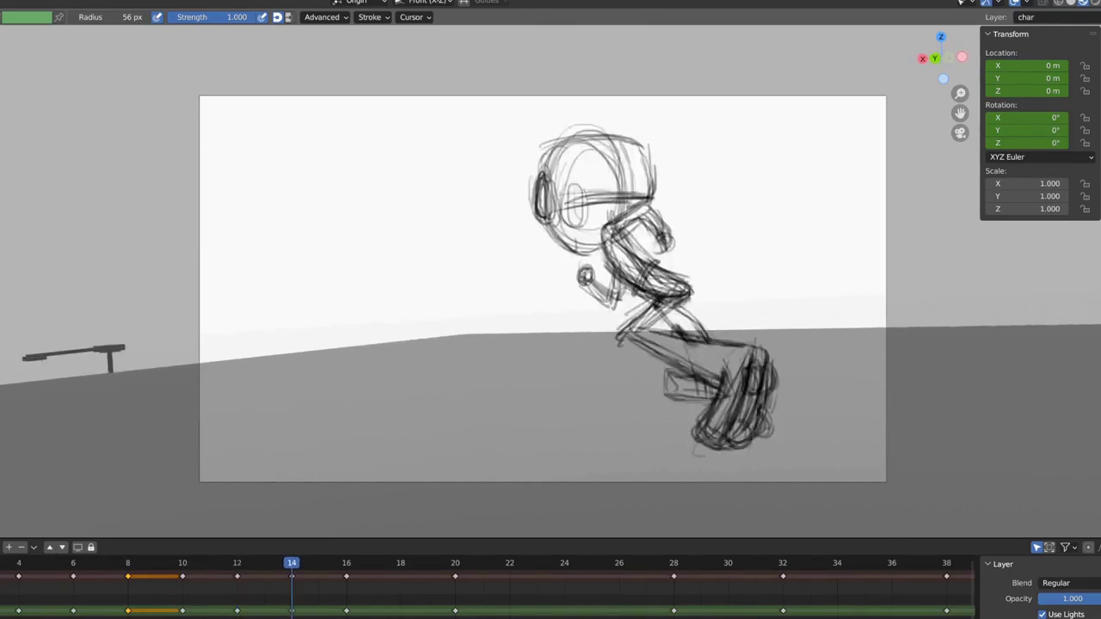
key("Down")
key("Tab")
Compare neighbouring poses back to frame 4 and select the keyframes at frames 6 and 8.
key("Tab")
key("Down")
key("Up")
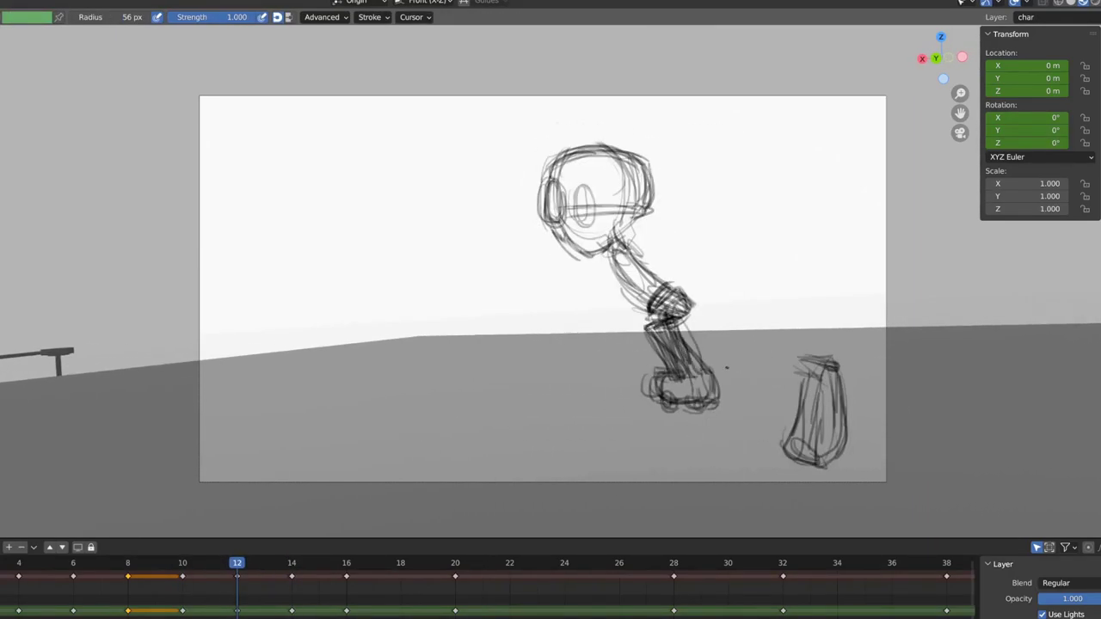
key("Up")
key("Up")
key("Down")
key("Down")
key("Tab")
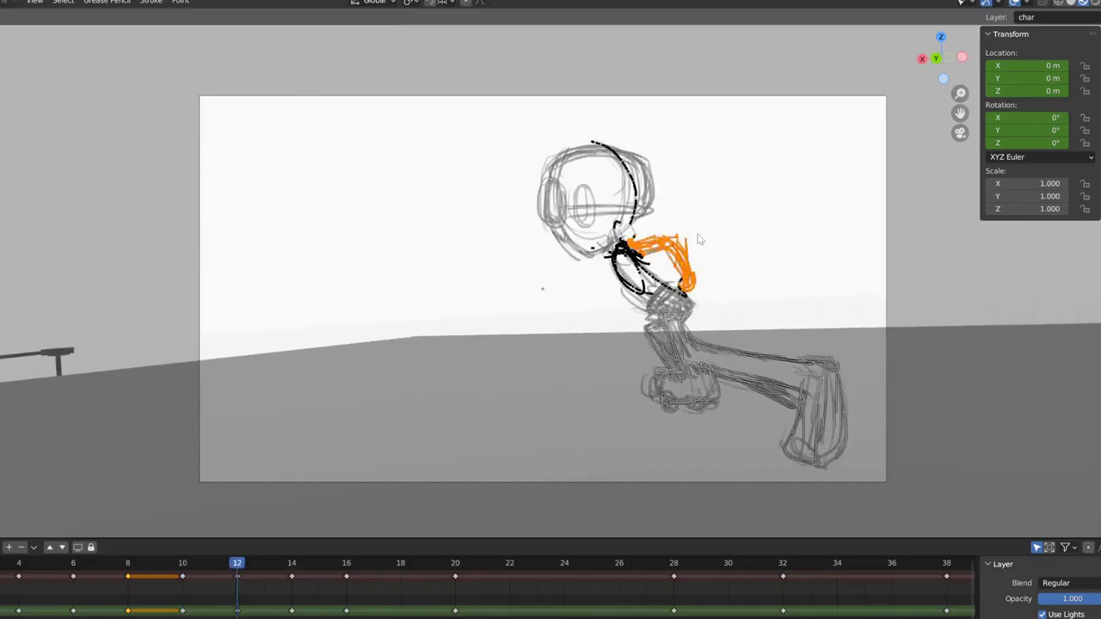
key("Tab")
key("Tab")
key("Tab")
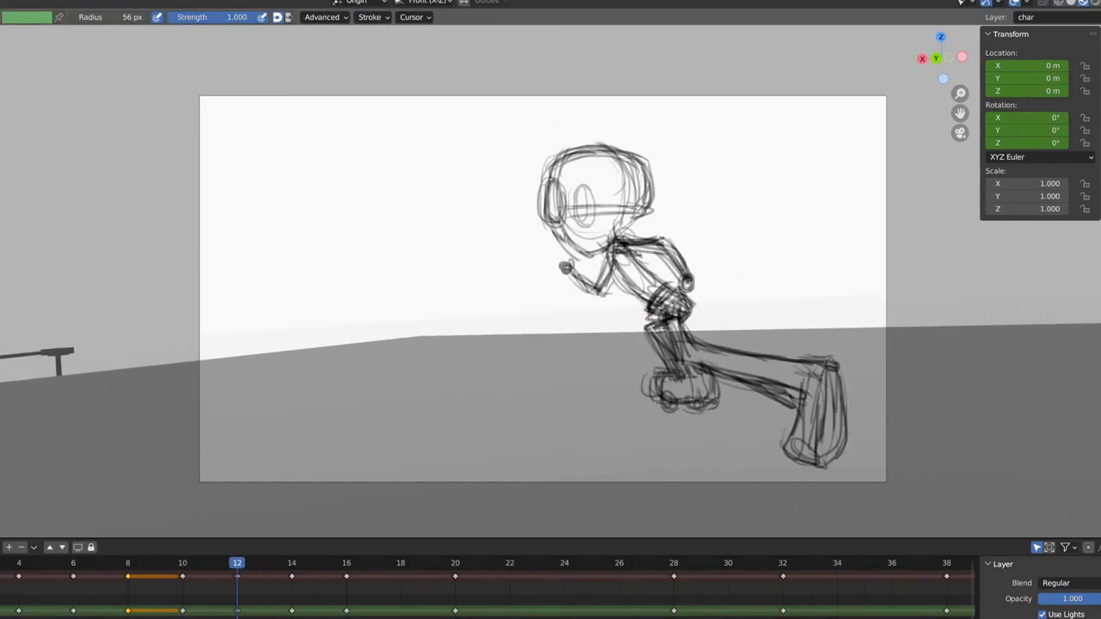
key("Up")
key("Up")
key("Down")
key("Up")
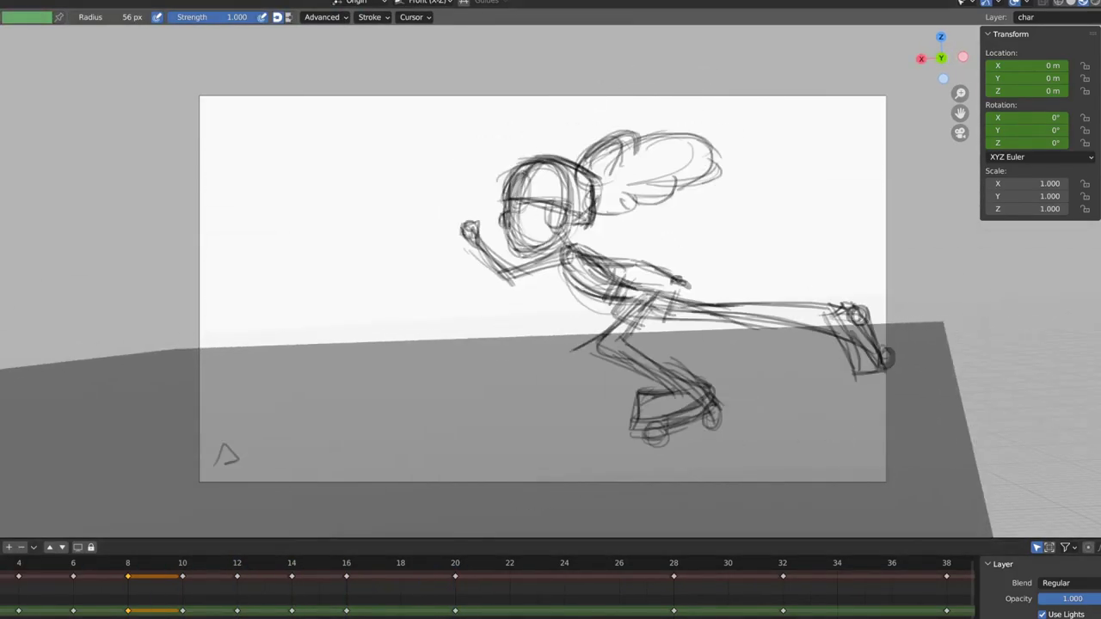
key("Down")
key("Up")
key("Up")
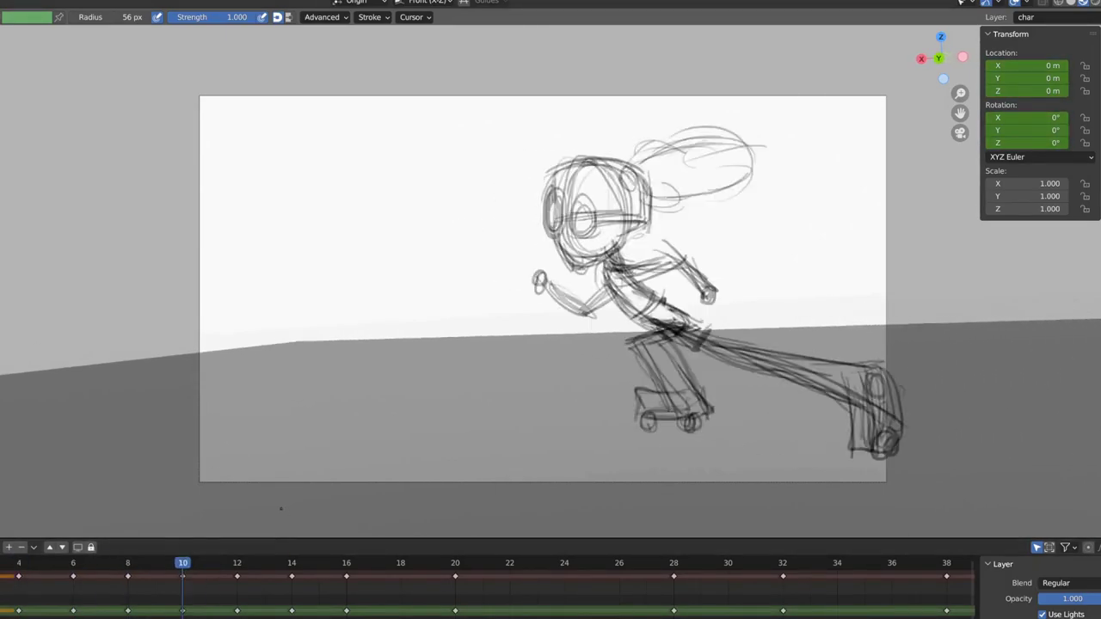
key("Down")
key("Down")
key("Down")
key("Up")
right_click(545, 386)
Delete keyframes 6 and 8, then undo recent leg strokes to restore the eye and legs.
left_click(545, 386)
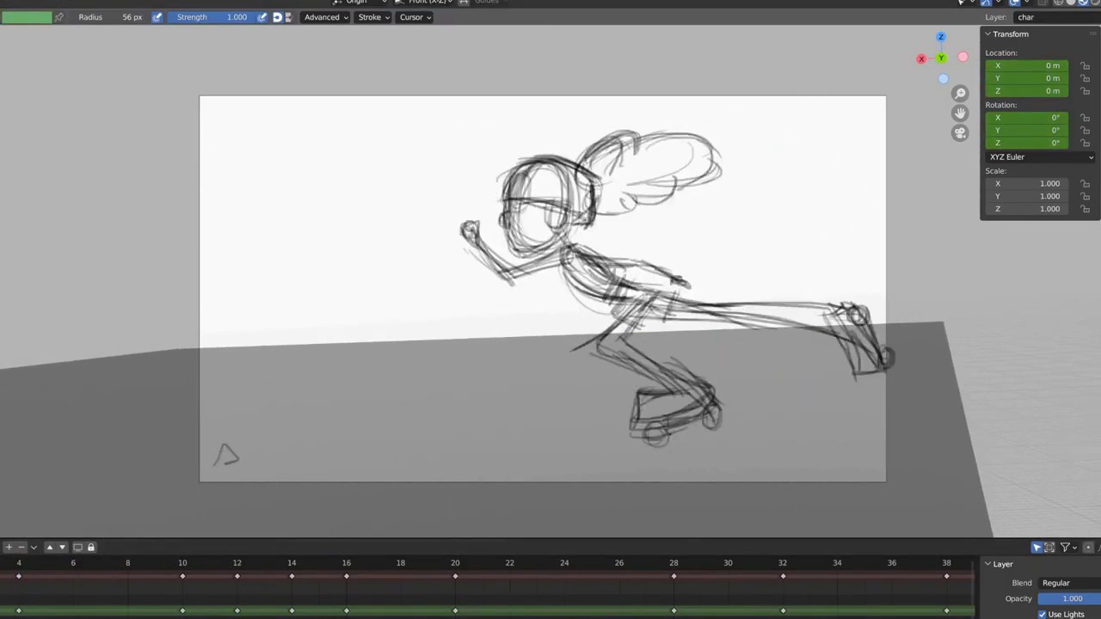
key("Up")
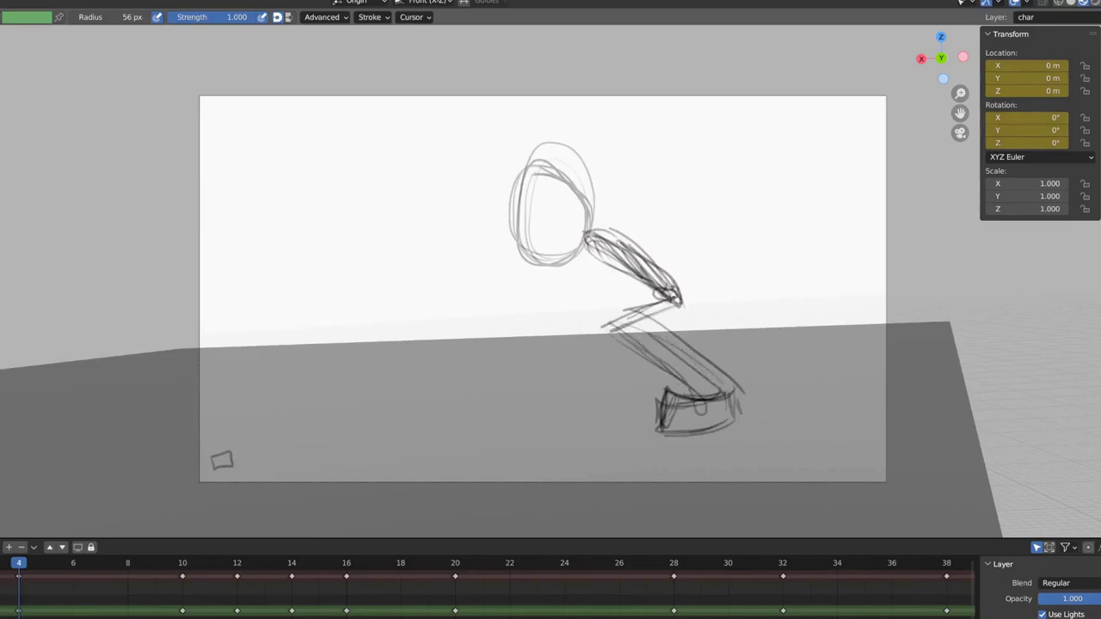
key("ctrl+z")
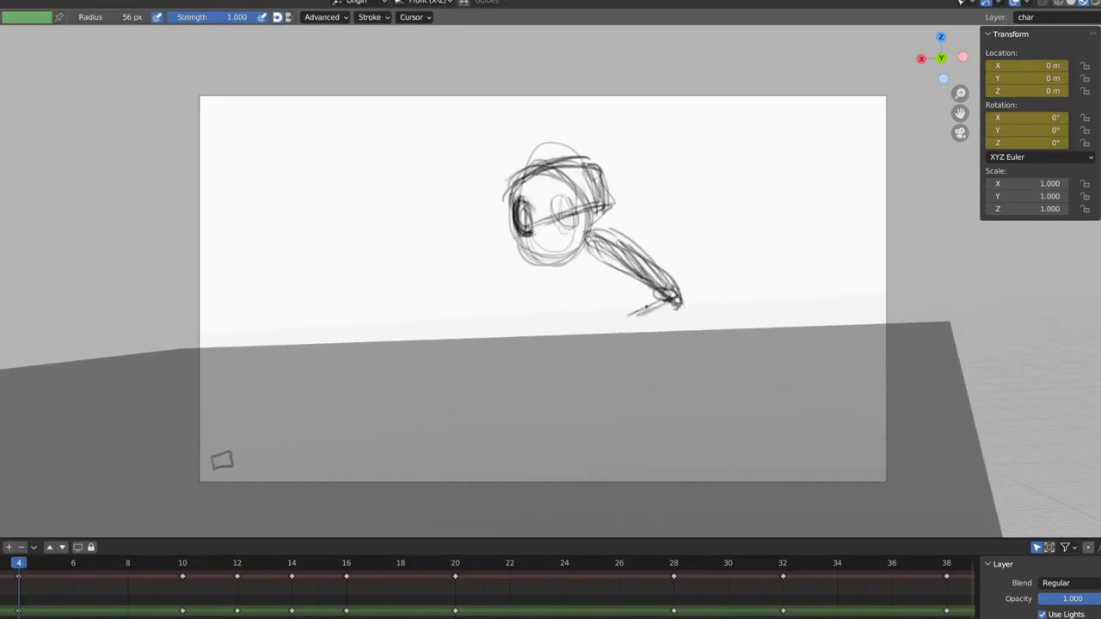
key("ctrl+z")
key("ctrl+z")
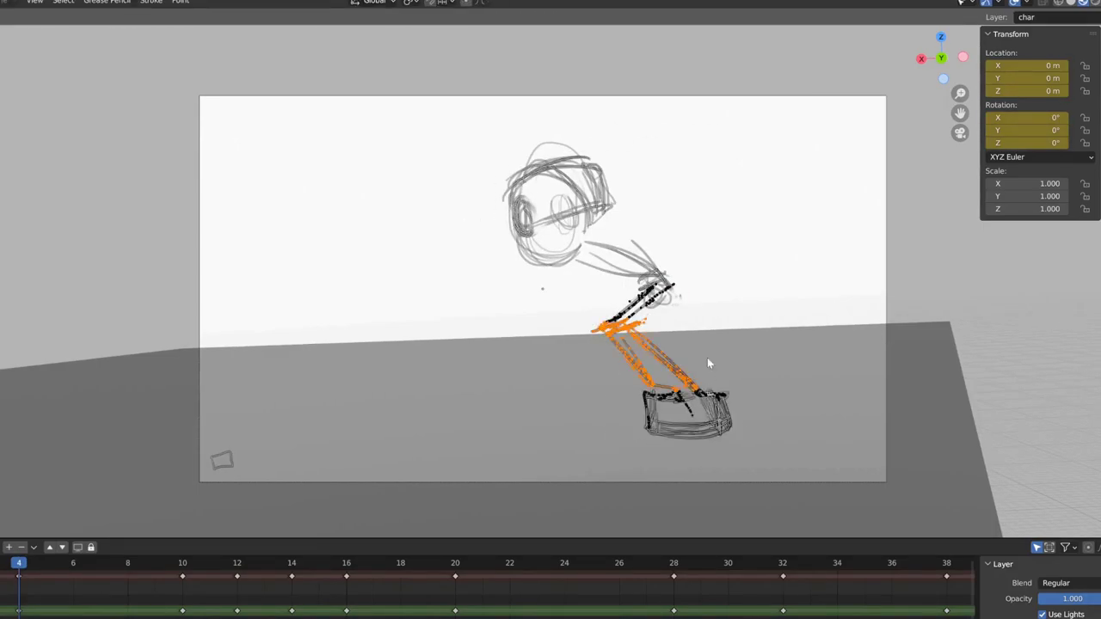
key("ctrl+z")
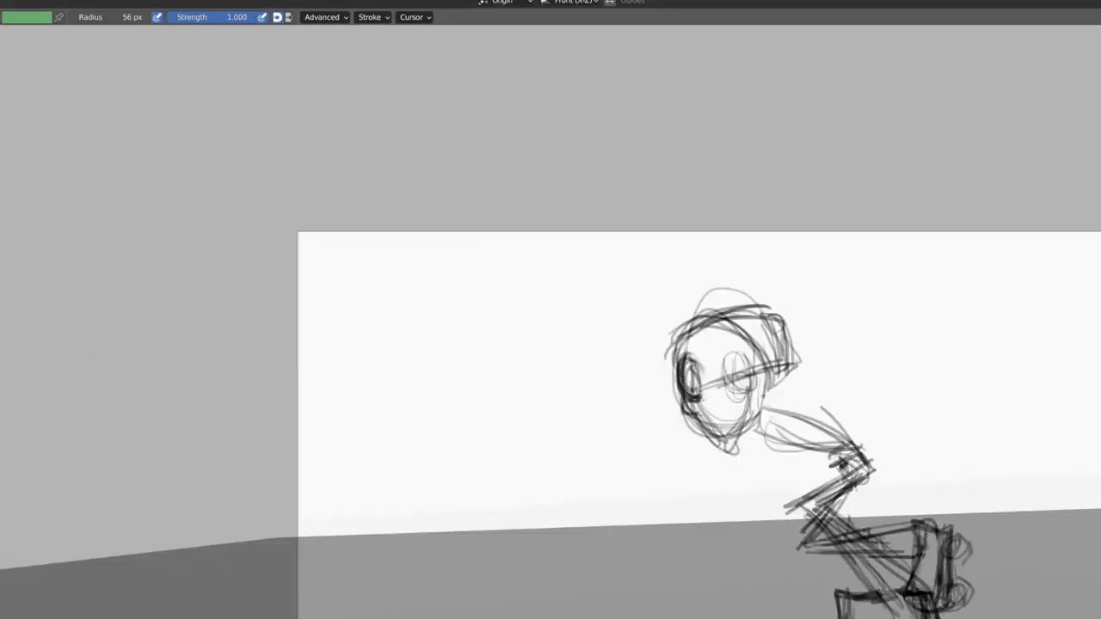
Restore the viewport to normal size and switch to Object Mode.
key("ctrl+space")
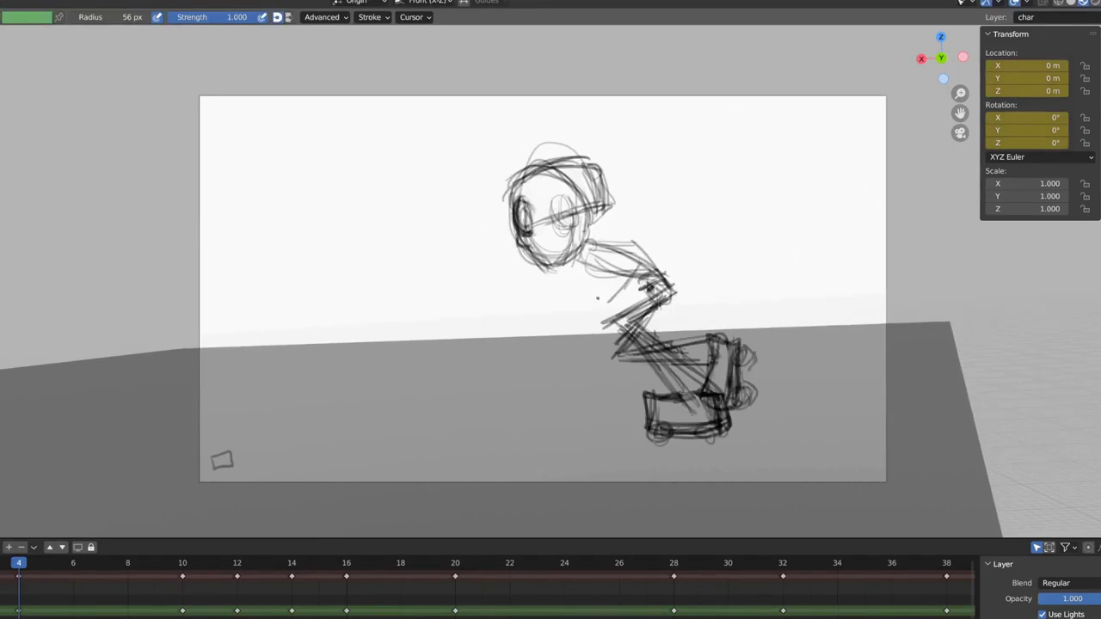
key("Right")
key("Right")
key("ctrl+Tab")
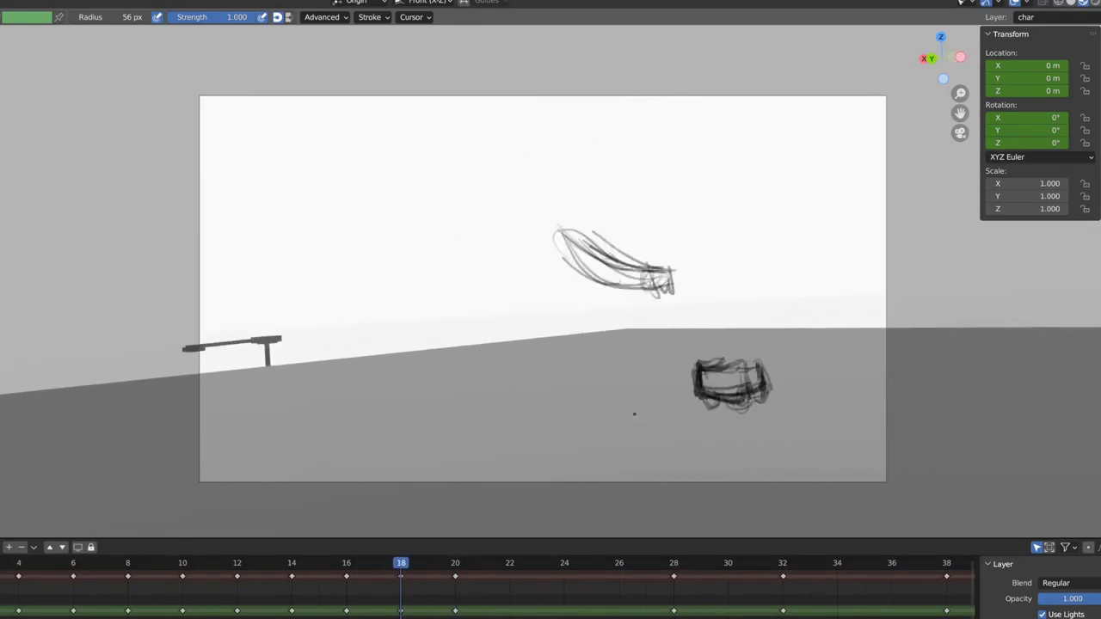
Compare the frame 16 and 18 drawings and scrub from frame 18 to 22.
key("Down")
key("Up")
key("Down")
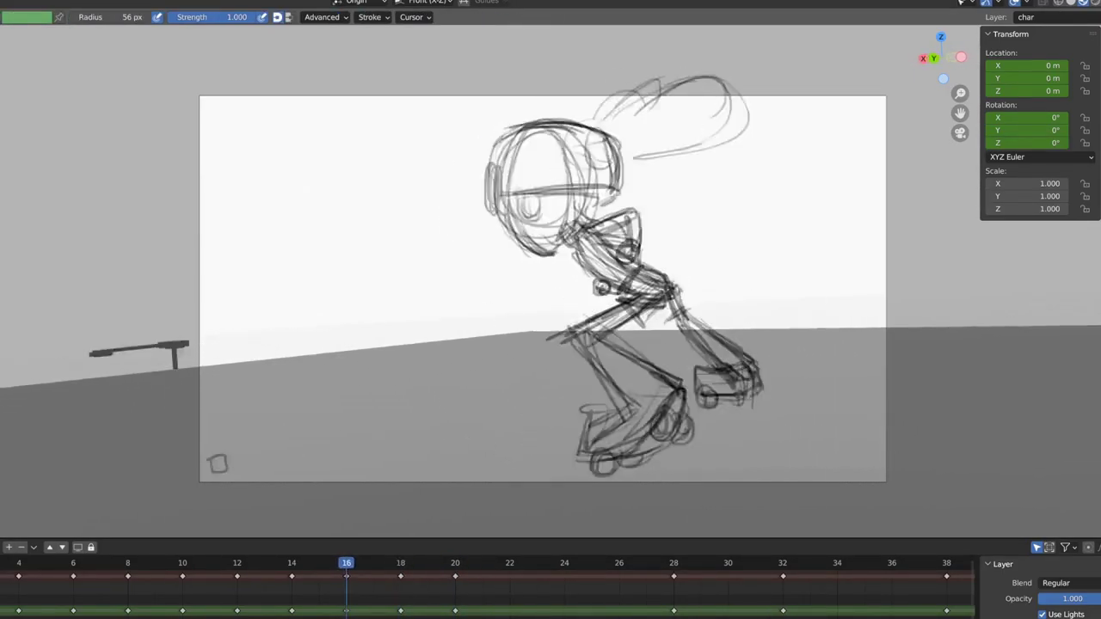
key("Up")
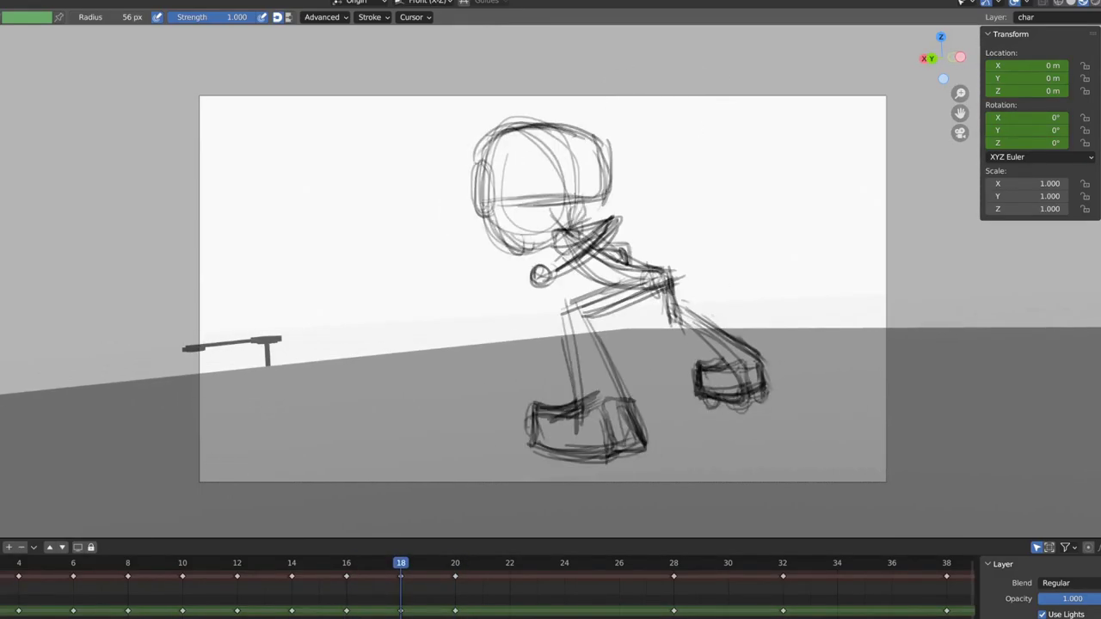
left_click_drag(401, 563, 521, 611)
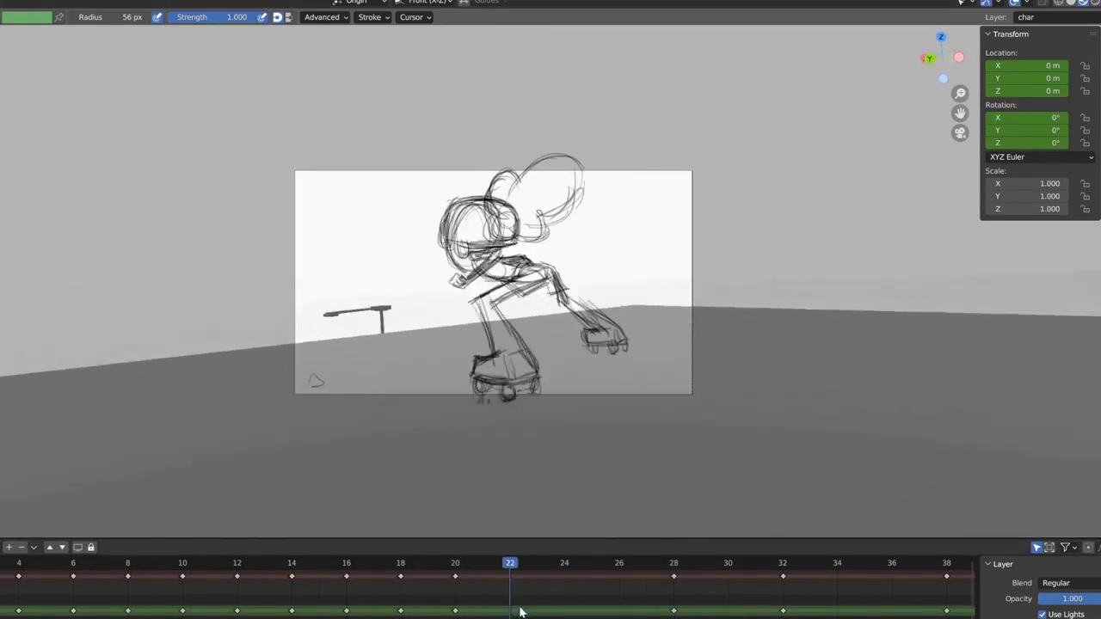
Flip between the frame 20, 26 and 28 drawings to compare the poses.
key("Up")
key("Down")
key("Up")
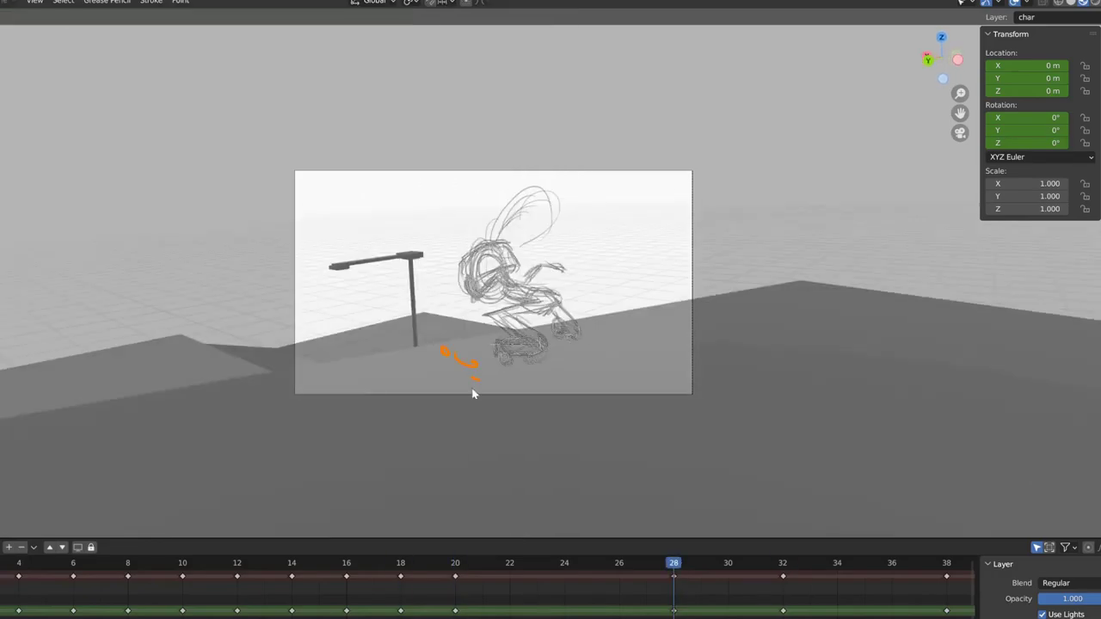
key("Down")
key("Up")
key("Down")
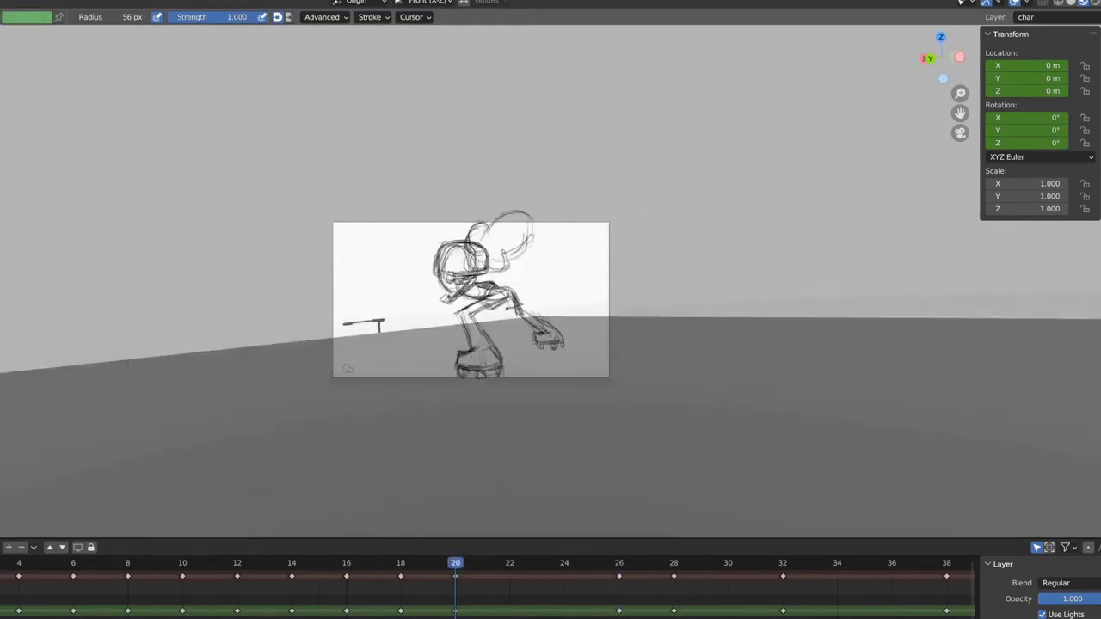
key("Up")
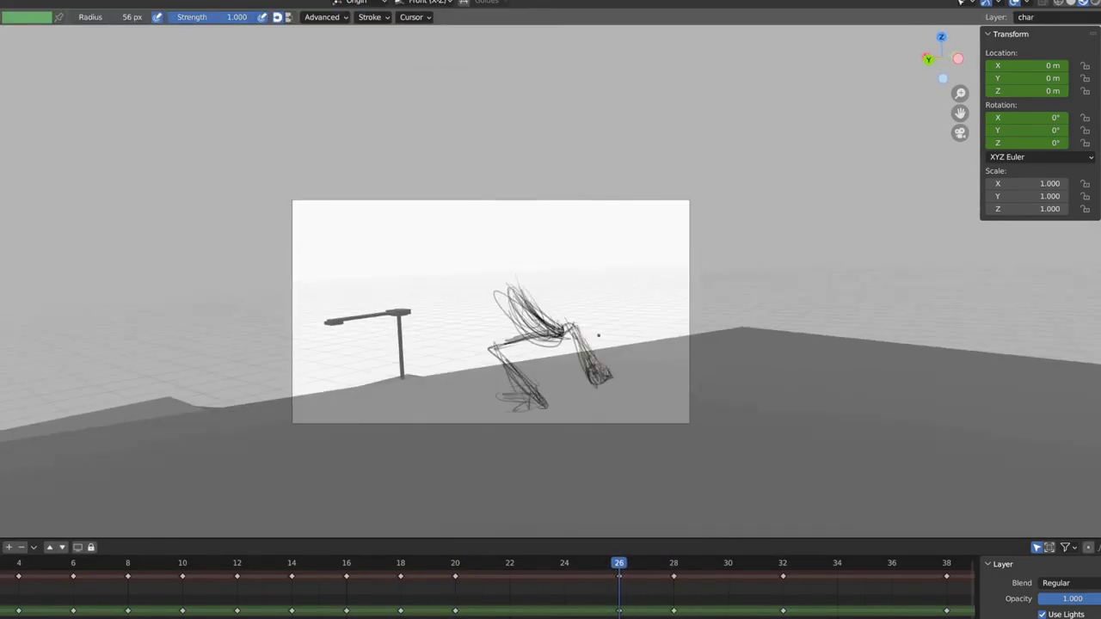
key("Down")
key("Up")
key("Down")
key("Up")
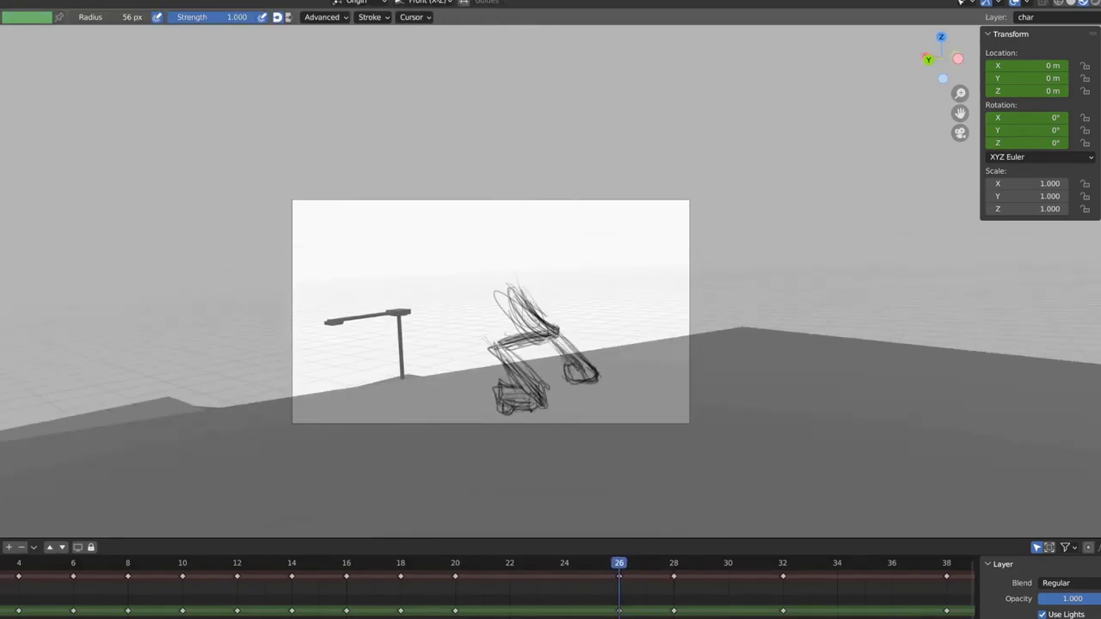
Sketch a head and neck on the frame 26 drawing.
left_click_drag(504, 297, 495, 250)
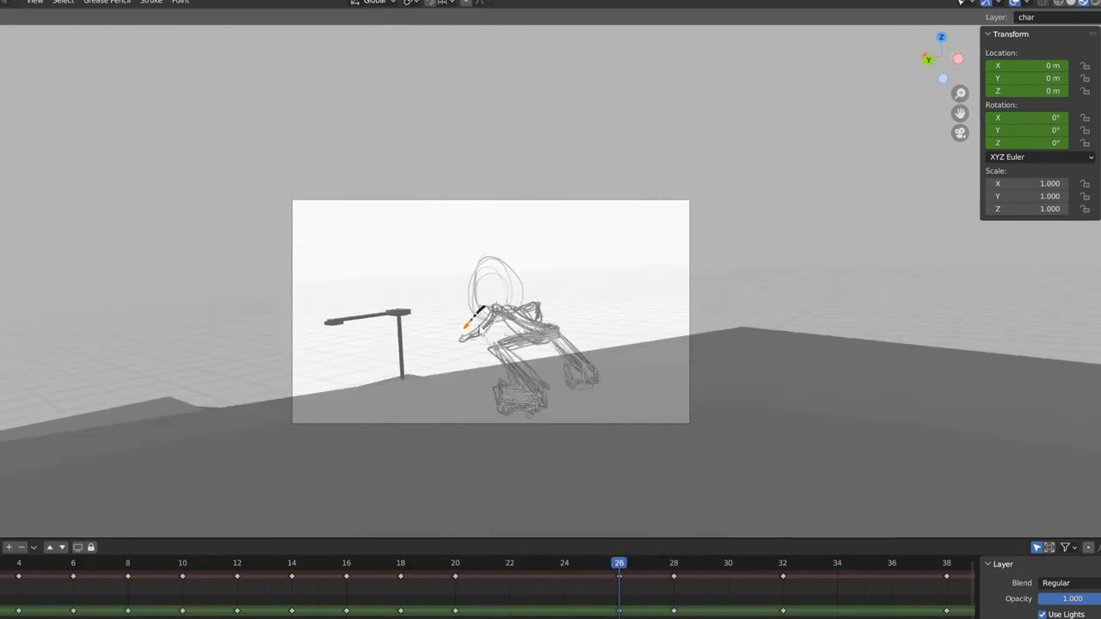
key("Tab")
left_click(482, 333)
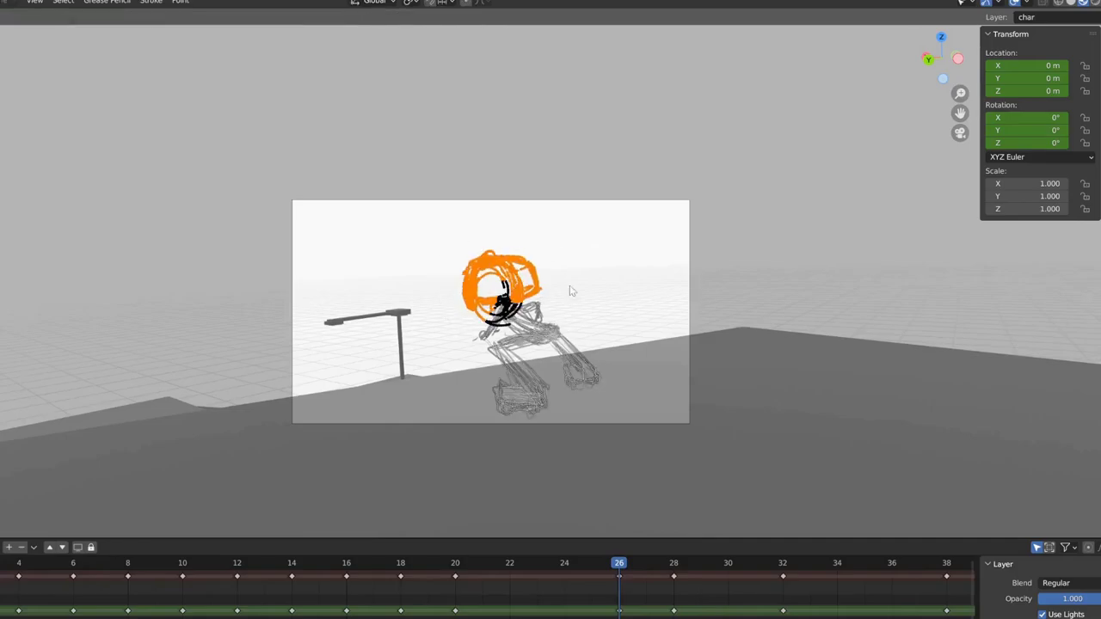
Scrub frames 23 to 28, compare the frame 20 and 24 drawings, and play back.
mouse_move(619, 555)
left_mouse_down()
mouse_move(608, 550)
mouse_move(669, 550)
mouse_move(455, 551)
left_mouse_up()
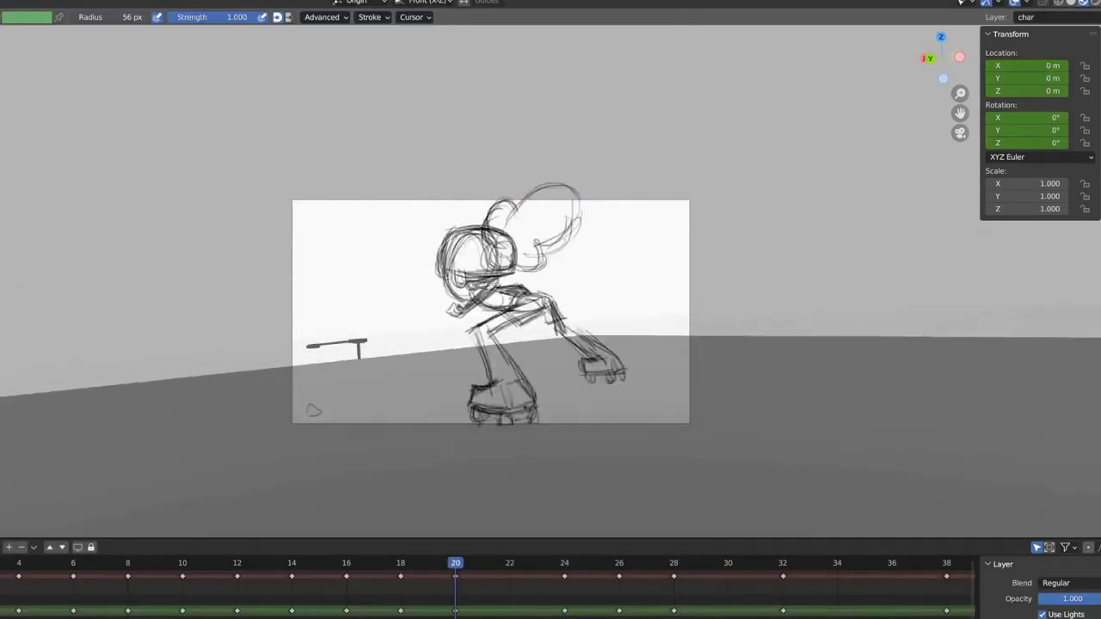
key("Up")
key("Down")
key("Up")
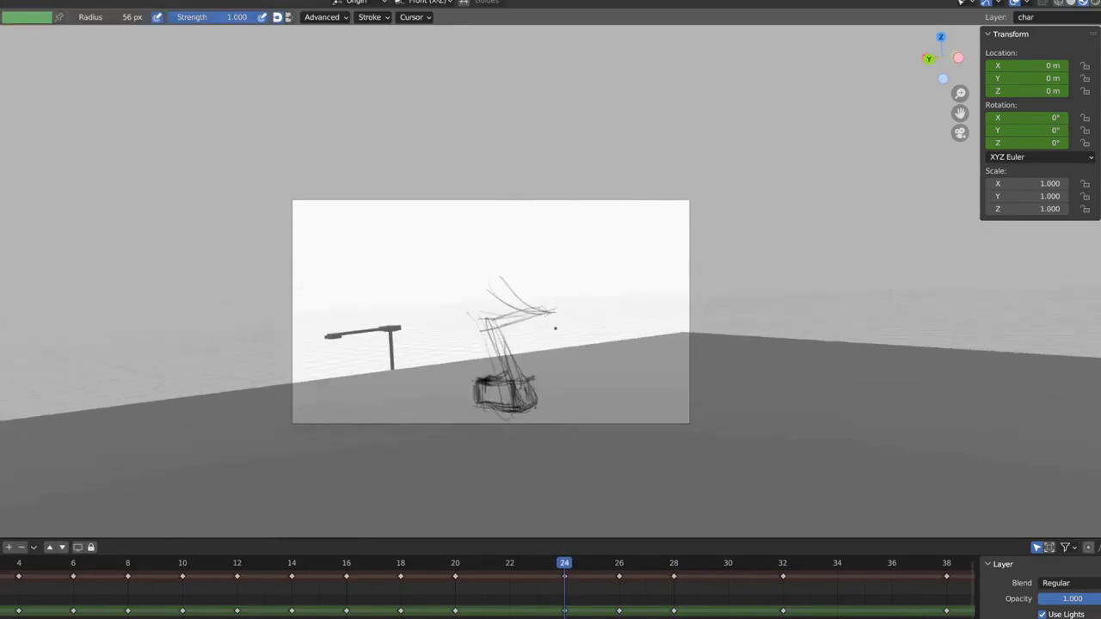
key("Down")
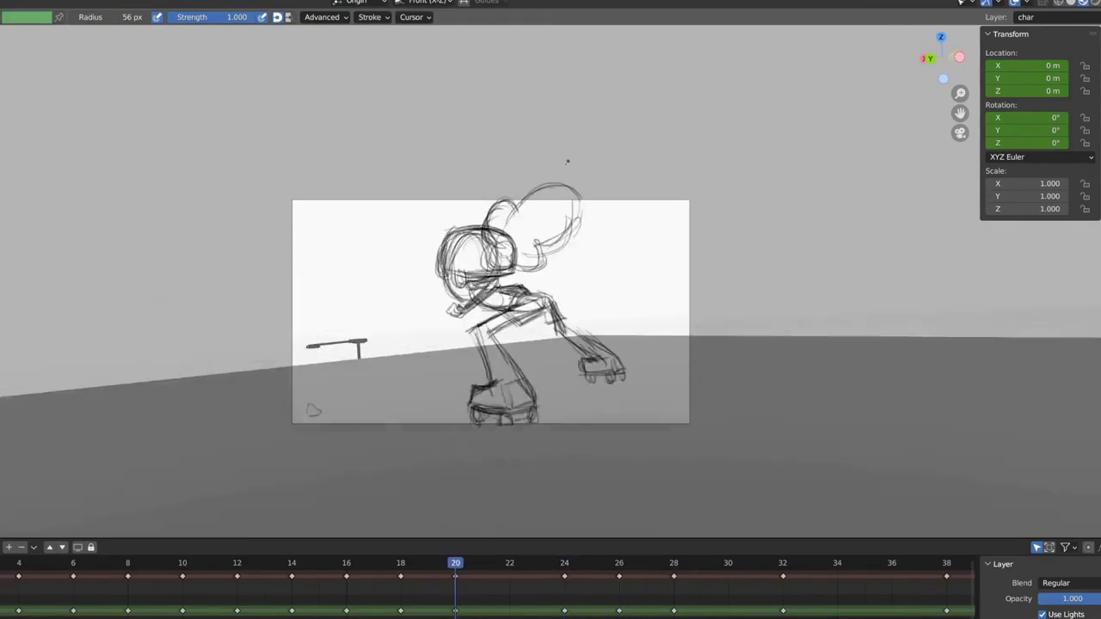
key("Up")
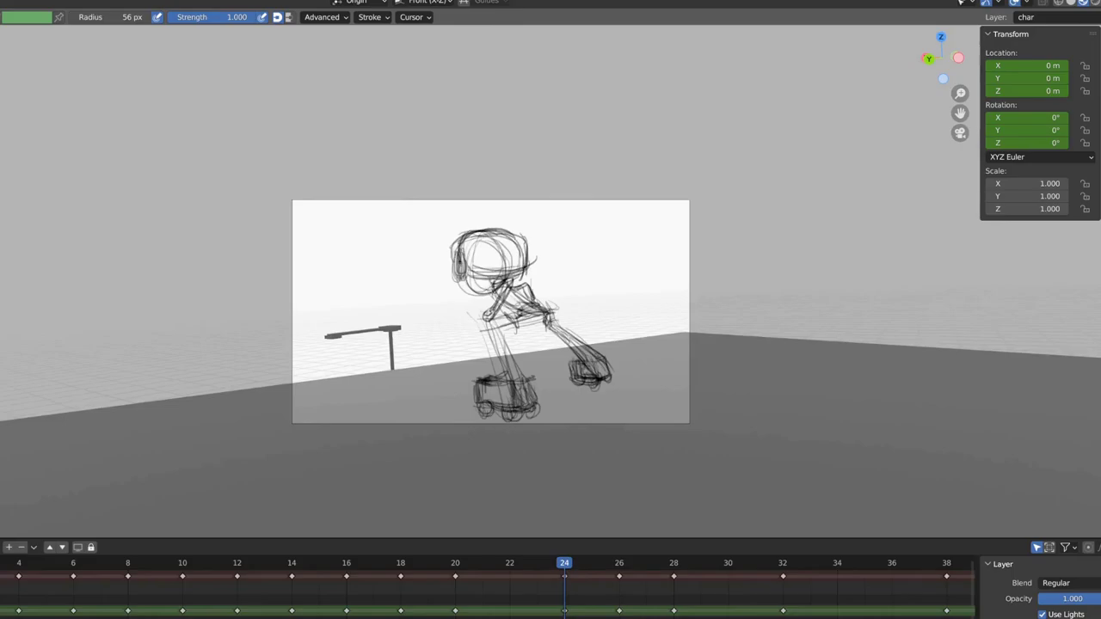
key("space")
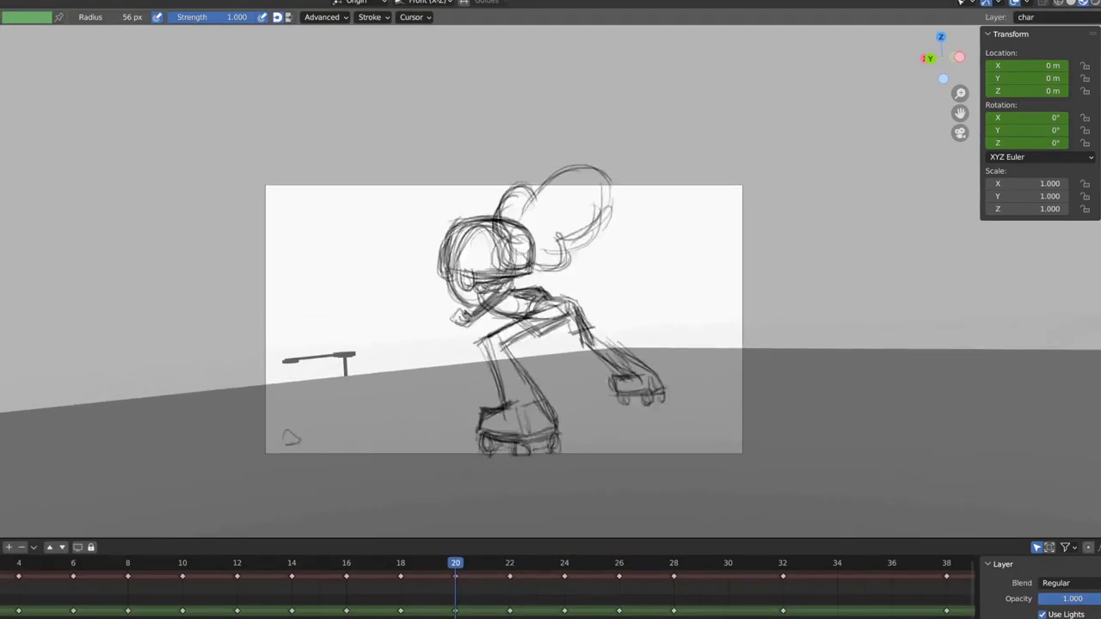
Draw the roller skate around the right foot, then return to Object Mode.
key("Tab")
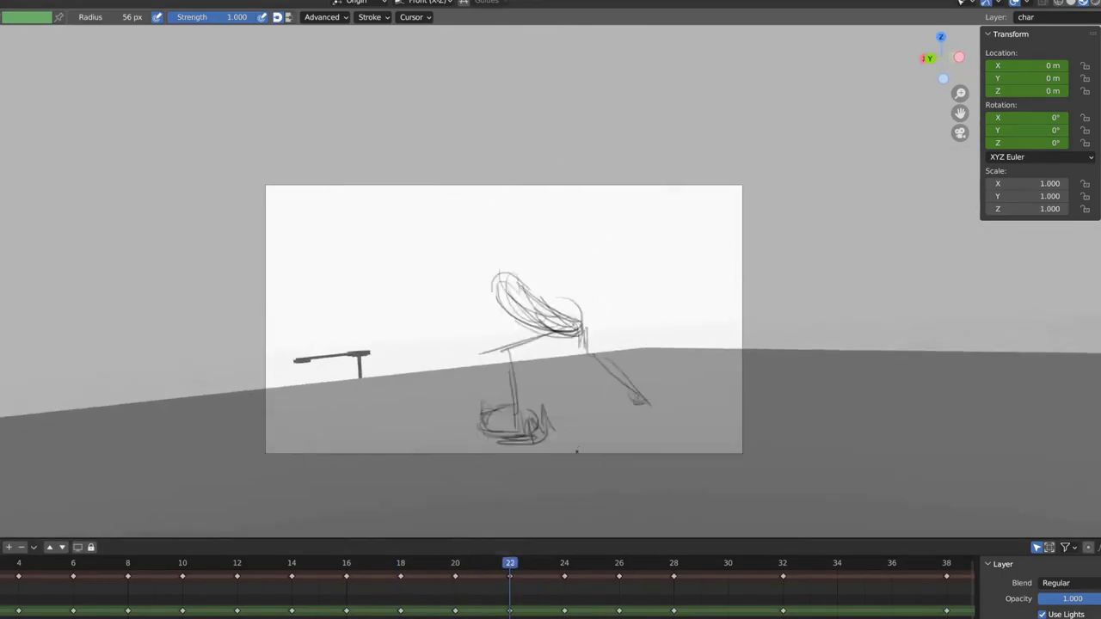
right_click(594, 387)
left_click_drag(625, 378, 656, 408)
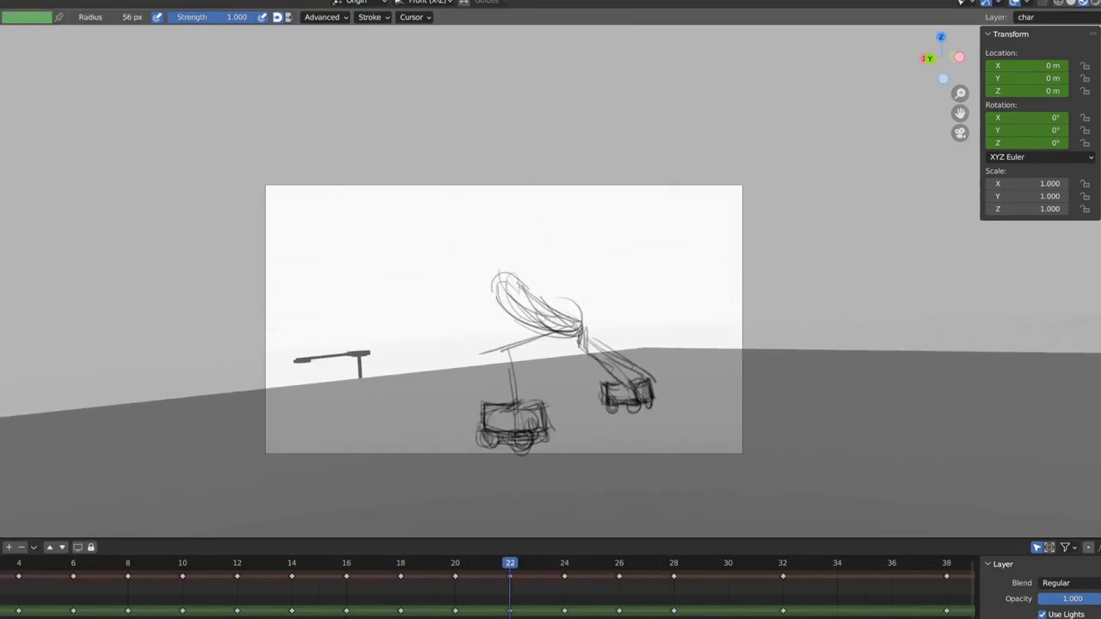
key("ctrl+Tab")
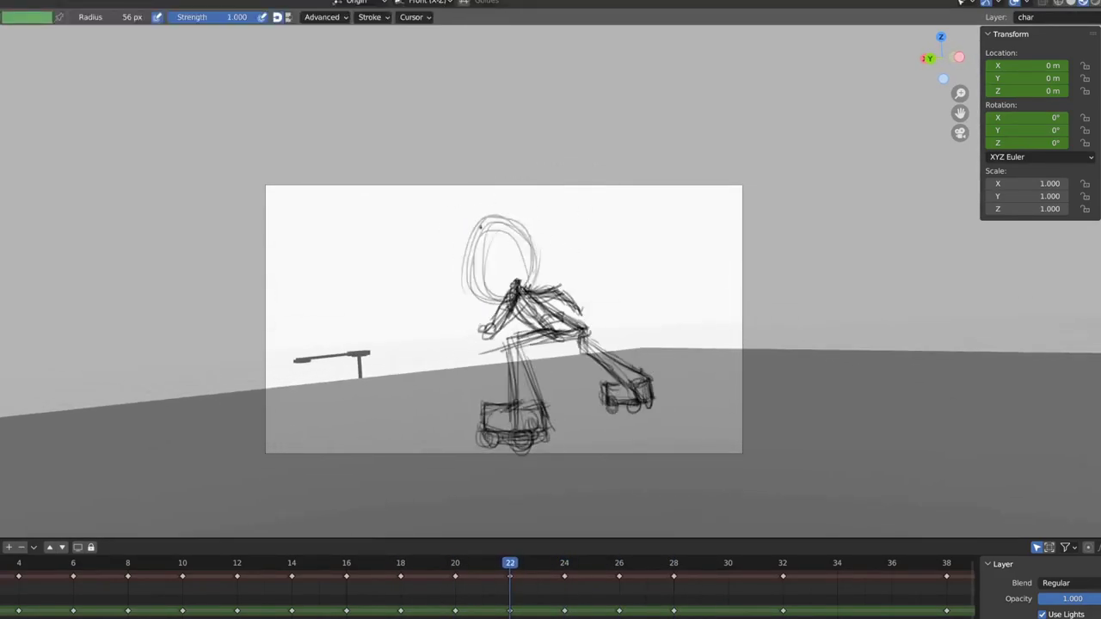
key("Tab")
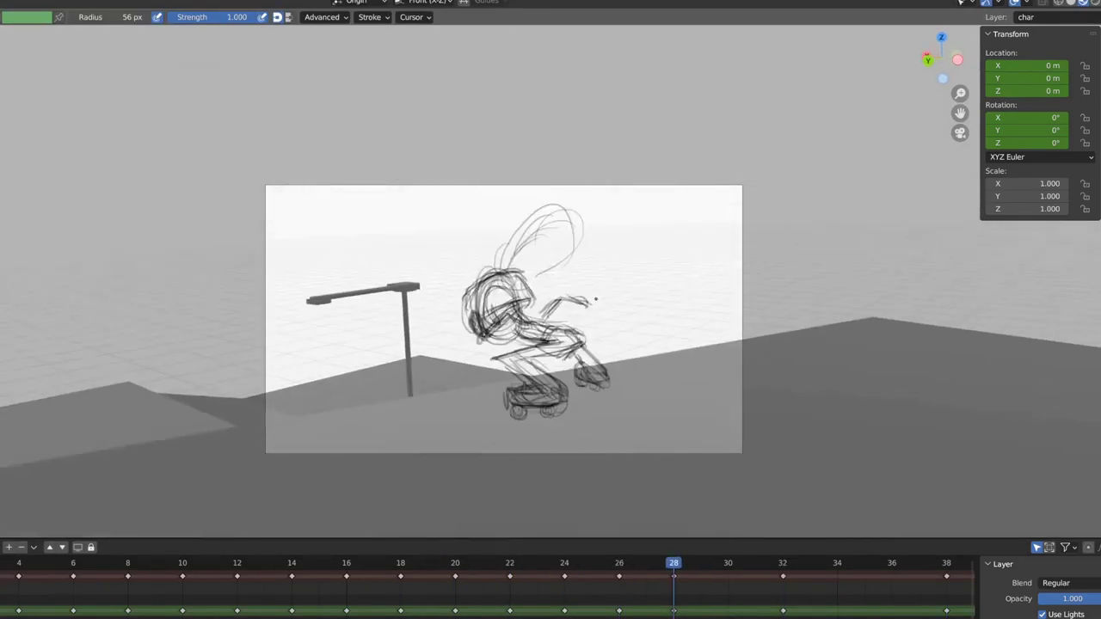
key("ctrl+Tab")
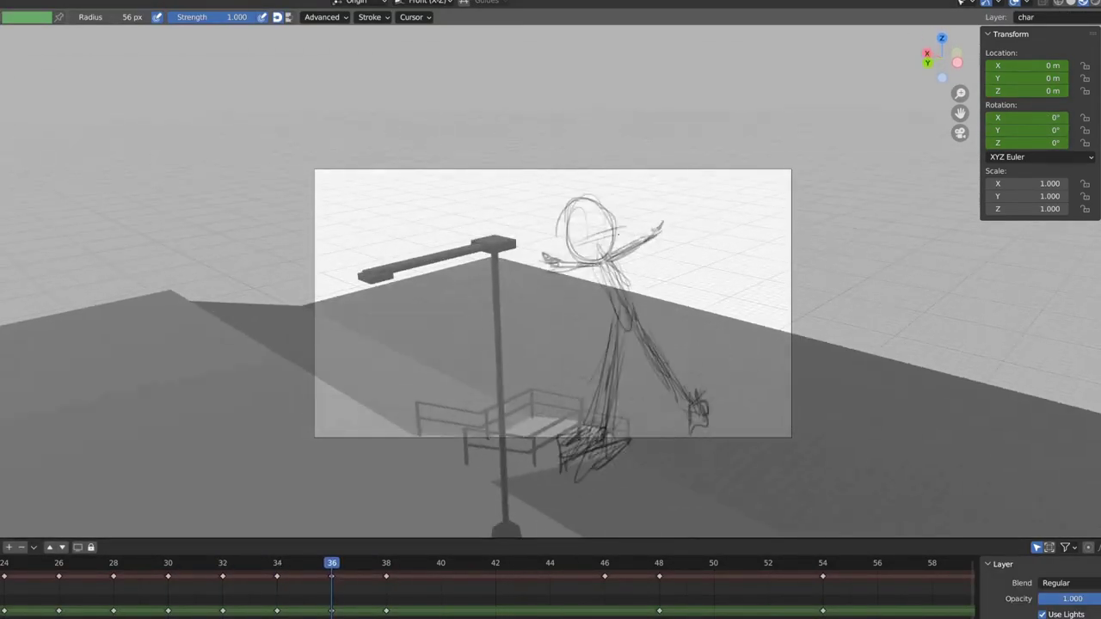
Stop playback and switch between stroke editing and drawing.
key("shift+space")
key("Escape")
key("Tab")
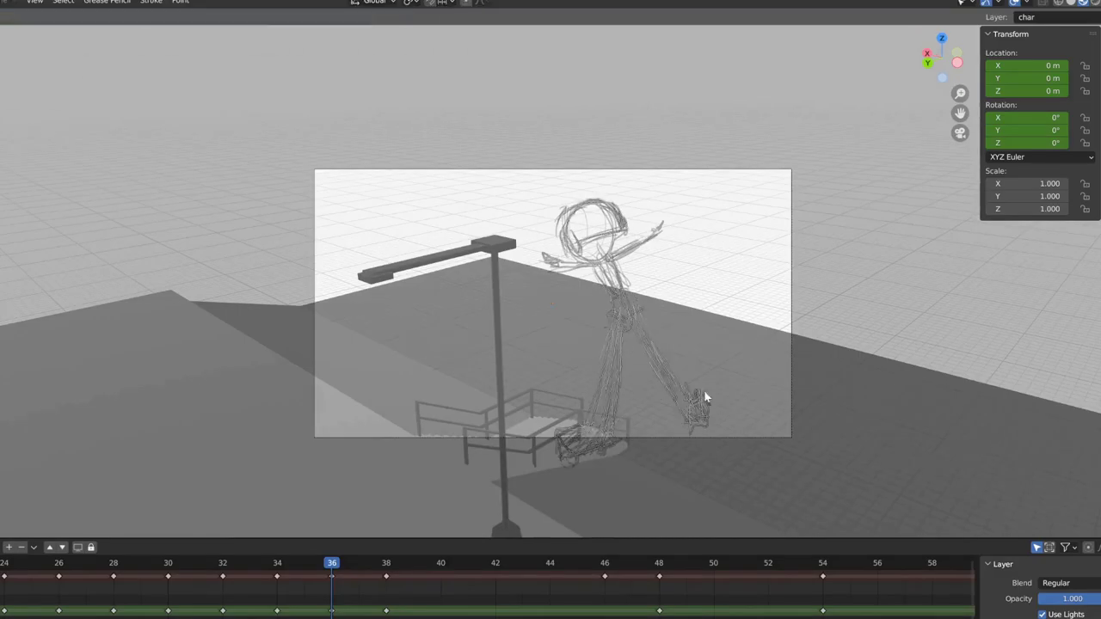
key("Tab")
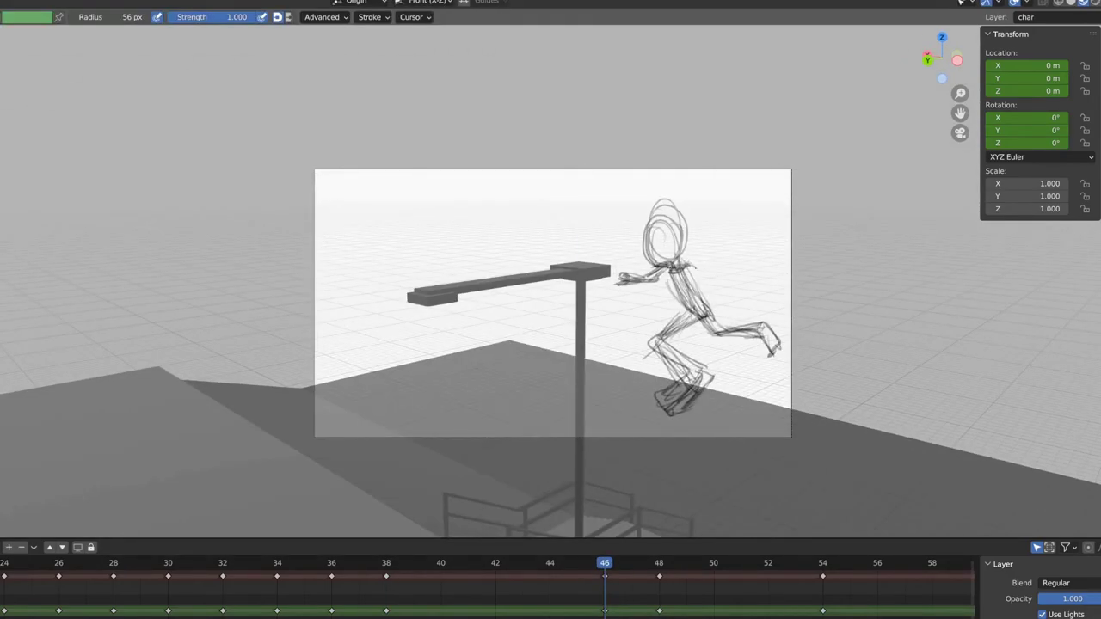
Flip between keyframes 38, 42 and 46 and rework the frame 42 jump strokes.
key("Down")
key("Up")
key("Down")
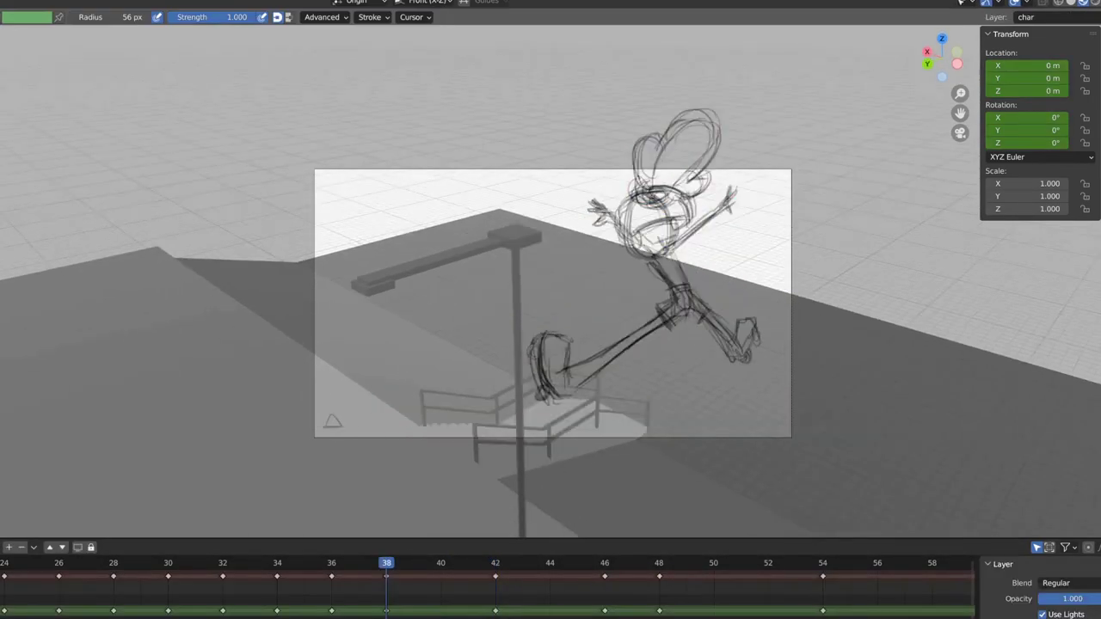
key("Up")
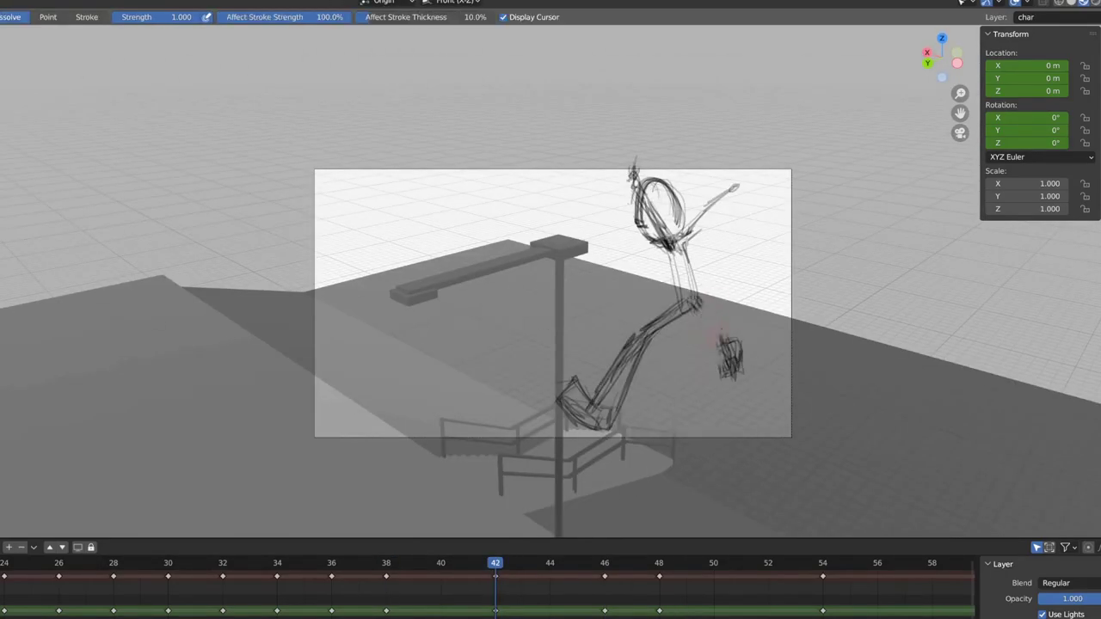
key("Tab")
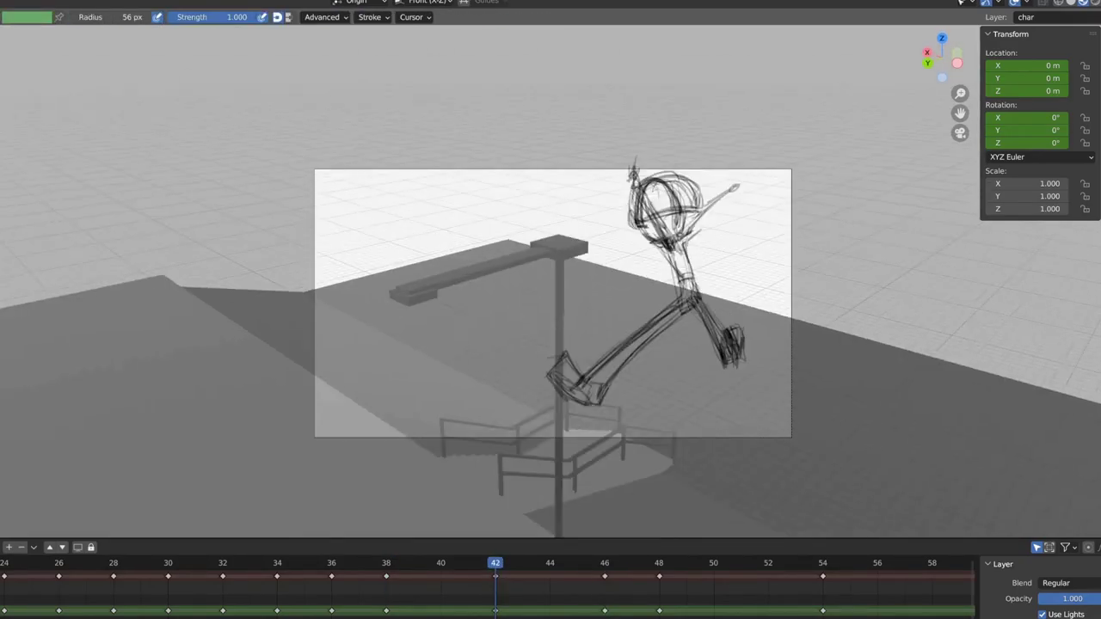
key("Up")
key("Up")
key("Down")
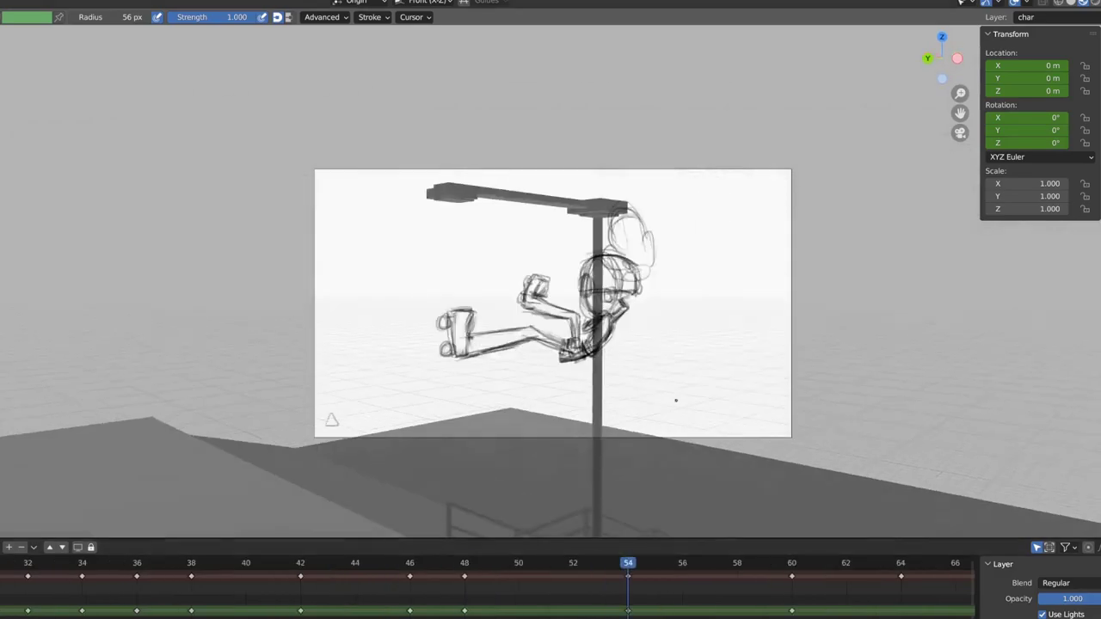
Sketch more of the head and body on frame 50, then scrub forward to frame 64.
key("Left")
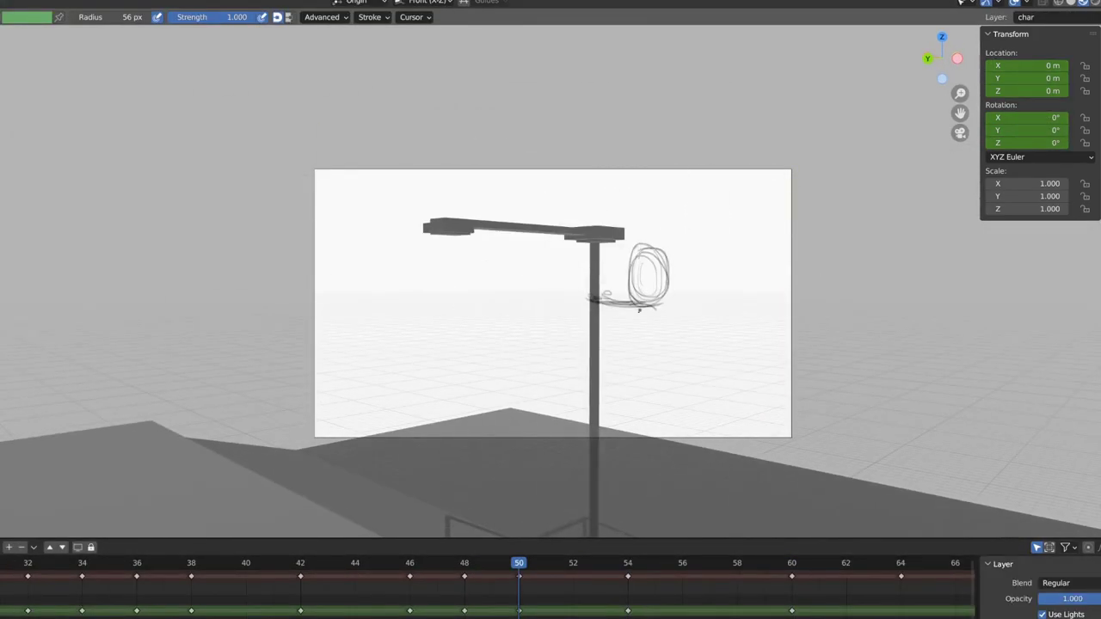
left_click_drag(641, 258, 701, 332)
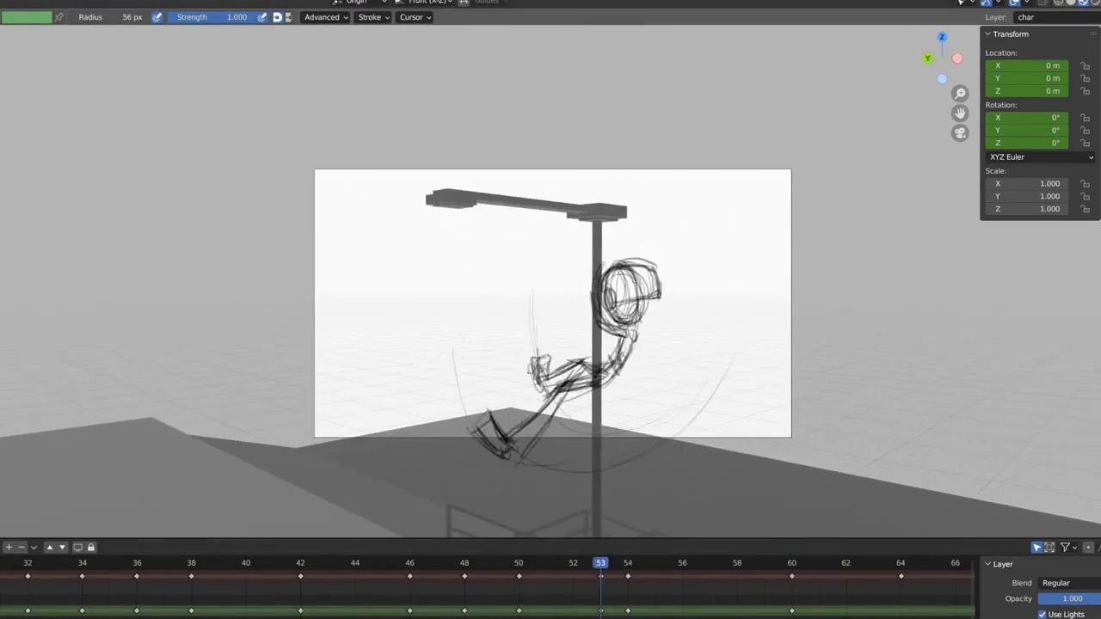
left_click_drag(191, 564, 905, 565)
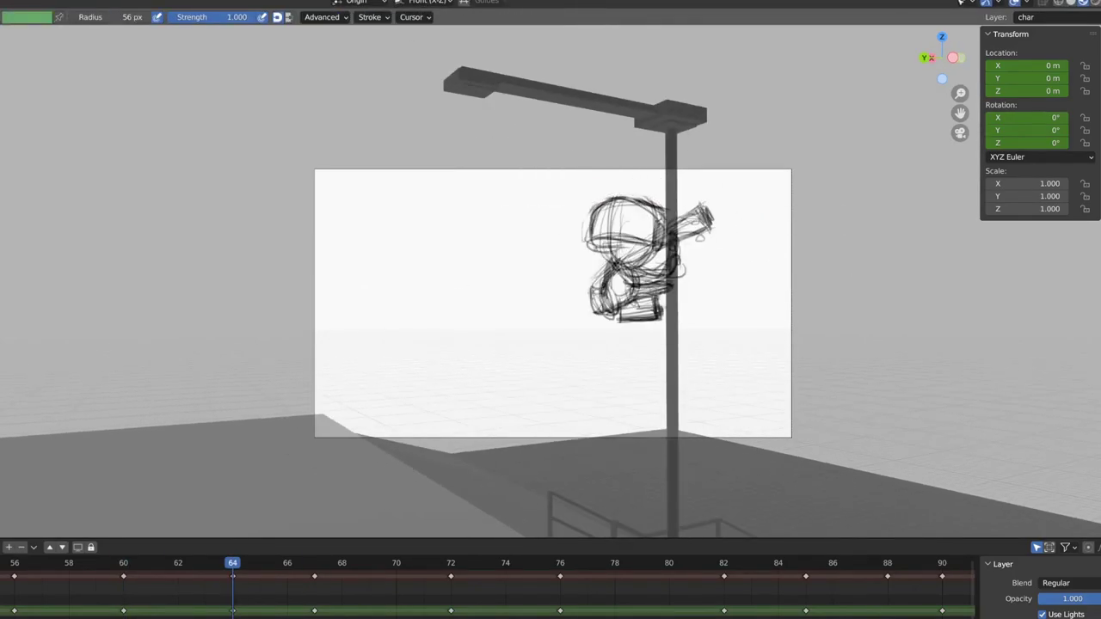
Compare the frame 64 and 67 drawings, then retime the frame 67 drawing to frame 66.
key("Up")
key("Down")
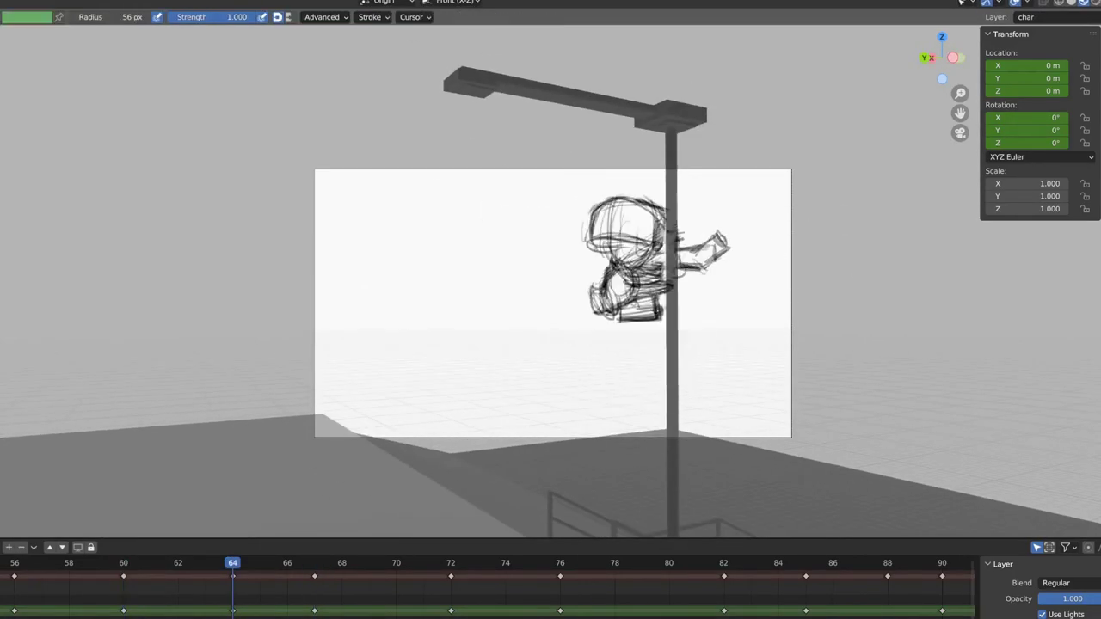
key("Up")
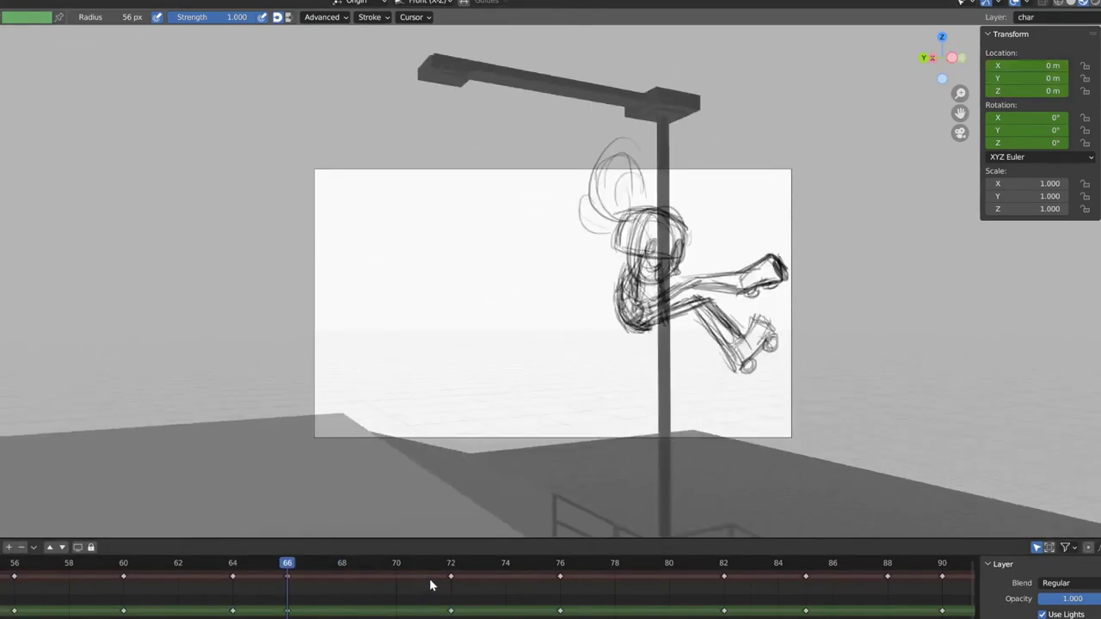
left_click_drag(387, 577, 322, 563)
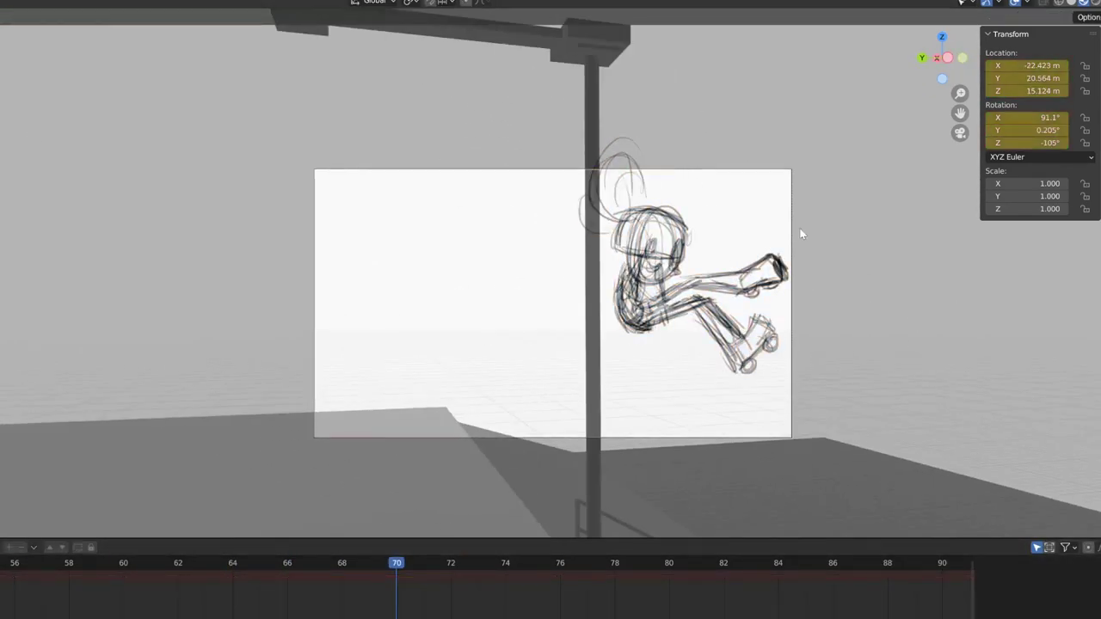
Sketch the body under the oval head and a small scribble on frame 70, checking neighbouring keyframes.
left_click_drag(612, 311, 658, 344)
left_click_drag(729, 292, 750, 326)
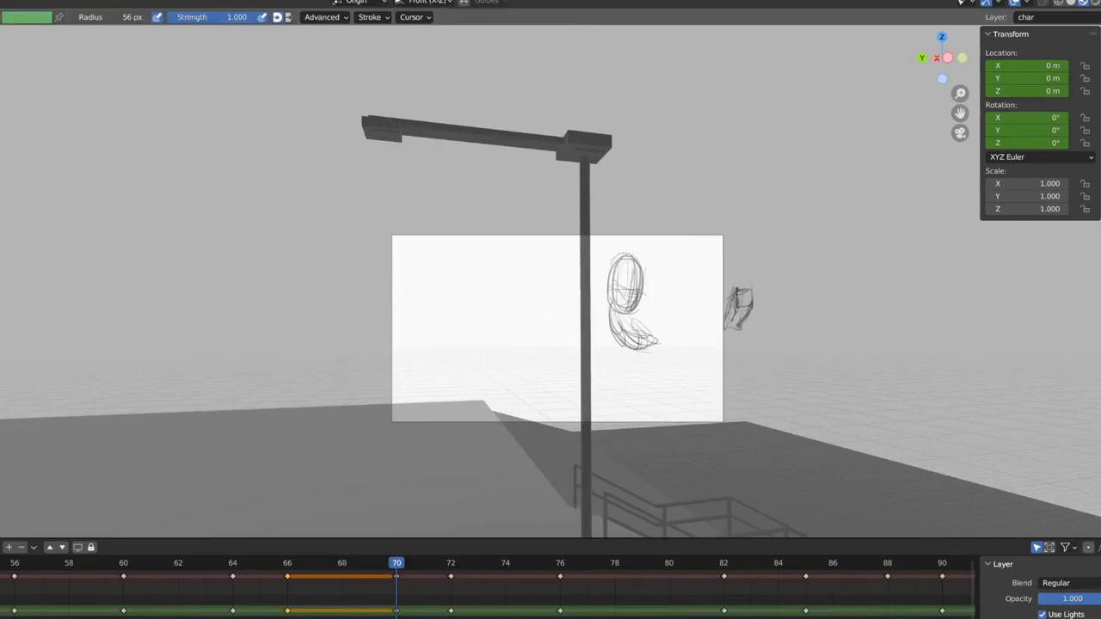
key("Down")
key("Up")
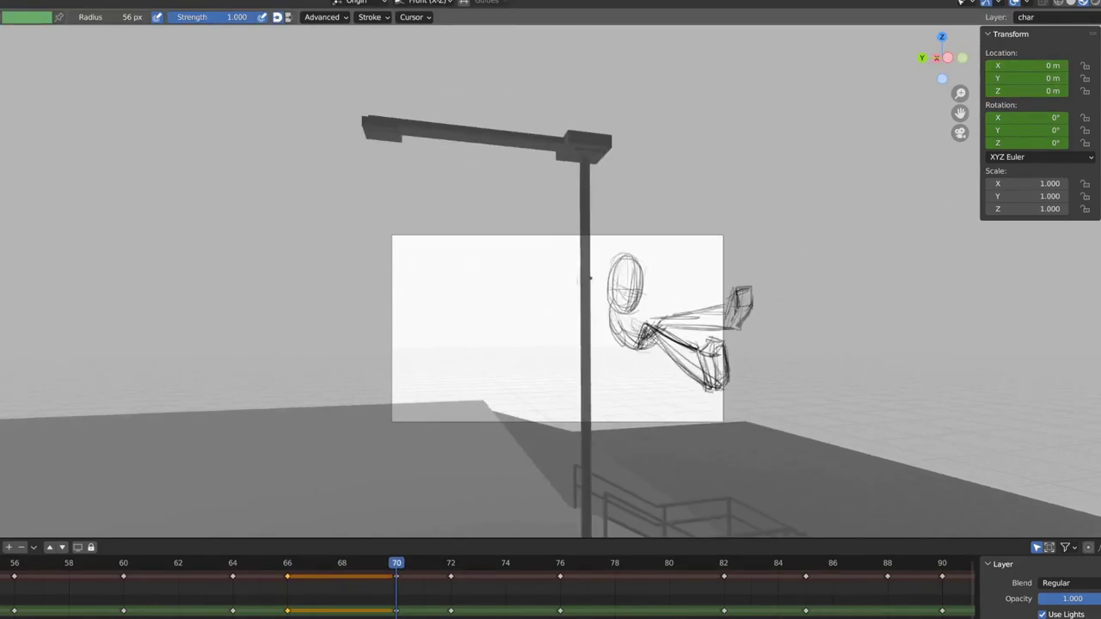
key("Down")
key("Up")
key("Tab")
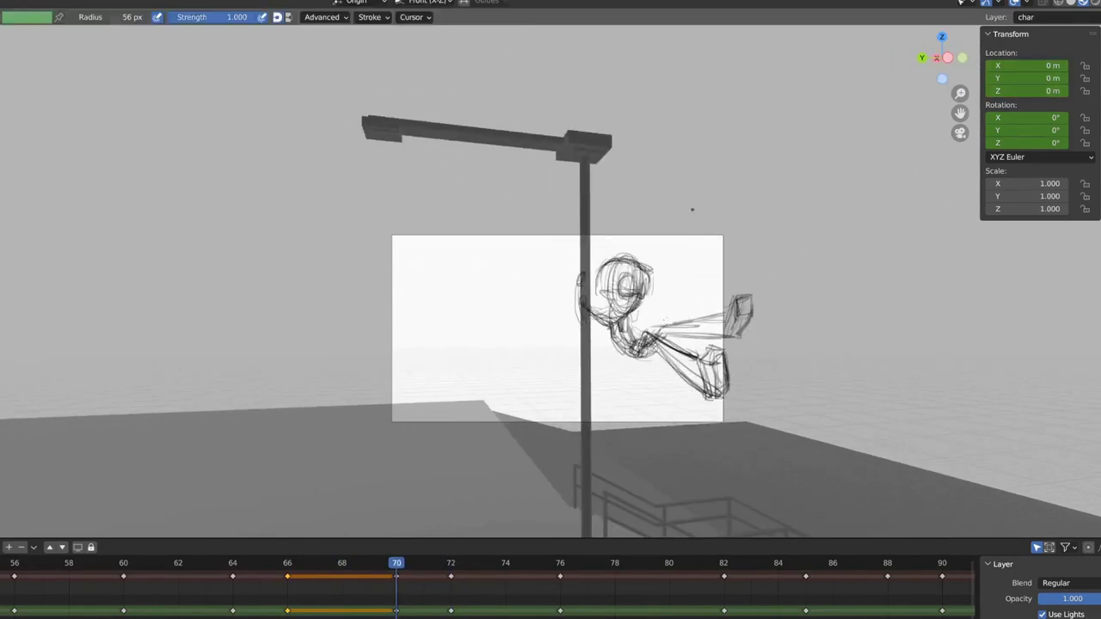
key("Up")
key("Down")
key("Tab")
key("Down")
key("Up")
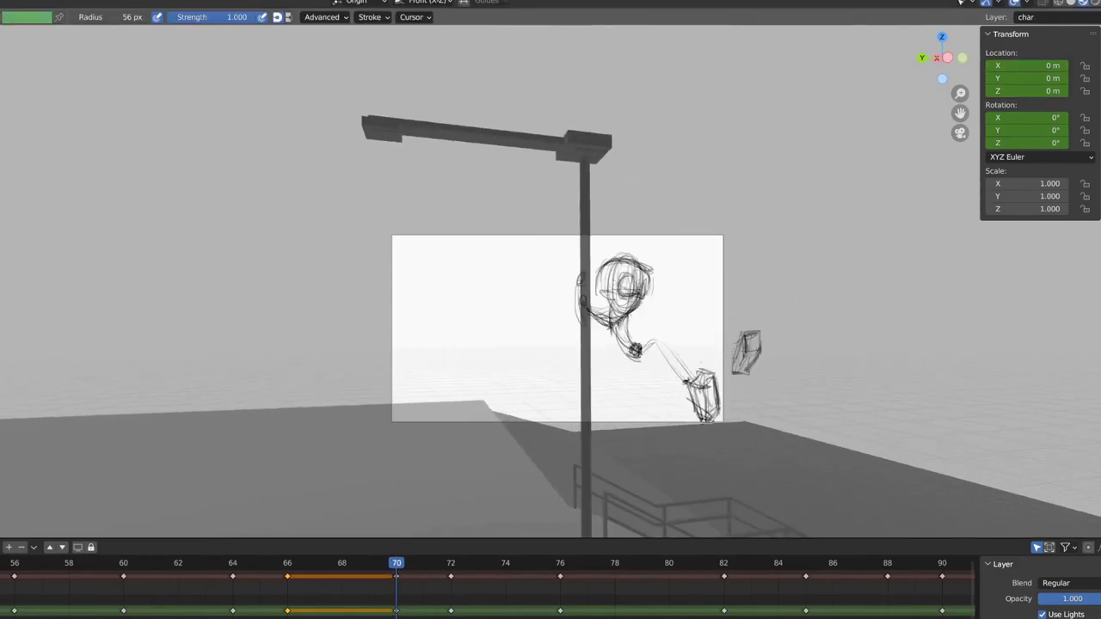
Move to keyframe 74, zoom in on the camera frame, and compare with keyframes 72 and 76.
key("Down")
key("Up")
key("Up")
key("Up")
key("Left")
key("Left")
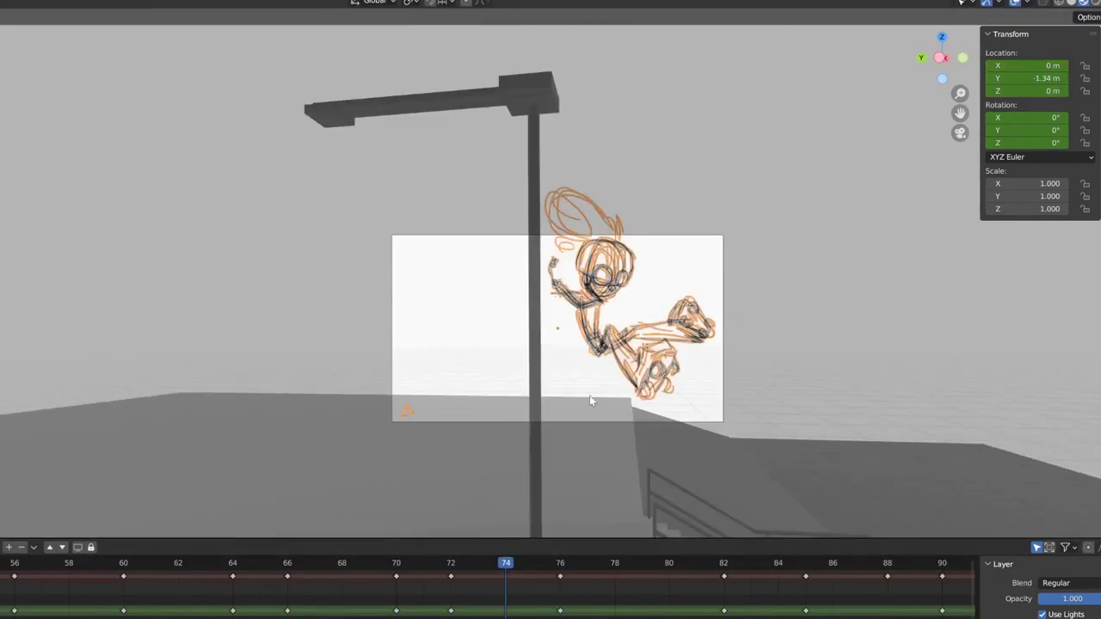
scroll(658, 233, "up", 1)
middle_click_drag(658, 233, 549, 224, "shift")
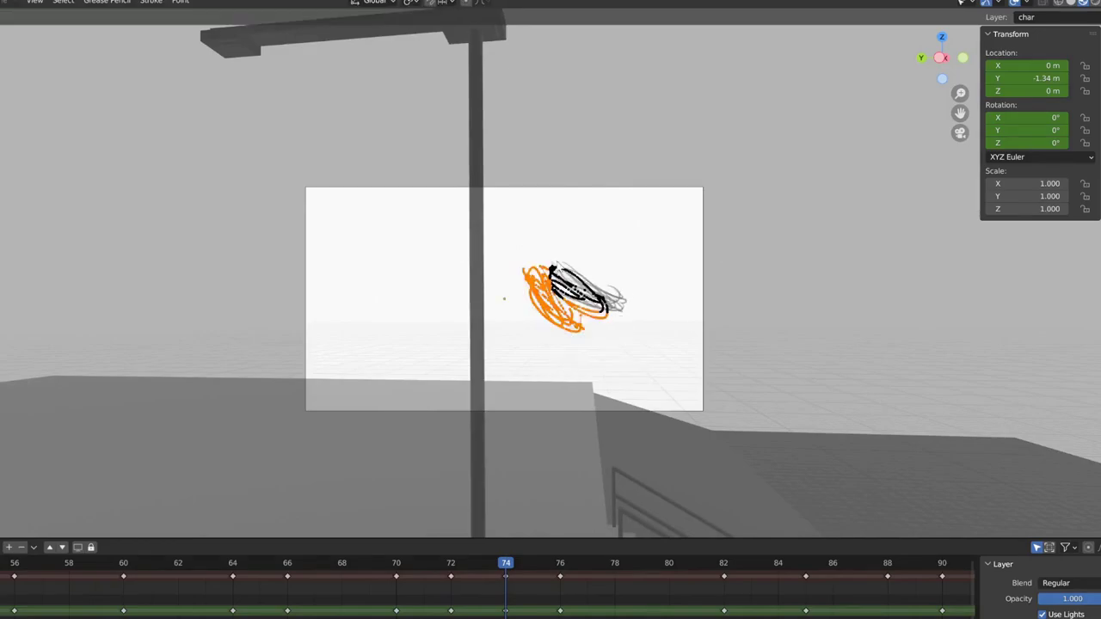
key("Tab")
key("Up")
key("Down")
key("Down")
key("Up")
key("Up")
key("Down")
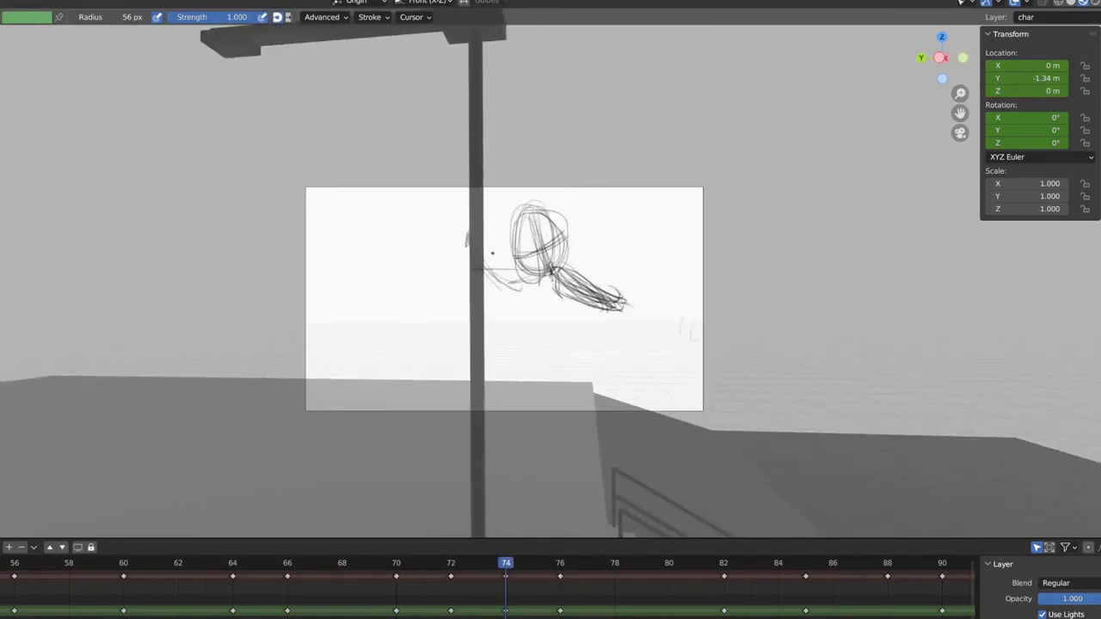
Undo the recent strokes on frame 74, leaving only the oval head.
key("Up")
key("Down")
key("Up")
key("Down")
key("Up")
key("Down")
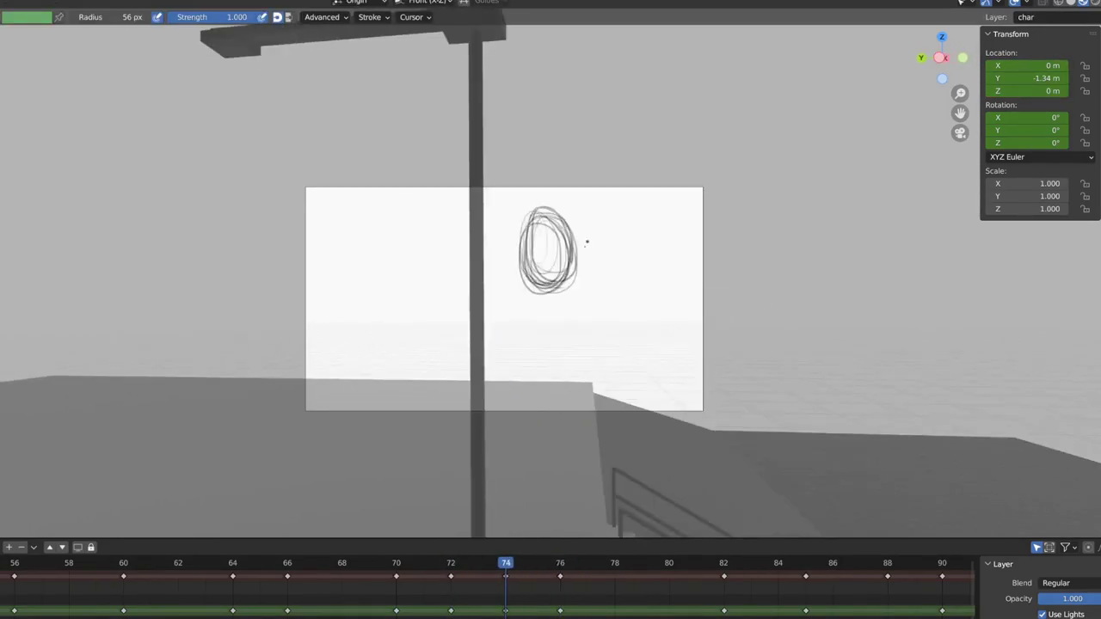
Sketch the arm, body, and long reaching leg with skate box on frame 74.
left_click_drag(493, 249, 523, 307)
key("Down")
key("Up")
key("Up")
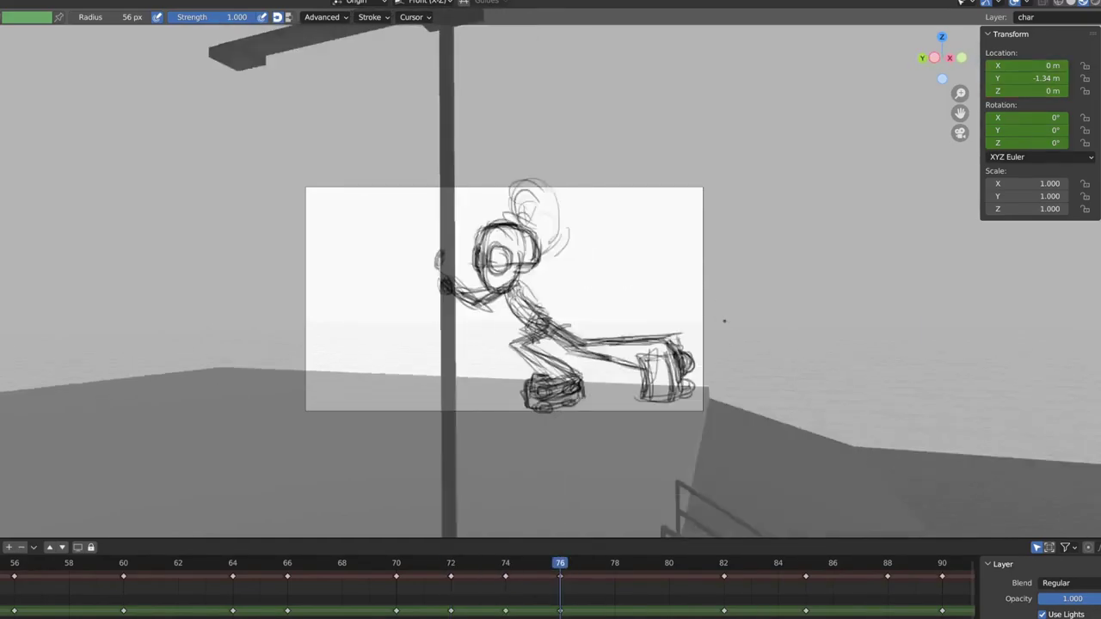
key("Down")
left_click_drag(628, 344, 731, 340)
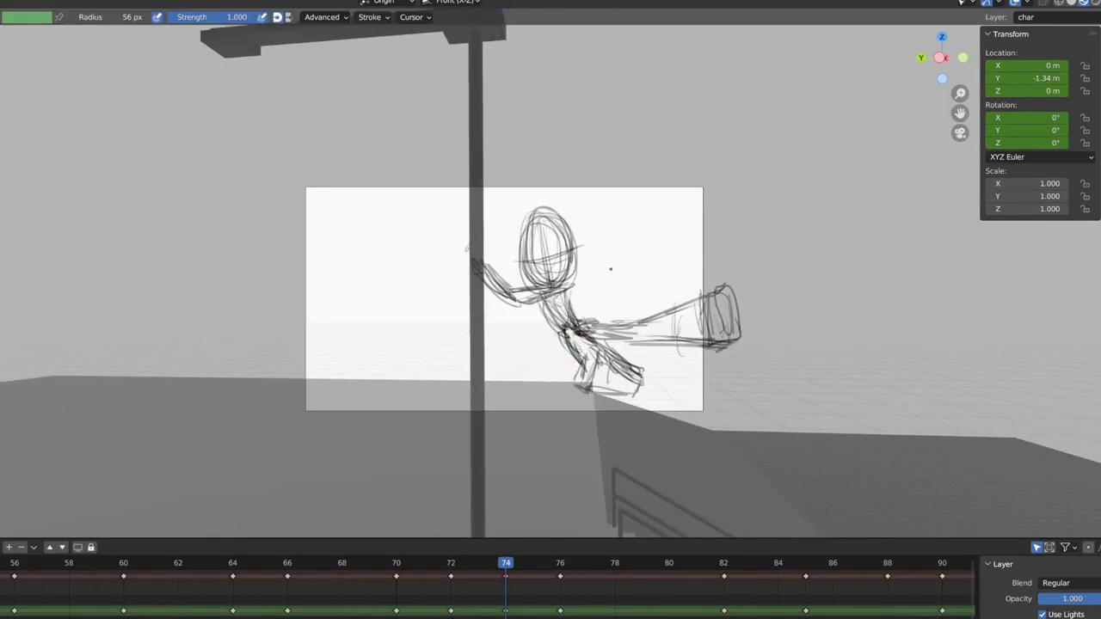
key("Down")
Undo the frame 74 leg strokes, then restore the leg and hand strokes.
key("Up")
key("ctrl+Tab")
key("ctrl+Tab")
key("ctrl+z")
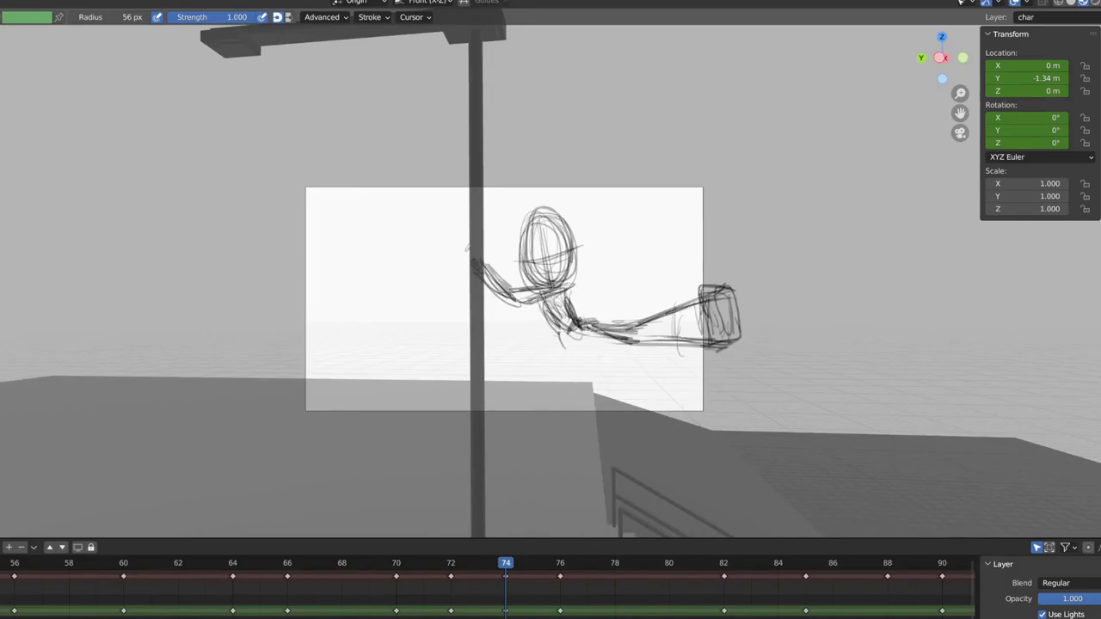
key("ctrl+shift+z")
key("Up")
key("Down")
key("ctrl+shift+z")
key("Down")
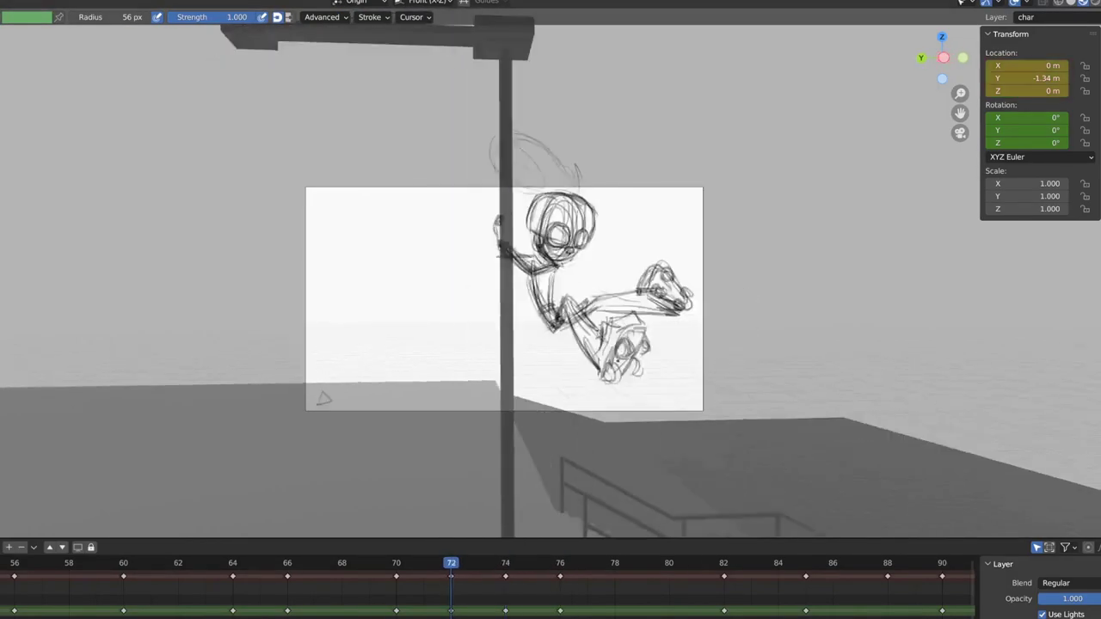
key("Up")
Swap in a lower reaching arm and skate on frame 74, comparing against keyframe 72.
key("ctrl+z")
key("Down")
key("Up")
key("ctrl+z")
key("Down")
key("Up")
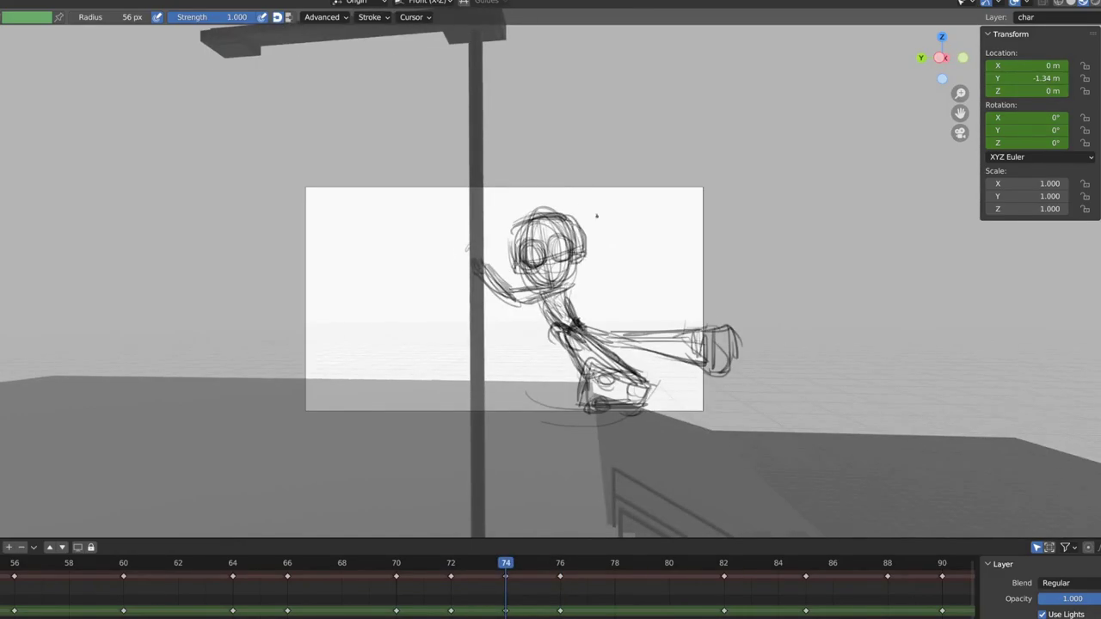
key("Down")
key("Up")
Select and rotate the whole frame 74 drawing, then check the extended-arm pose against keyframe 72.
key("Down")
key("Up")
key("Tab")
key("r")
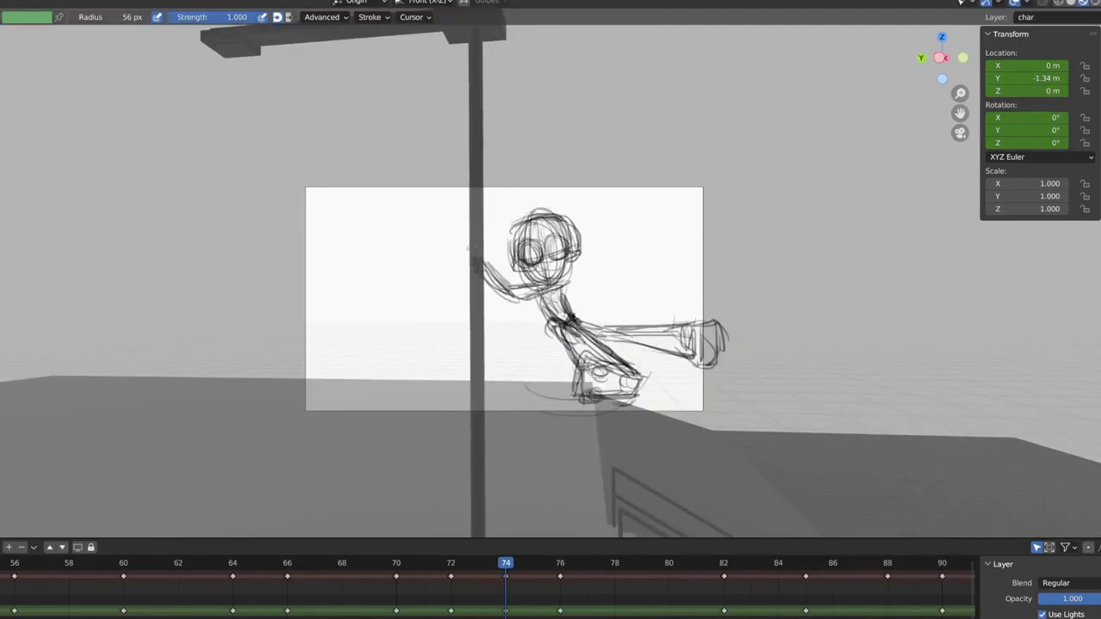
key("Tab")
key("Down")
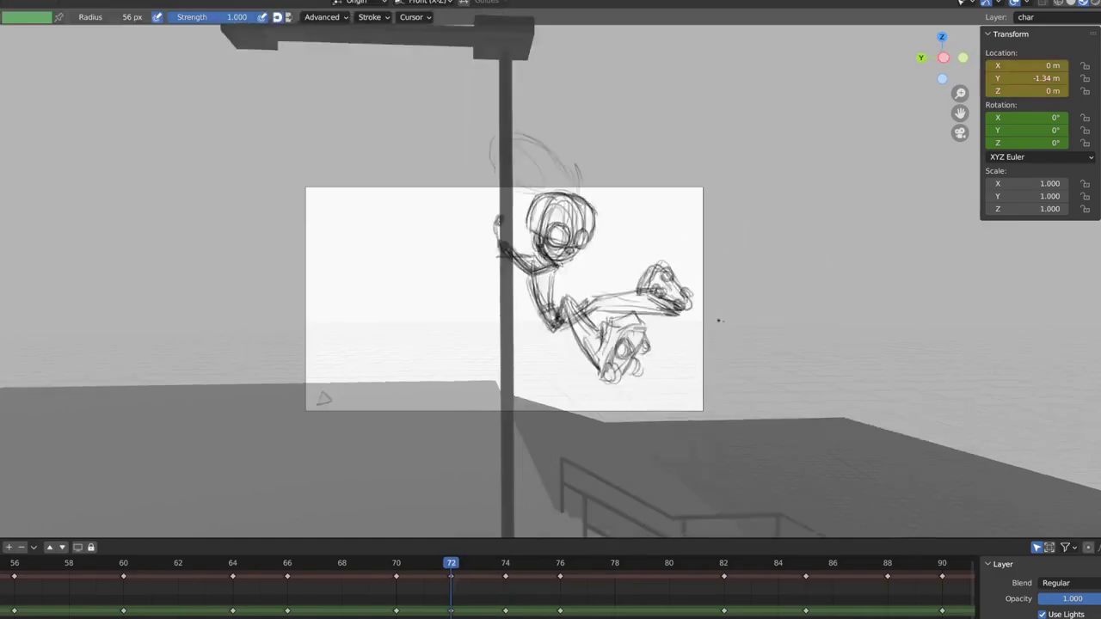
key("Up")
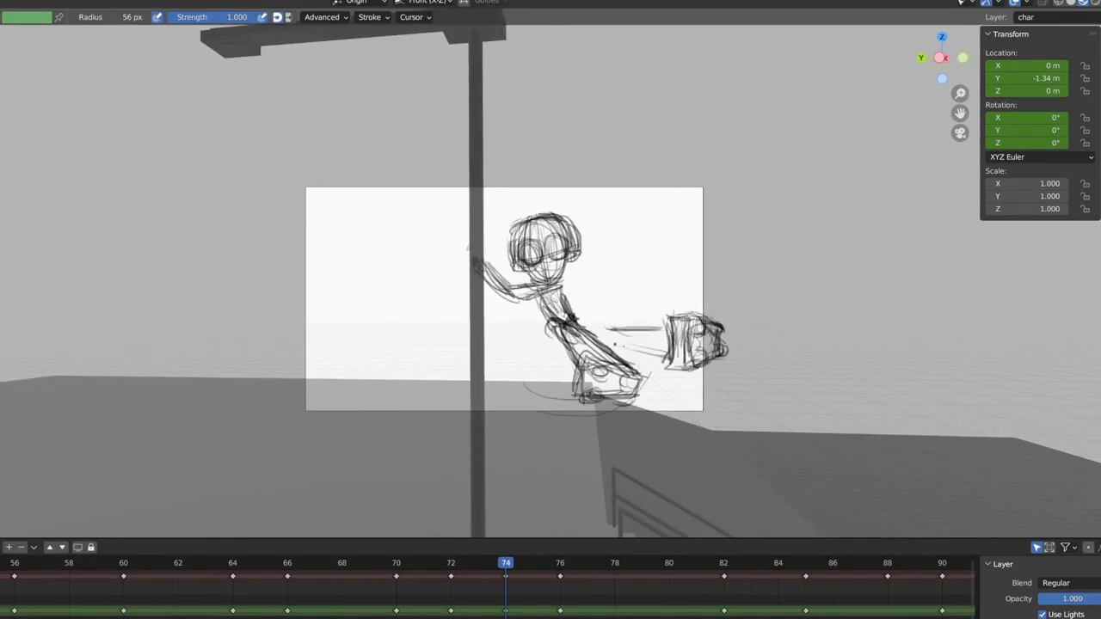
key("Tab")
key("Down")
key("Up")
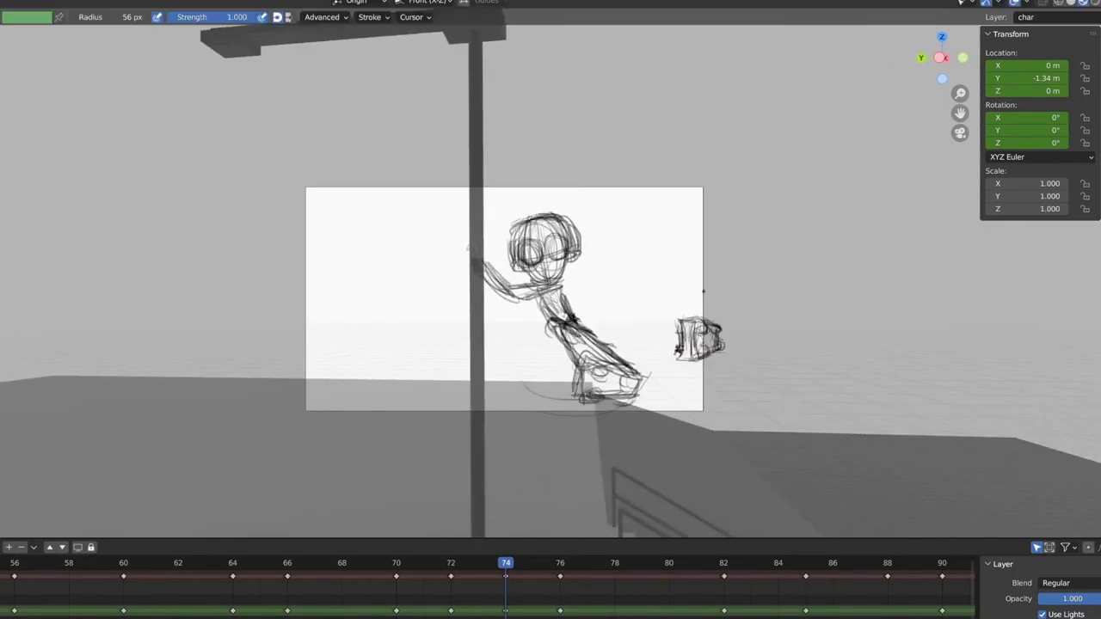
key("Tab")
key("Down")
key("Up")
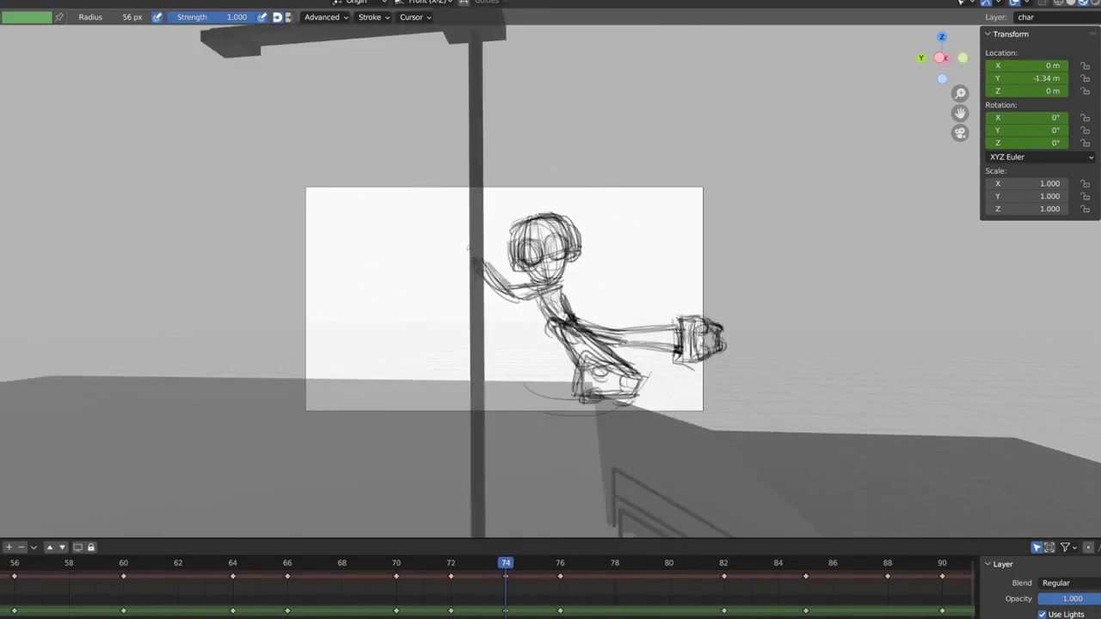
key("Up")
key("Up")
Review frame 74 against keyframes 70, 72, 76 and 84, returning to Draw mode.
key("Up")
key("Up")
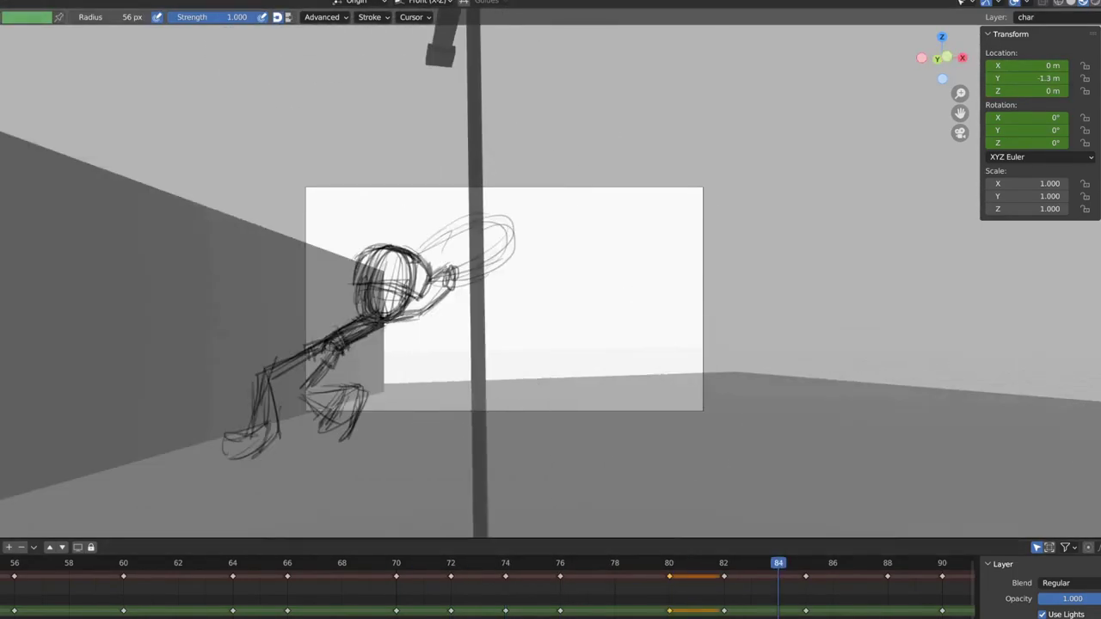
key("Down")
key("Down")
key("Down")
key("Down")
key("Up")
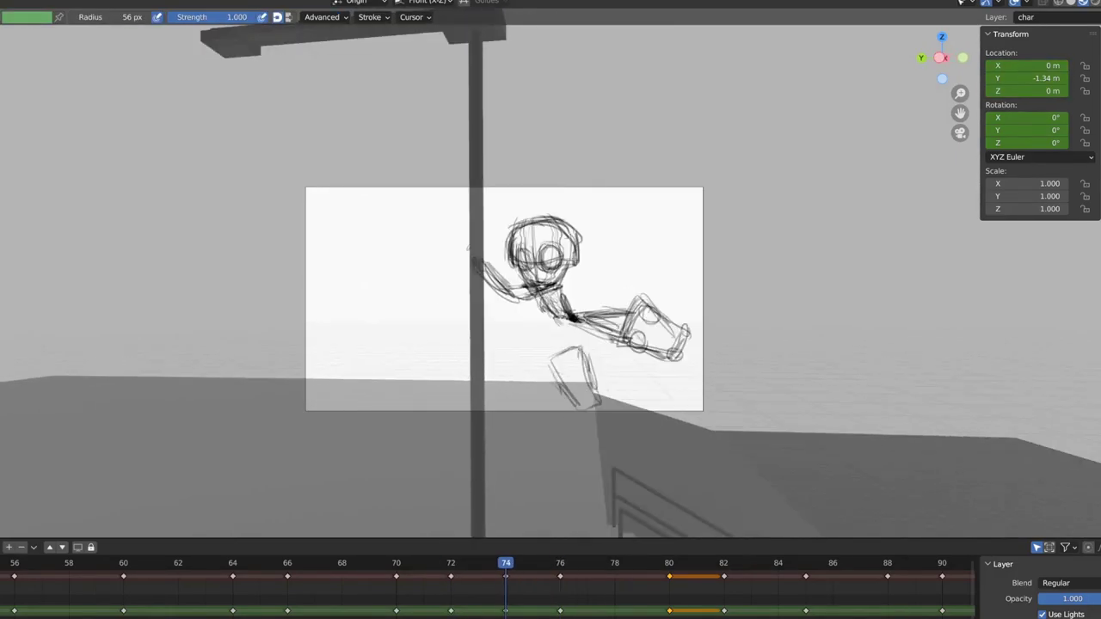
key("Up")
key("Down")
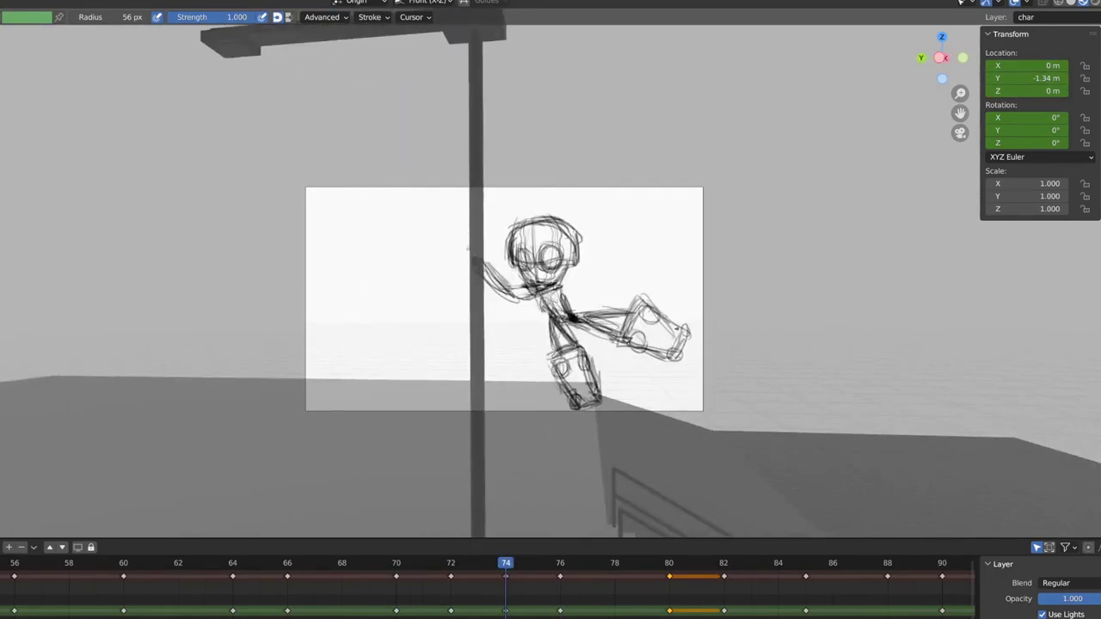
key("ctrl+Tab")
key("Down")
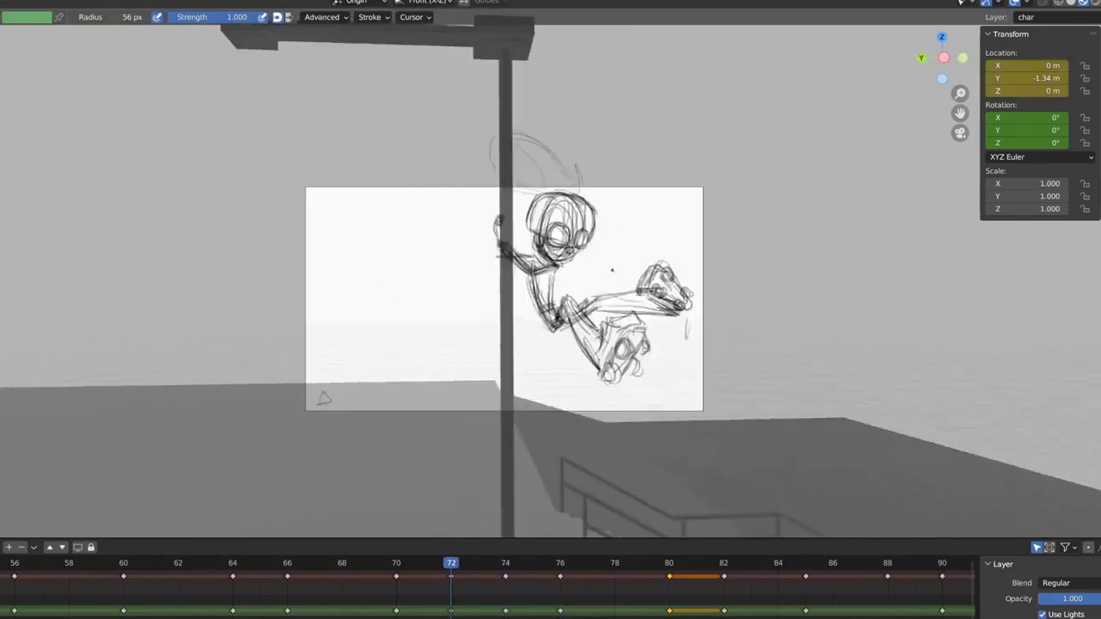
key("Down")
Step through keyframes 72 to 84, set the current frame to 84, and check frame 86.
key("Down")
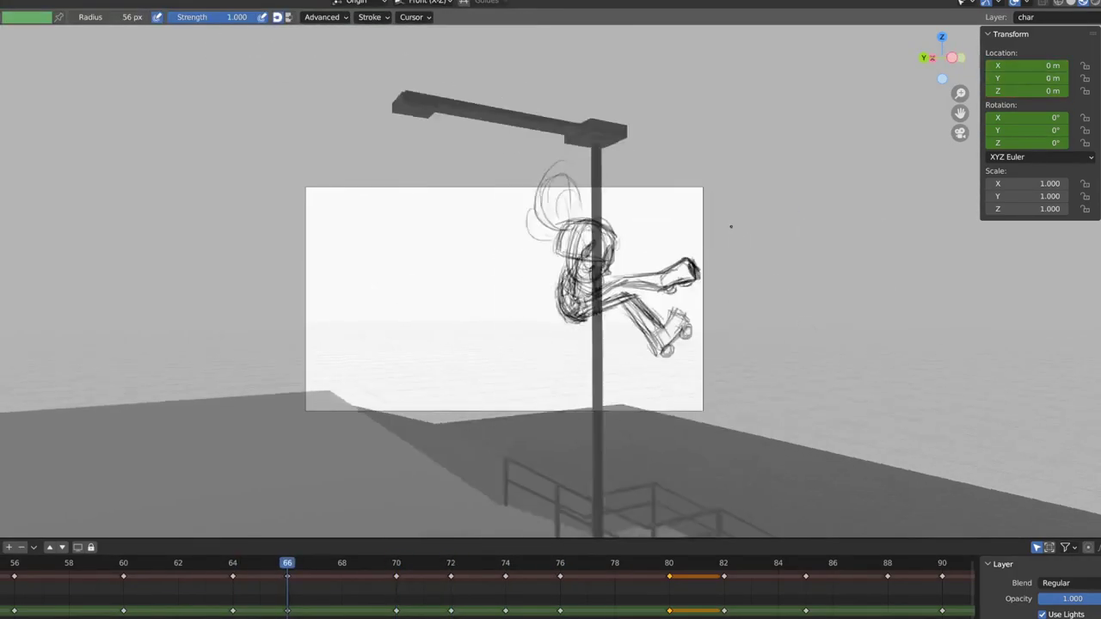
key("Up")
key("Up")
key("Up")
key("ctrl+Tab")
left_click(737, 312)
key("Down")
key("Up")
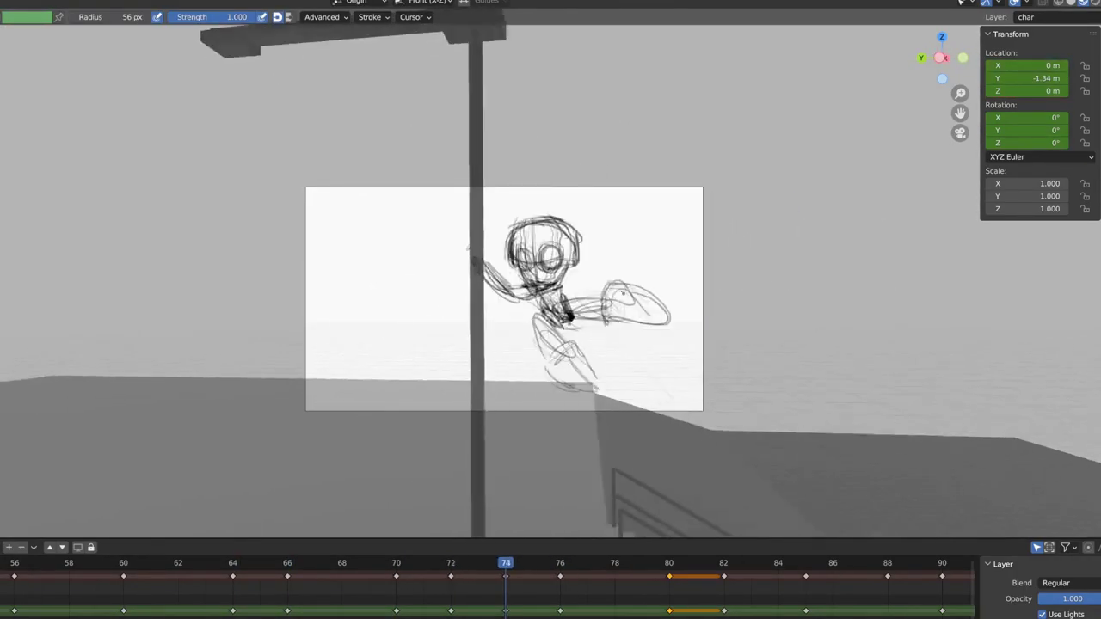
key("Down")
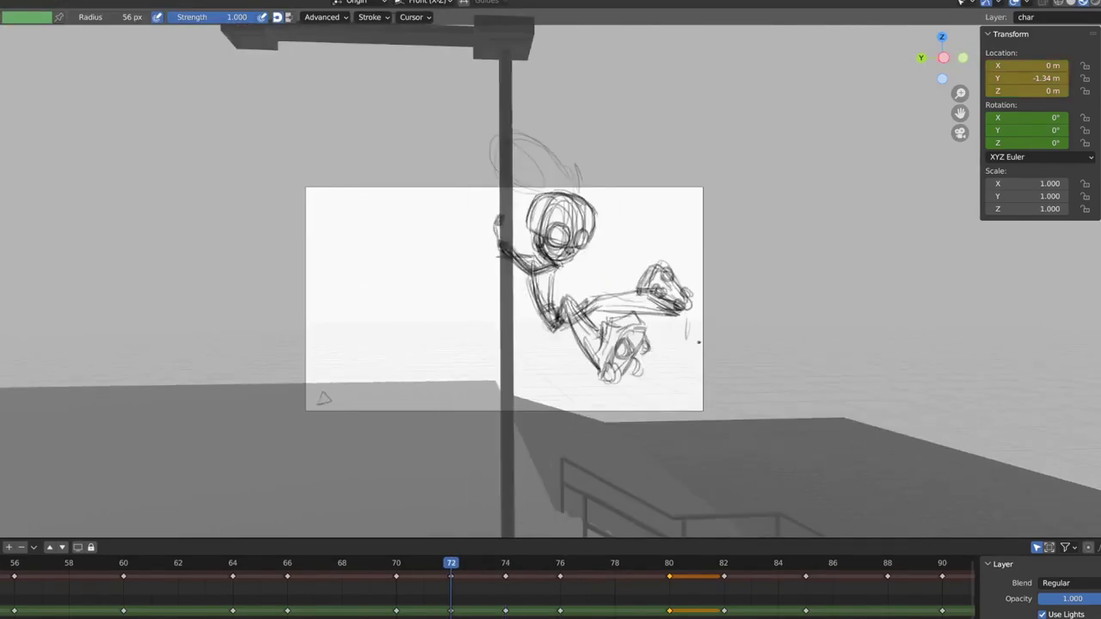
key("Up")
key("Up")
key("Up")
key("Up")
key("Down")
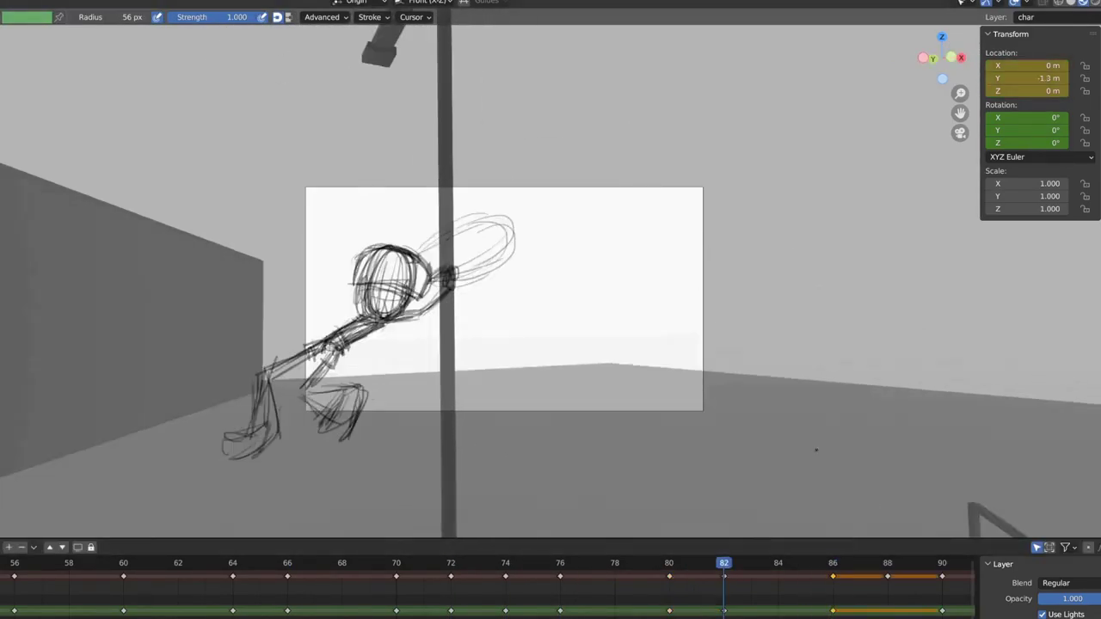
key("Up")
left_click(790, 565)
key("Right")
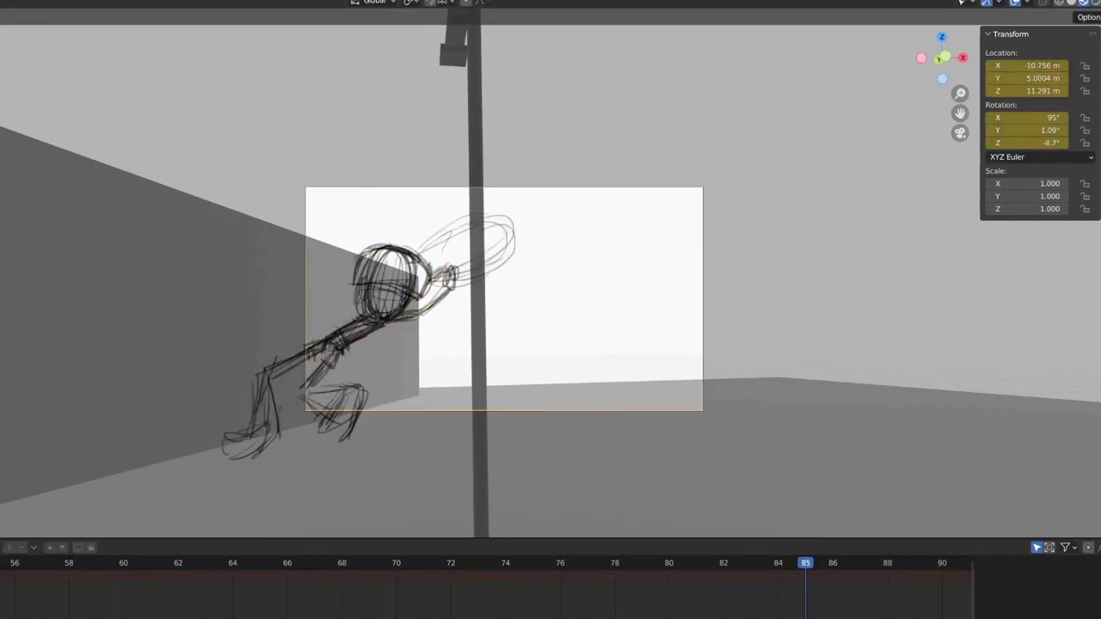
Inspect the frame 86 strokes in Edit mode, then go back to frame 84 for drawing.
key("ctrl+Tab")
left_click(742, 284)
key("Right")
key("Tab")
key("Left")
left_click(833, 563)
key("Left")
key("Left")
key("Tab")
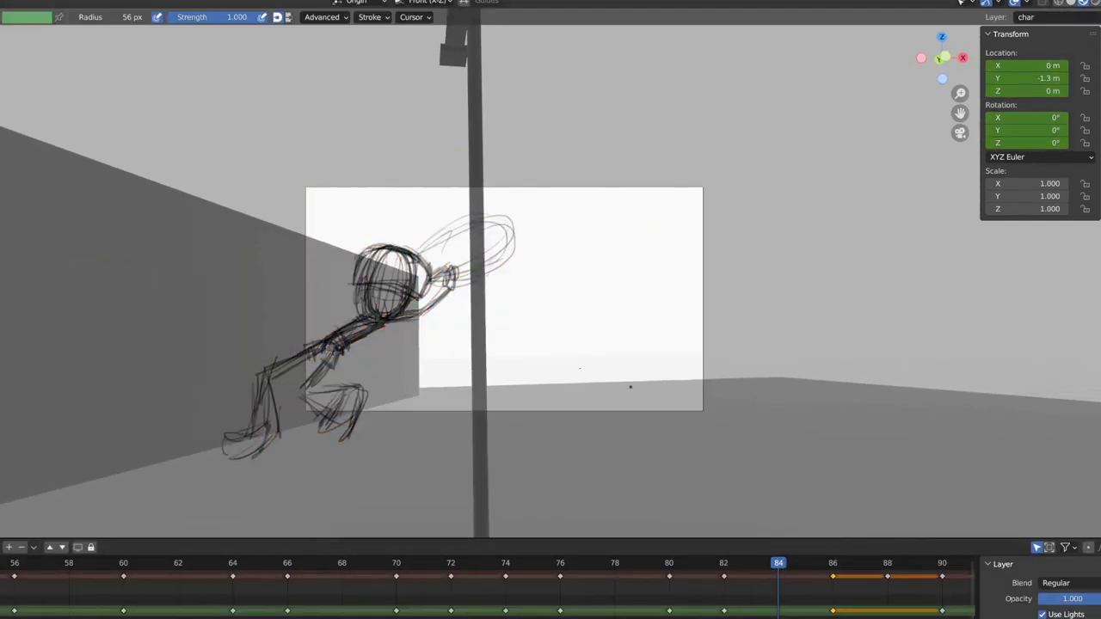
Scribble a new head, body and two arms on frame 84, replacing the old leg scribble with new legs.
left_click_drag(344, 320, 418, 318)
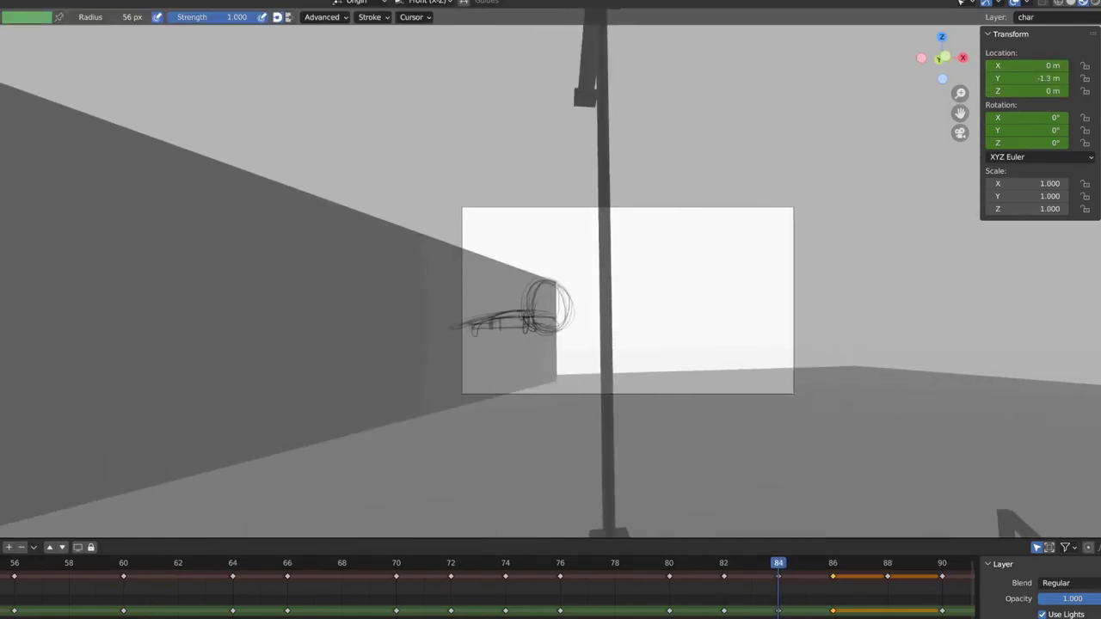
left_click_drag(559, 290, 600, 280)
left_click_drag(560, 325, 602, 316)
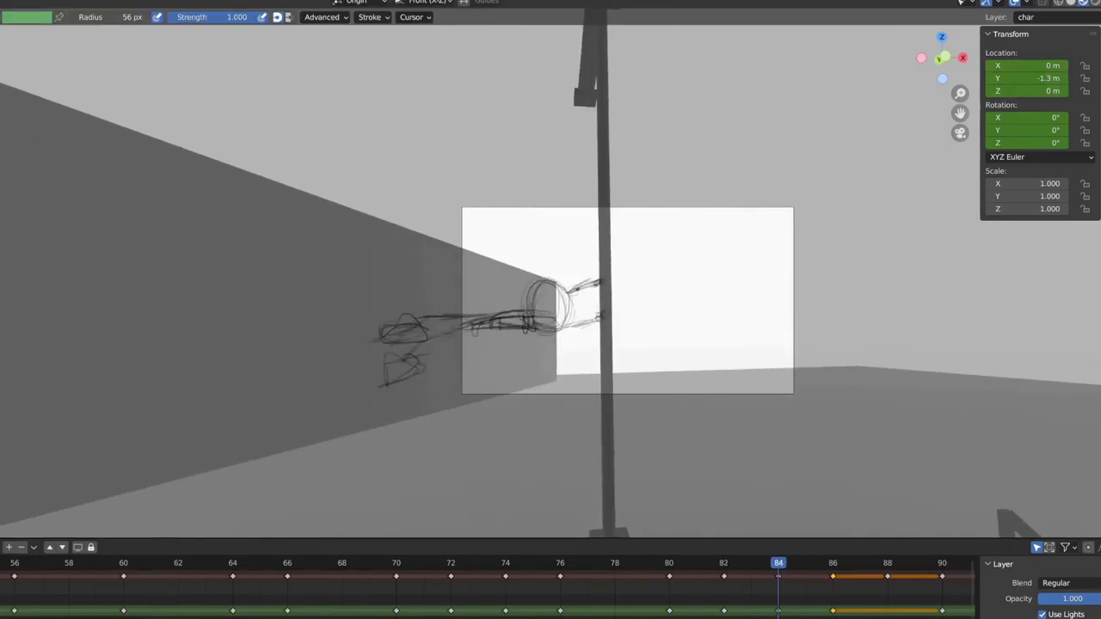
key("Tab")
key("Delete")
key("Tab")
left_click_drag(421, 314, 486, 357)
key("ctrl+Tab")
left_click_drag(404, 344, 502, 367)
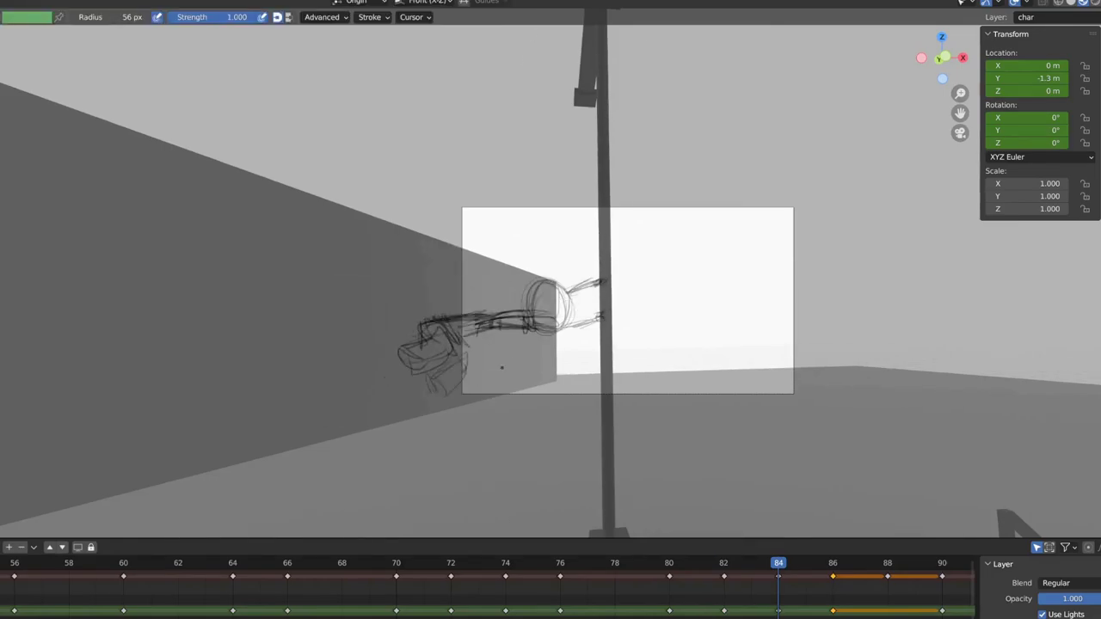
key("Tab")
key("Tab")
key("Tab")
key("ctrl+Tab")
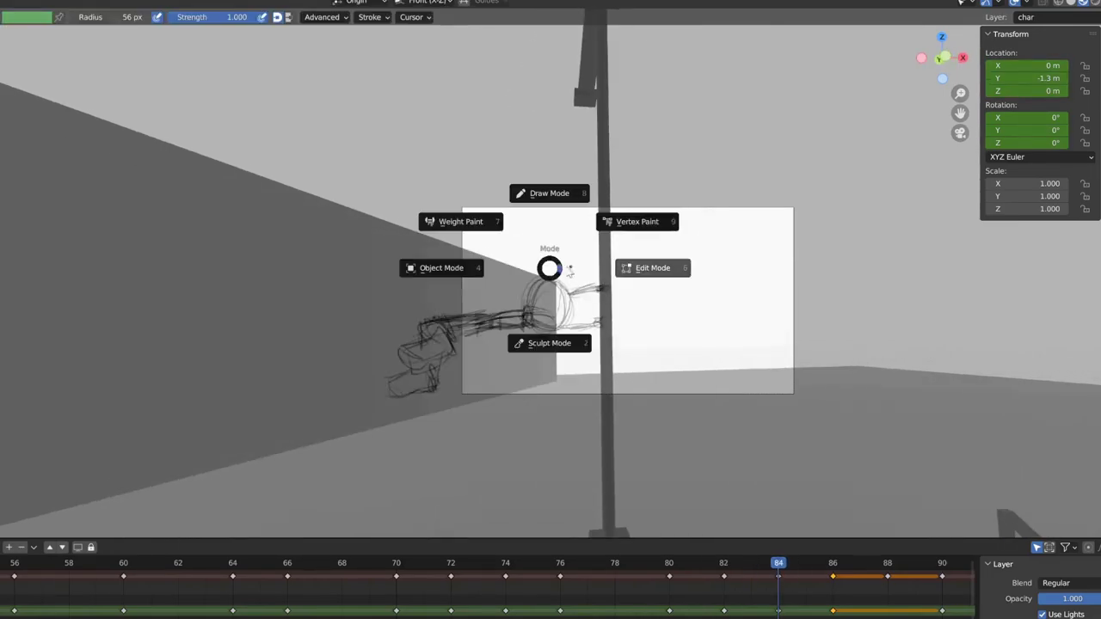
key("Tab")
Jump to frame 88 and remove the stray outer strokes on the right.
key("space")
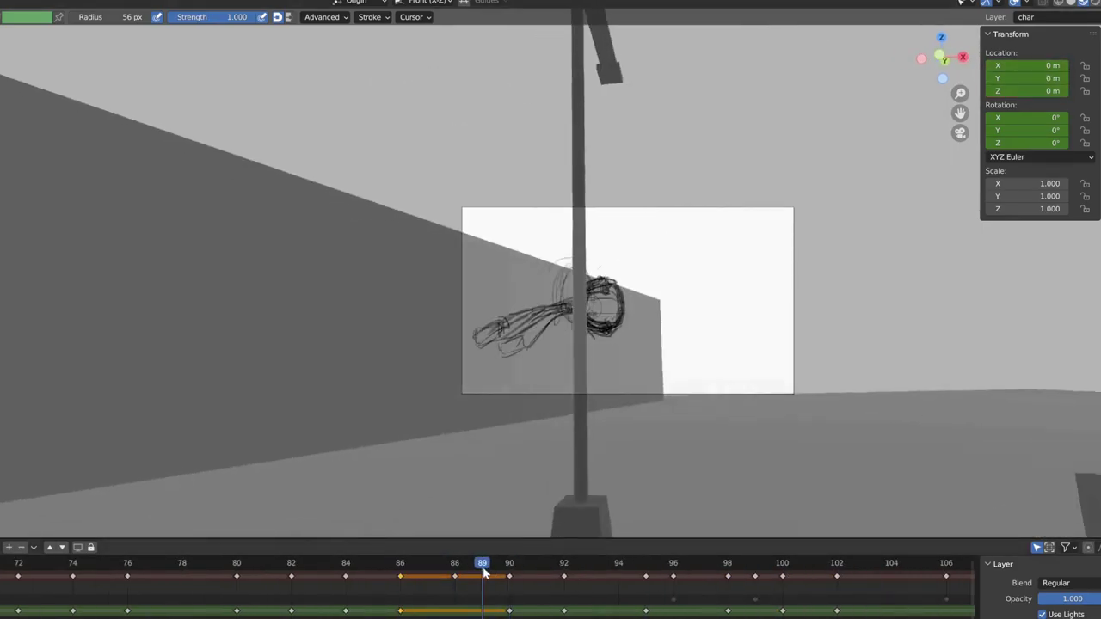
left_click(454, 562)
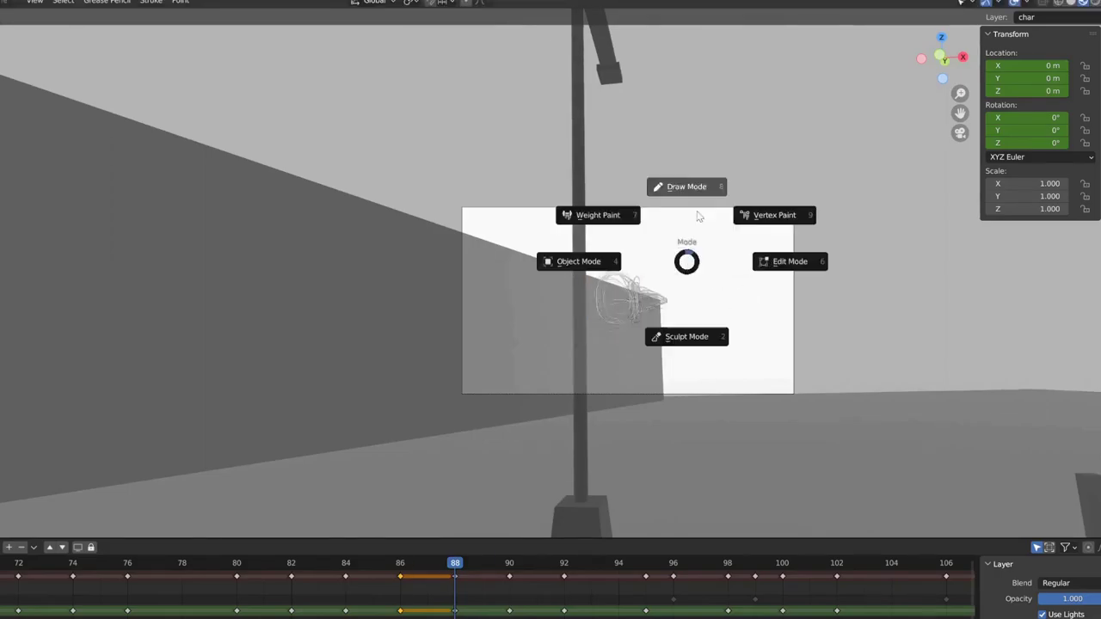
left_click(700, 216)
key("Tab")
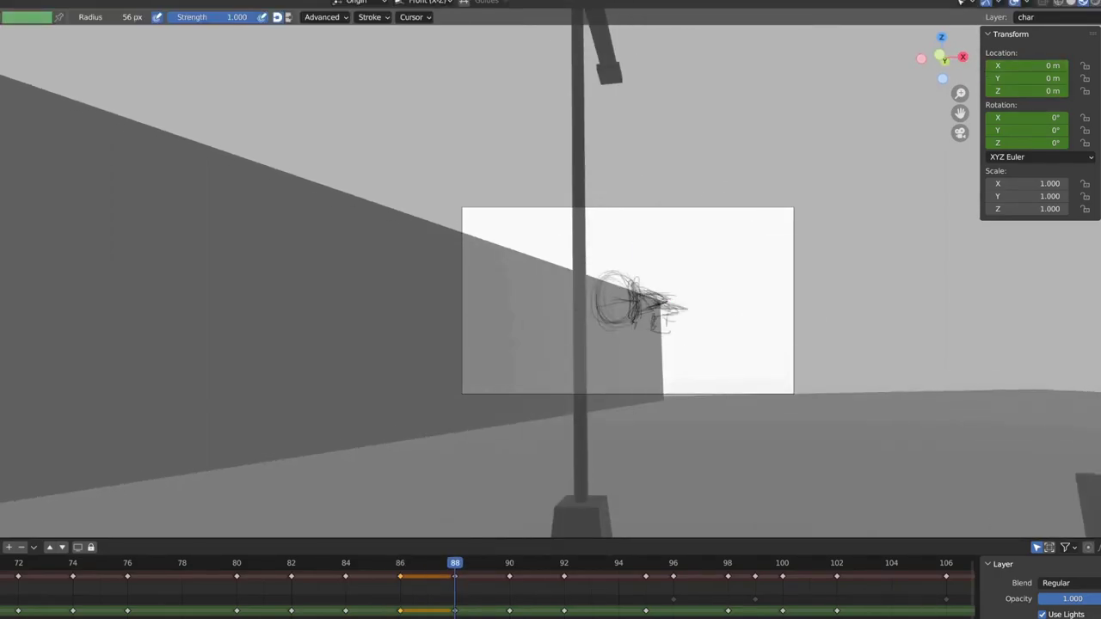
key("ctrl+z")
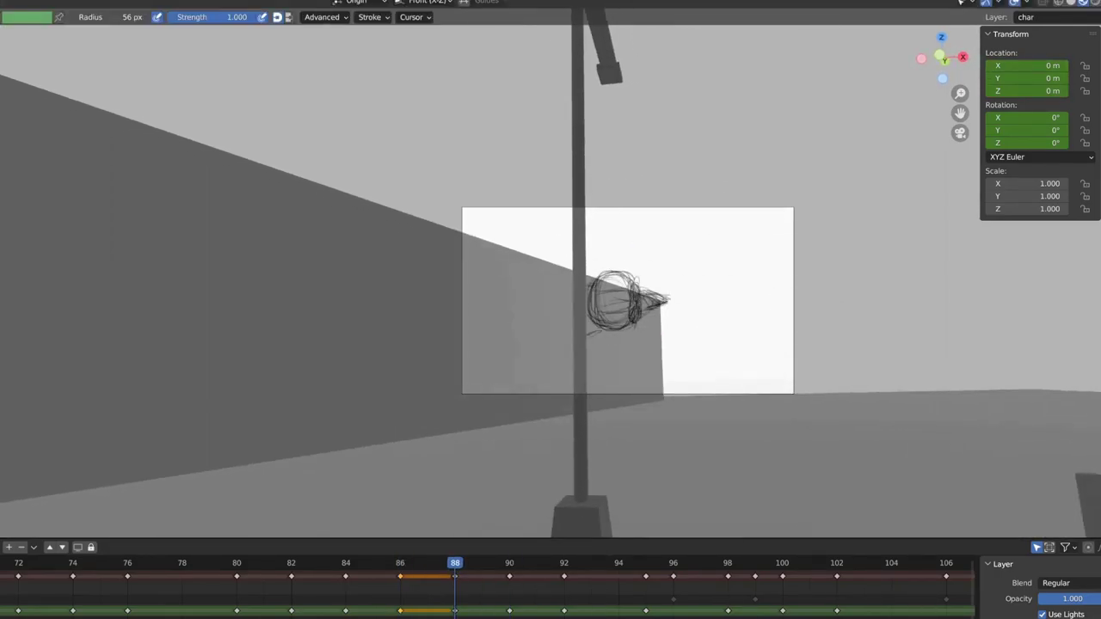
key("Escape")
Compare frame 88 with frames 84 and 92, then play back the rough animation.
key("shift+space")
key("Escape")
key("shift+space")
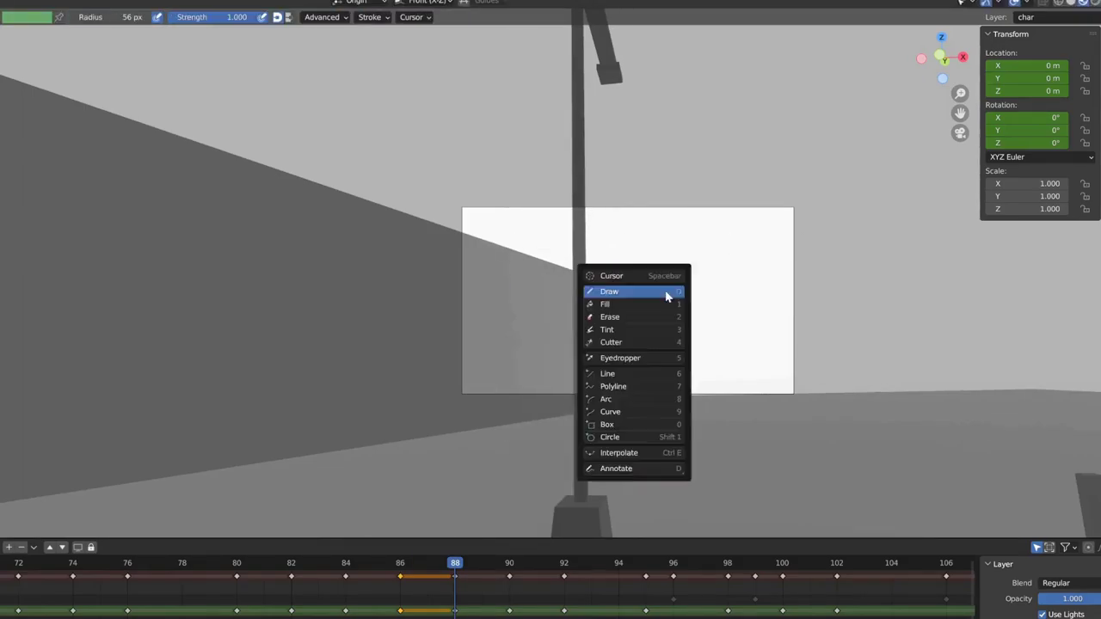
key("Escape")
key("Left")
key("Left")
key("Right")
key("Right")
key("Left")
key("Left")
key("Left")
key("Right")
key("Right")
key("Right")
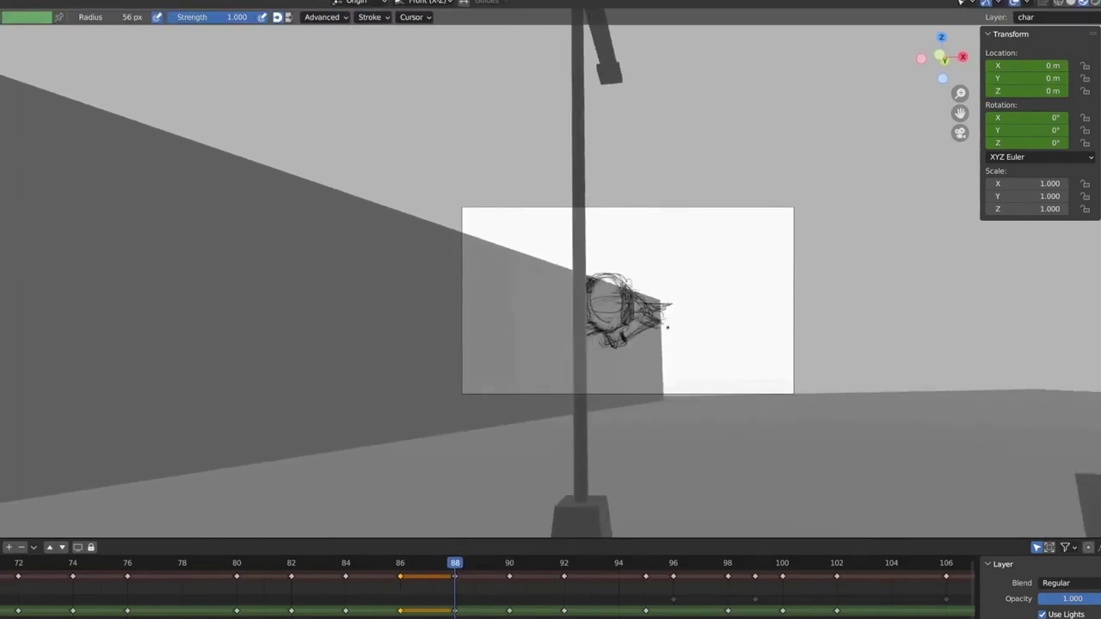
key("Right")
key("Right")
key("Right")
key("space")
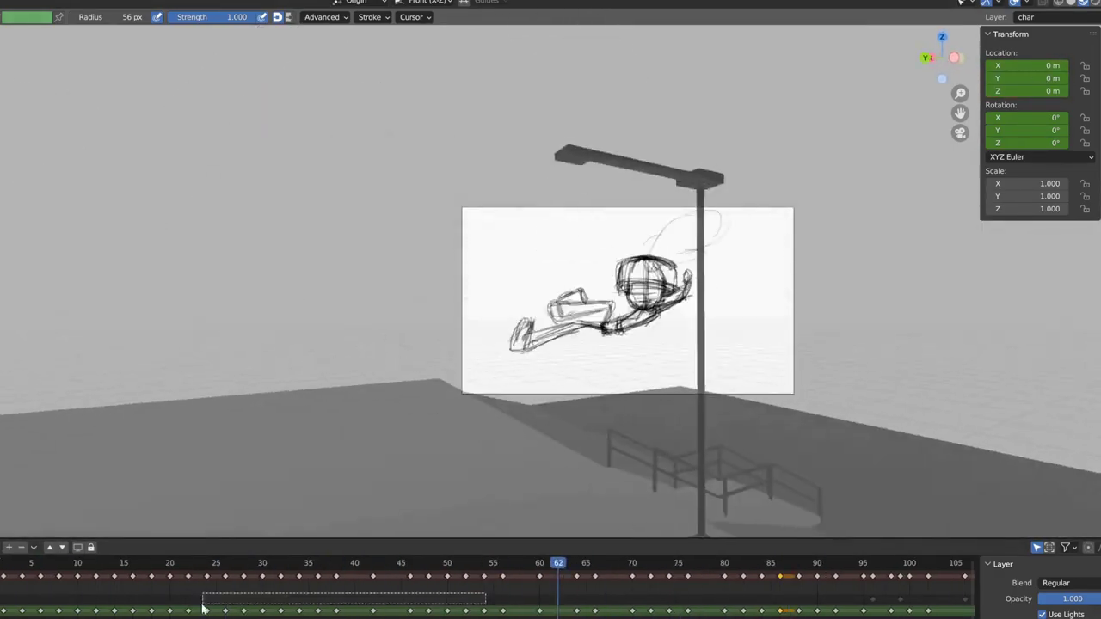
Stop playback and scrub the timeline through frames 89–95, settling on frame 92.
key("space")
scroll(516, 593, "up", 5)
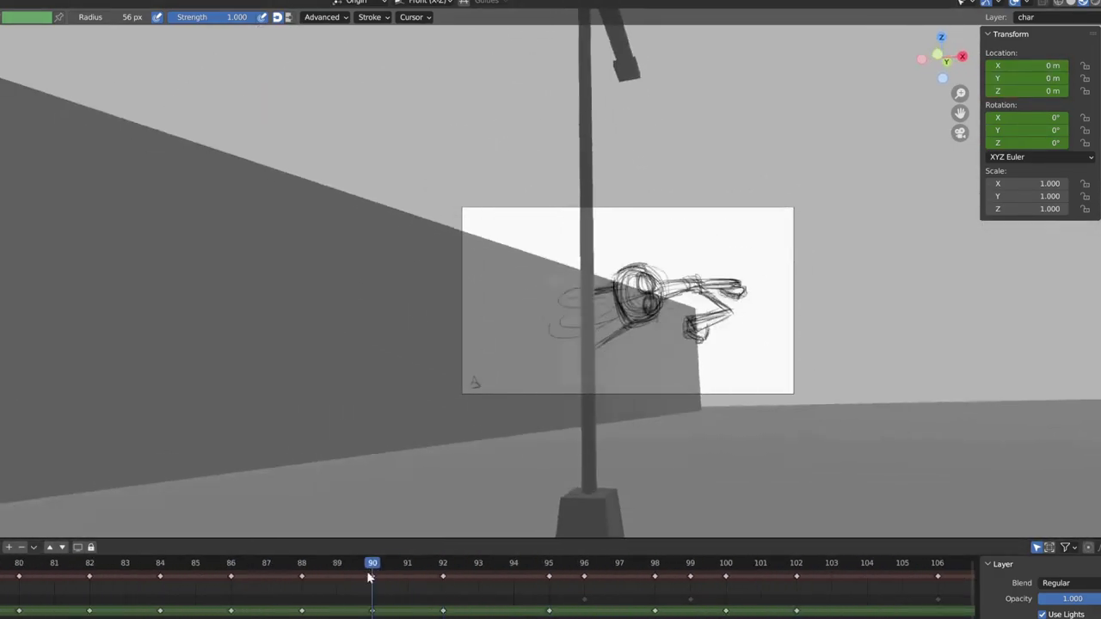
left_click_drag(516, 604, 549, 605)
left_click(442, 572)
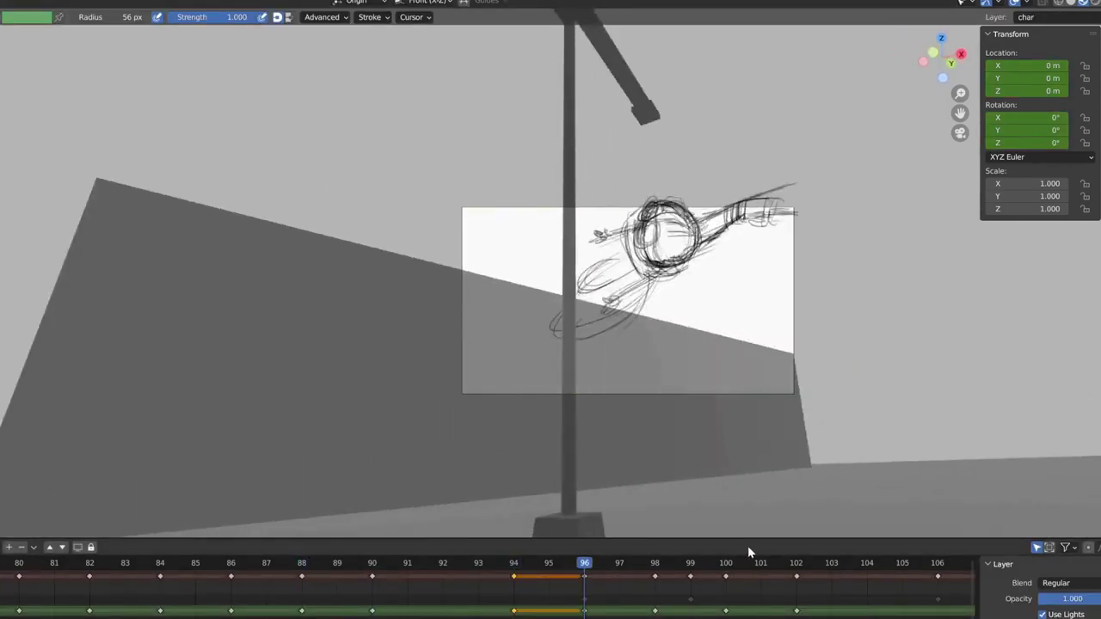
scroll(747, 551, "down", 3)
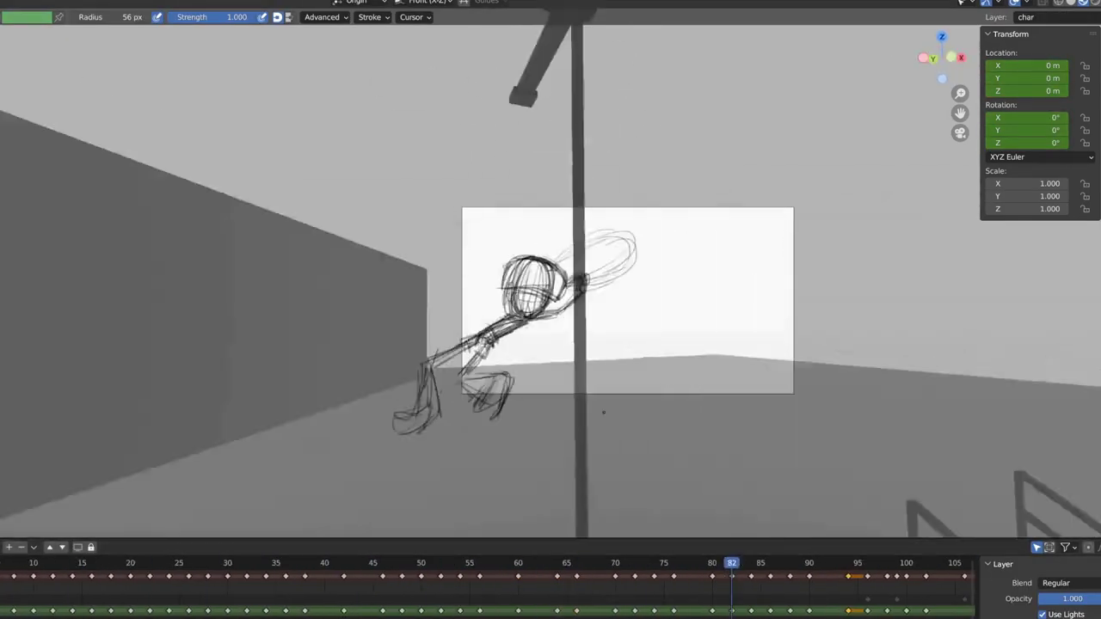
left_click_drag(748, 564, 801, 563)
scroll(802, 563, "up", 3)
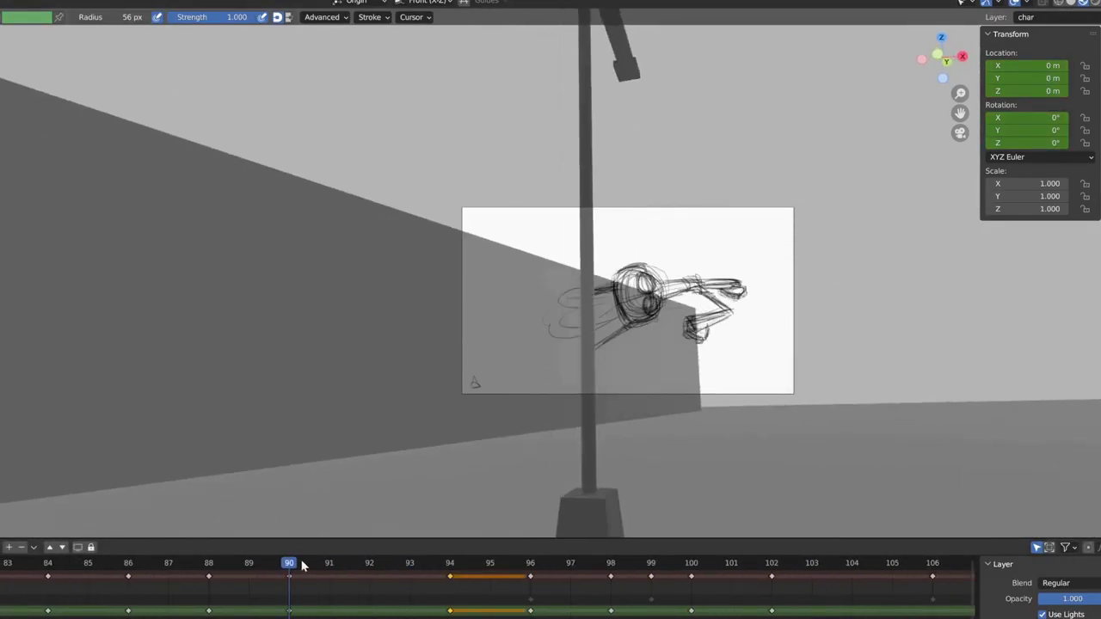
left_click_drag(289, 563, 369, 563)
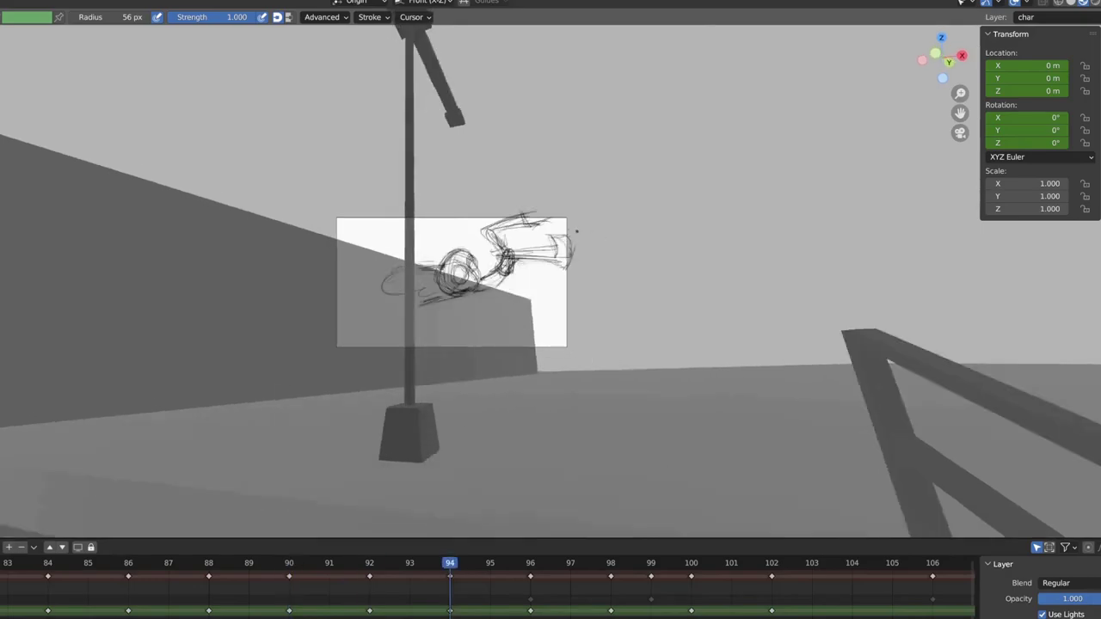
Undo the tail strokes on frame 92 back to the bare head sketch.
key("ctrl+z")
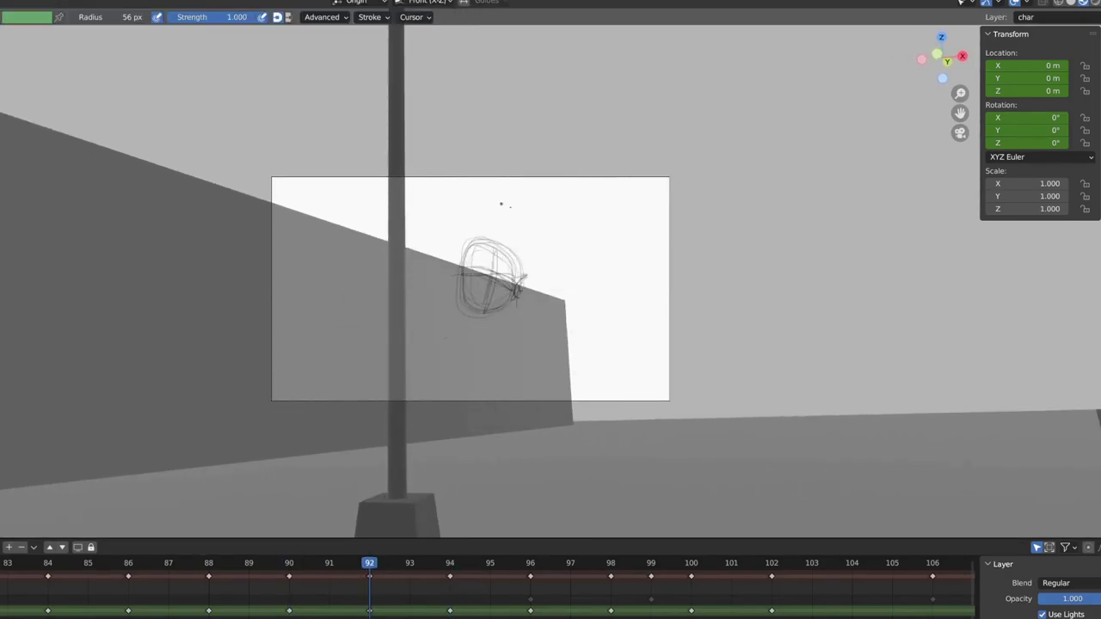
left_click_drag(545, 272, 593, 255)
key("ctrl+z")
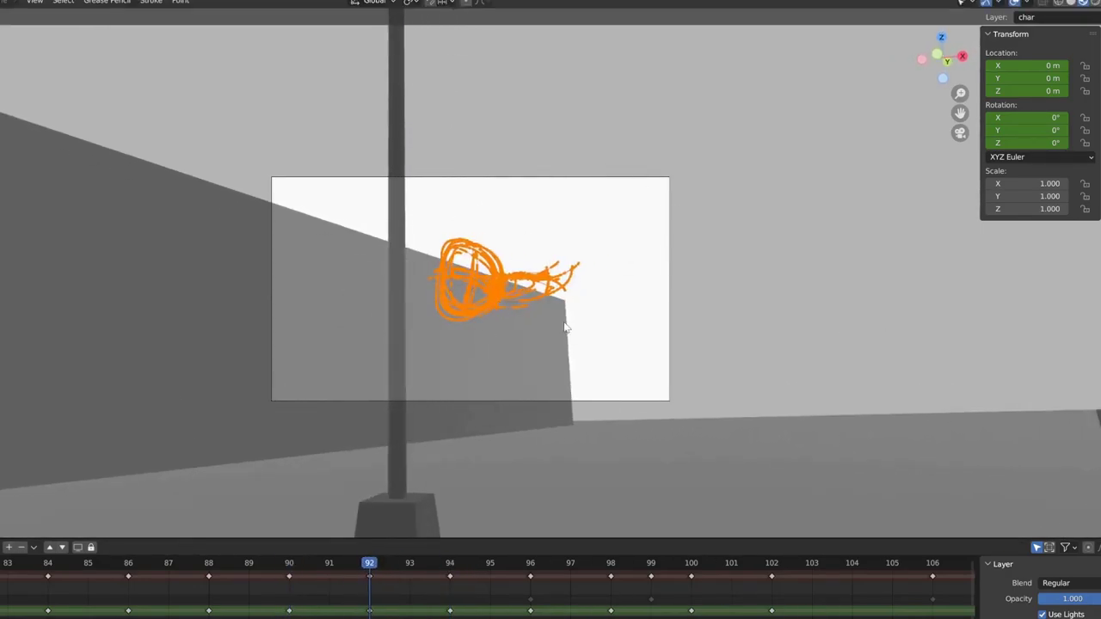
key("ctrl+z")
key("ctrl+z")
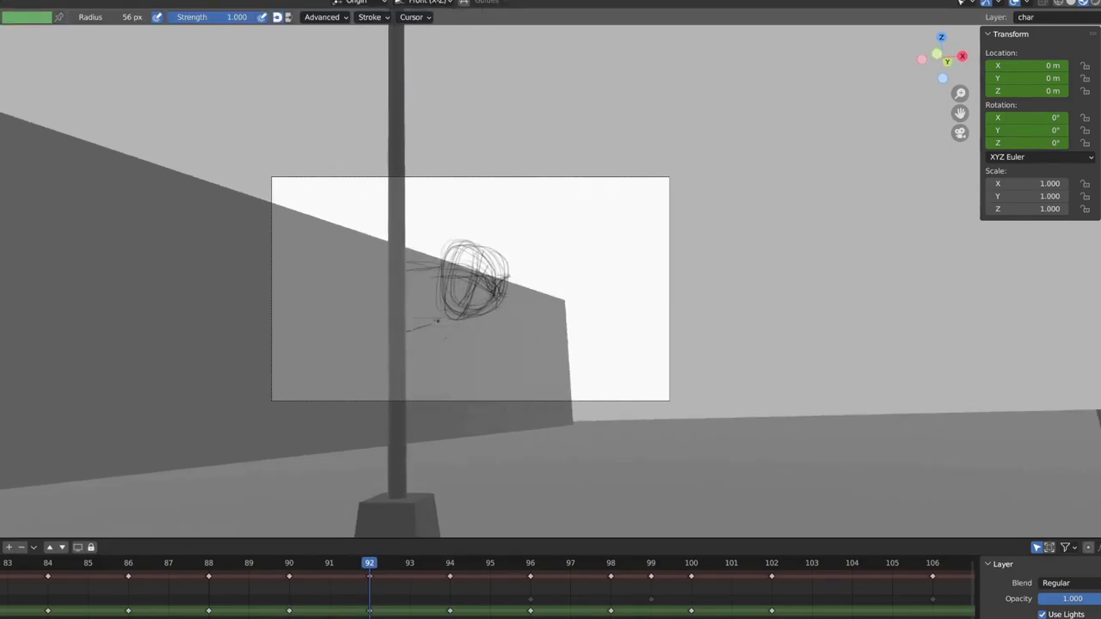
key("ctrl+z")
key("ctrl+z")
key("ctrl+z")
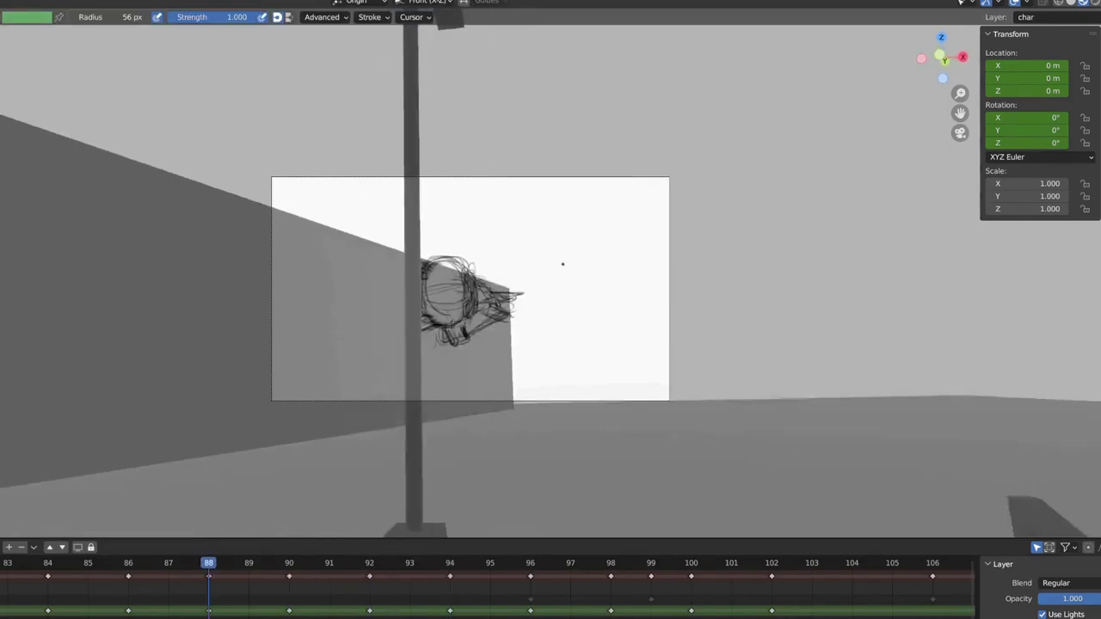
Cycle through undo and redo to compare versions of the frame 92 sketch.
key("ctrl+shift+z")
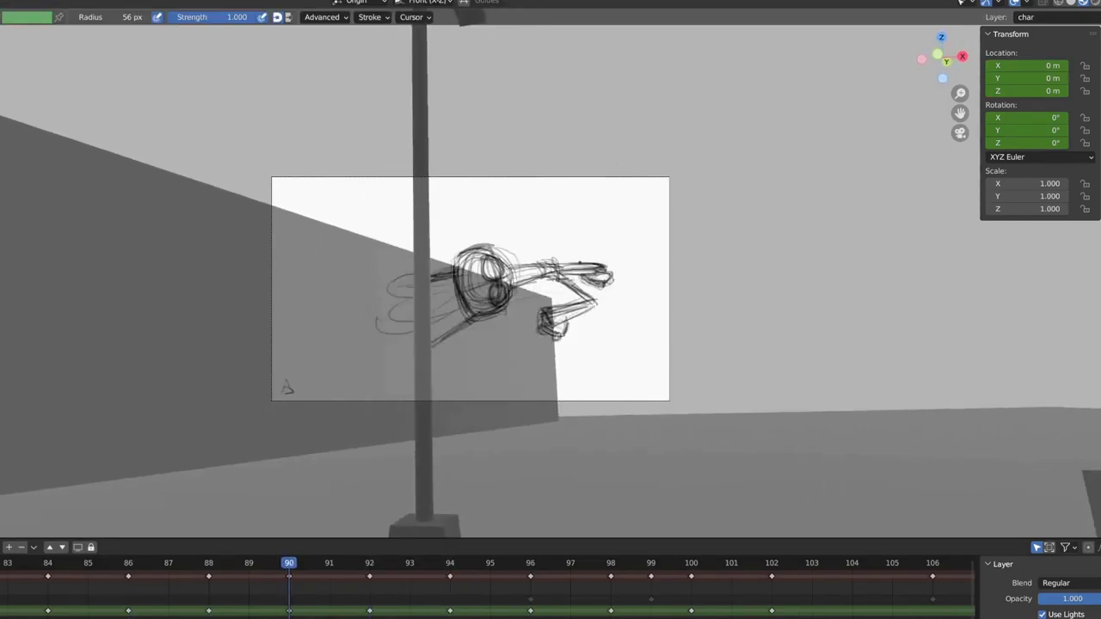
key("ctrl+shift+z")
key("ctrl+shift+z")
key("ctrl+shift+z")
key("ctrl+z")
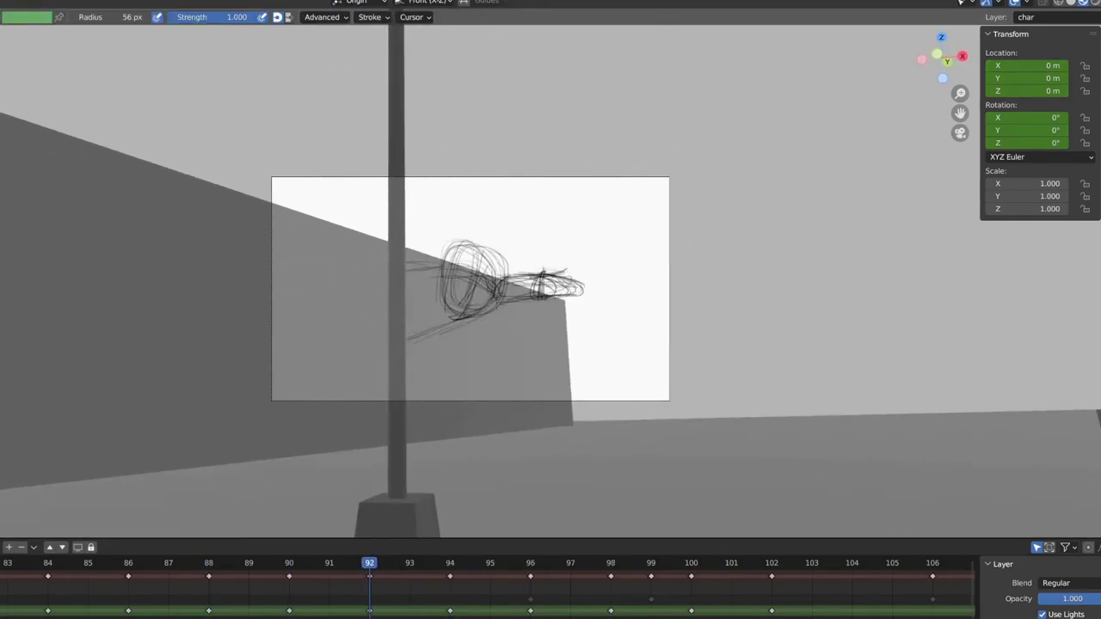
key("ctrl+shift+z")
key("ctrl+z")
key("ctrl+shift+z")
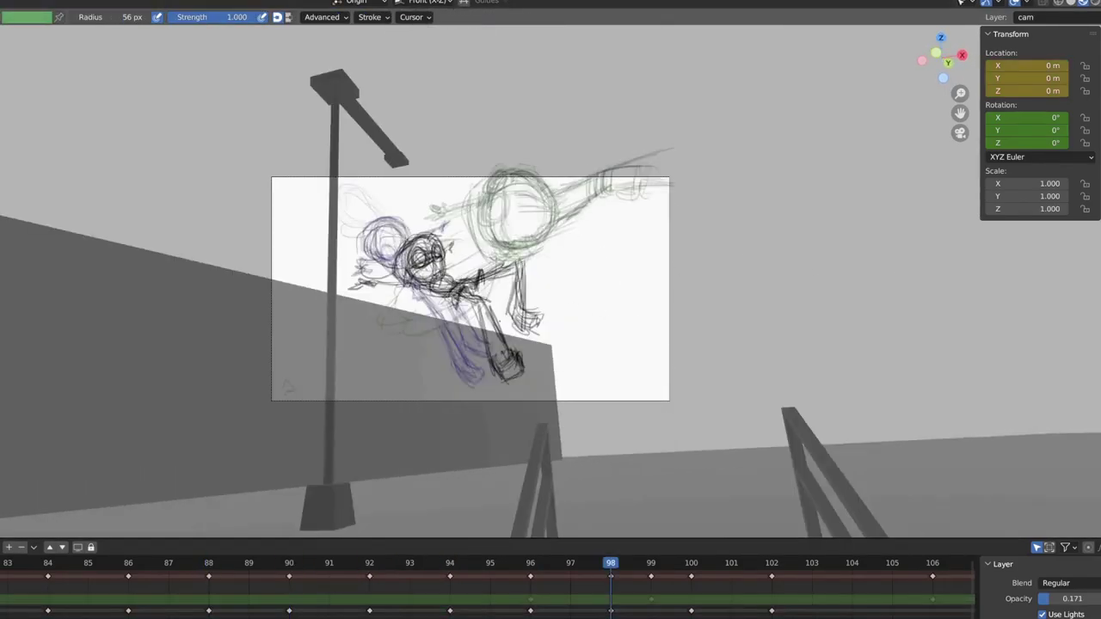
key("ctrl+z")
key("ctrl+shift+z")
key("ctrl+z")
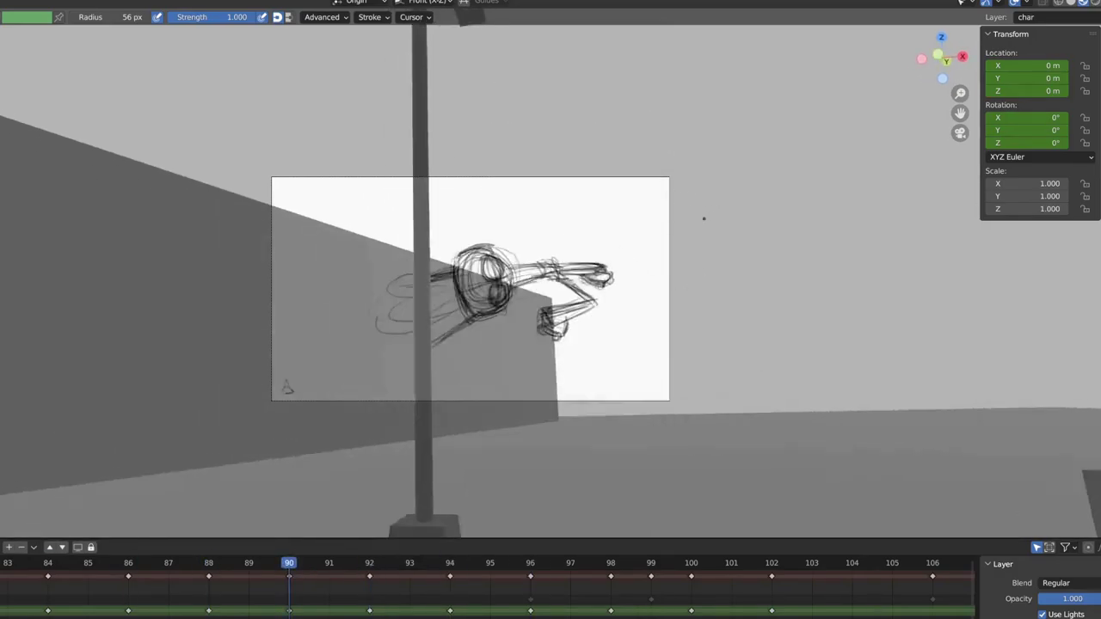
key("ctrl+shift+z")
key("ctrl+z")
Compare frames 88 and 92, then step forward to frame 97.
key("Up")
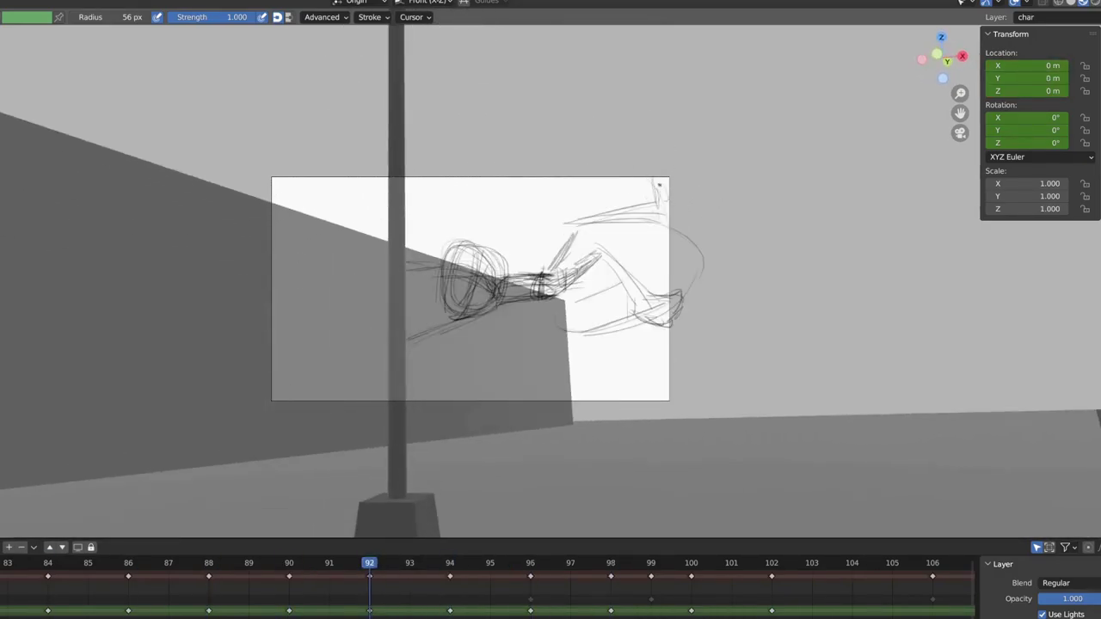
key("Down")
key("Down")
key("Up")
key("Up")
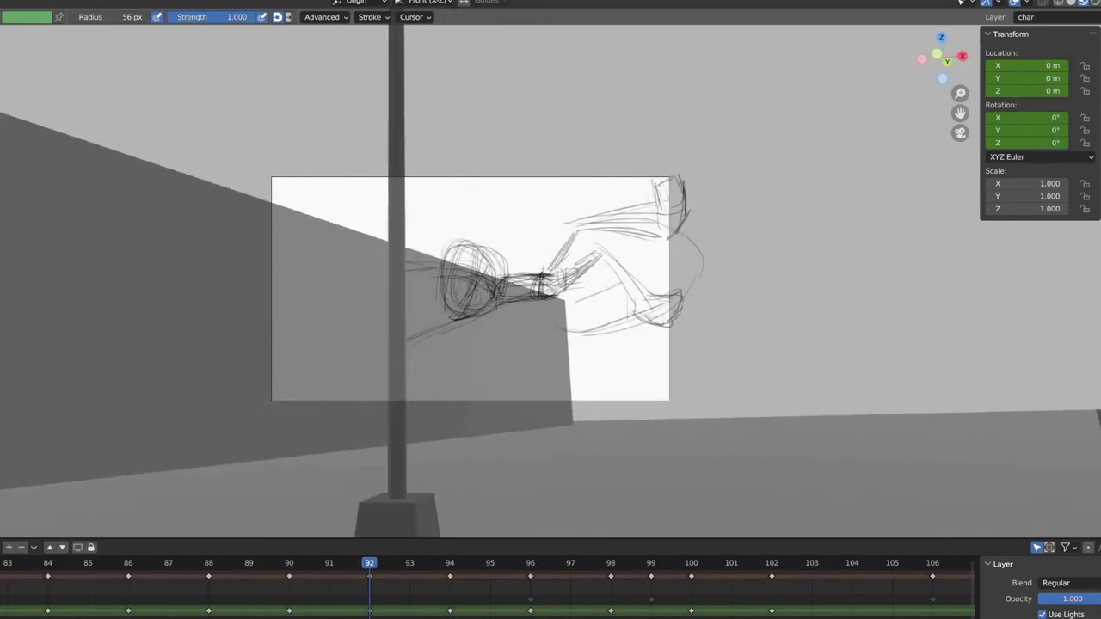
key("Right")
key("Right")
key("Right")
key("Right")
key("Right")
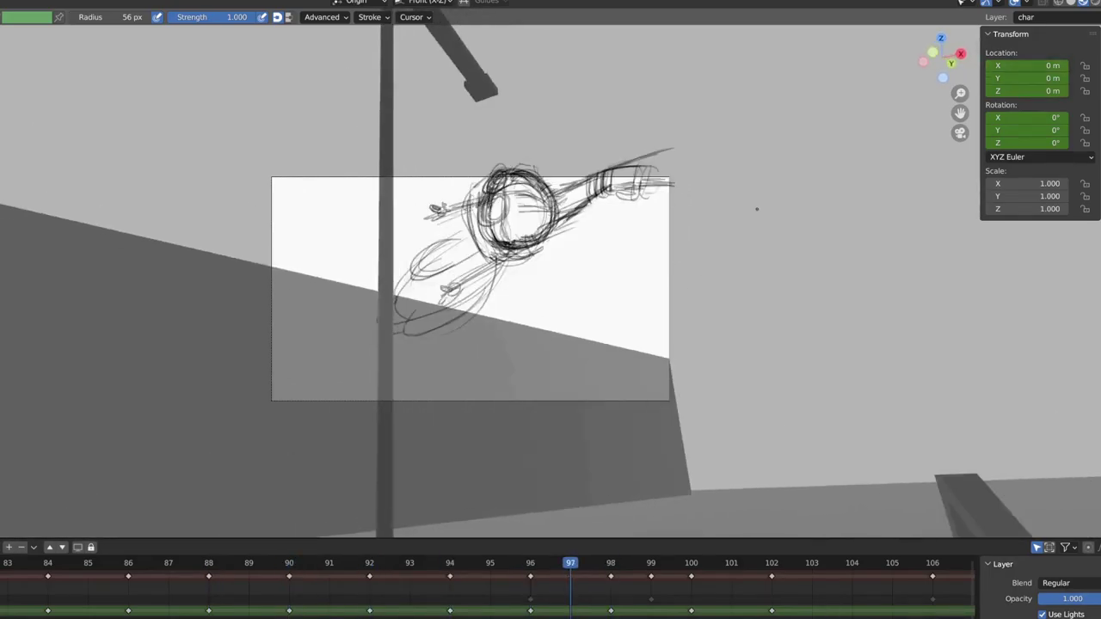
On frame 97, select and delete the lower drooping strokes.
key("ctrl+Tab")
left_click(616, 289)
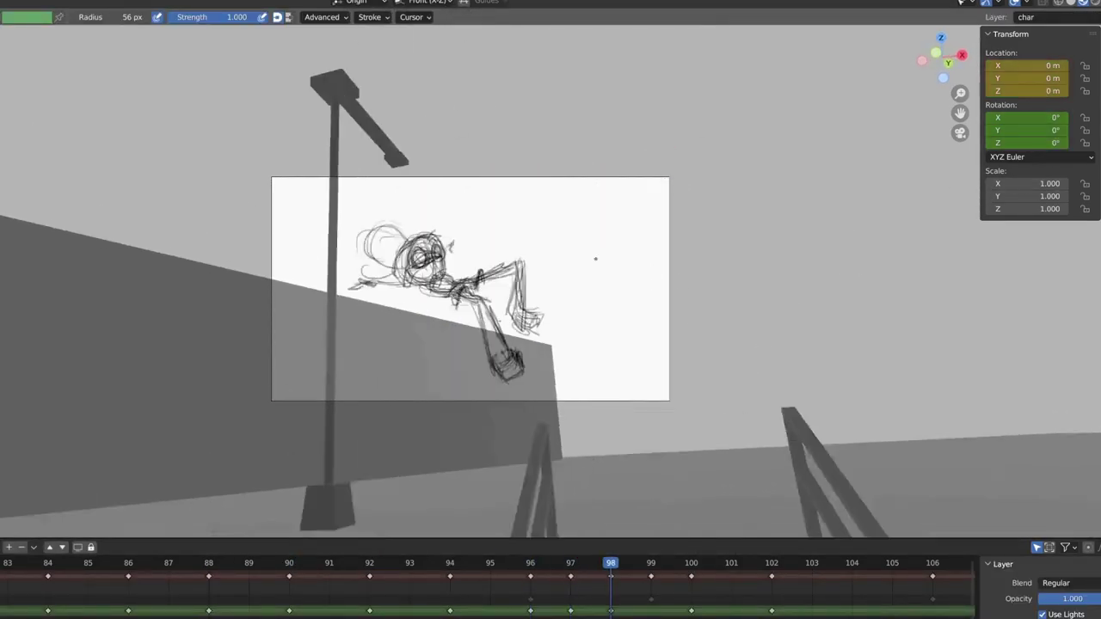
left_click_drag(960, 113, 934, 138)
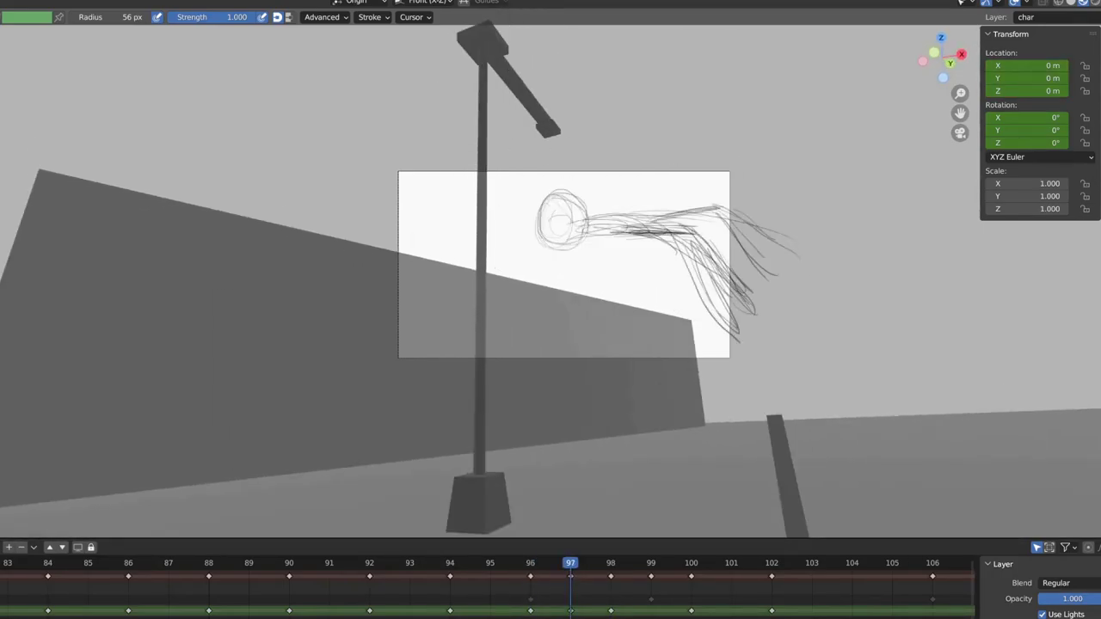
key("Left")
key("Right")
left_click_drag(671, 215, 774, 298)
key("Delete")
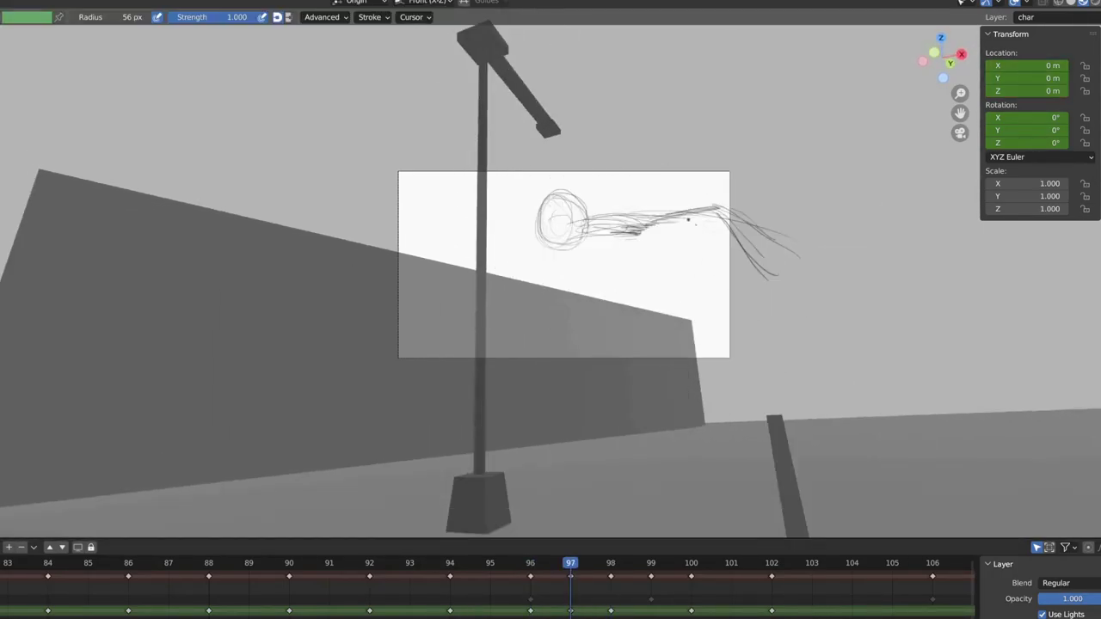
Draw a thin stroke extending from the head and erase the dark head circle.
left_click_drag(585, 227, 528, 240)
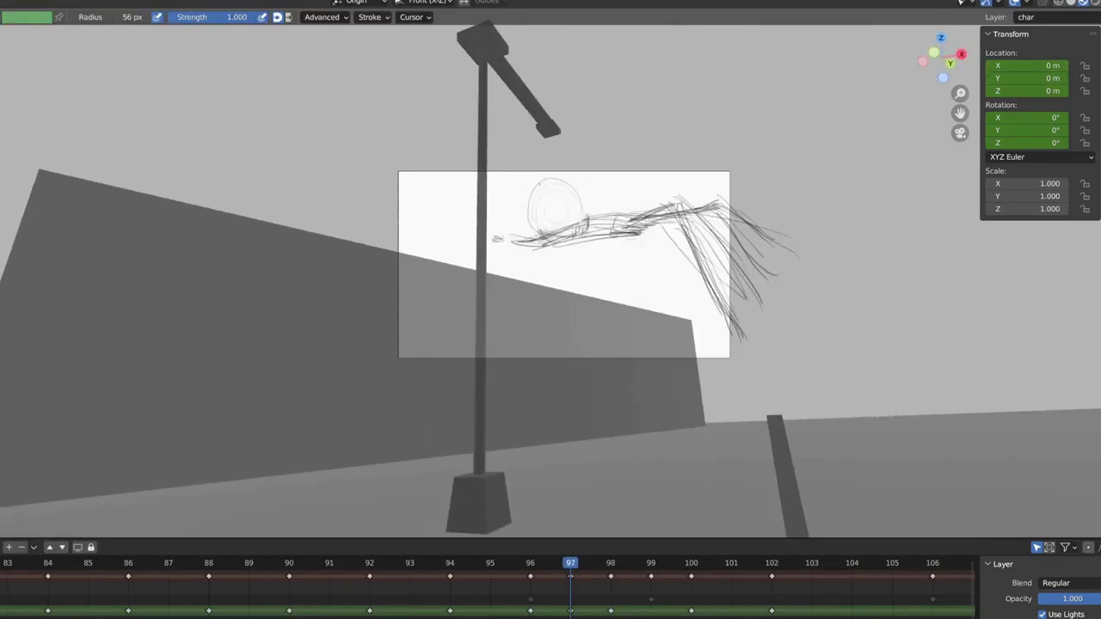
left_click_drag(604, 180, 551, 211, "ctrl")
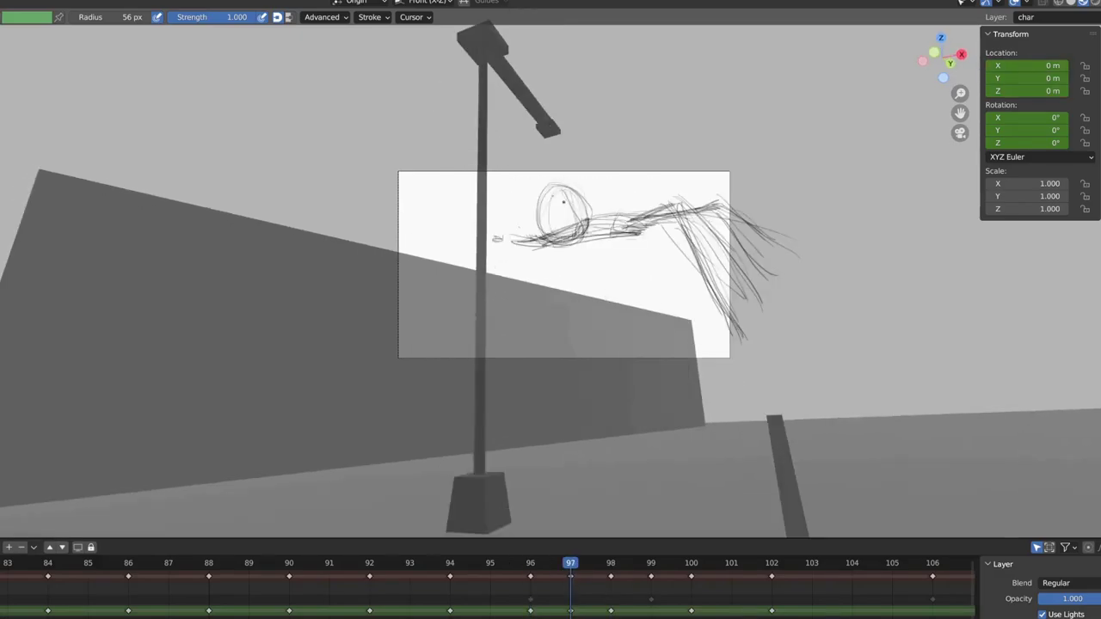
key("Right")
key("Left")
key("ctrl+Tab")
left_click(710, 194)
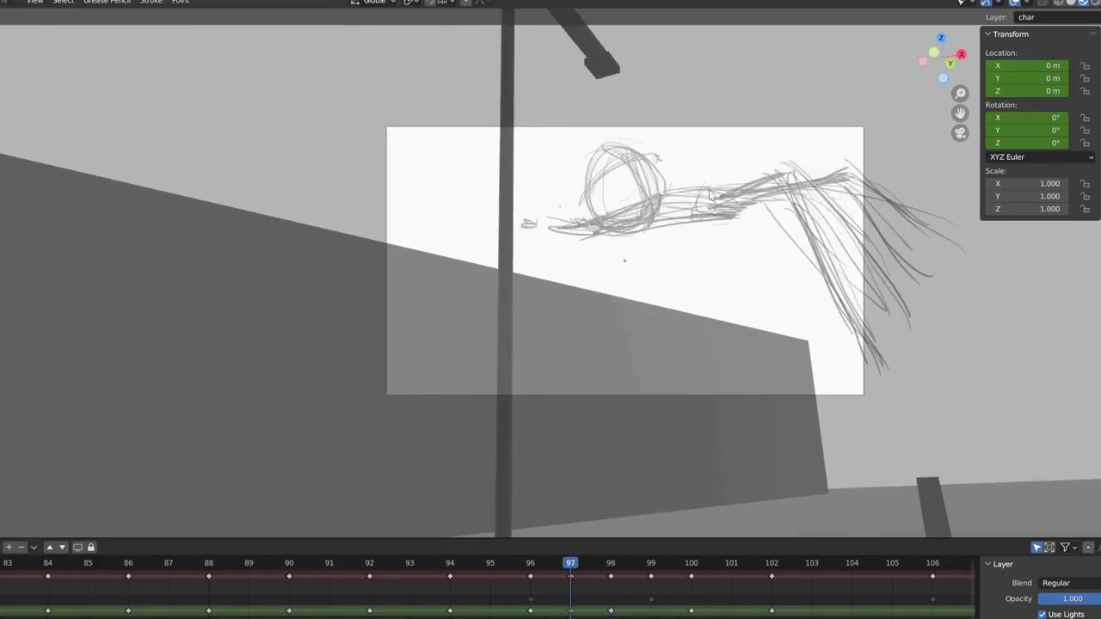
key("ctrl+Tab")
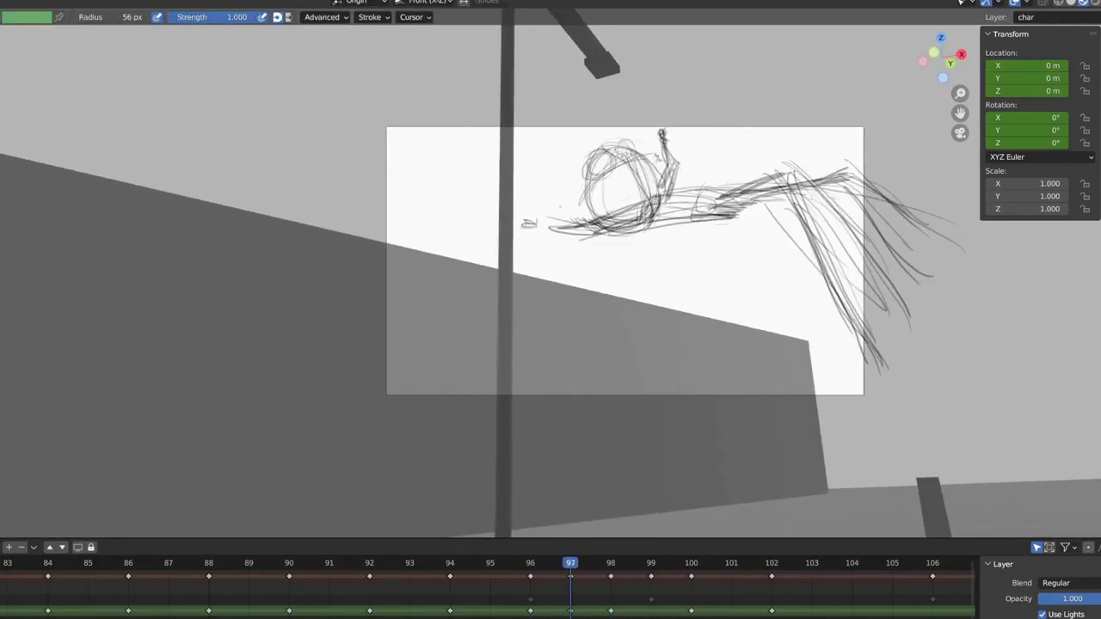
Step back to frame 92, play the motion, and return to frame 97.
key("Left")
key("Left")
key("Left")
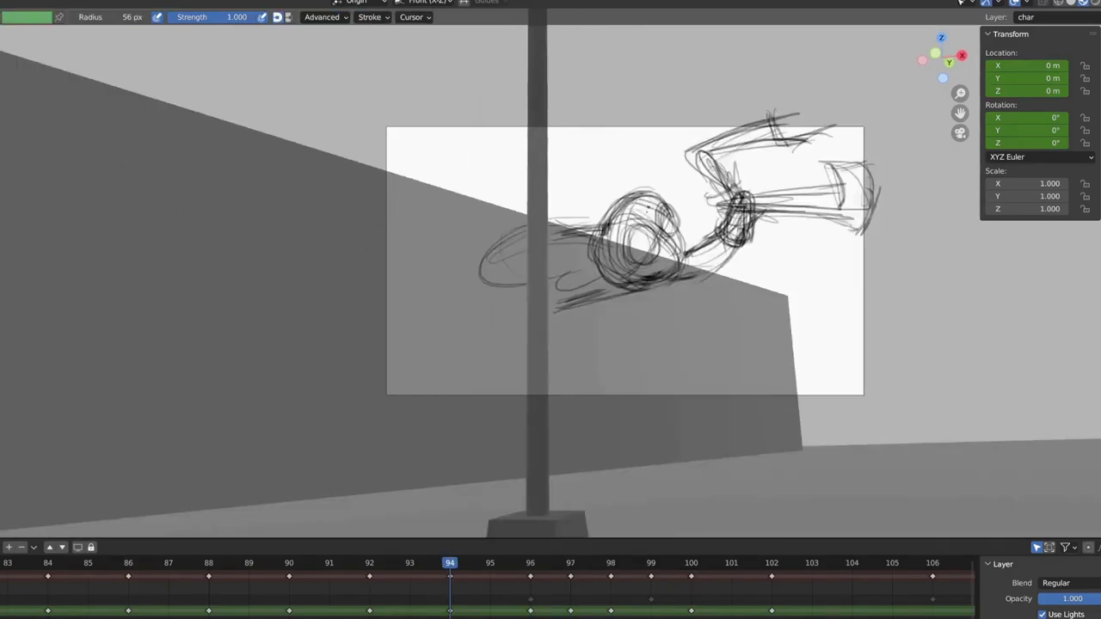
key("Left")
key("Left")
key("shift+space")
key("Escape")
key("space")
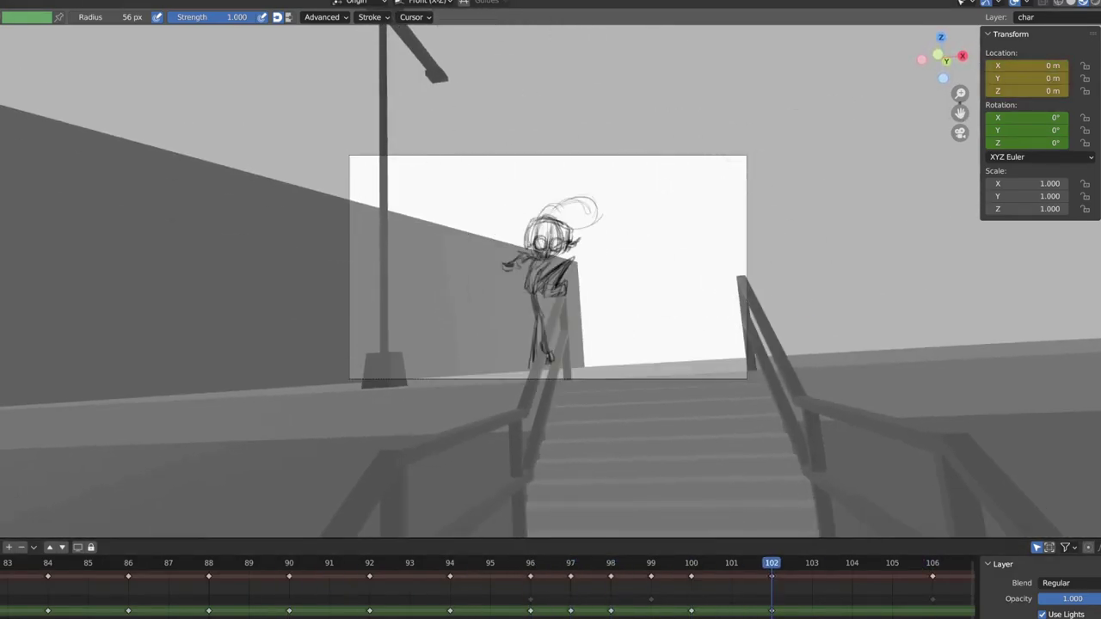
Toggle between Edit and Draw mode and play the animation to review the motion.
key("Tab")
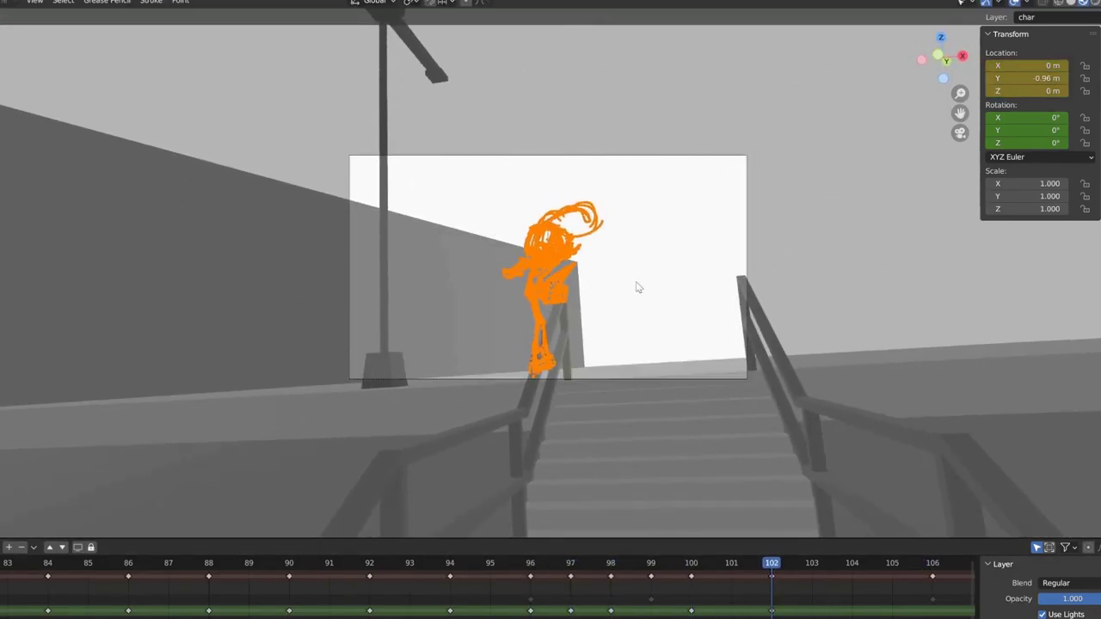
key("Tab")
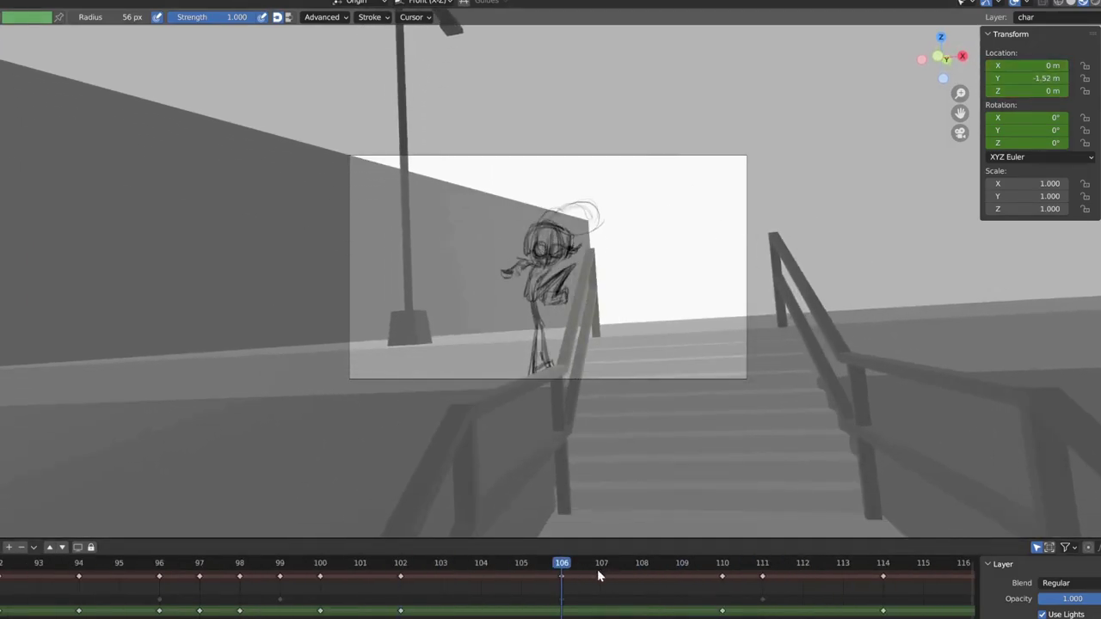
key("Escape")
key("Tab")
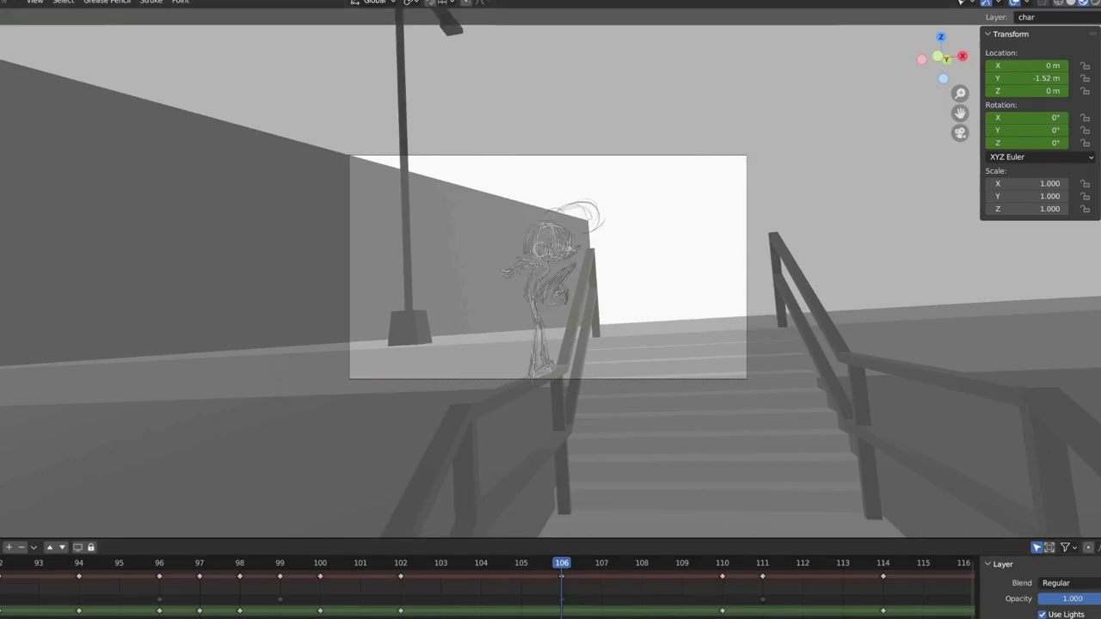
key("Tab")
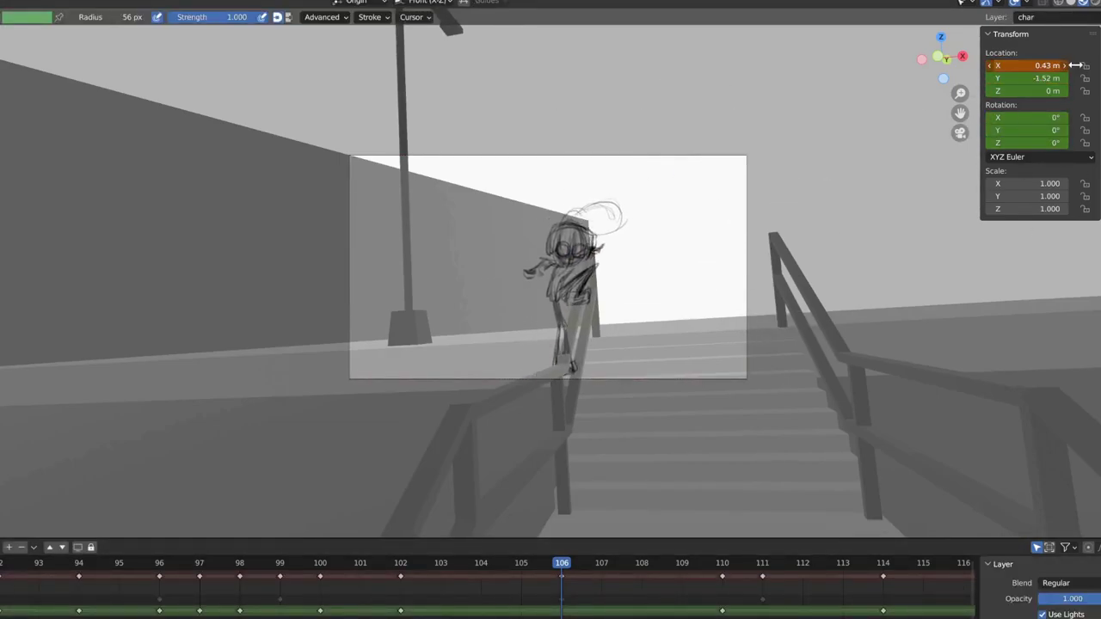
Move to the empty frame 106 and set its drawing's Location Y to -4.44.
key("Left")
key("Left")
key("Left")
key("Left")
key("Right")
key("Right")
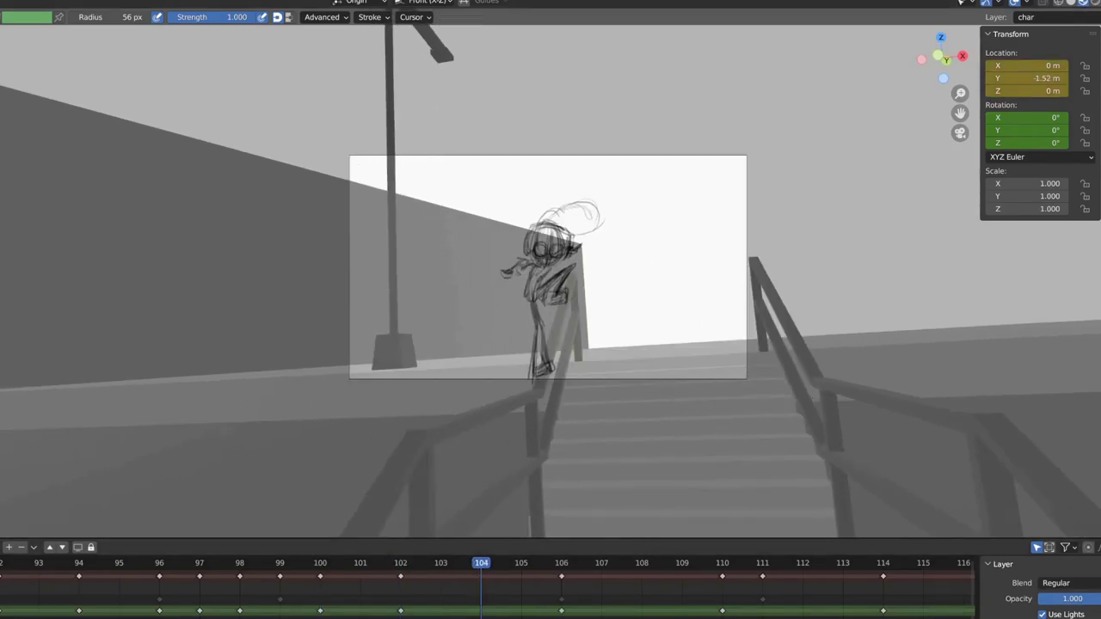
key("Left")
key("Left")
key("Right")
key("Right")
key("Right")
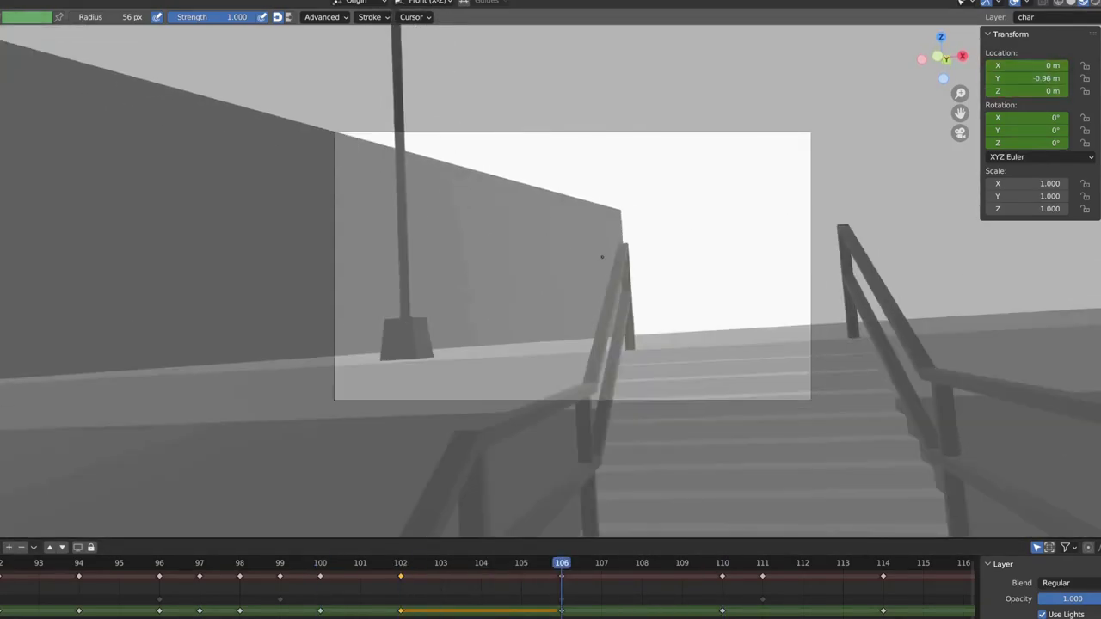
key("Tab")
key("Tab")
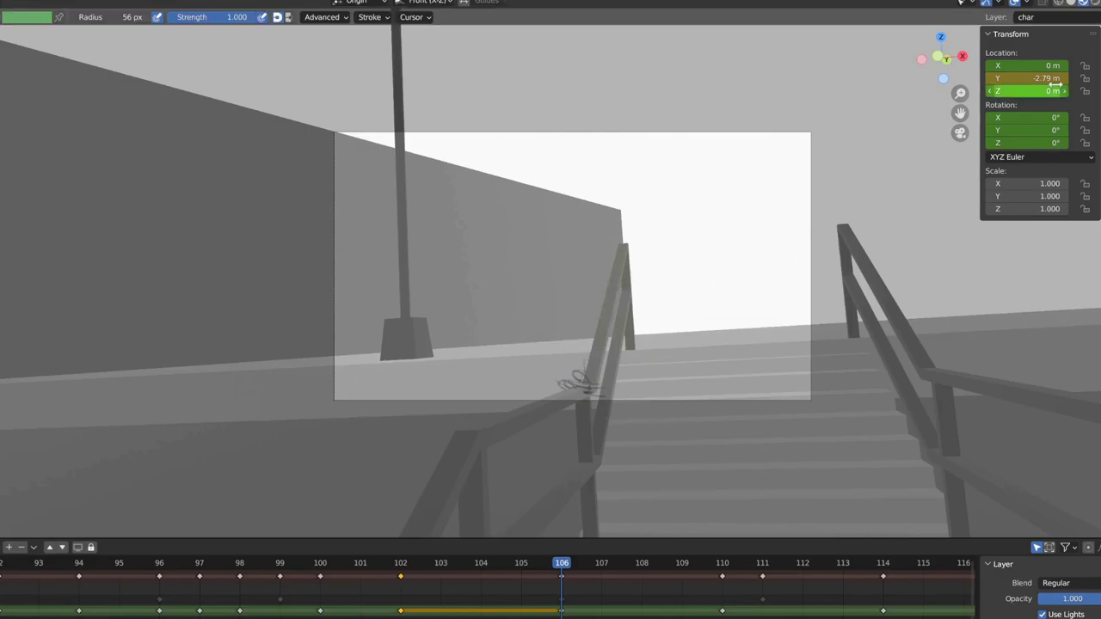
left_click_drag(1032, 79, 914, 81)
key("Tab")
key("Tab")
key("Right")
key("Right")
key("Right")
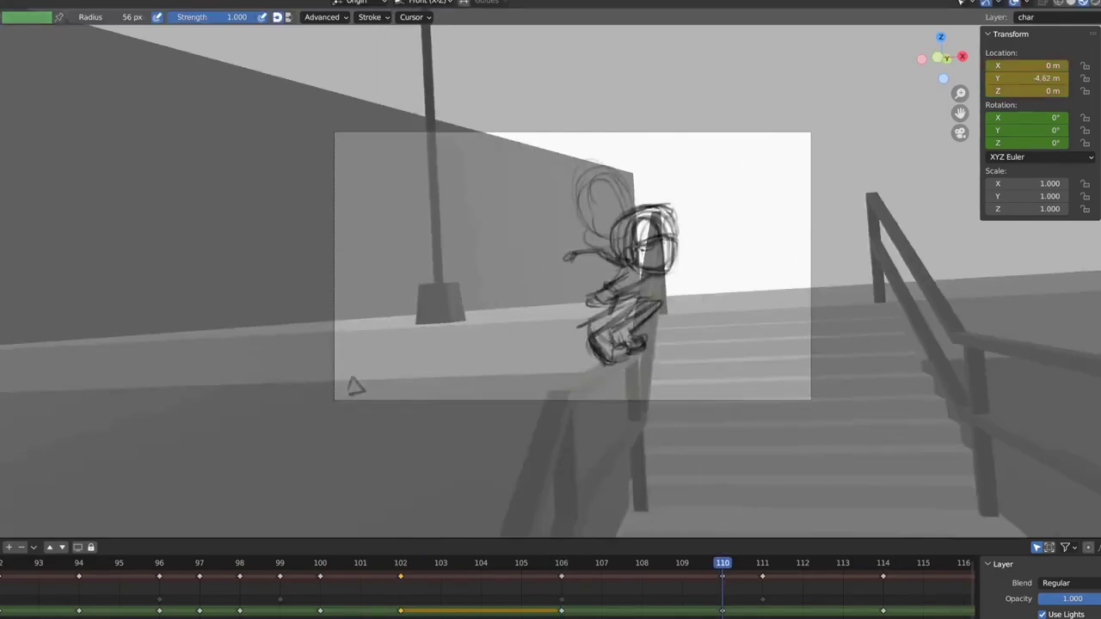
Flip between frames 102, 106 and 110 to compare poses, then undo the lower-leg strokes.
key("Left")
key("Left")
key("Left")
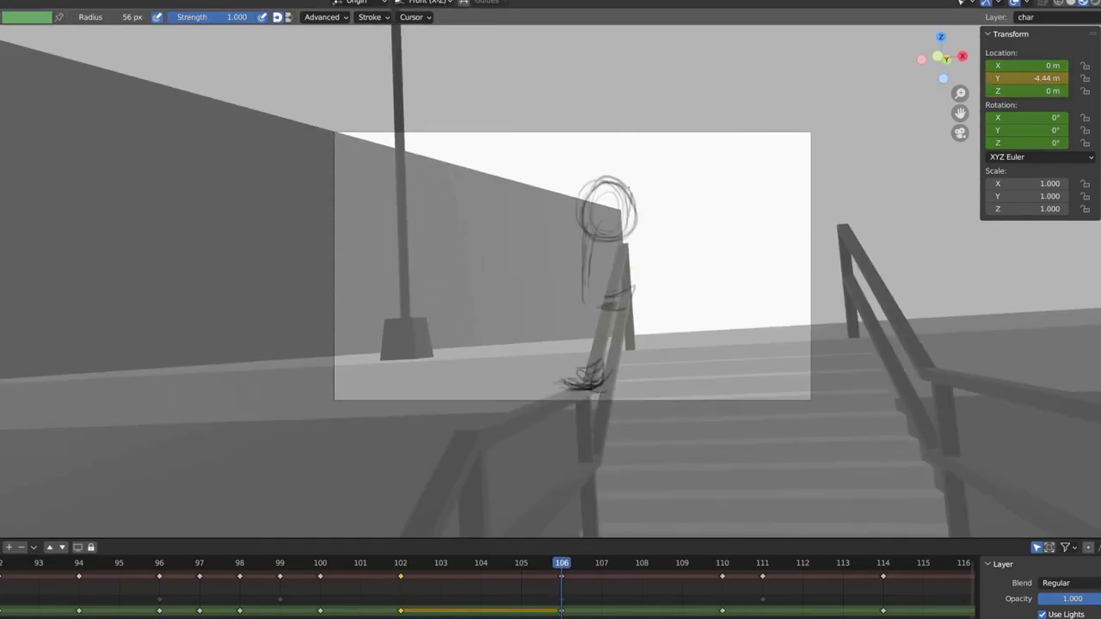
key("Left")
key("Left")
key("Left")
key("Right")
key("Right")
key("Right")
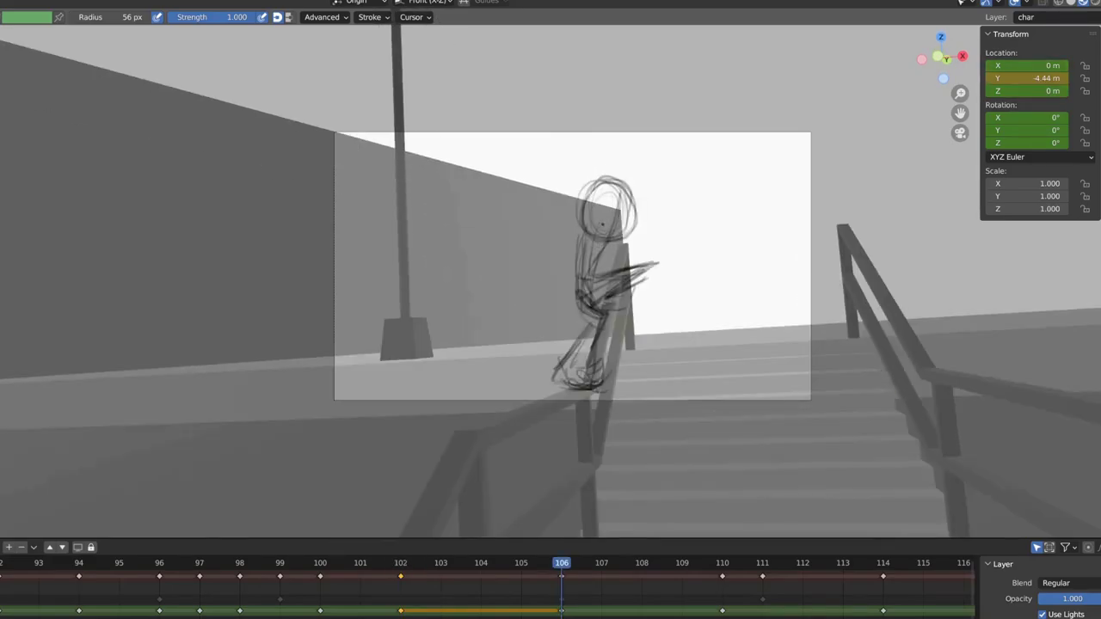
key("Right")
key("Right")
key("Right")
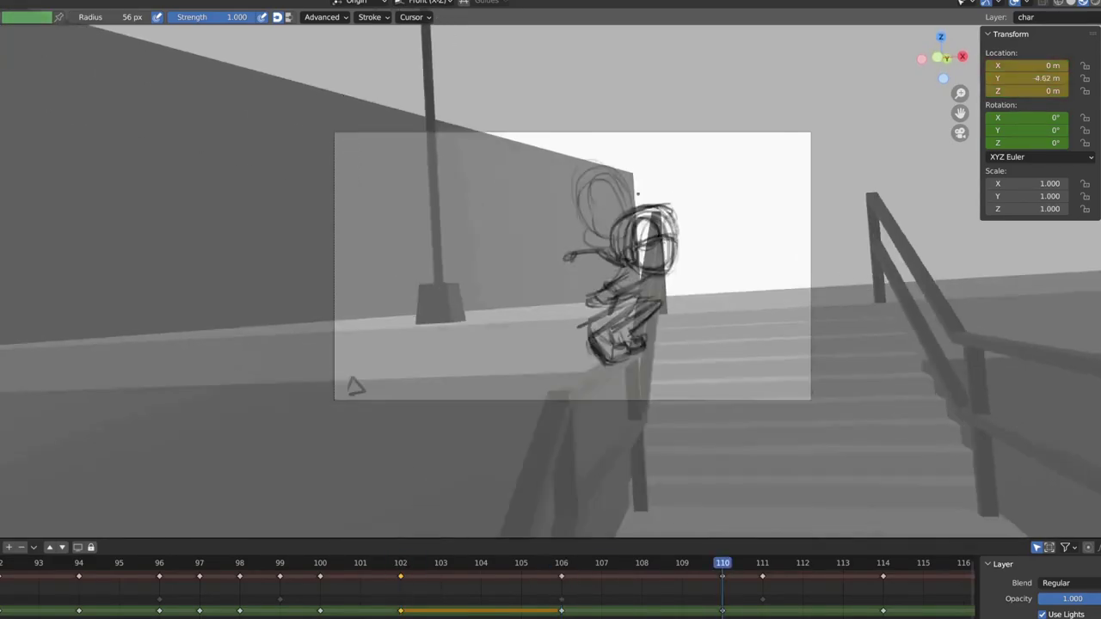
key("Left")
key("Left")
key("Left")
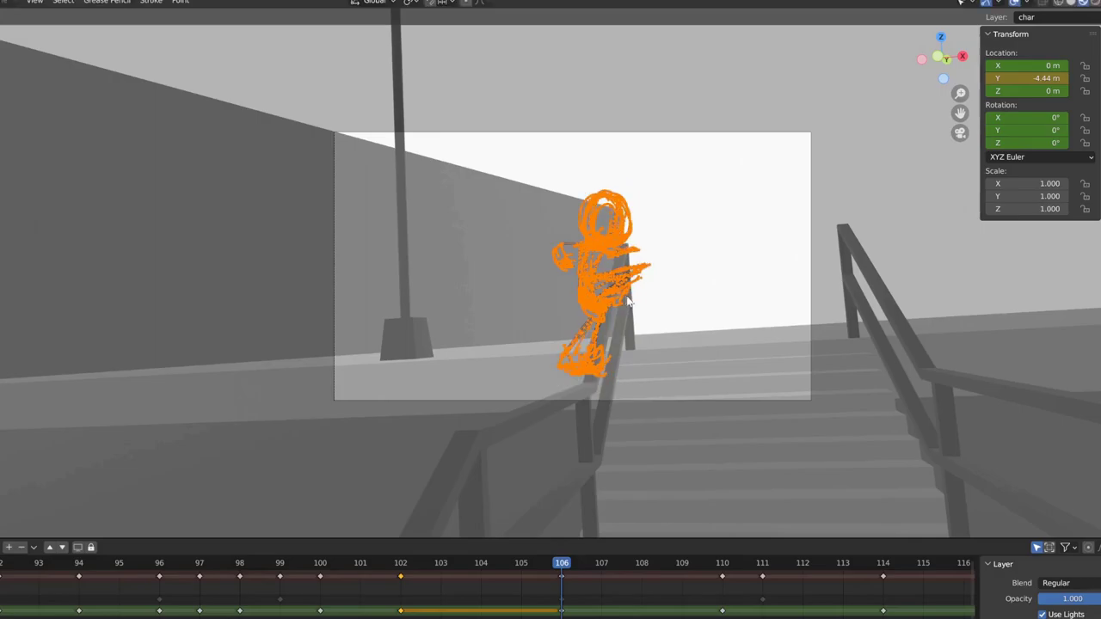
key("Left")
key("Left")
key("Left")
key("Right")
key("Right")
key("Right")
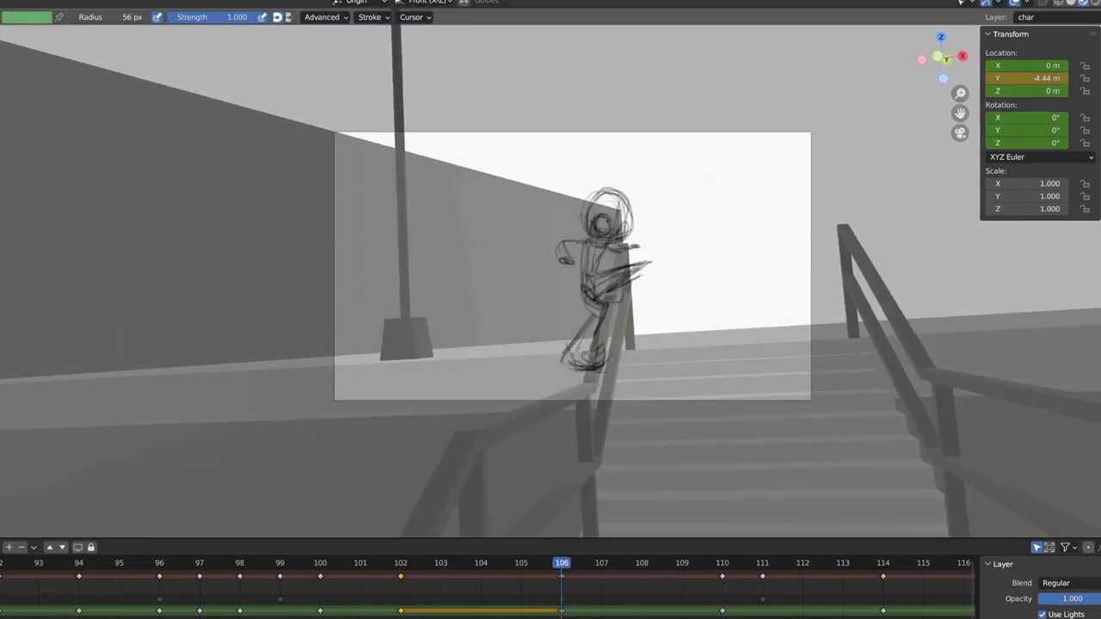
key("Left")
key("Left")
key("Left")
key("Right")
key("Right")
key("Right")
key("Left")
key("Left")
key("Left")
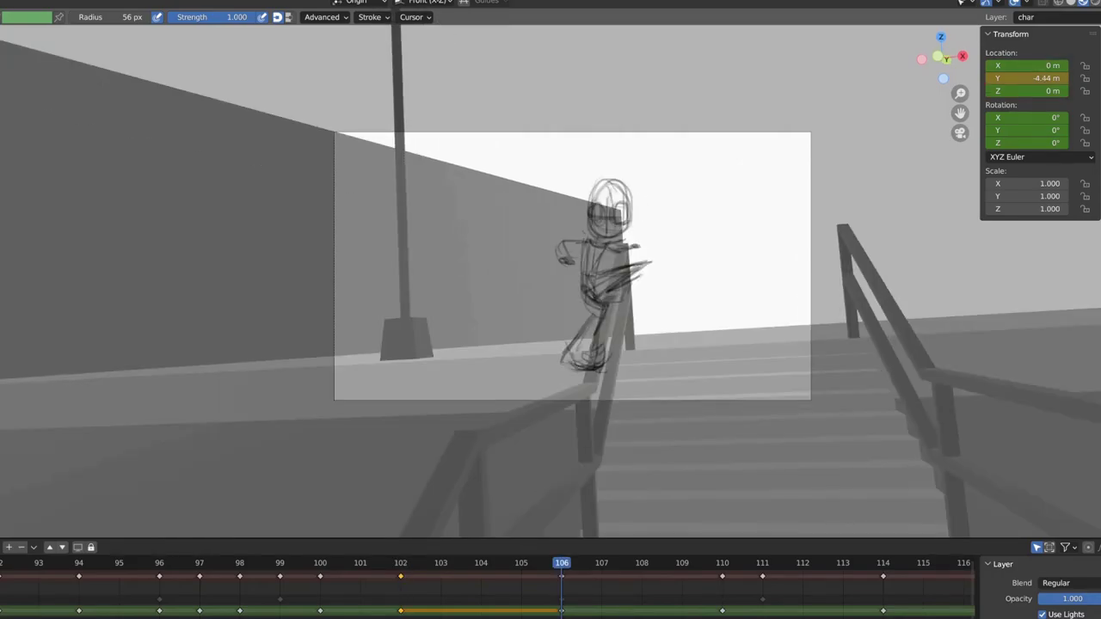
key("Right")
key("Right")
key("Right")
key("Left")
key("Left")
key("Left")
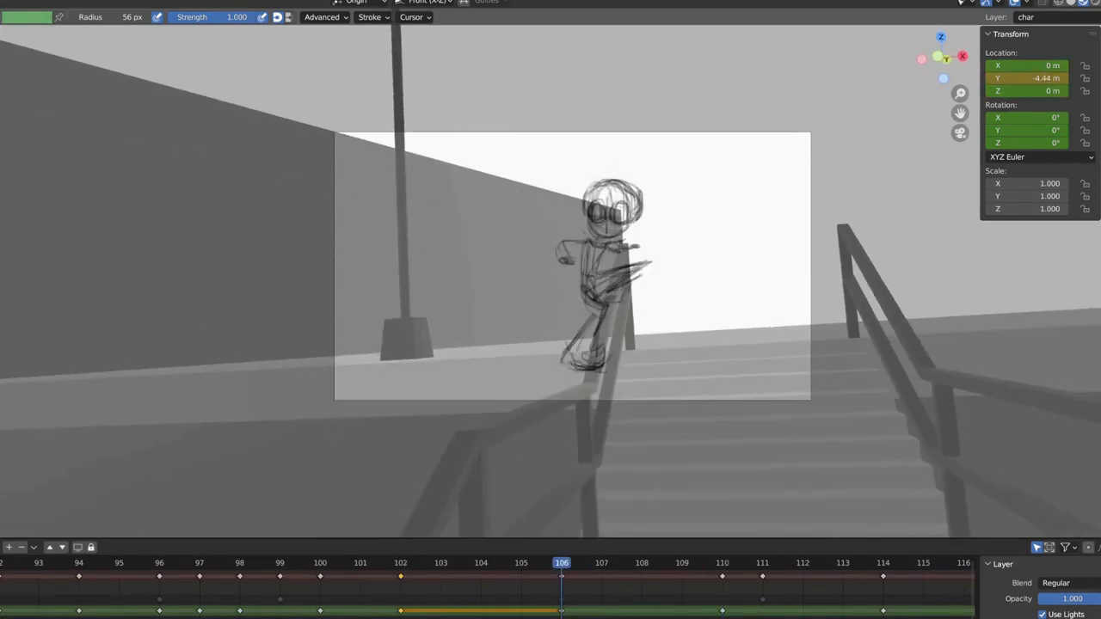
key("ctrl+Tab")
key("ctrl+z")
Draw new lower legs on the railing, then undo a stray stroke on frame 104.
key("shift+space")
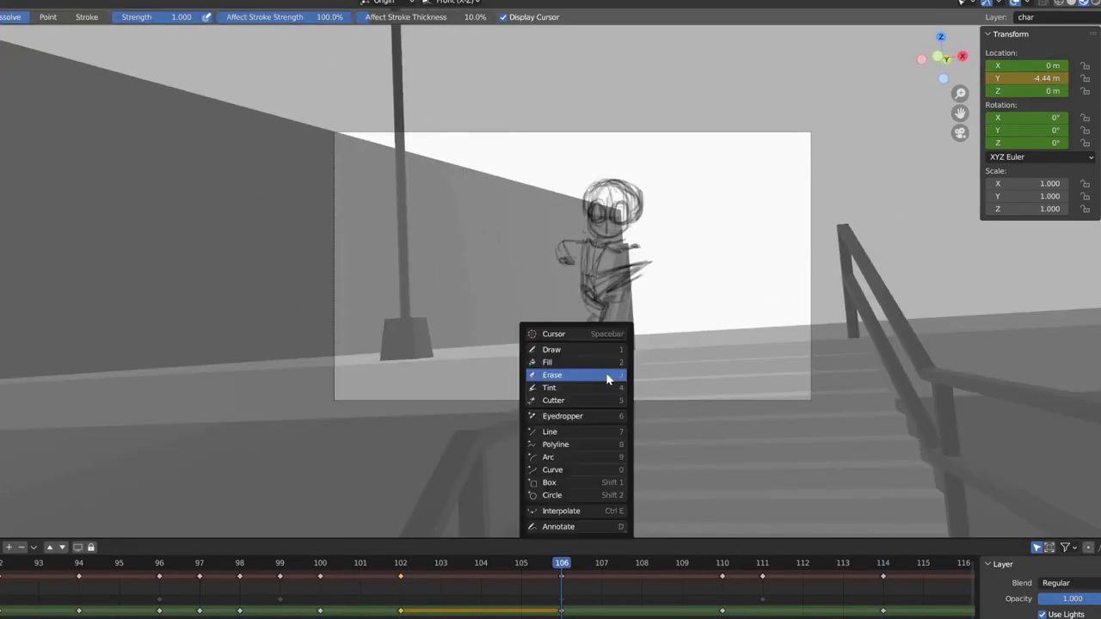
left_click(610, 376)
left_click_drag(602, 332, 589, 374)
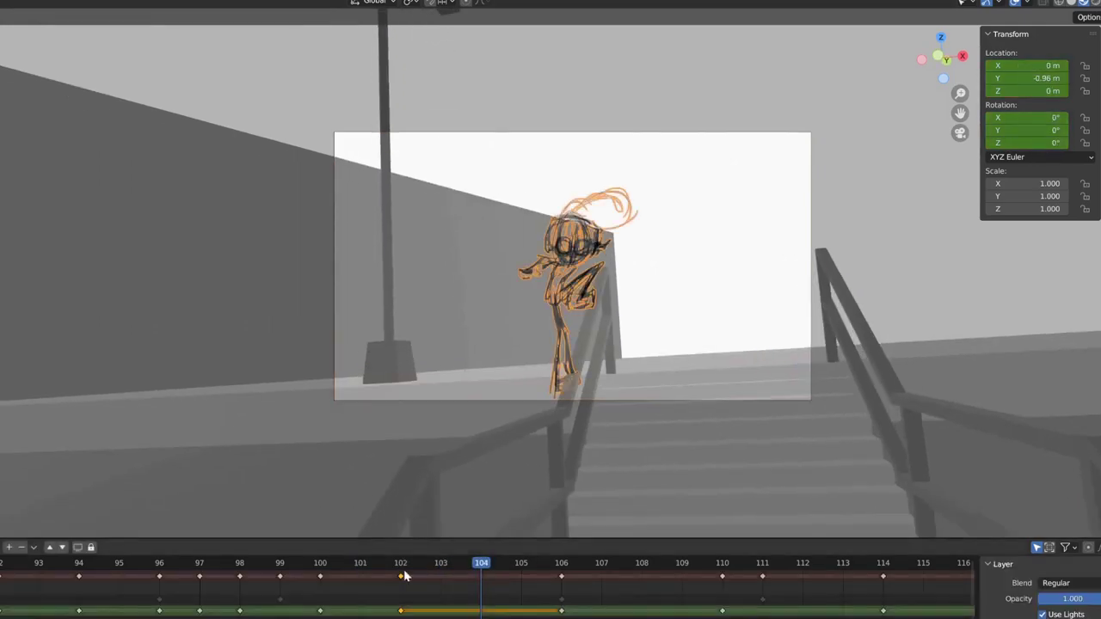
key("Right")
key("ctrl+Tab")
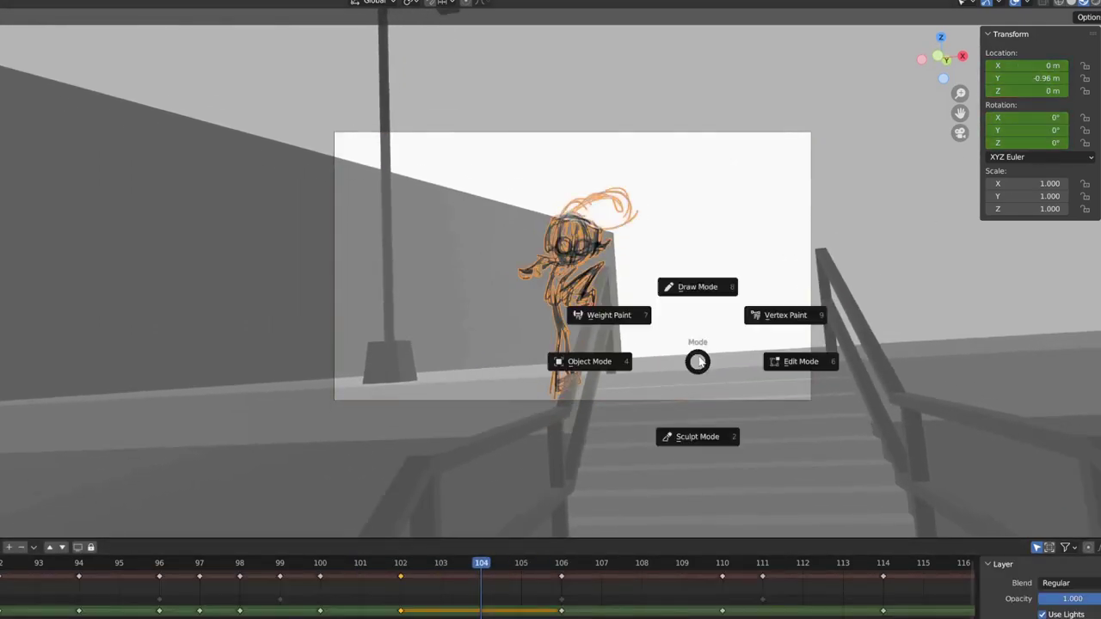
left_click(698, 287)
key("ctrl+z")
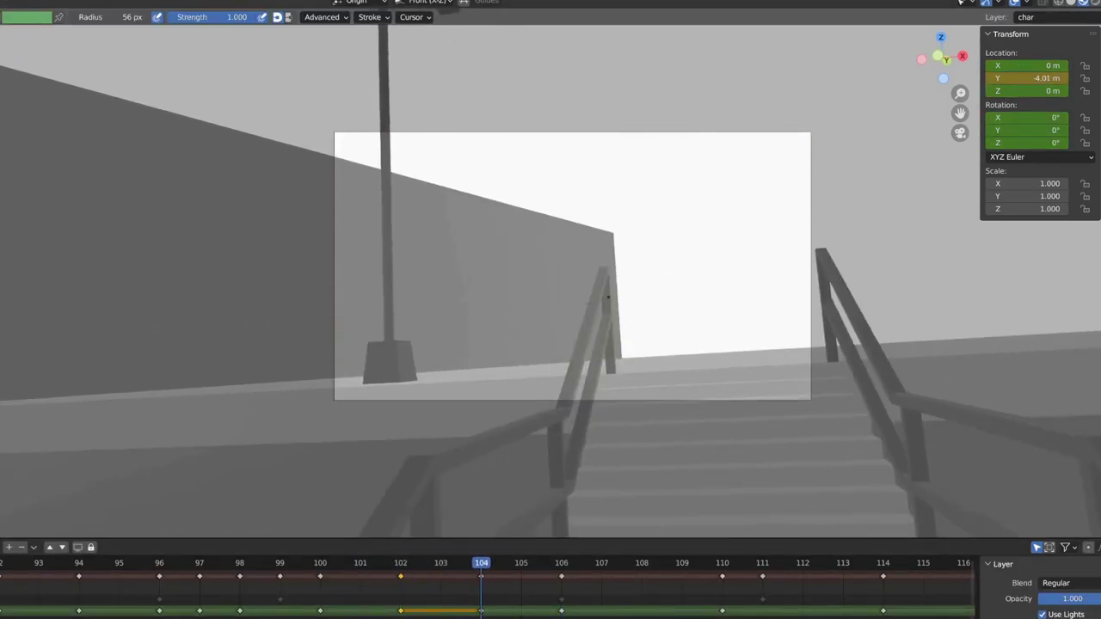
key("e")
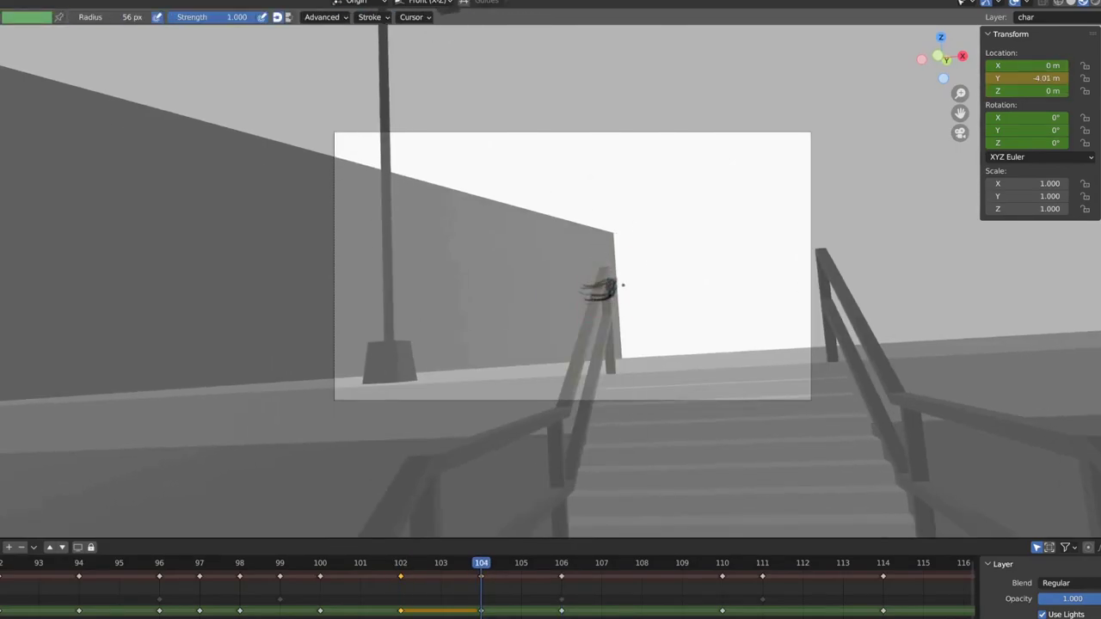
Erase strokes on the frame 104 sketch while flipping between frames 102, 104 and 106.
key("Down")
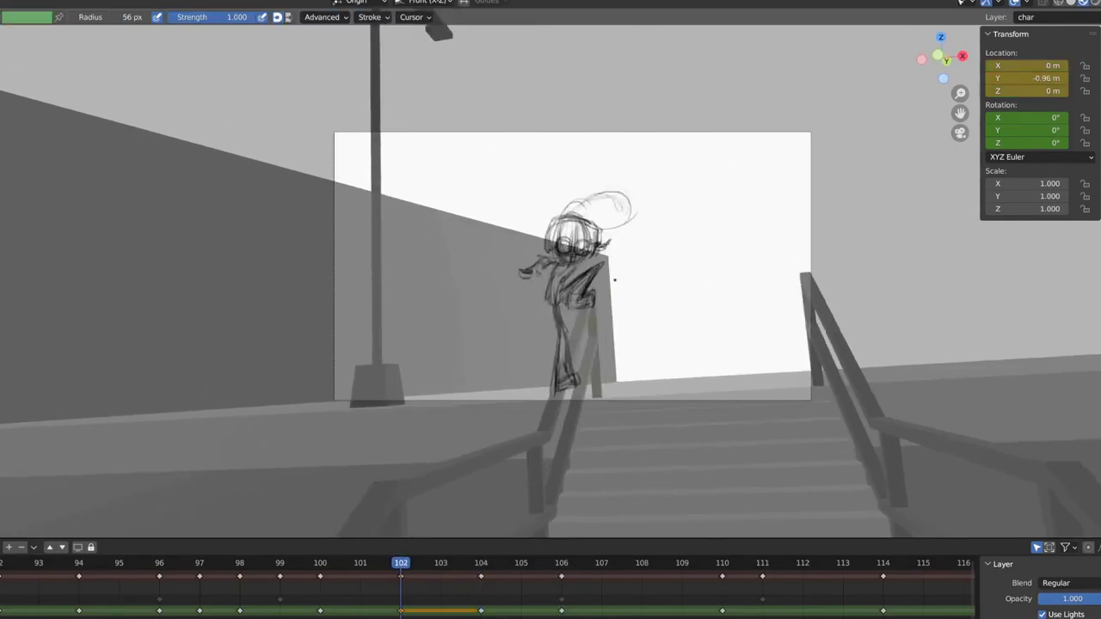
key("Up")
key("Down")
key("Up")
key("Down")
key("Up")
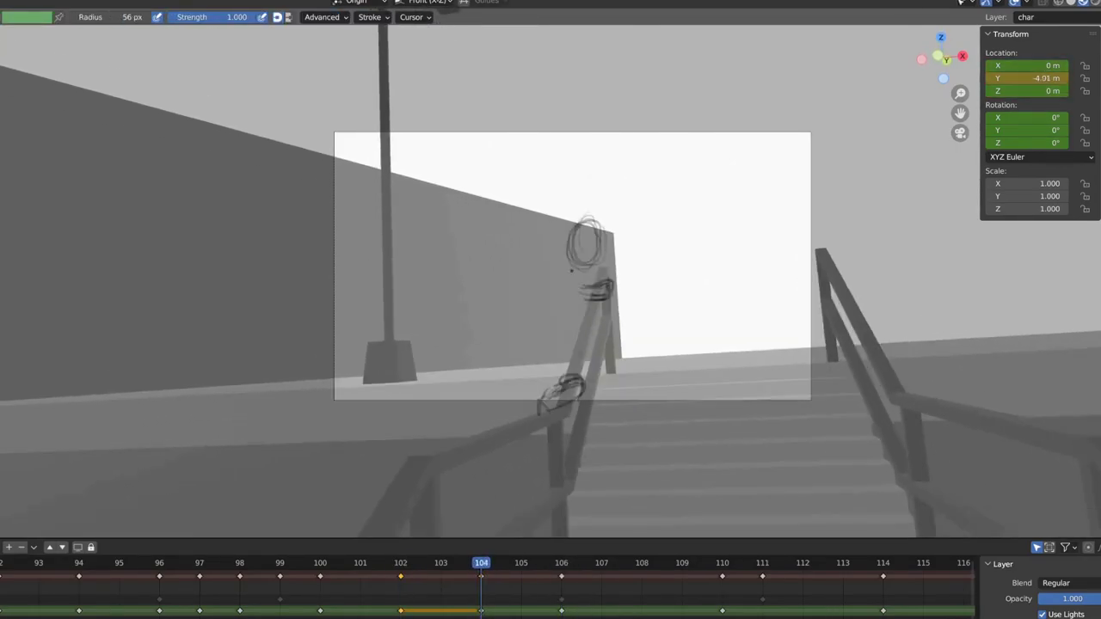
key("Up")
key("Down")
Keep flipping between frames 102, 104 and 106 to review the motion.
key("Down")
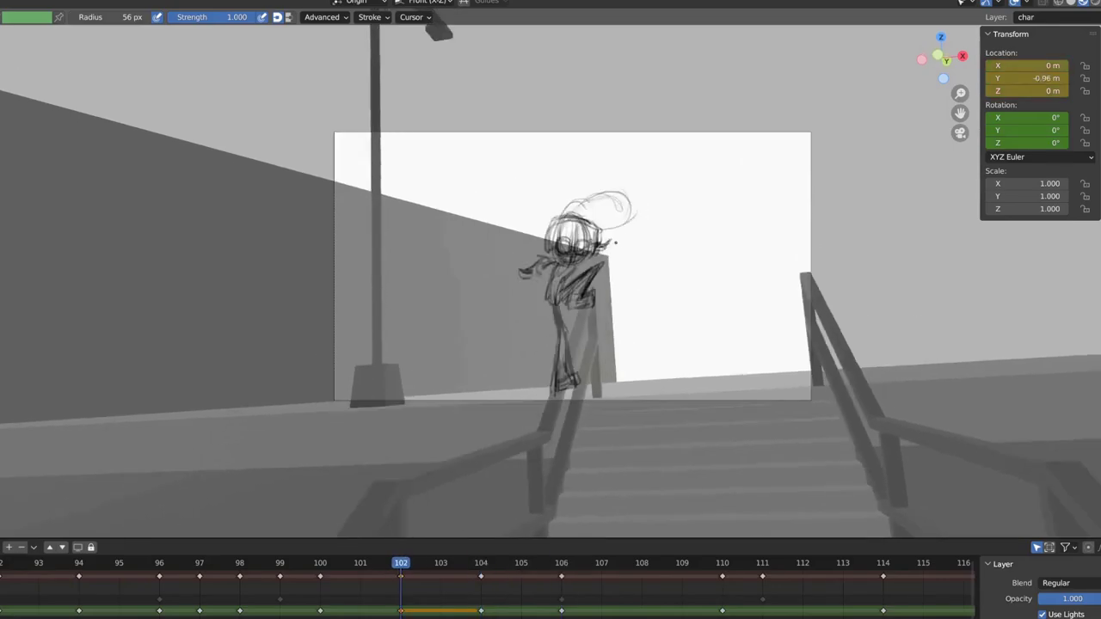
key("Up")
right_click(590, 233)
left_click(590, 233)
key("Down")
key("Up")
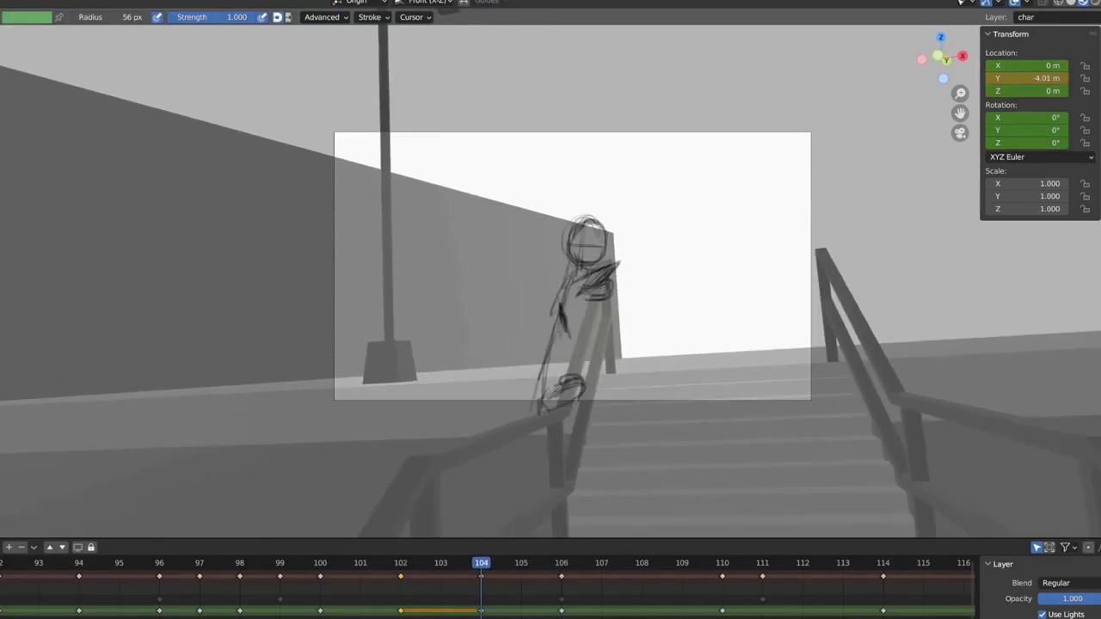
key("Up")
key("Up")
key("Up")
key("Down")
key("Down")
key("Down")
key("Down")
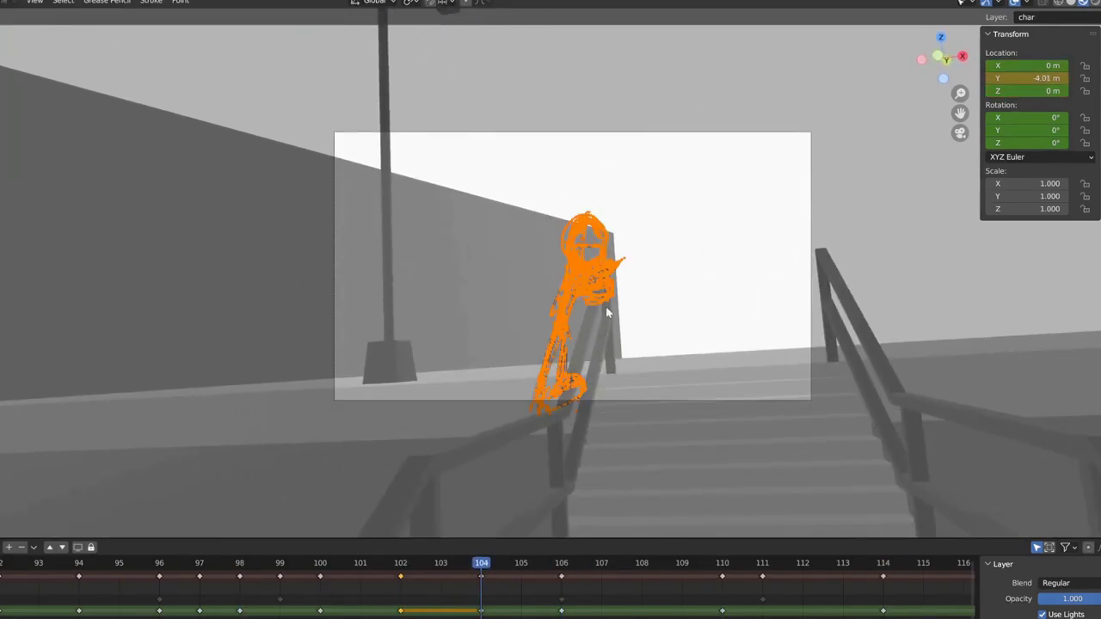
key("Up")
key("ctrl+Tab")
key("Escape")
key("Down")
key("Down")
key("Up")
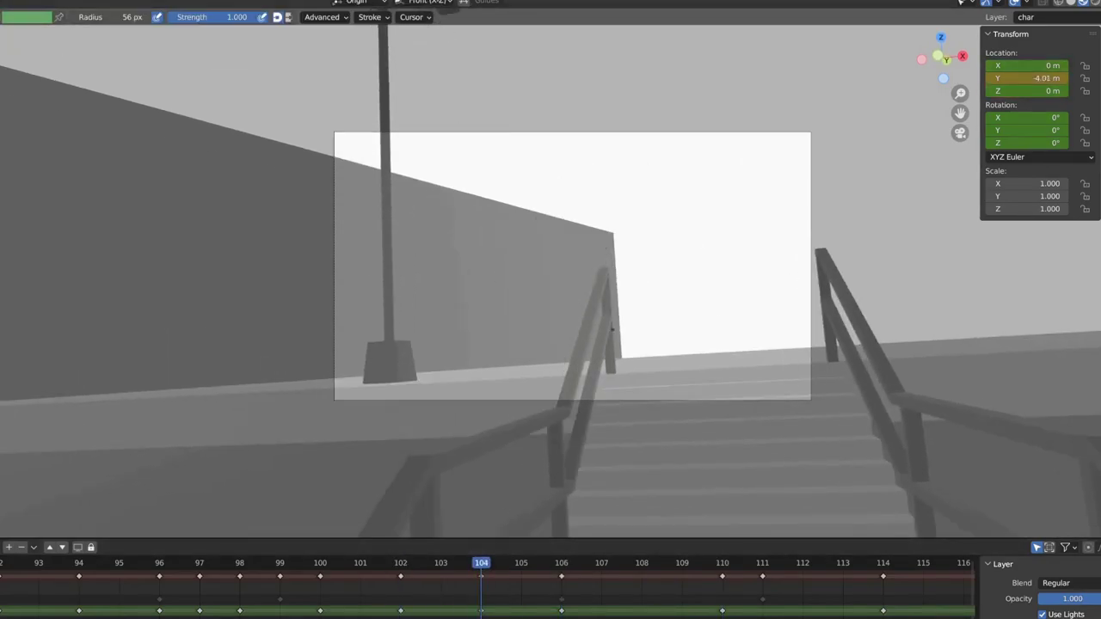
key("Up")
key("Down")
key("Down")
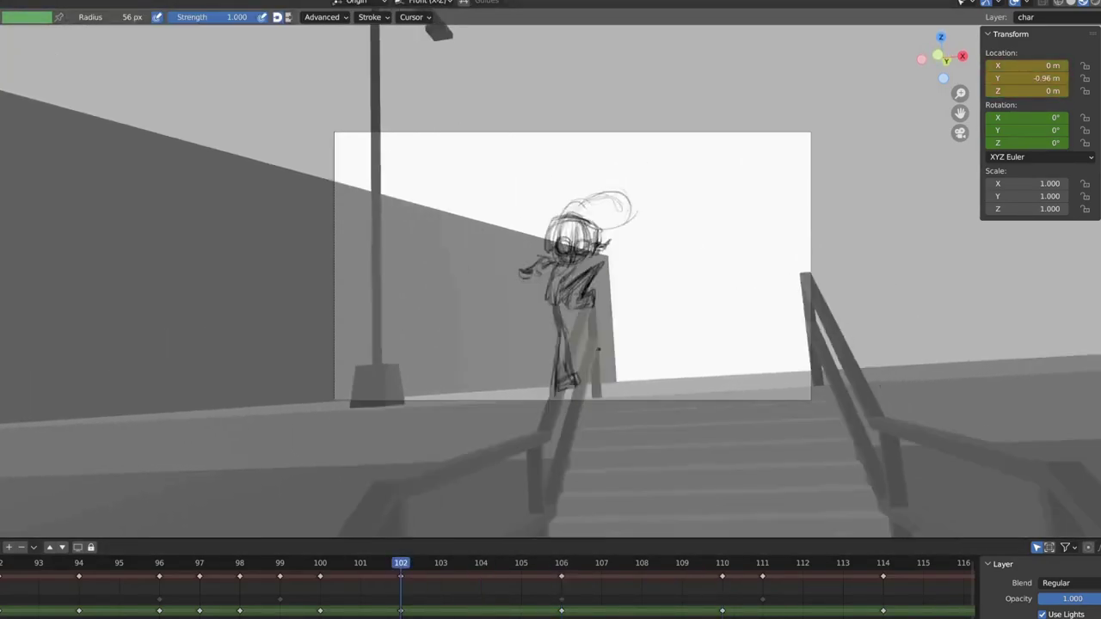
key("Up")
key("Down")
key("Up")
key("Up")
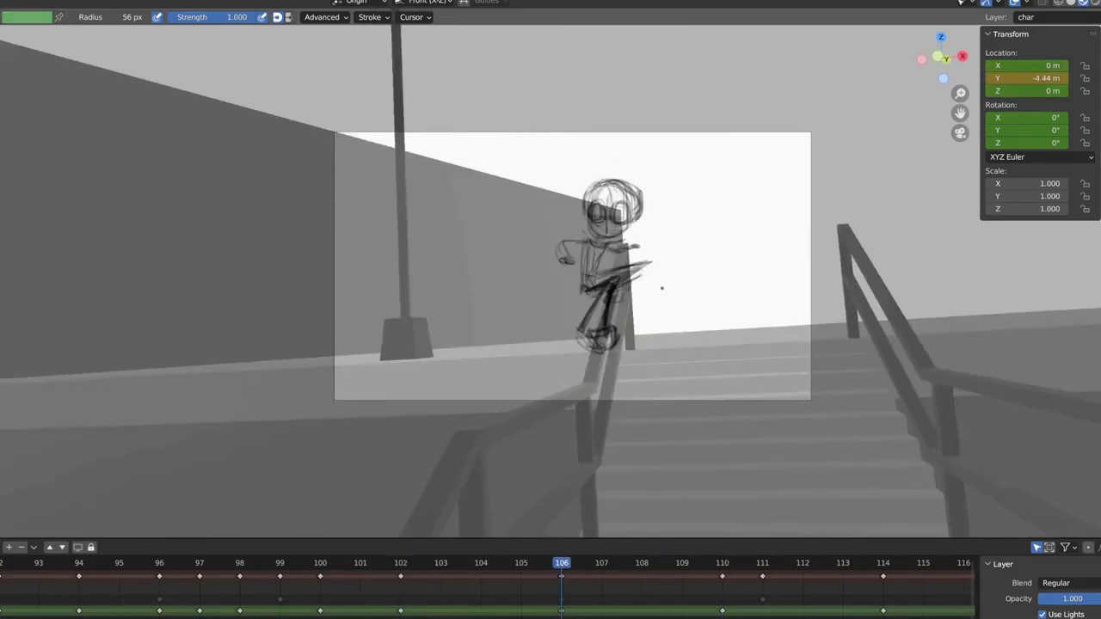
Erase the scribbles over the character's head on frame 106.
key("shift+space")
left_click(644, 275)
key("Down")
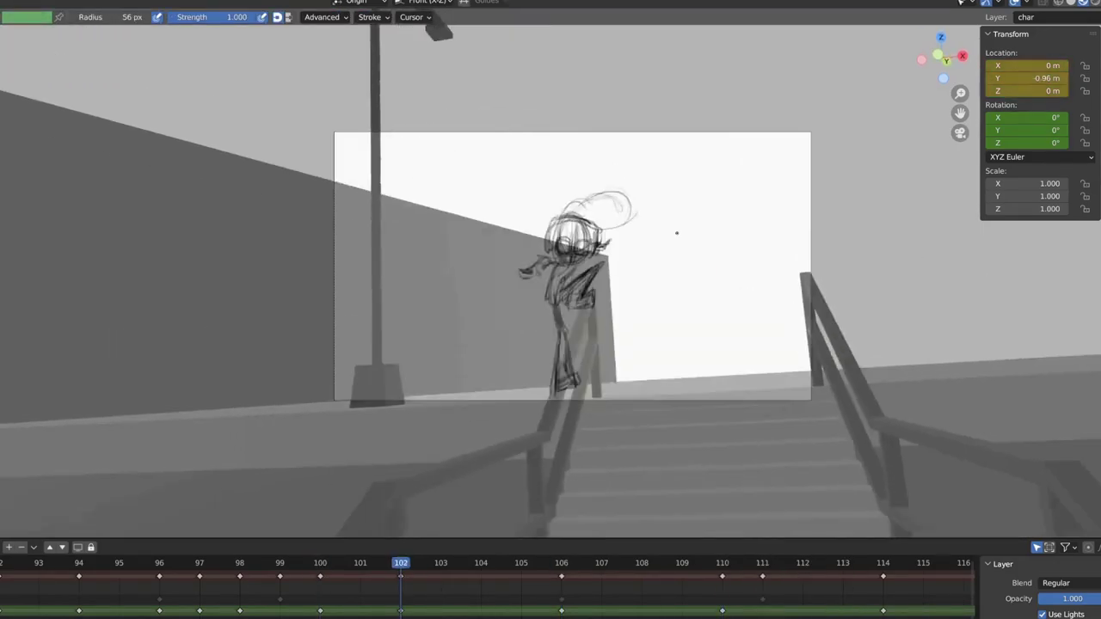
key("Up")
left_click_drag(593, 184, 637, 224)
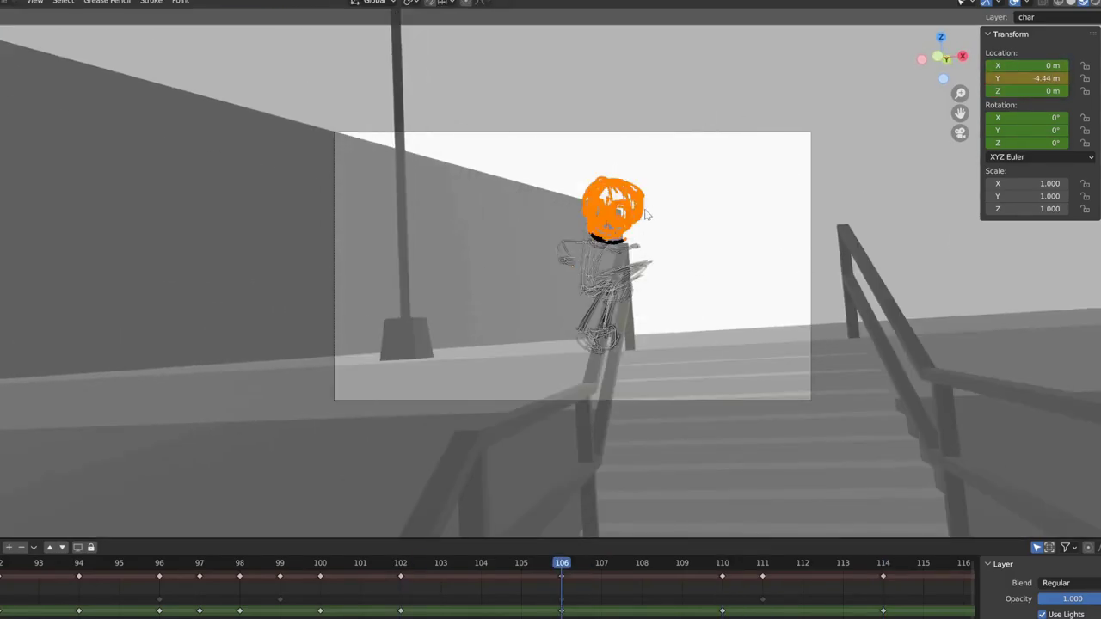
key("shift+space")
left_click(599, 209)
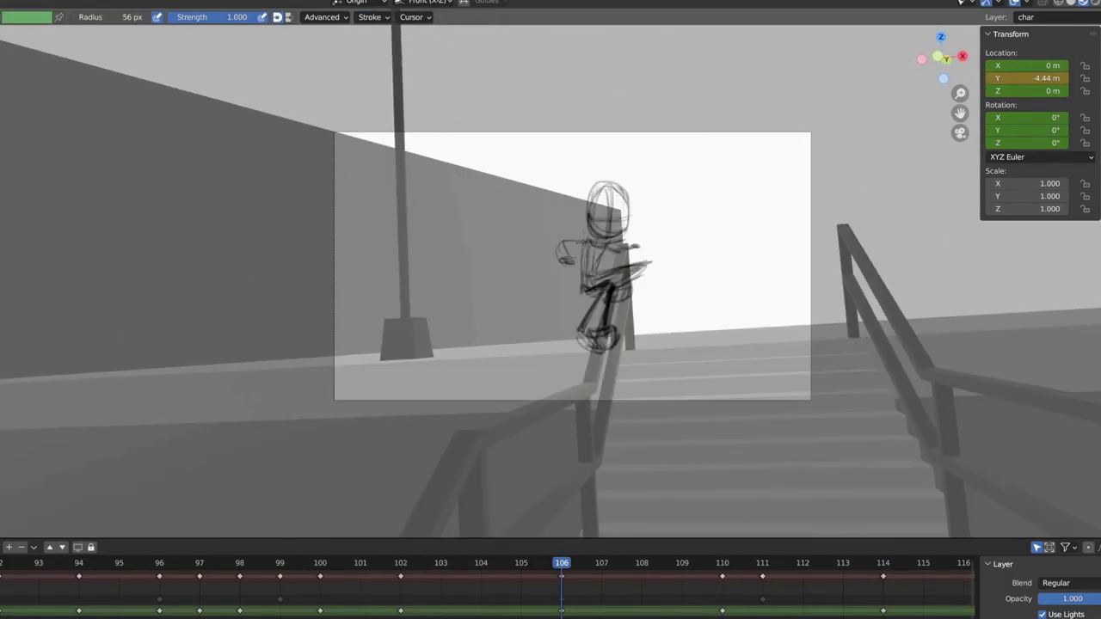
Delete the old left-hand strokes on frame 106 and redraw the left hand.
key("Up")
key("Down")
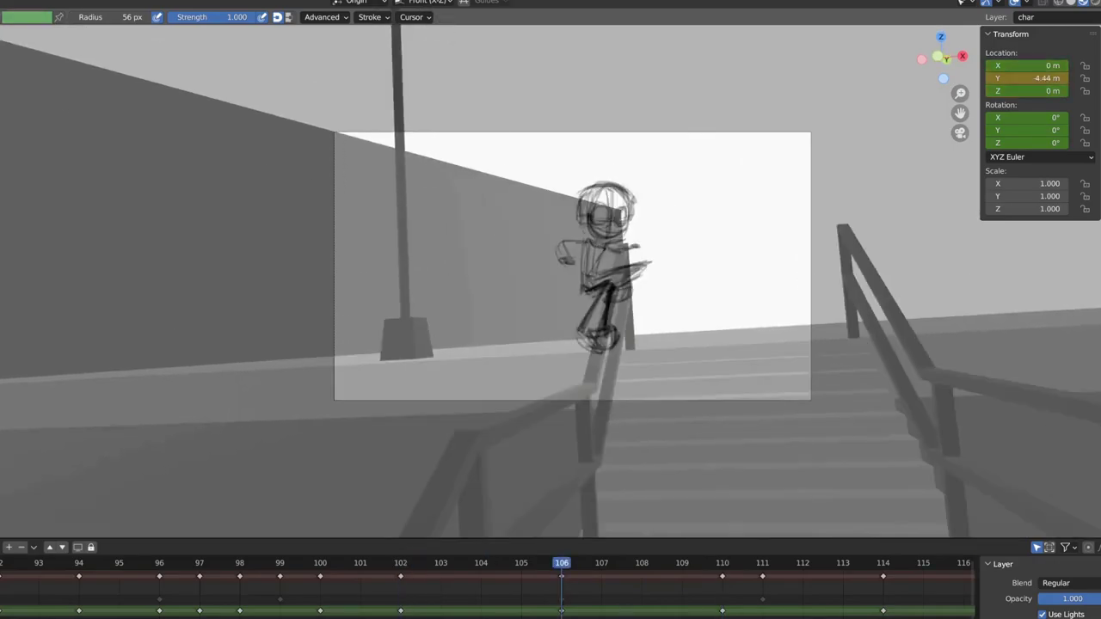
key("x")
left_click(561, 238)
left_click_drag(543, 231, 561, 245)
Insert a new keyframe at frame 104 and compare it against frame 106.
key("Down")
key("Down")
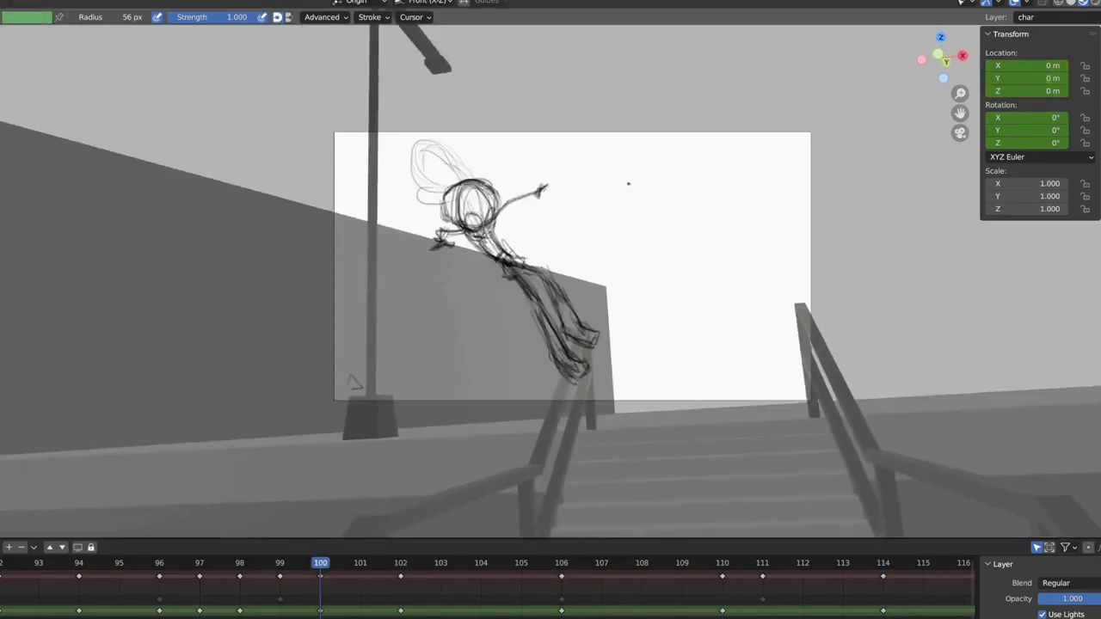
key("Up")
key("Up")
key("Left")
key("Left")
key("i")
key("Up")
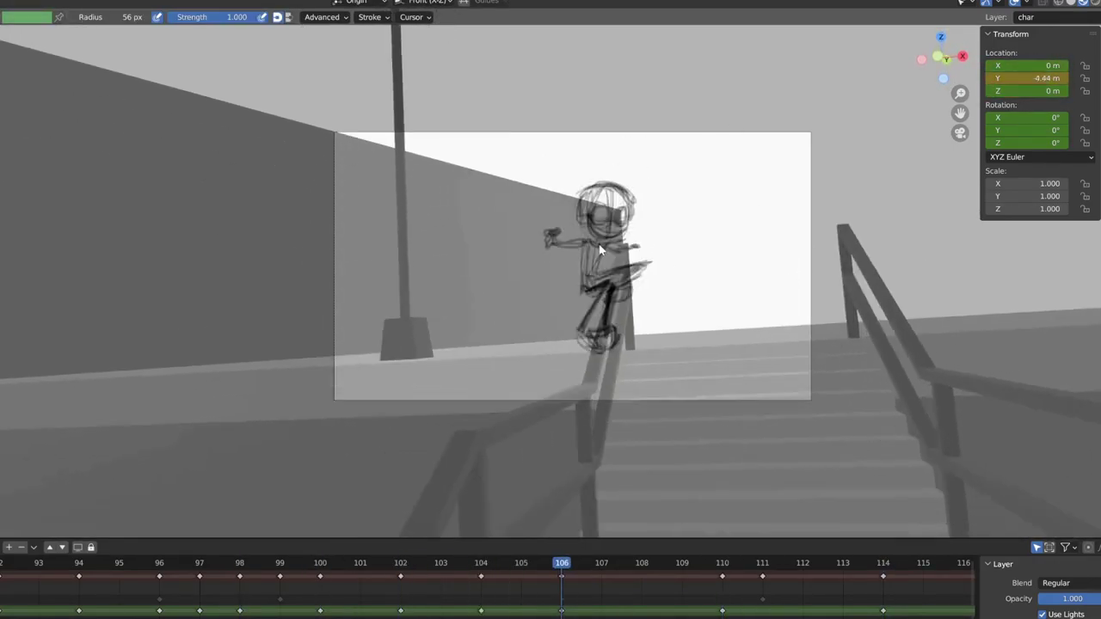
key("Down")
key("Up")
key("Left")
key("Left")
Compare the frame 104 in-between against the 102 and 106 drawings.
key("Down")
key("Up")
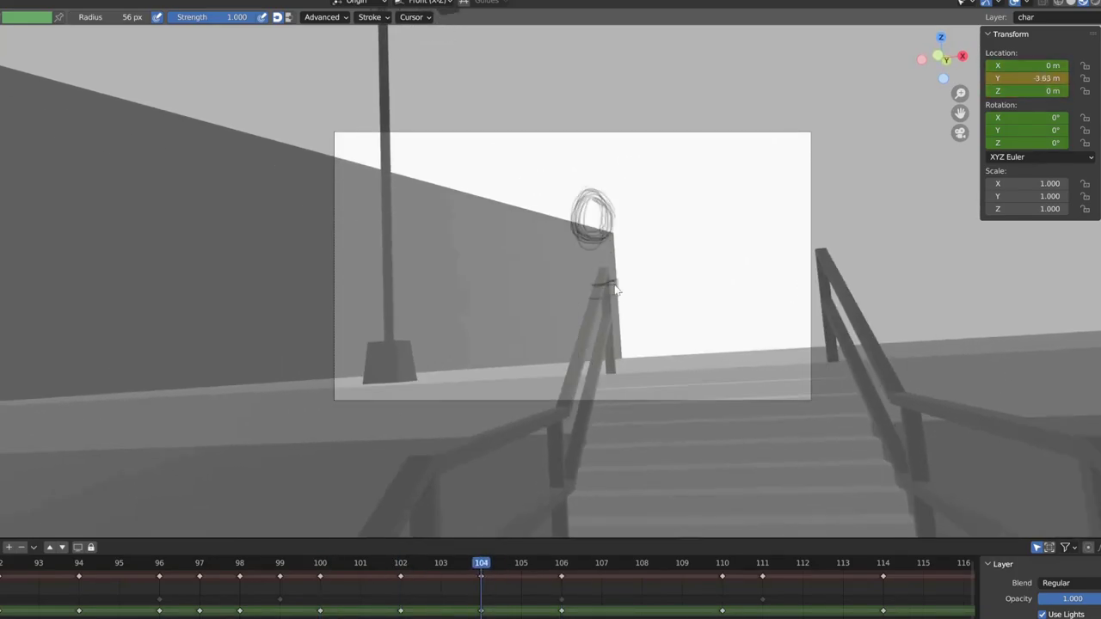
key("Up")
key("Down")
key("Down")
key("Up")
key("Down")
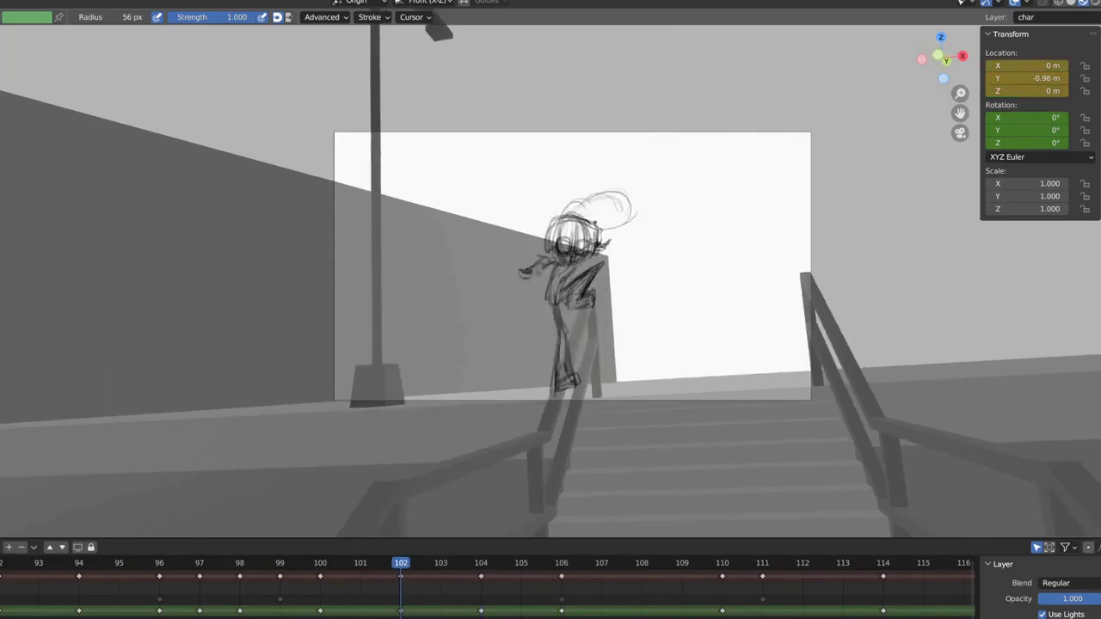
key("Up")
Clear frame 104's old strokes and draw a new head for the character.
key("Tab")
key("Delete")
key("Tab")
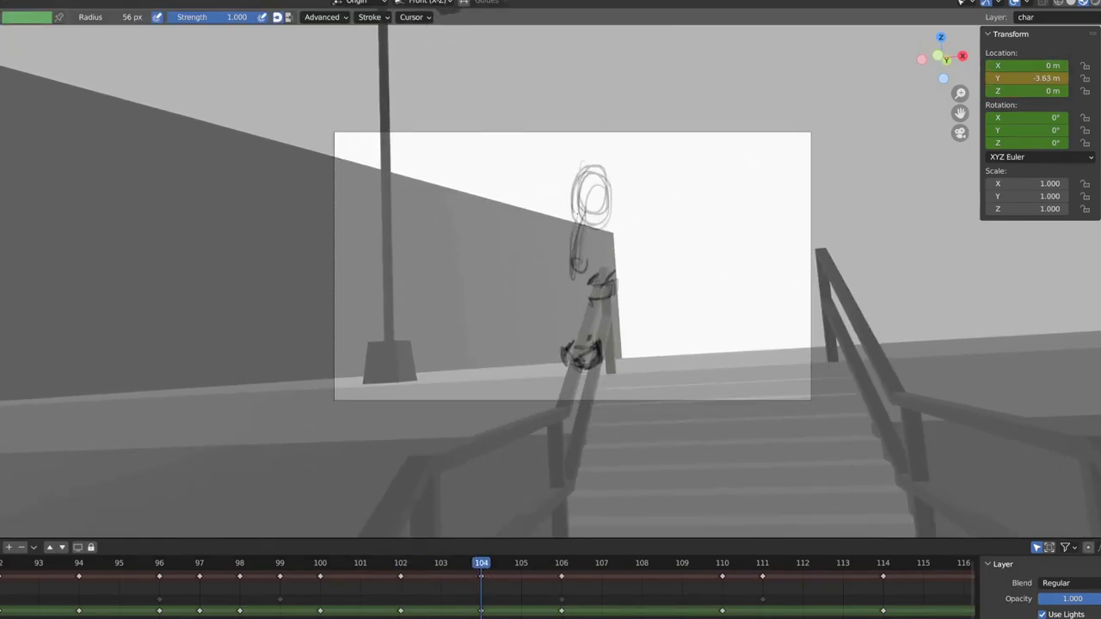
mouse_move(581, 172)
left_mouse_down()
mouse_move(602, 206)
mouse_move(637, 197)
mouse_move(598, 199)
mouse_move(550, 266)
left_mouse_up()
key("Tab")
key("Delete")
key("Tab")
Sketch head and shoulder scribbles and the feet on the railing, checking frames 102 and 106.
key("Down")
key("Up")
key("ctrl+z")
key("Up")
key("Down")
key("Down")
key("Up")
key("ctrl+z")
left_click_drag(593, 344, 563, 361)
key("Up")
key("Down")
left_click_drag(617, 243, 572, 275)
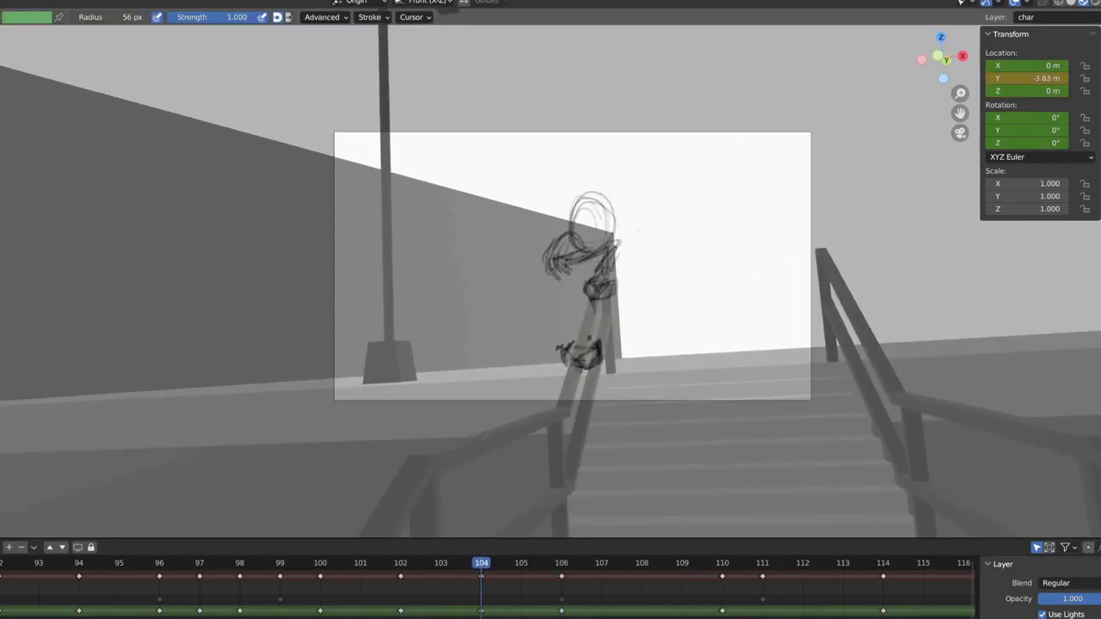
Delete all strokes on the frame, undo it, and try the Erase tool.
key("x")
left_click(639, 222)
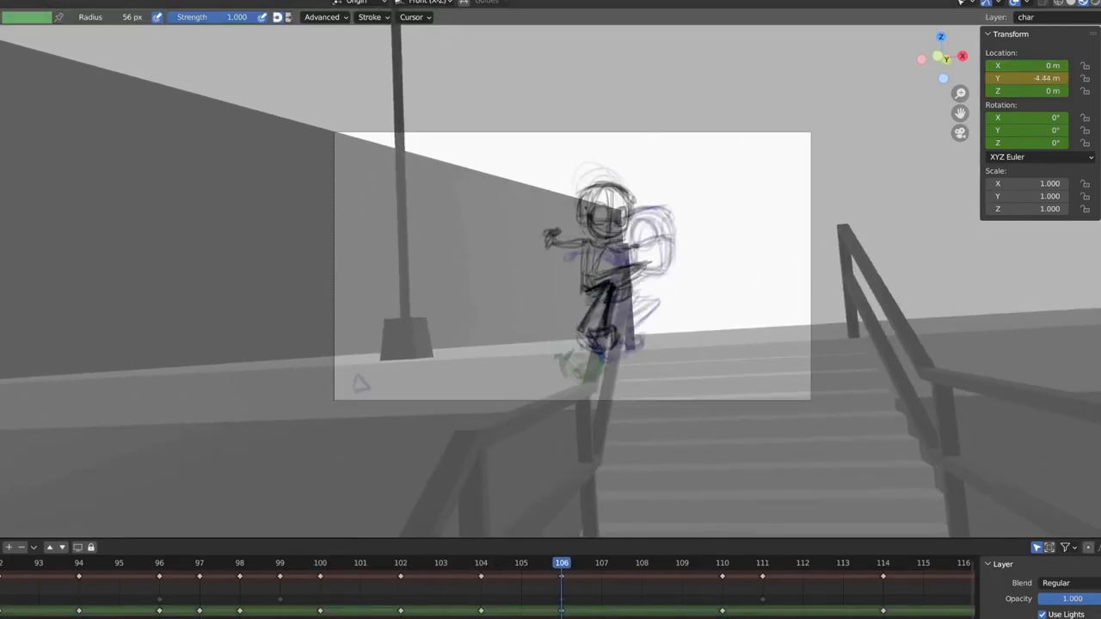
key("ctrl+z")
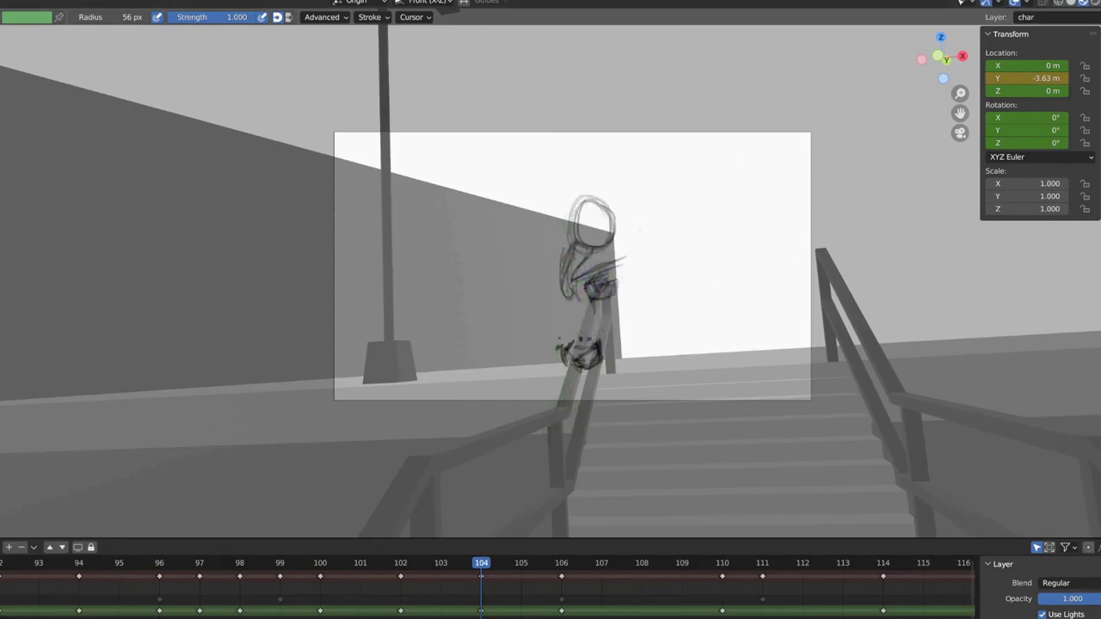
key("ctrl+Tab")
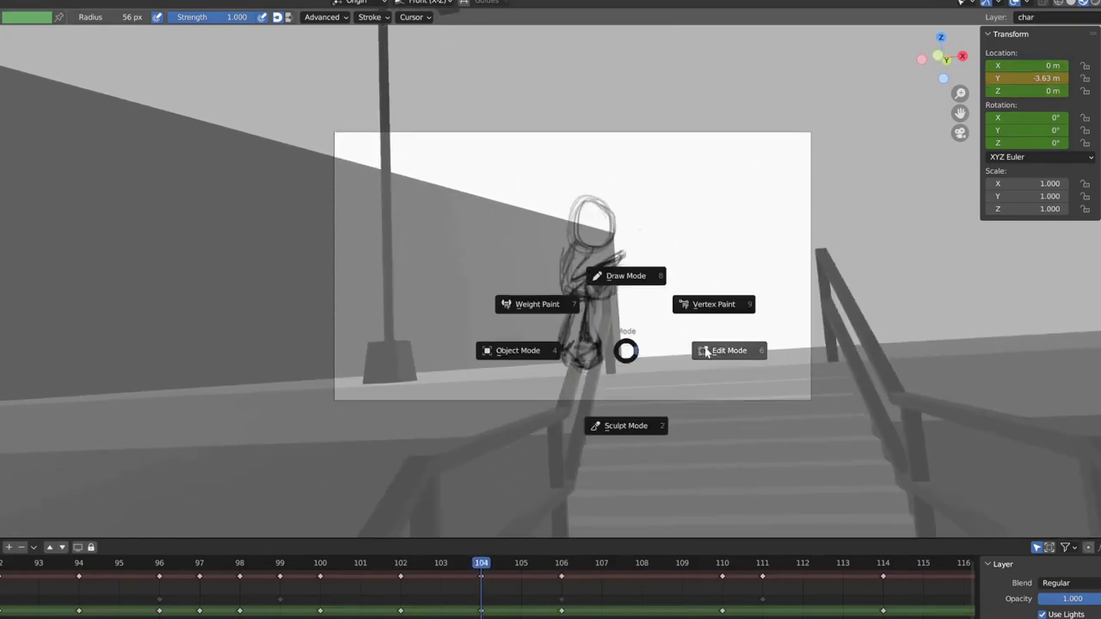
key("shift+space")
left_click(584, 373)
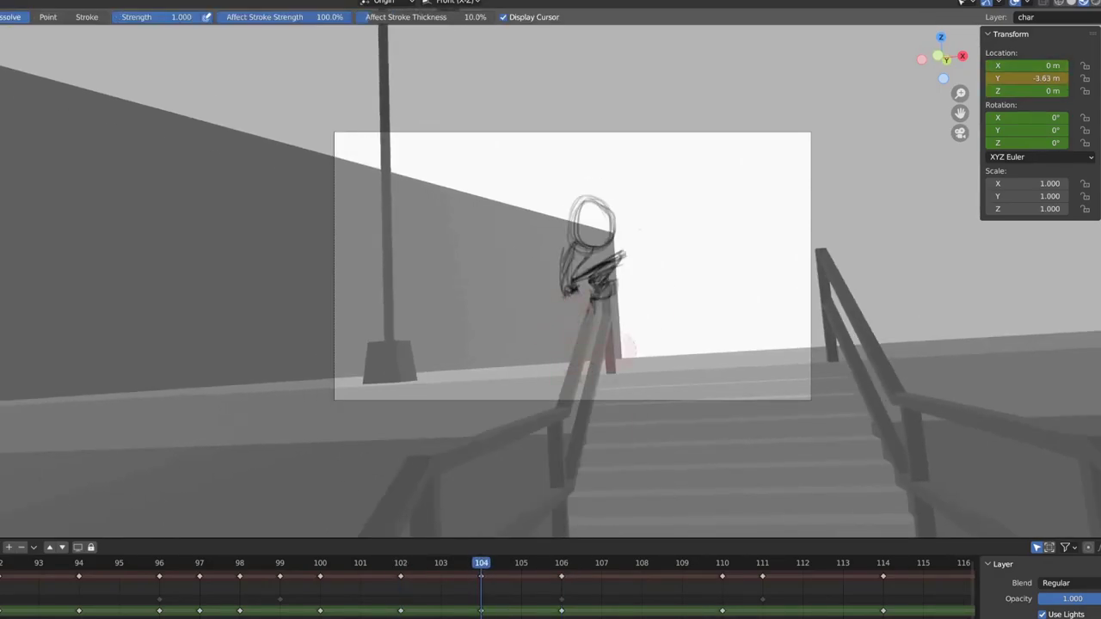
key("d")
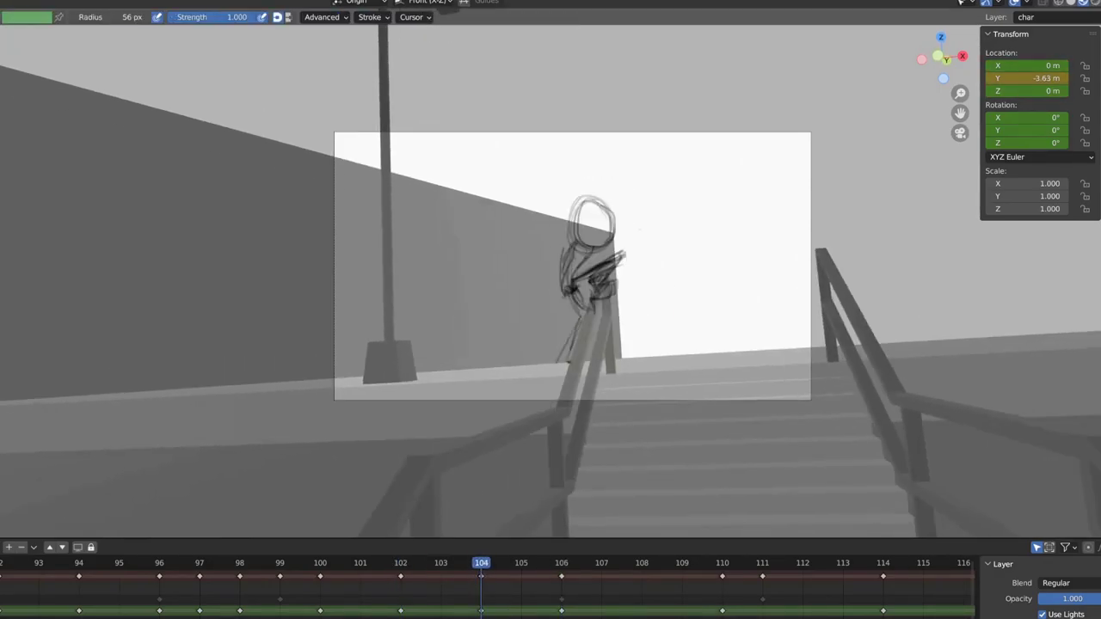
Flip through frames 98 to 108 to review the new frame 104 in-between.
key("d")
key("Down")
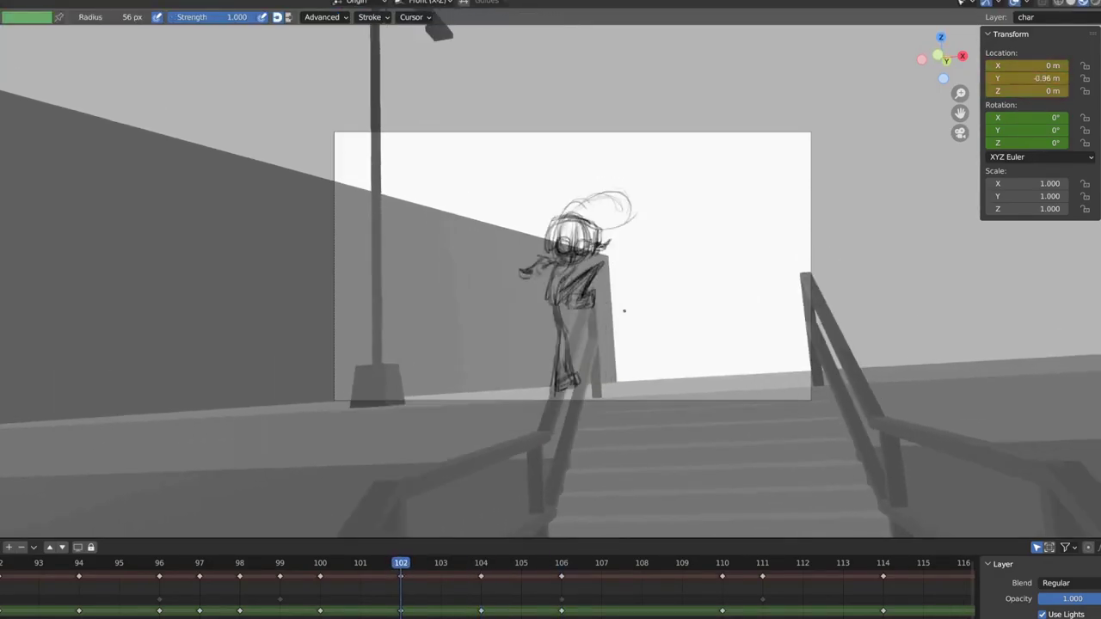
key("Up")
key("Down")
key("Down")
key("Down")
key("Up")
key("Up")
key("Up")
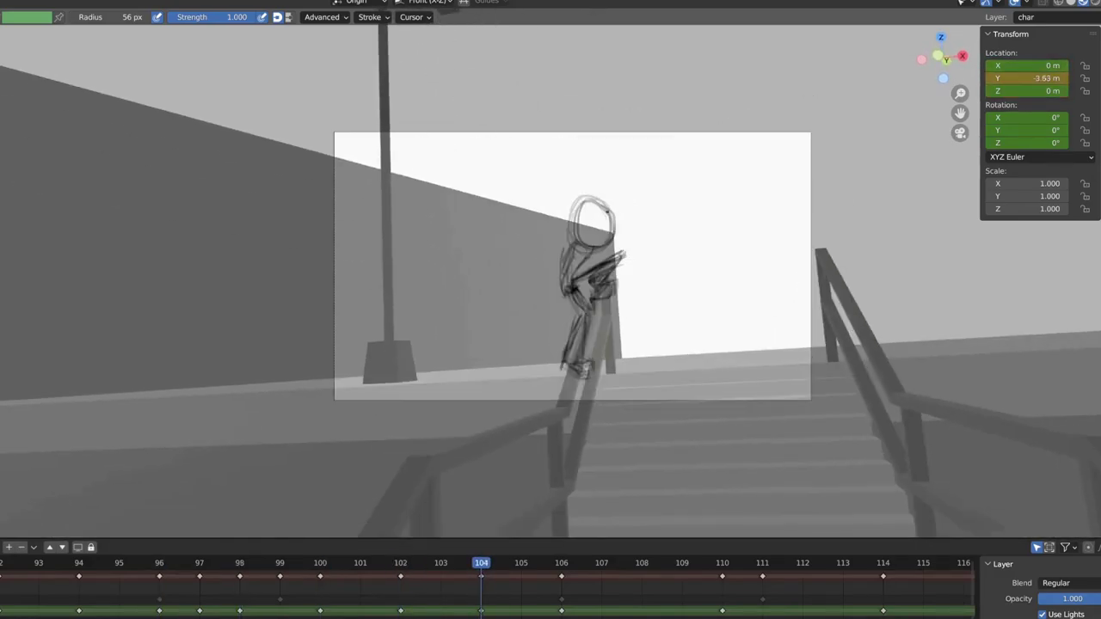
key("Down")
key("Up")
key("Down")
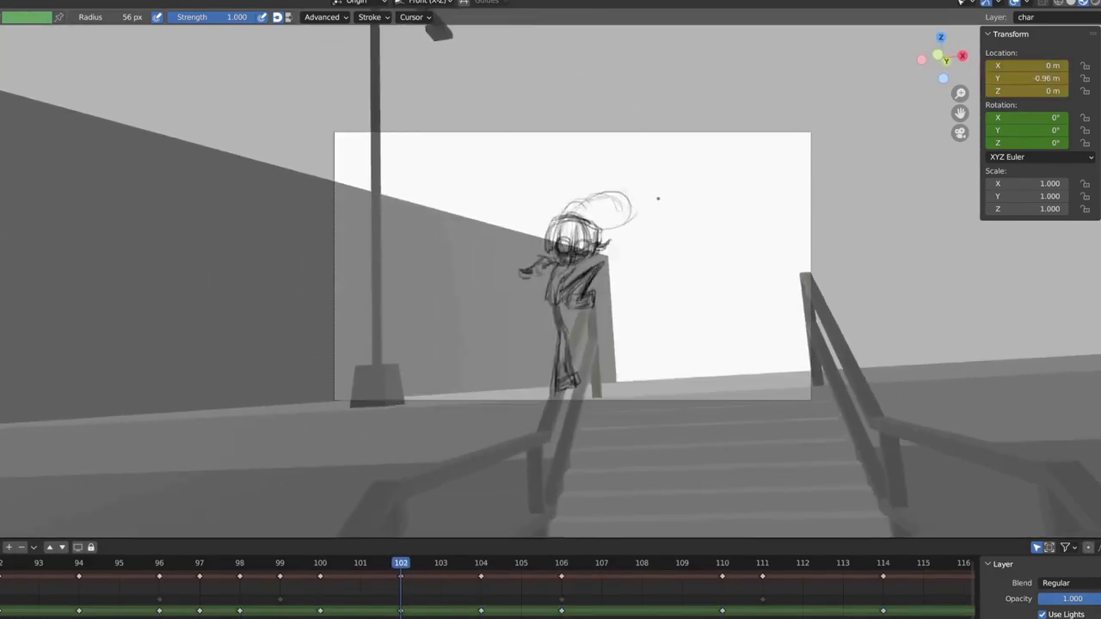
key("Up")
key("Up")
key("Up")
key("Down")
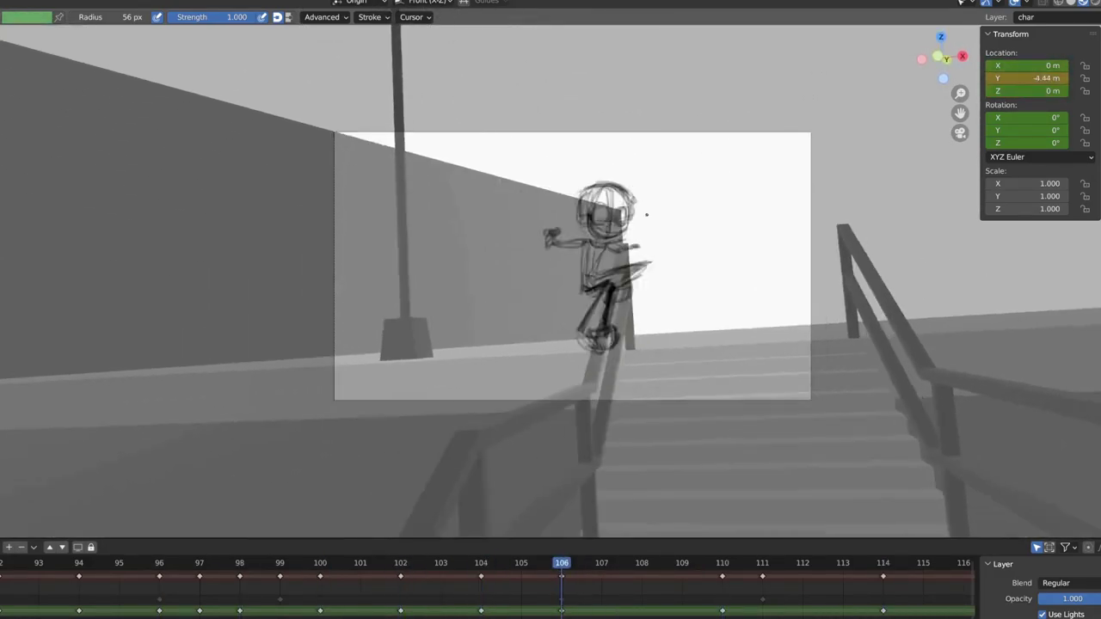
key("Right")
key("Right")
key("Tab")
At frame 109, erase the stray dark strokes near the railing.
key("Right")
key("Right")
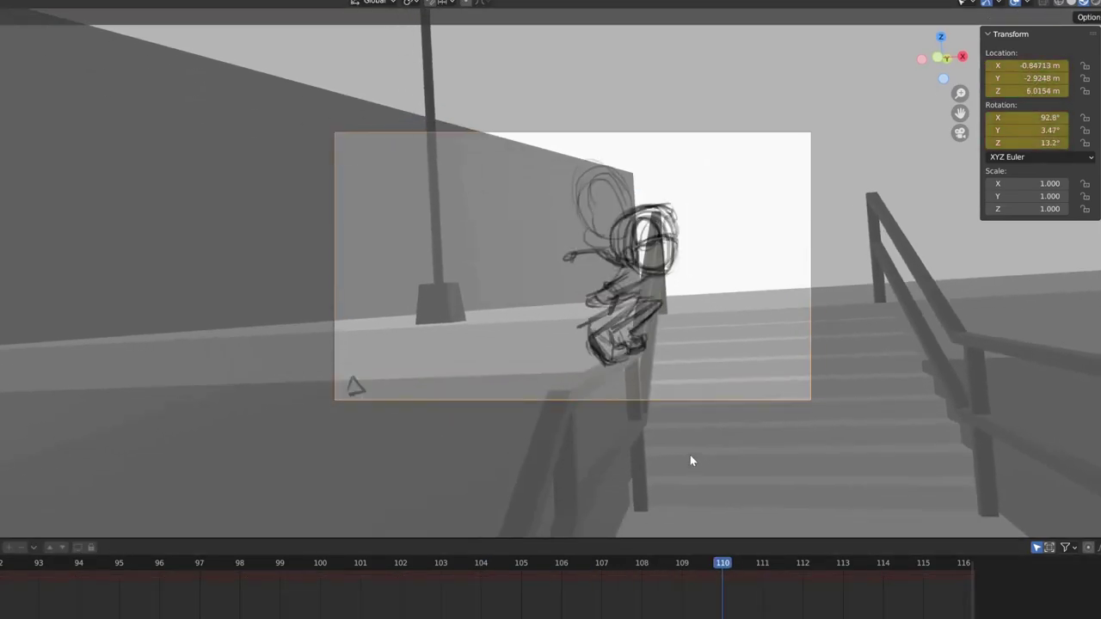
key("Left")
key("ctrl+z")
key("Right")
key("Left")
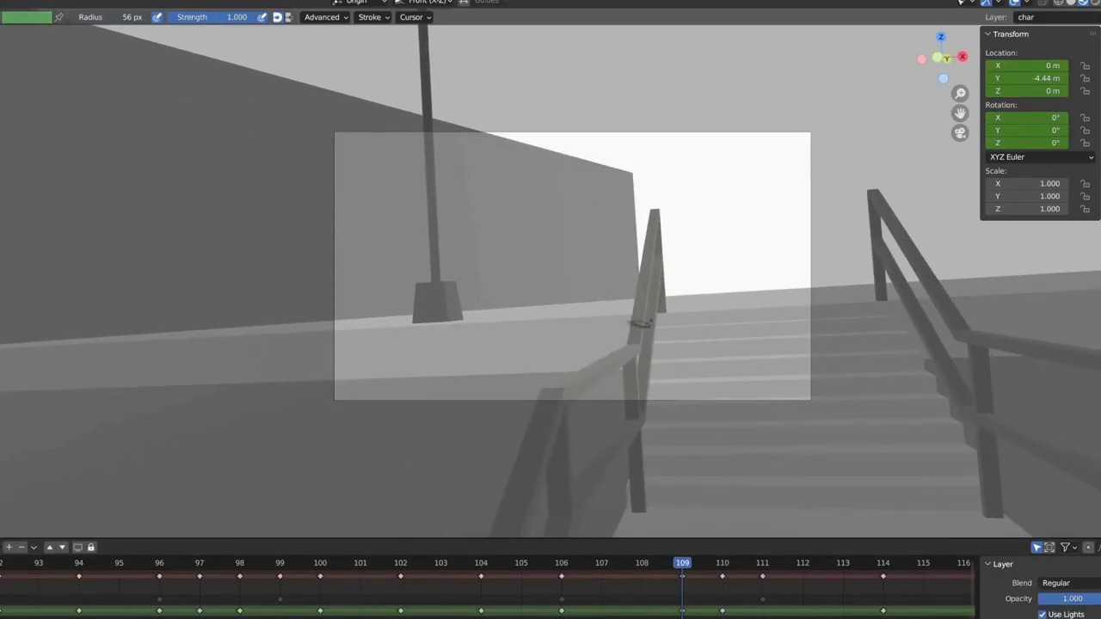
key("Right")
key("Left")
left_click_drag(677, 332, 651, 338, "ctrl")
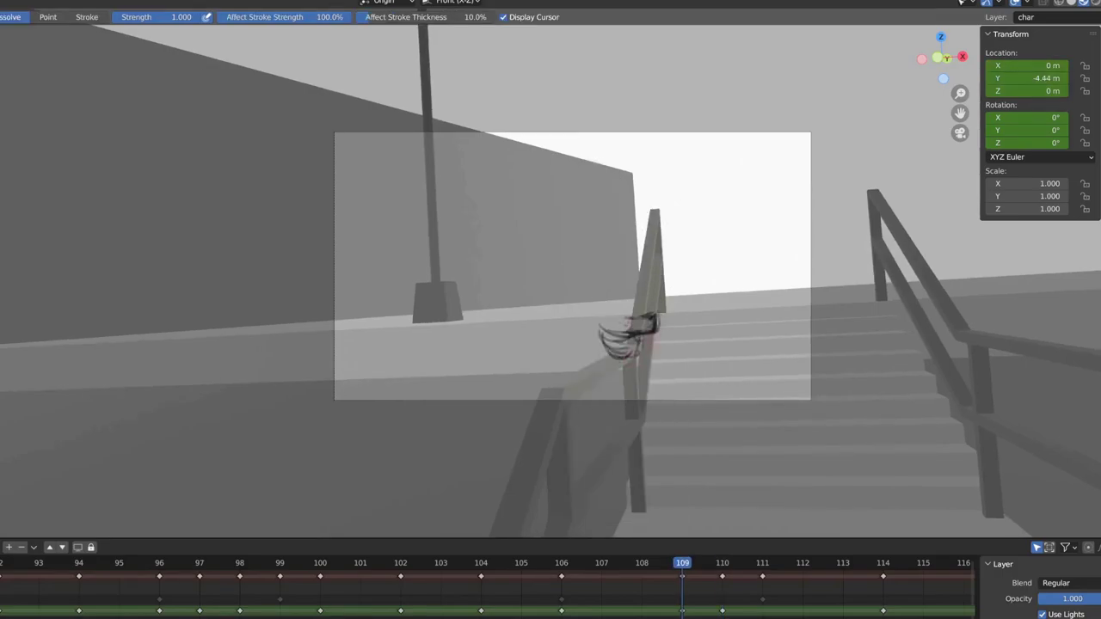
Draw the head circle at frame 109, comparing with frames 106 and 110.
key("Right")
key("Left")
key("Left")
key("Left")
key("Right")
key("Right")
key("Right")
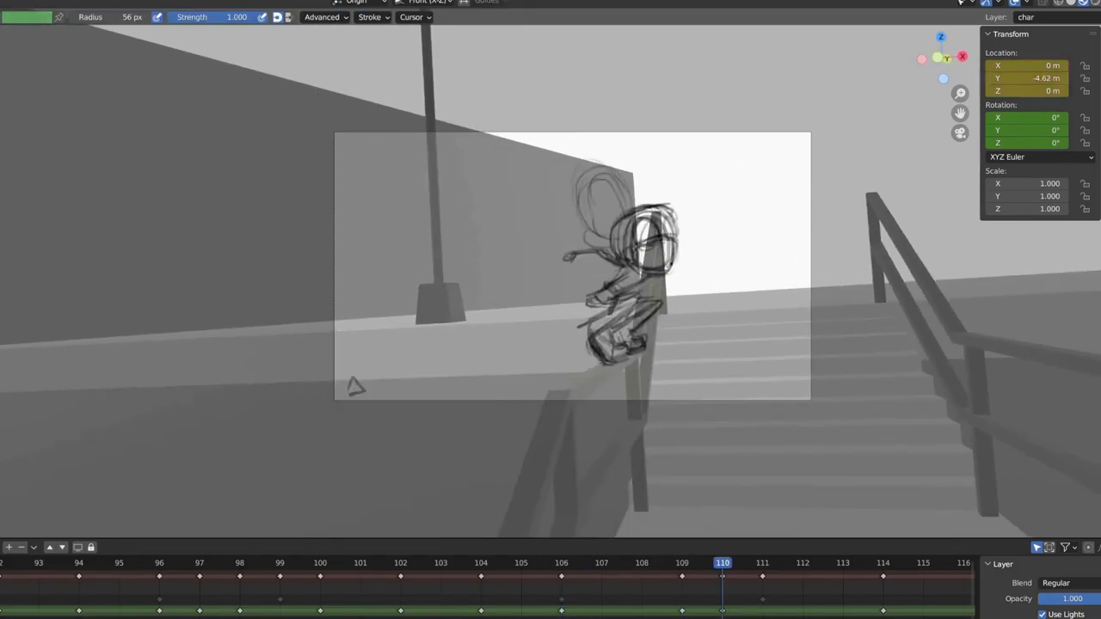
key("Left")
Sketch the crouched body onto the railing, then step back to frame 108.
key("Left")
key("Left")
key("Left")
key("Right")
key("Right")
key("Right")
left_click_drag(658, 185, 662, 194)
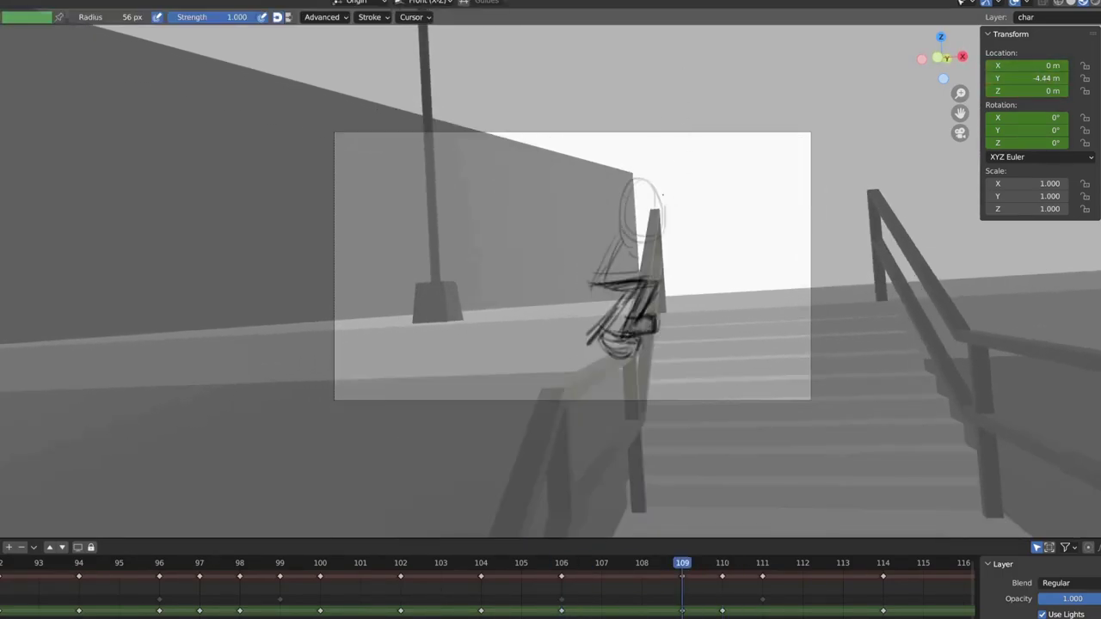
key("Right")
key("Left")
key("Right")
key("Left")
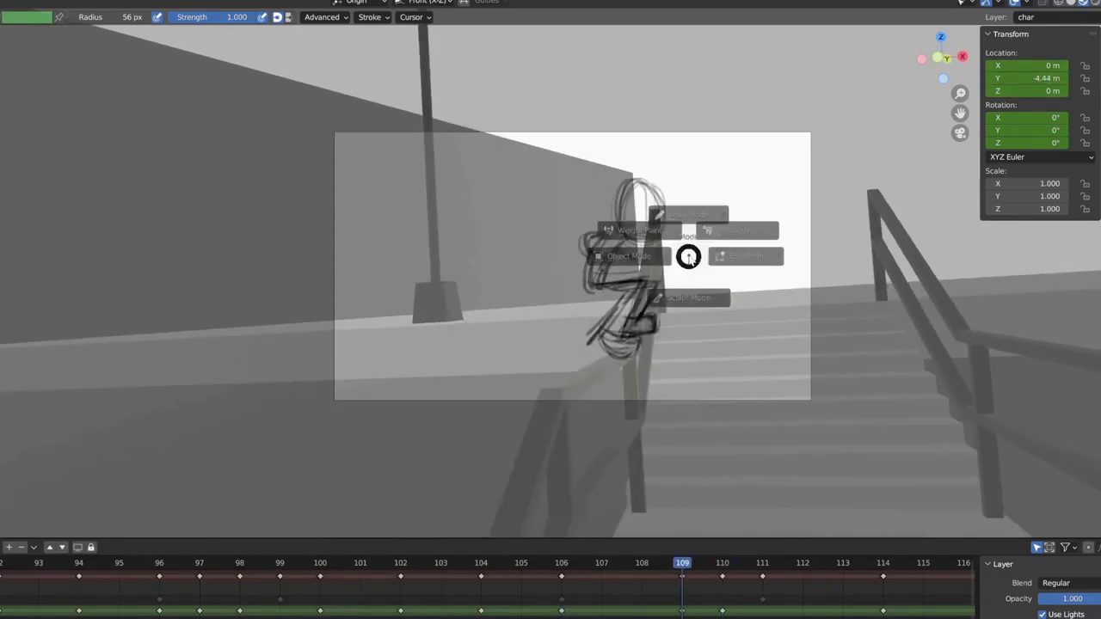
left_click_drag(606, 231, 584, 253)
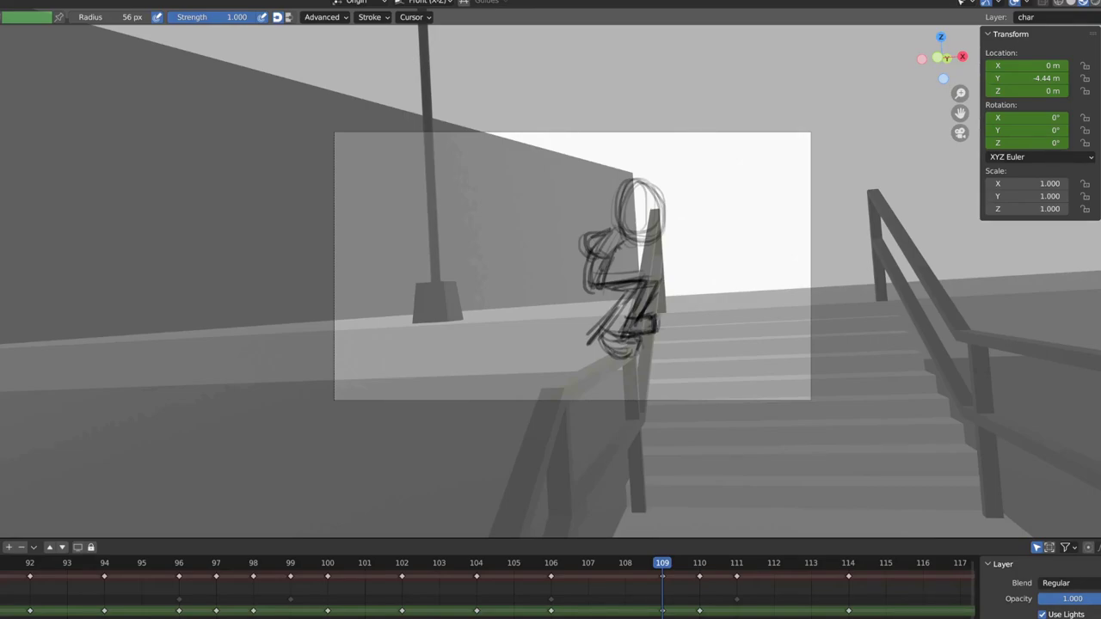
key("Left")
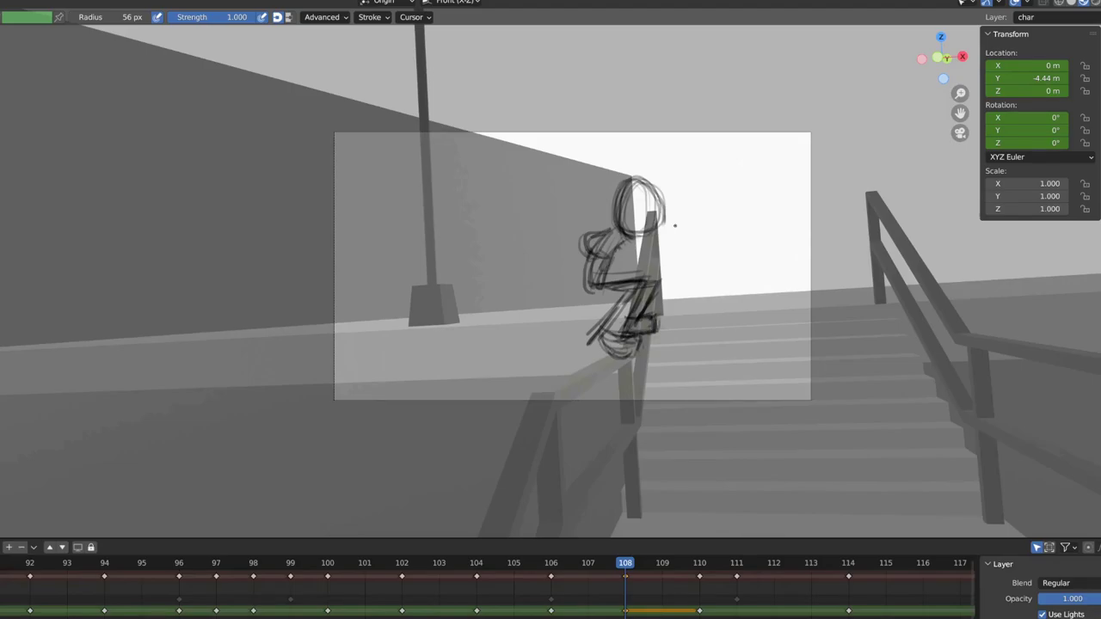
On frame 108, redo the strokes over the face and add an outline around the head.
key("Up")
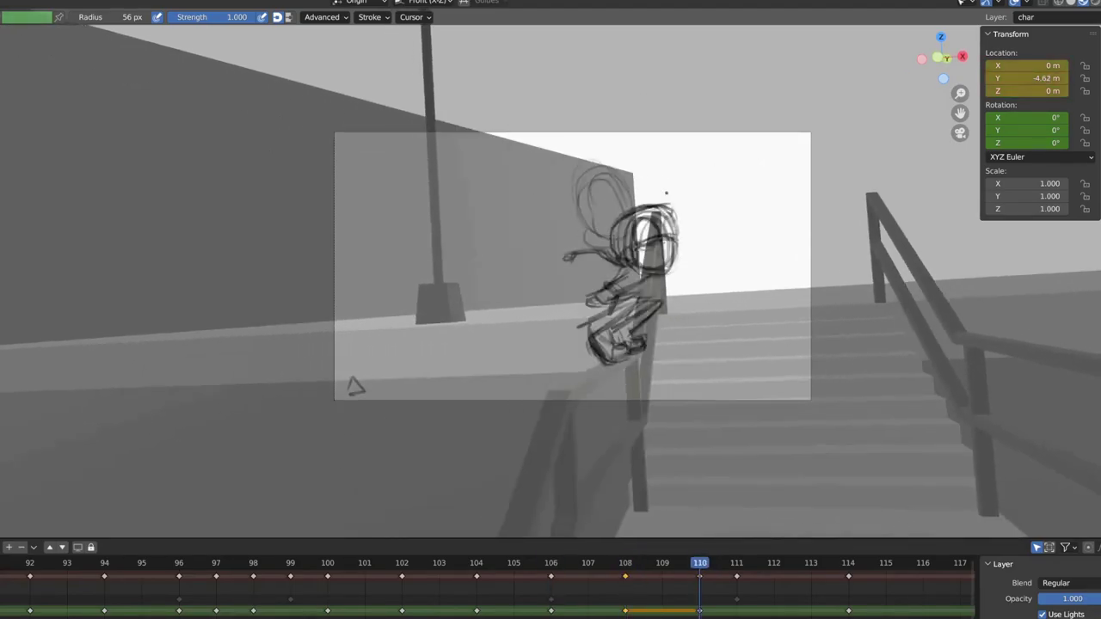
key("Down")
key("Down")
key("Up")
key("Down")
key("Up")
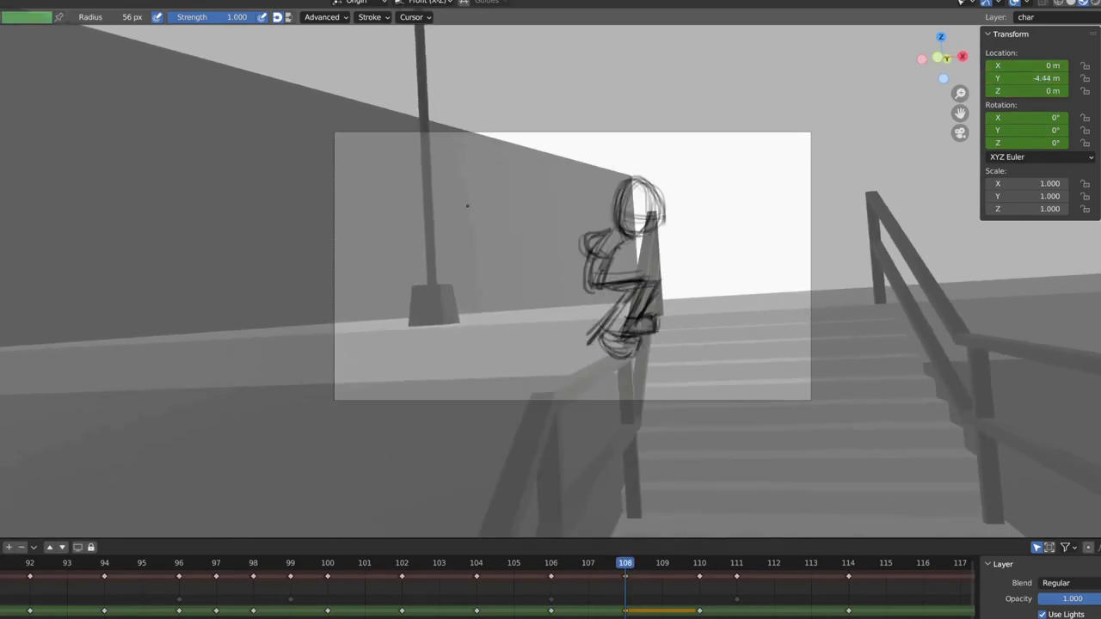
left_click_drag(623, 194, 650, 237)
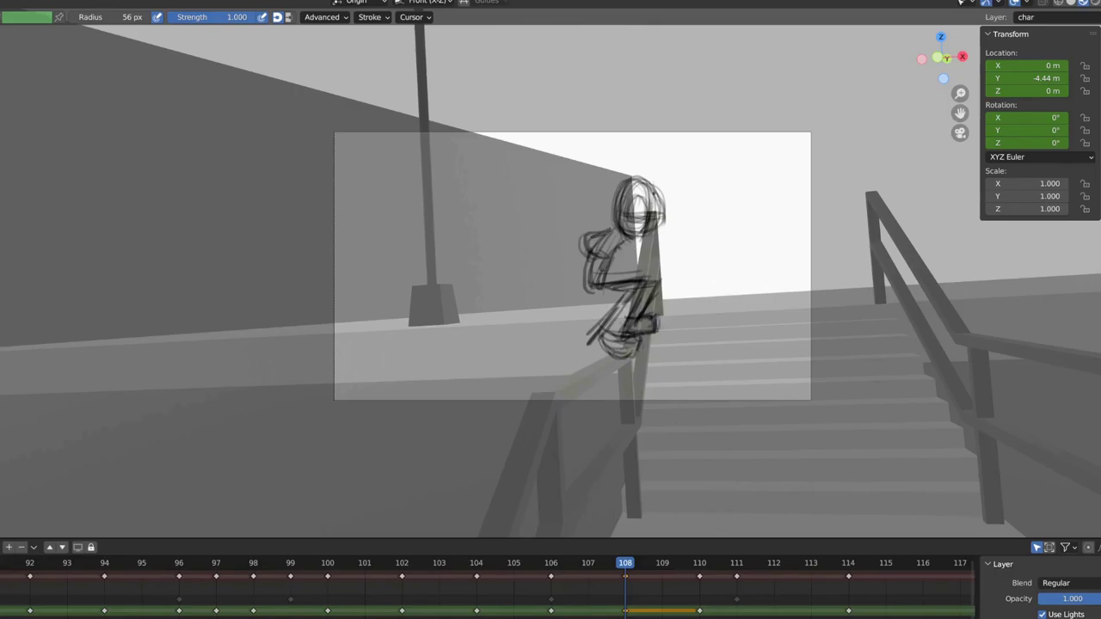
key("ctrl+z")
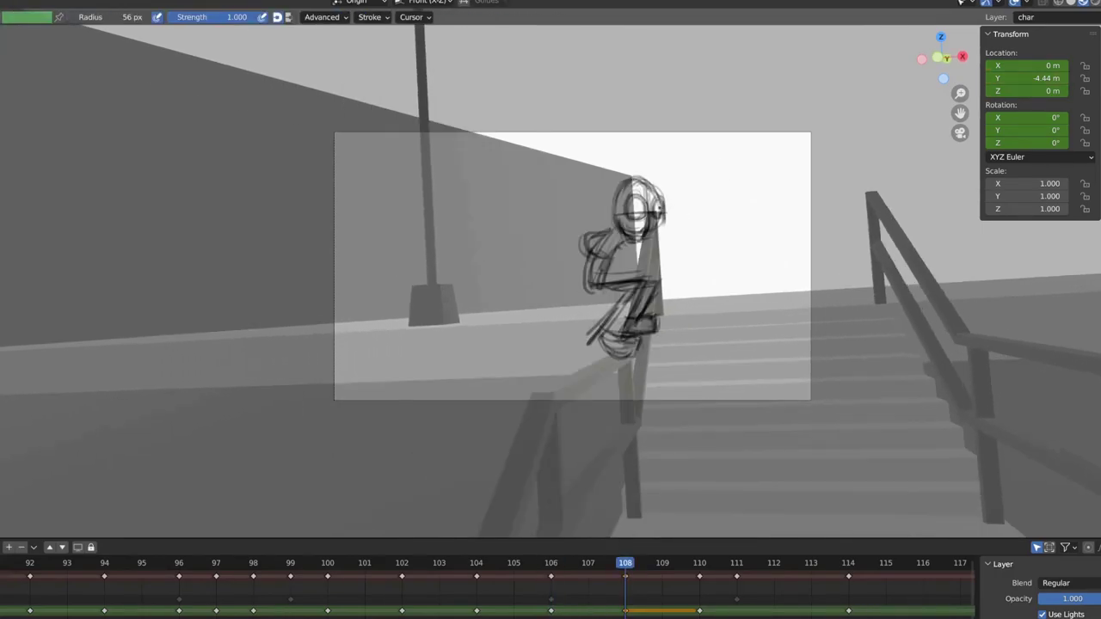
left_click_drag(632, 179, 606, 215)
Redraw the character's hand after checking keyframe 110.
key("Right")
key("Right")
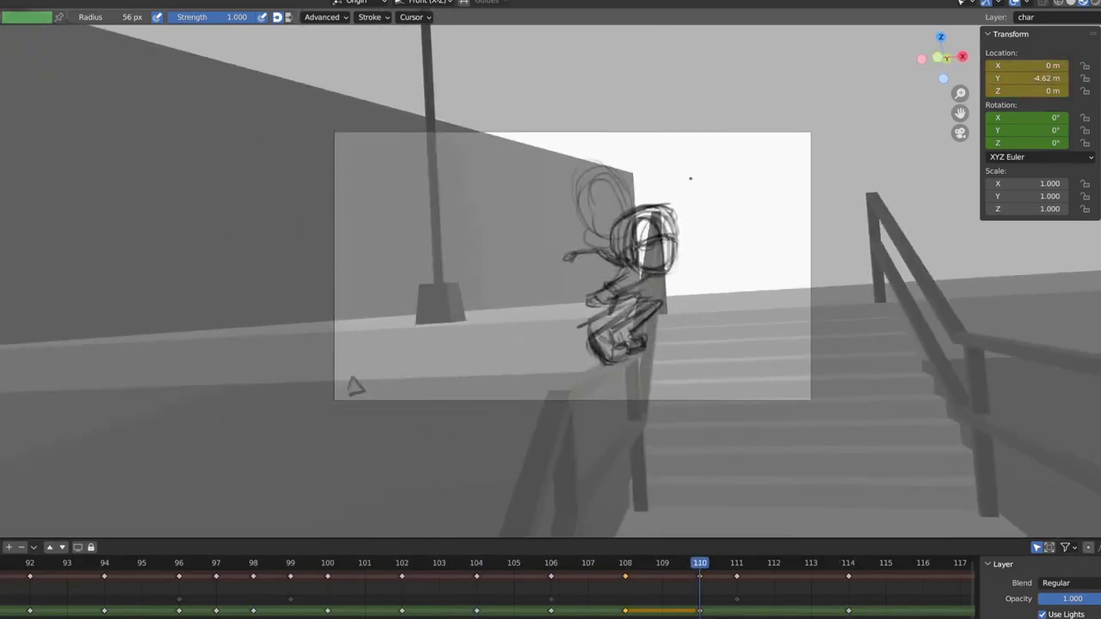
key("Left")
key("Left")
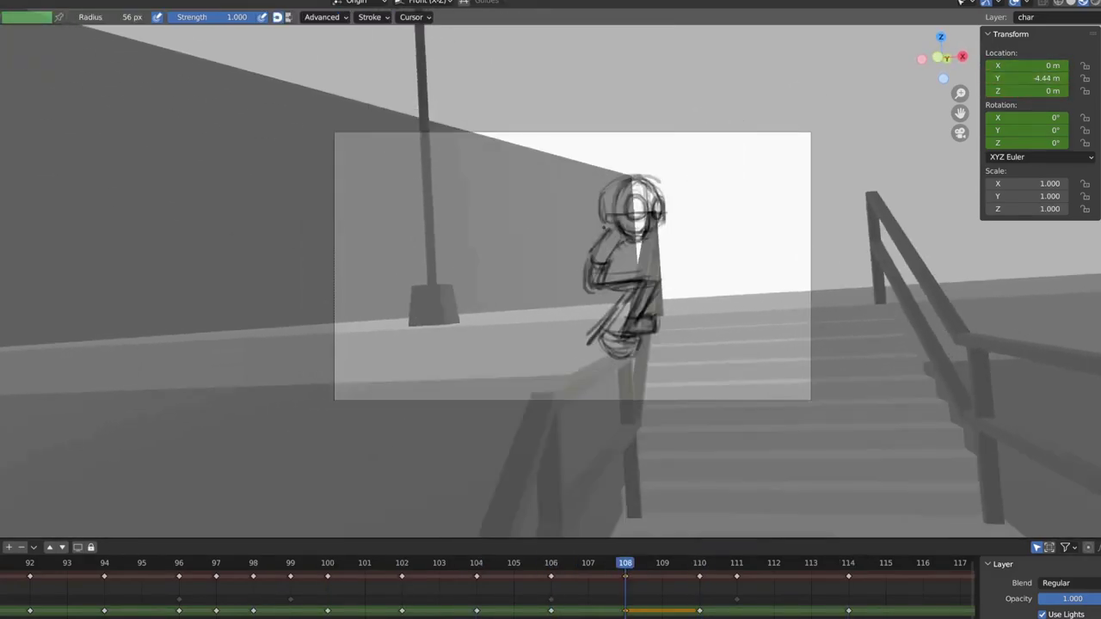
left_click_drag(568, 245, 570, 238)
key("shift+space")
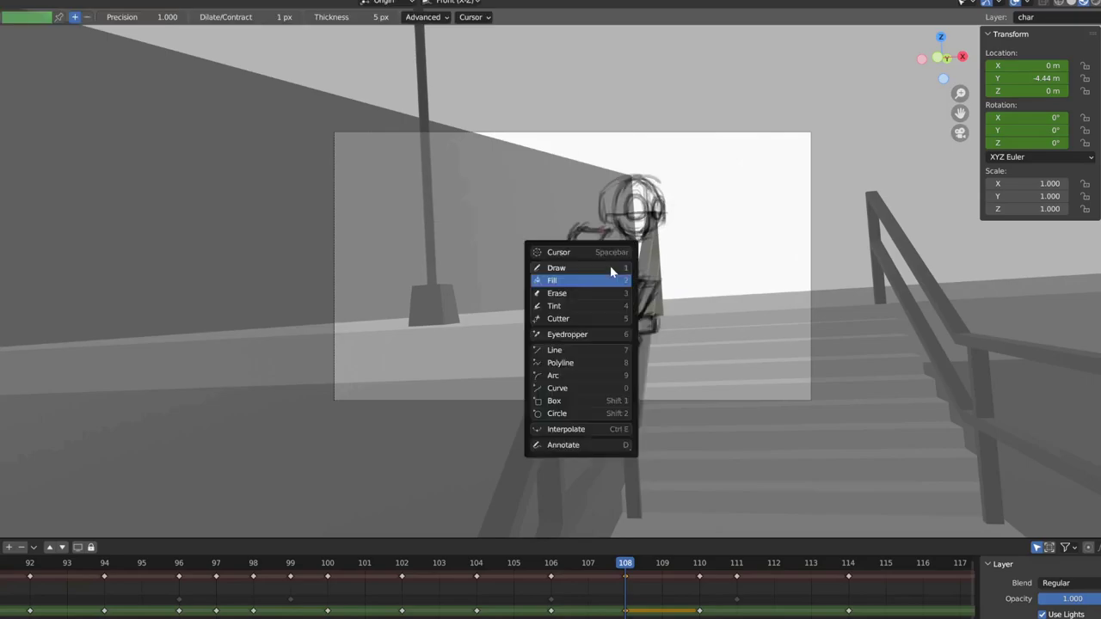
left_click(570, 278)
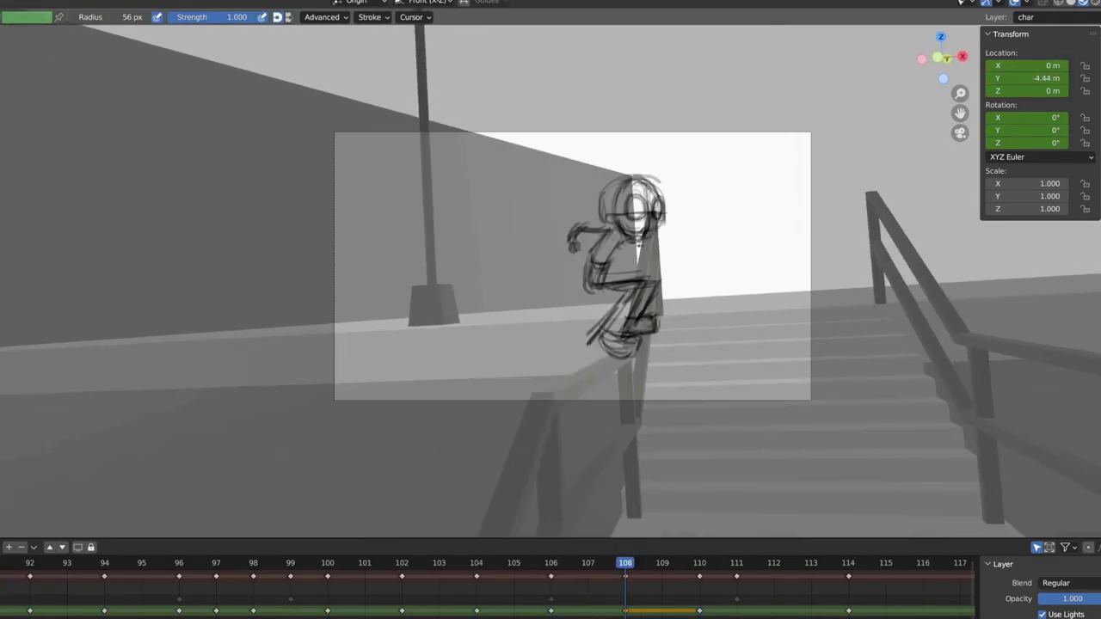
Erase the legs and lower torso, then redraw the skate on the railing and the legs.
key("Left")
key("Left")
key("Left")
key("Right")
key("Right")
key("Right")
left_click_drag(707, 369, 673, 359, "ctrl")
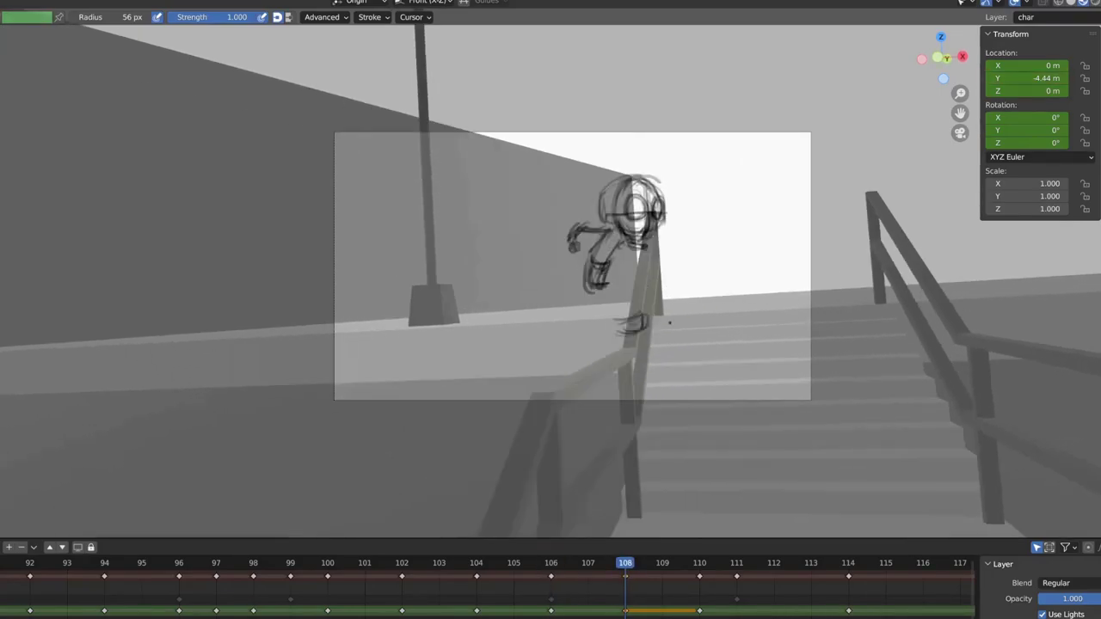
left_click_drag(621, 319, 649, 315)
left_click_drag(594, 340, 637, 327)
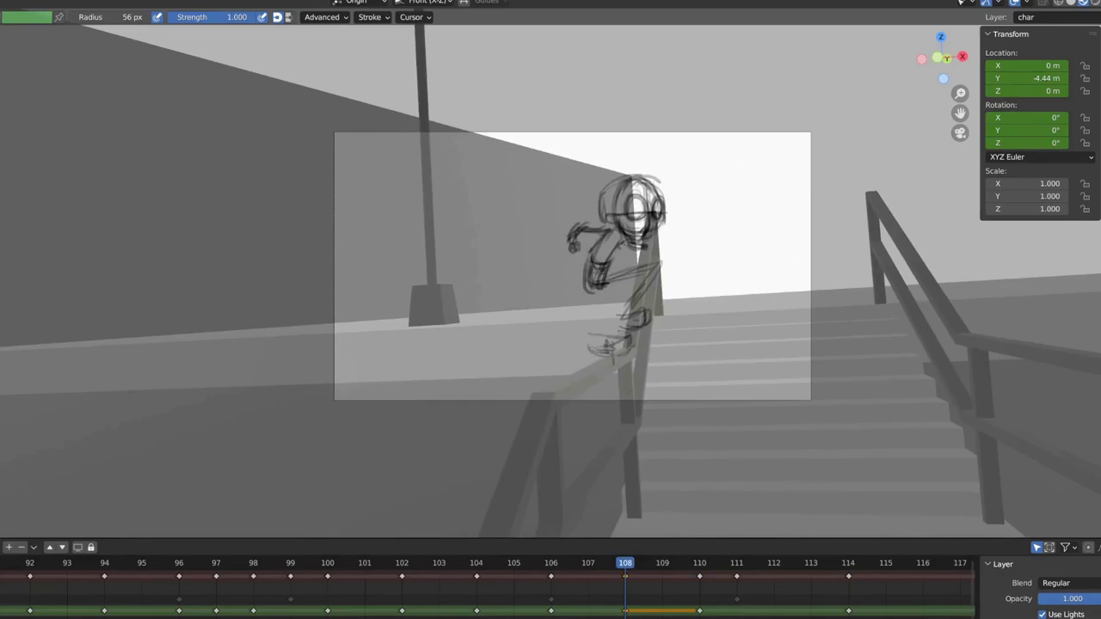
key("Up")
key("Down")
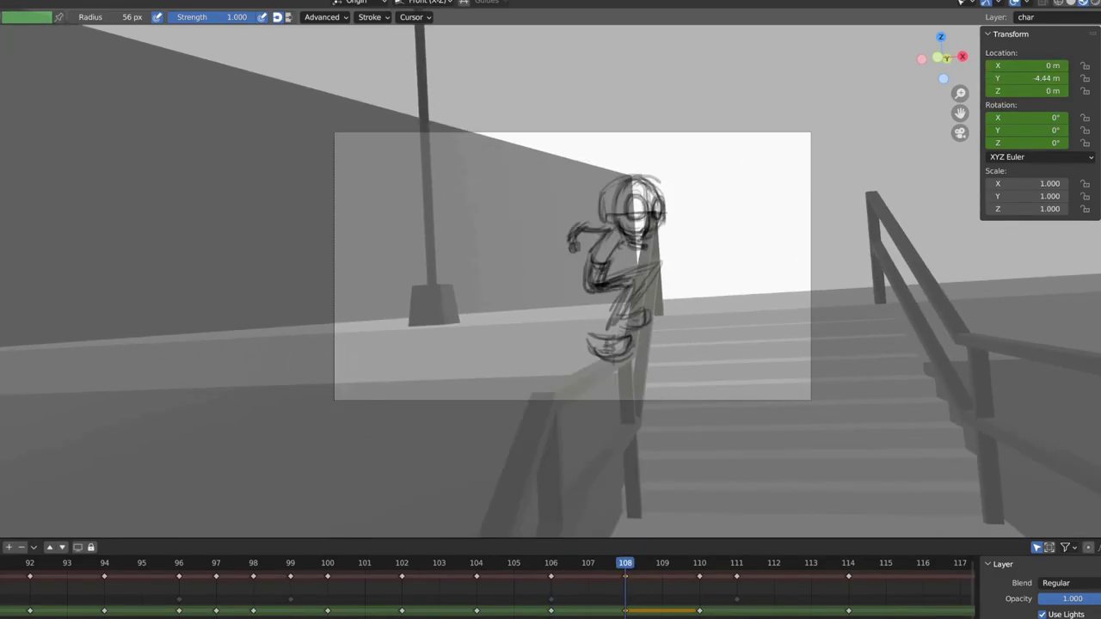
key("Down")
Compare keyframes 104 and 108, then move on to frame 112.
key("Up")
key("Down")
key("Down")
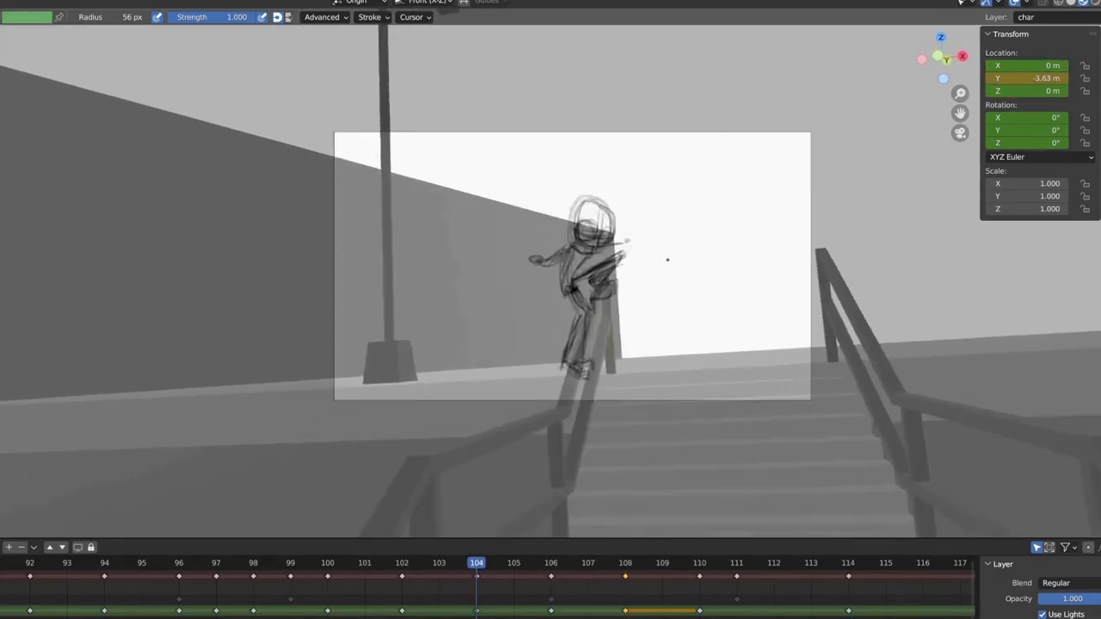
key("Up")
key("Up")
key("Down")
key("Up")
key("Down")
key("Down")
key("Up")
key("Up")
key("Down")
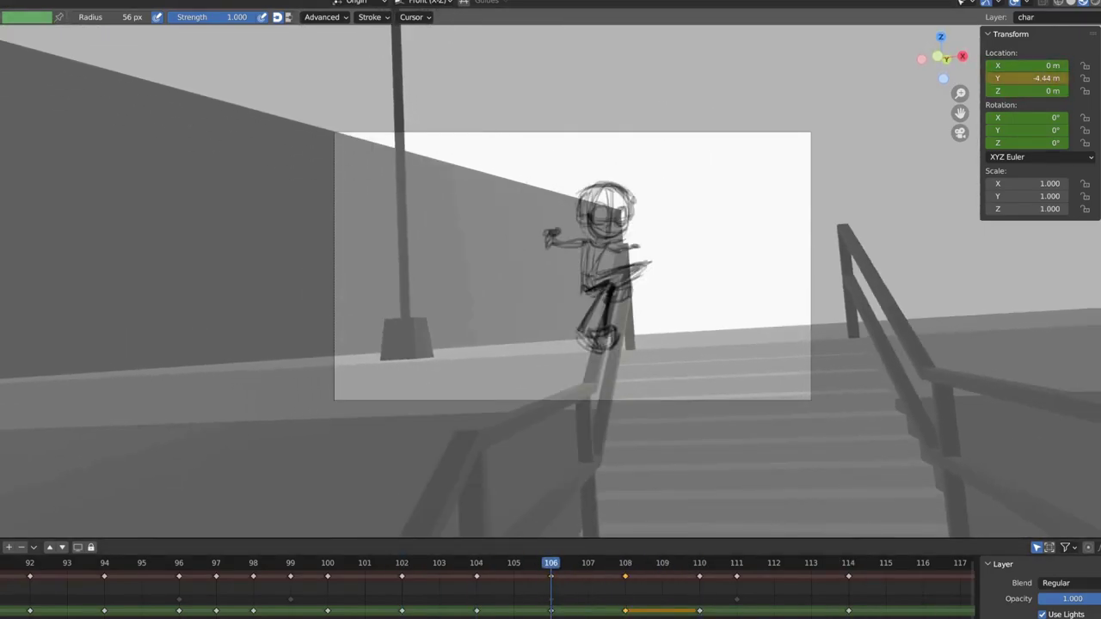
key("Up")
key("Up")
key("Up")
key("Left")
key("Left")
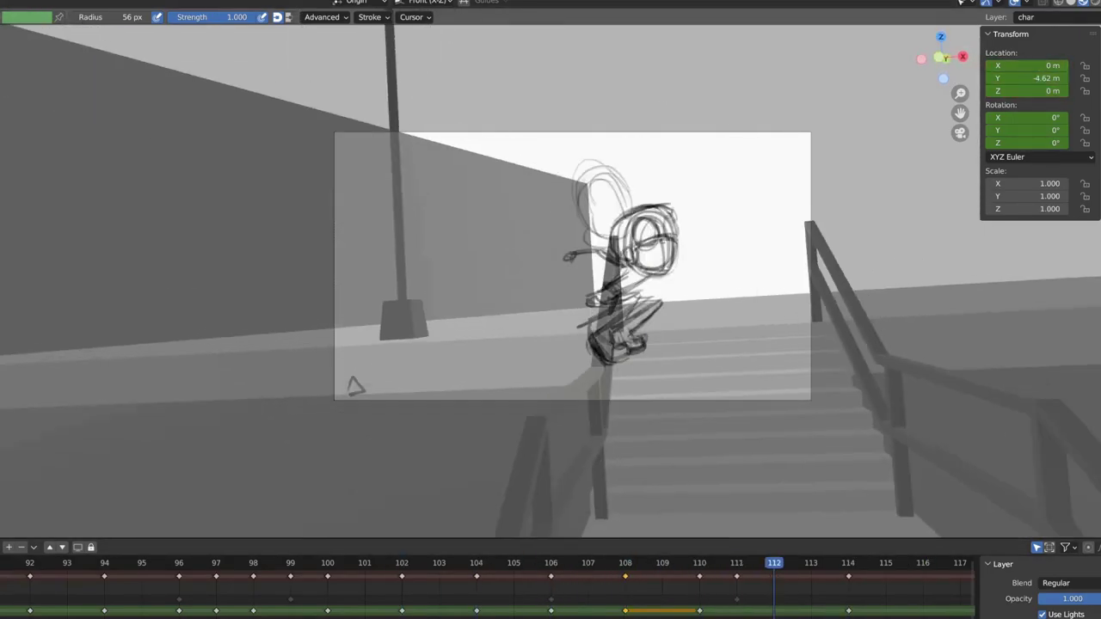
Play the animation from frame 110 to review the motion, stopping on frame 112.
key("ctrl+Tab")
key("Escape")
key("Left")
key("Left")
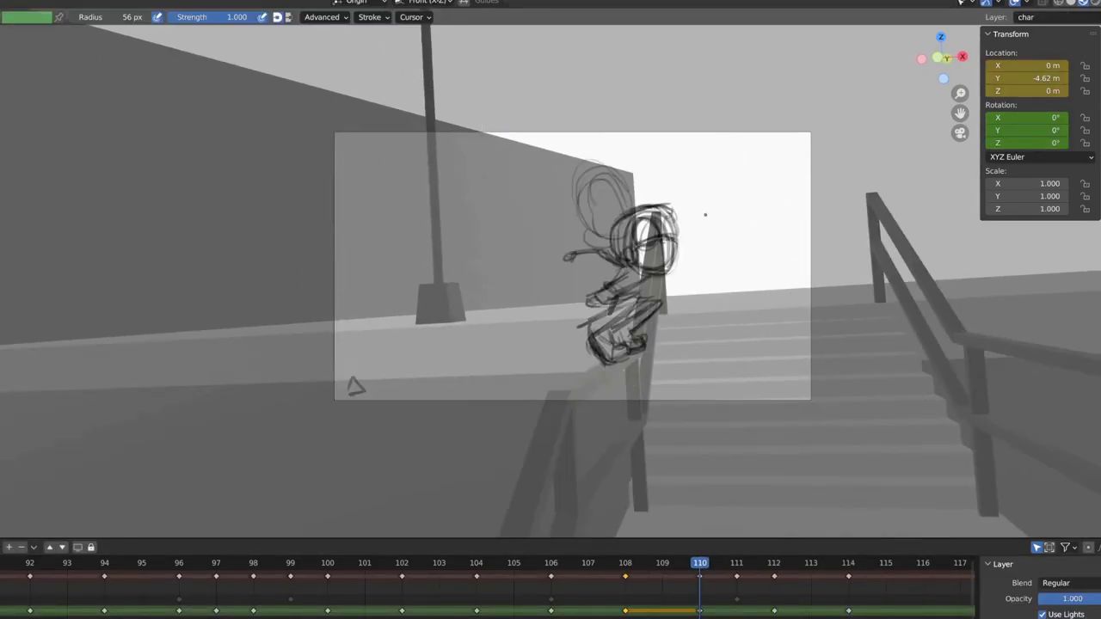
key("space")
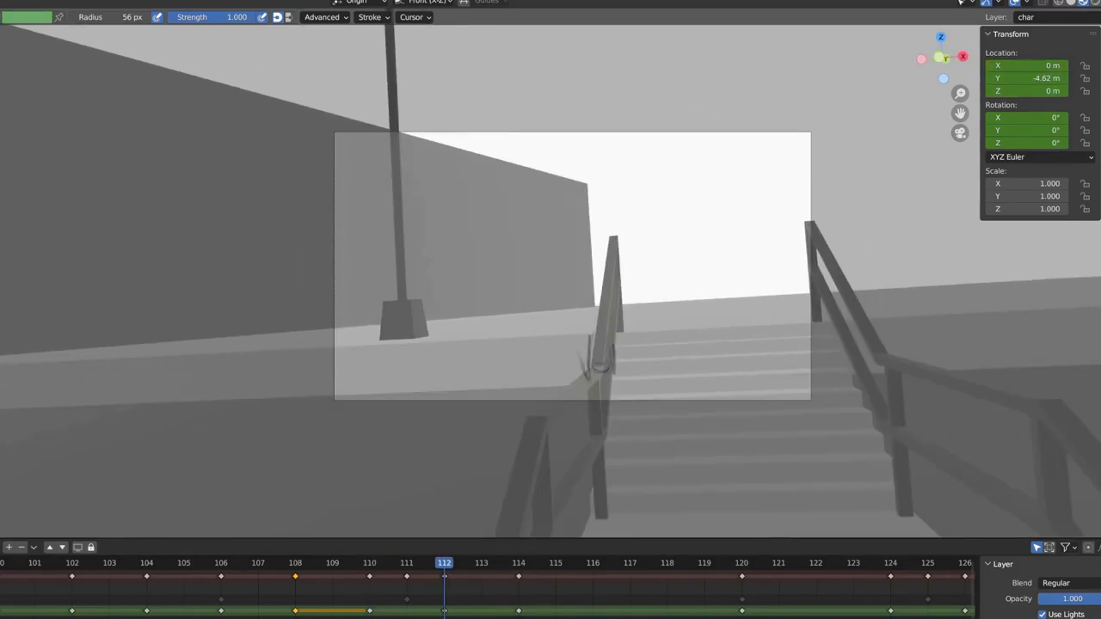
key("space")
Scribble strokes inside the frame 112 head circle and clear the old neck line.
key("Tab")
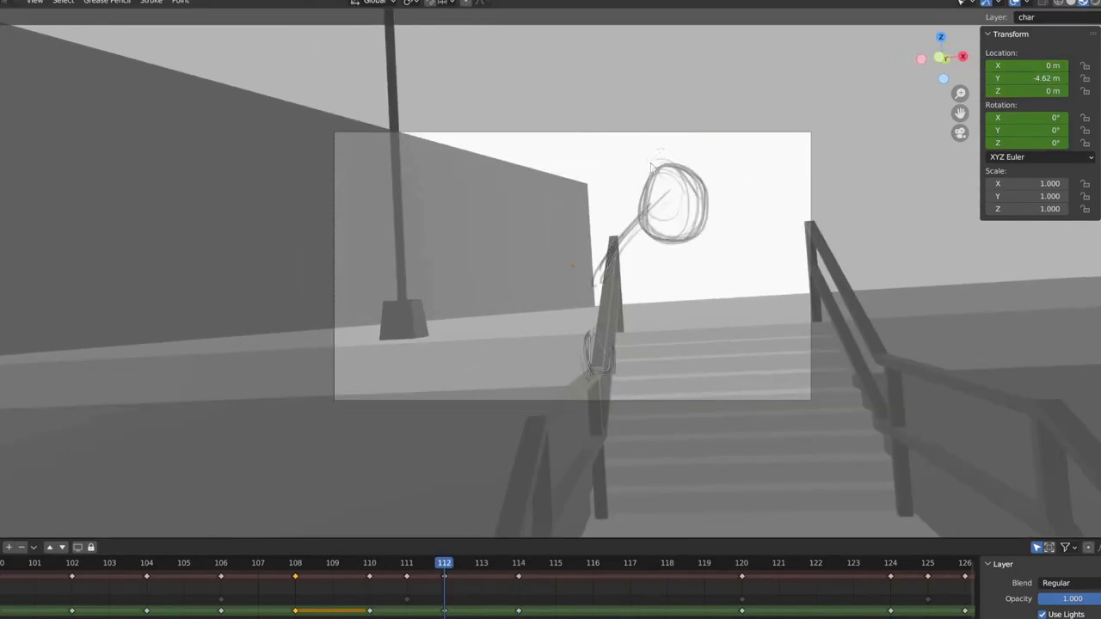
key("Tab")
left_click_drag(665, 191, 679, 206)
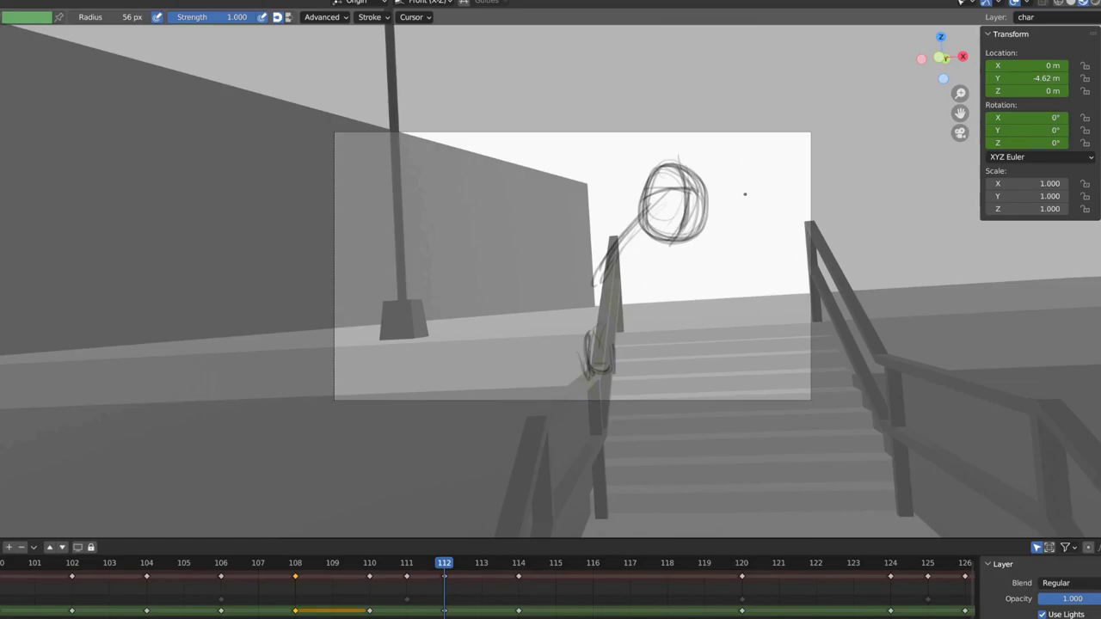
key("Left")
key("Left")
key("Right")
key("Right")
key("Tab")
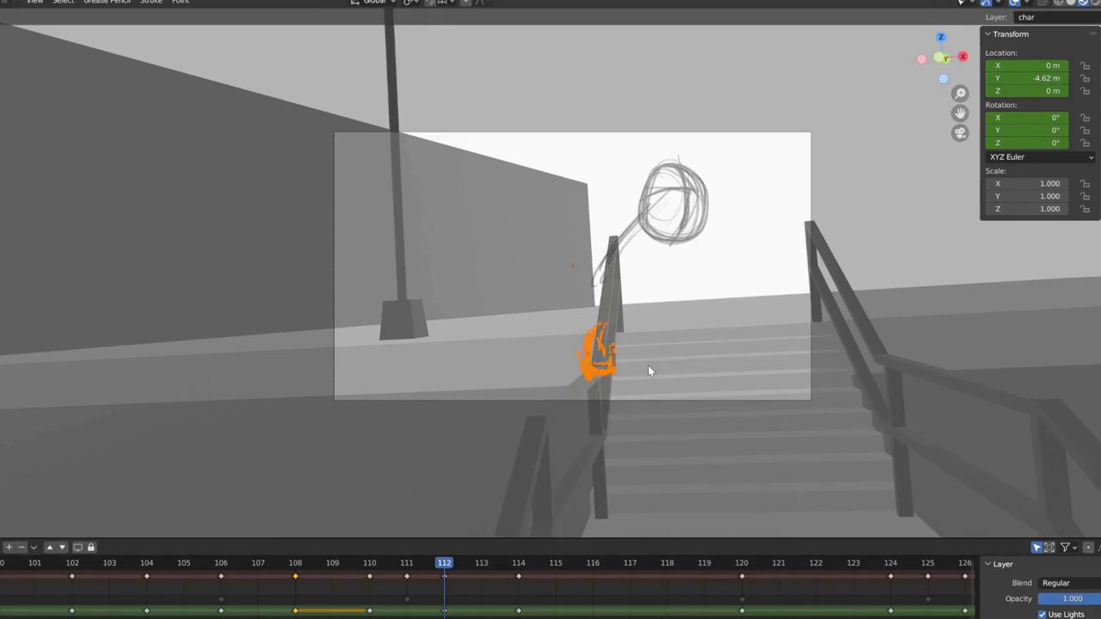
key("Tab")
key("Right")
key("Right")
key("Left")
key("Left")
key("Tab")
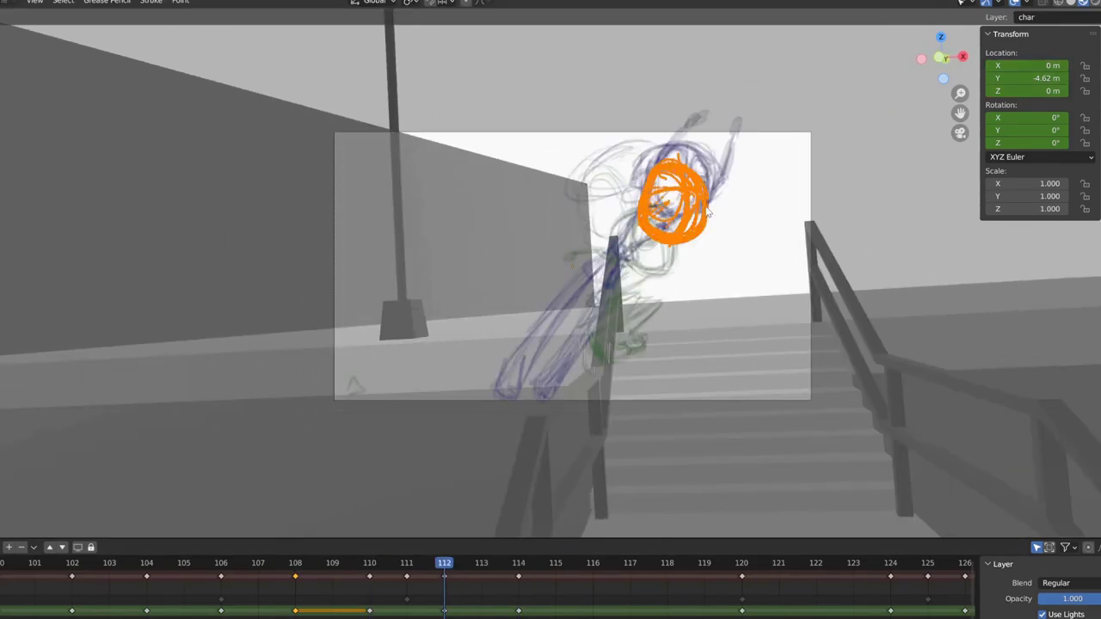
key("Tab")
Draw a scribbled neck and a body line leaning down-left toward the railing.
left_click_drag(666, 230, 624, 286)
key("Tab")
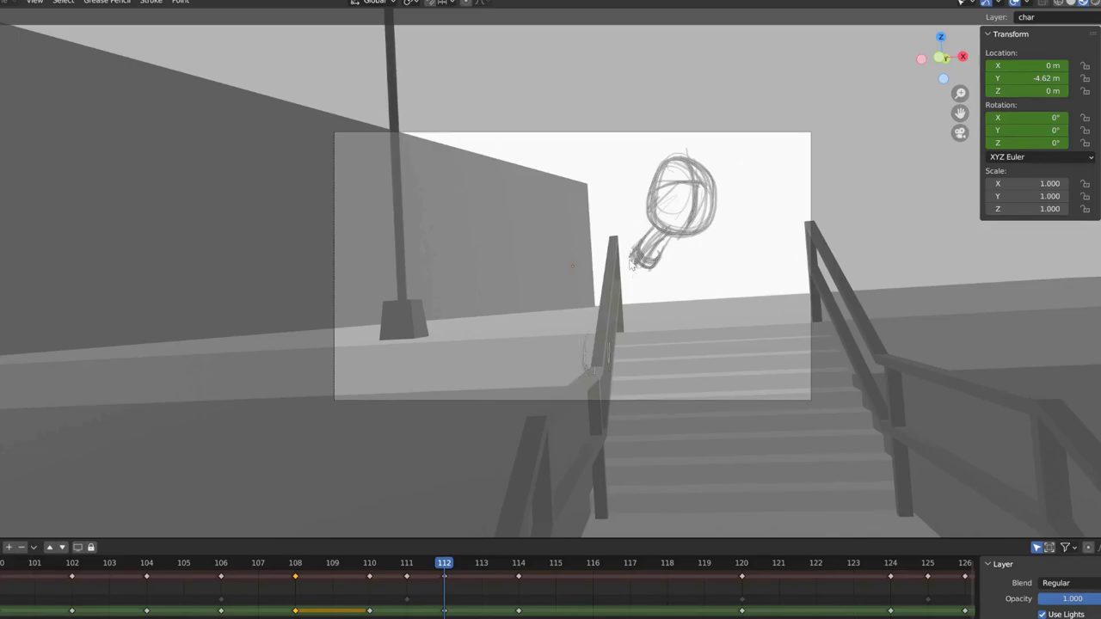
key("Tab")
left_click_drag(640, 274, 587, 374)
key("ctrl+Tab")
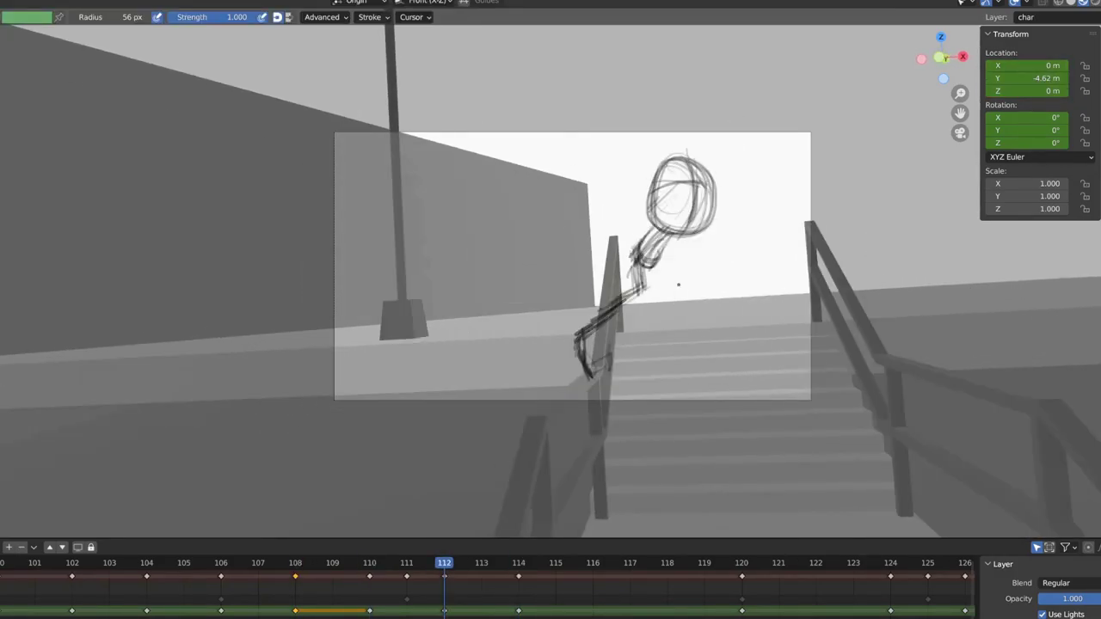
left_click_drag(637, 330, 593, 365)
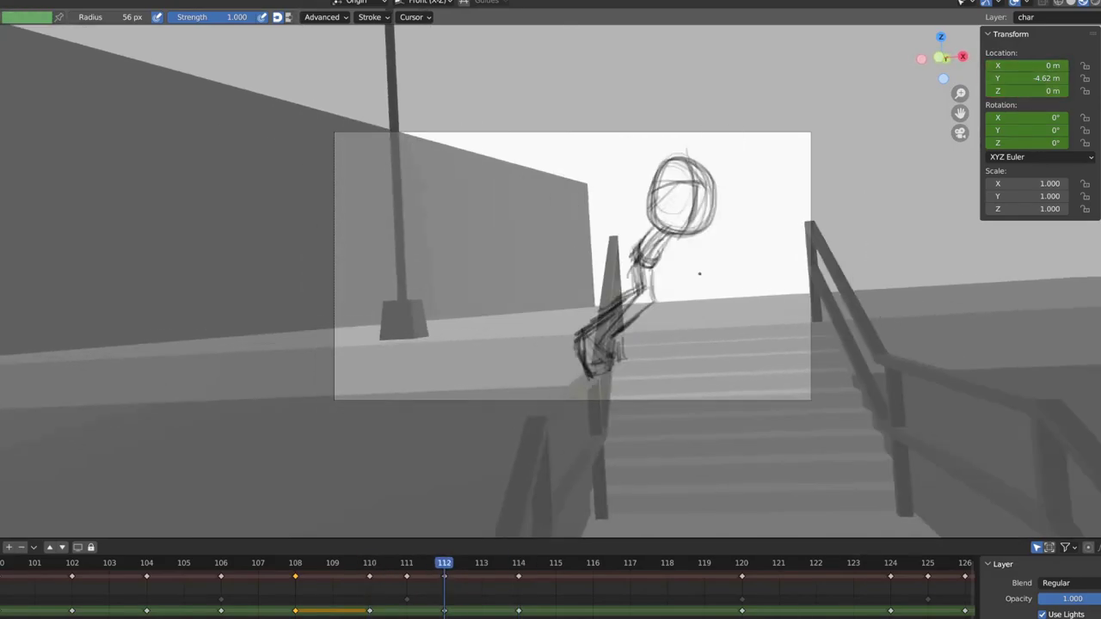
left_click_drag(651, 307, 596, 362, "ctrl")
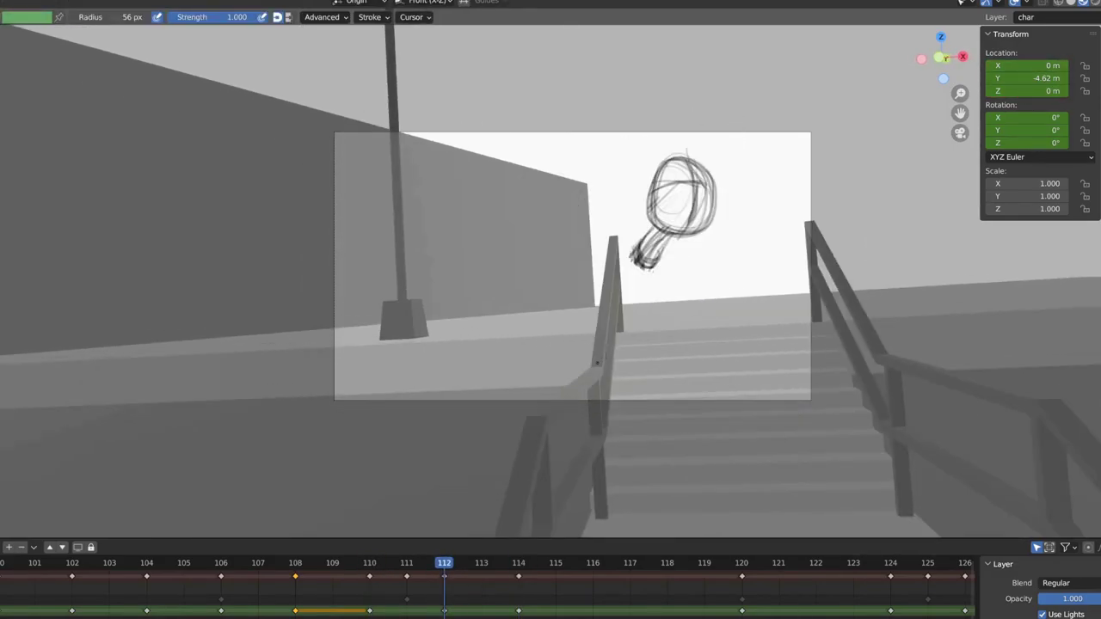
Add arm strokes to the right of the figure after comparing with frame 110.
key("Up")
key("Down")
key("Down")
key("Up")
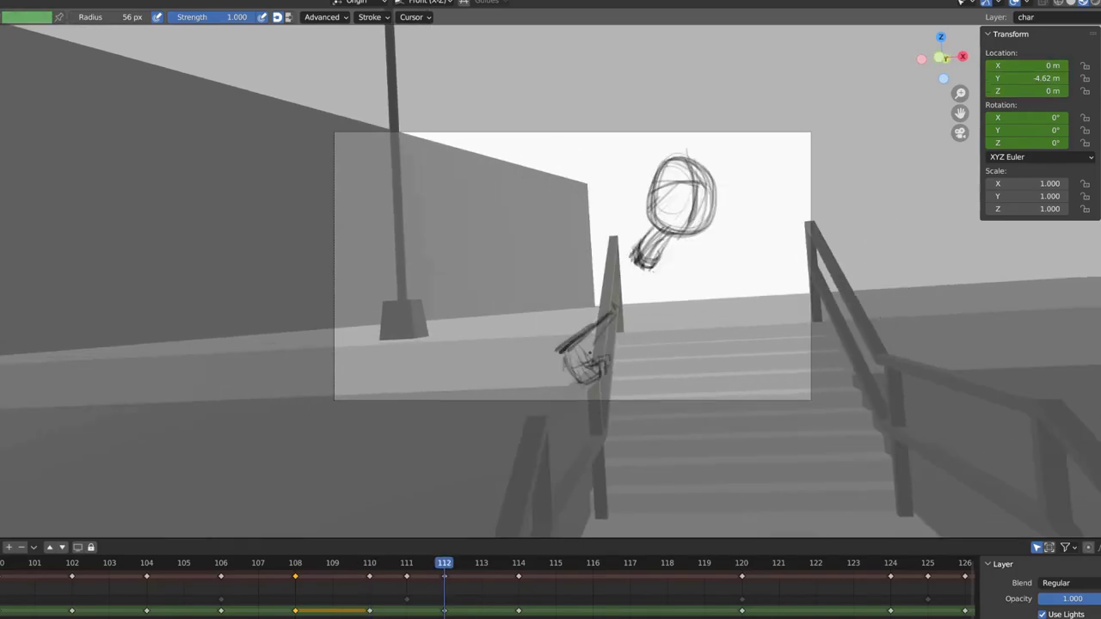
key("Down")
key("Up")
key("Up")
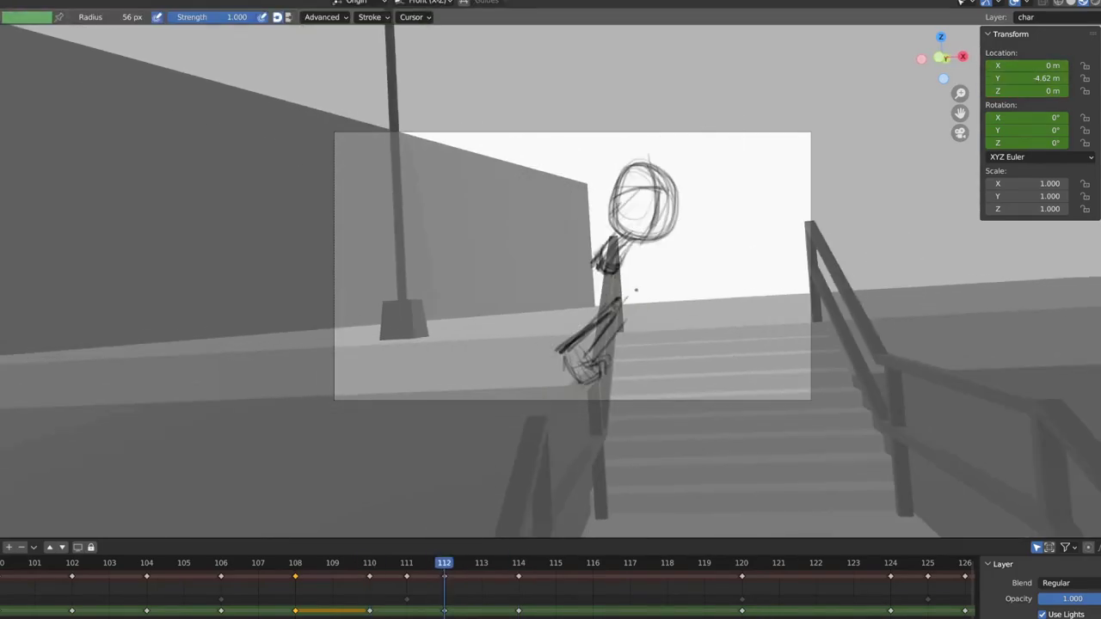
key("Down")
key("Up")
left_click_drag(610, 258, 692, 232)
Outline the face inside the head on frame 112, comparing against the neighbouring keyframe.
key("Down")
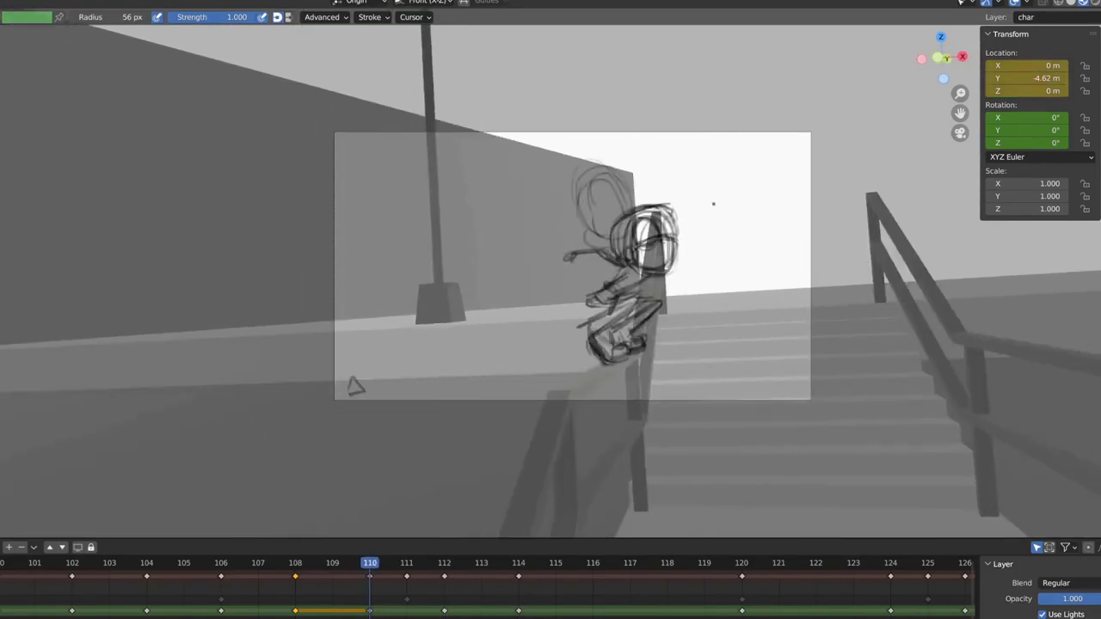
key("Up")
mouse_move(630, 176)
left_mouse_down()
mouse_move(647, 165)
mouse_move(597, 224)
left_mouse_up()
key("Down")
key("Up")
key("Down")
key("Down")
key("Down")
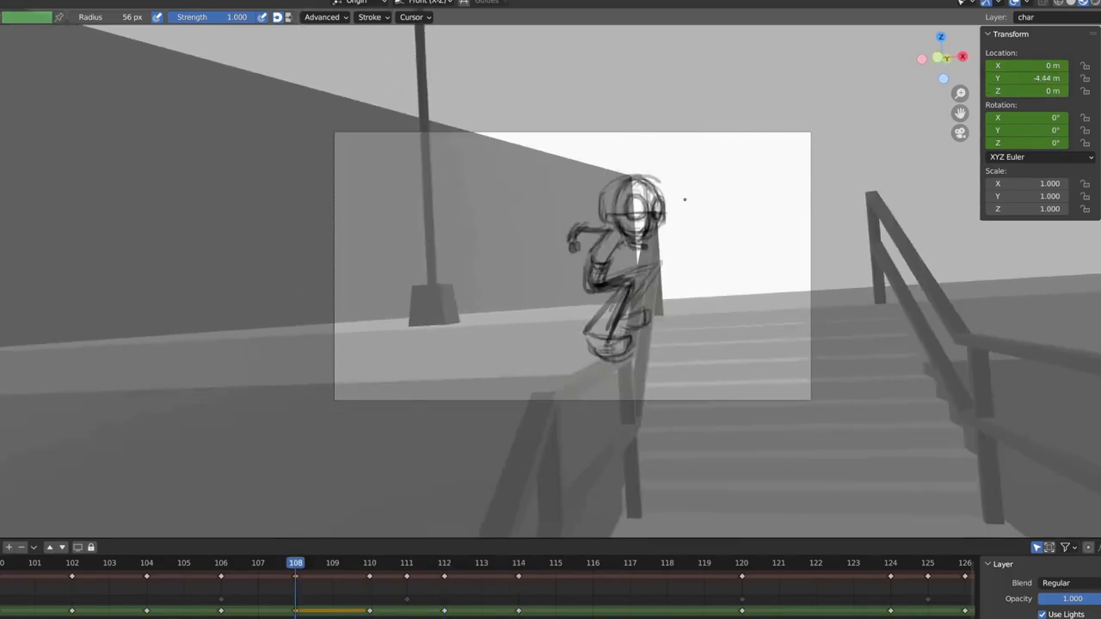
key("Up")
key("Up")
key("Up")
key("e")
key("d")
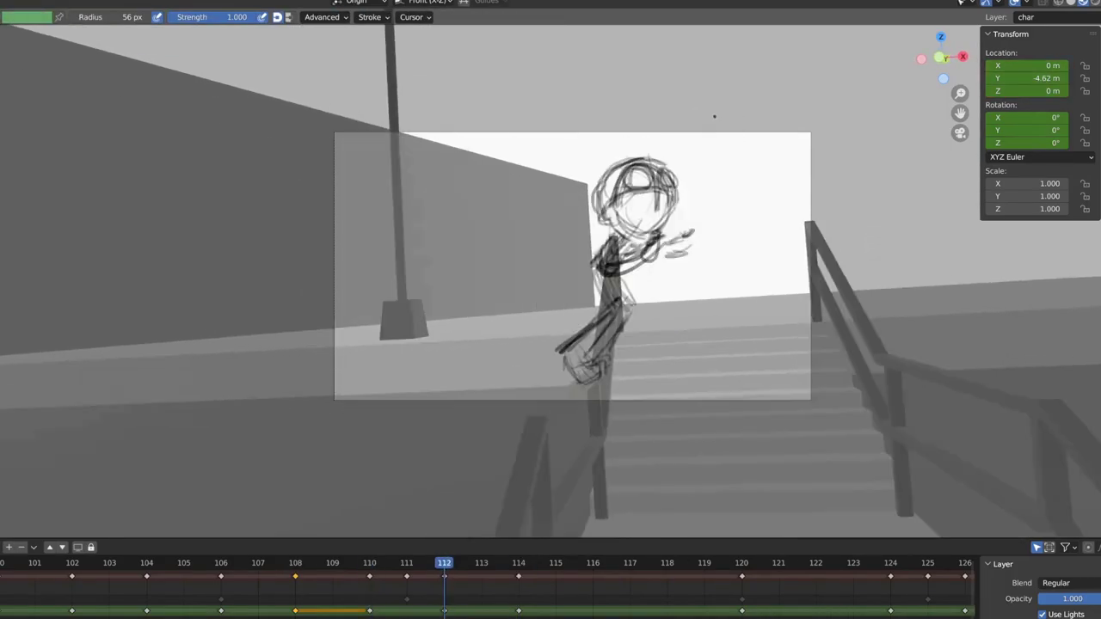
Move to frame 116, checking frames 112–114 and scrubbing the timeline.
key("Right")
key("Right")
key("Right")
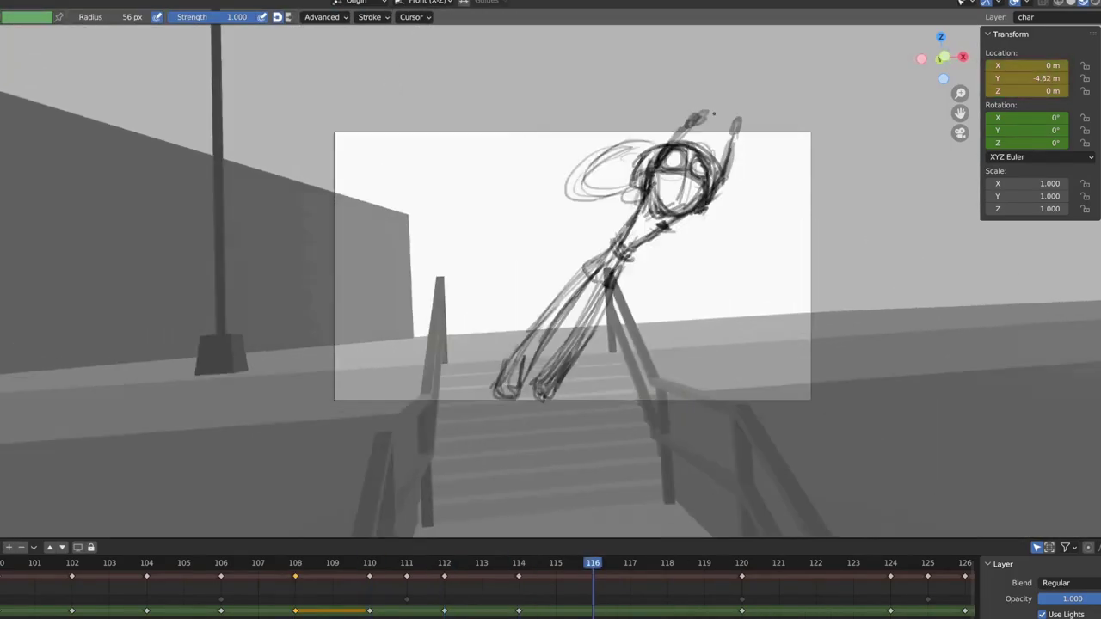
key("Left")
key("Left")
key("Right")
key("Right")
key("Left")
key("Left")
key("Left")
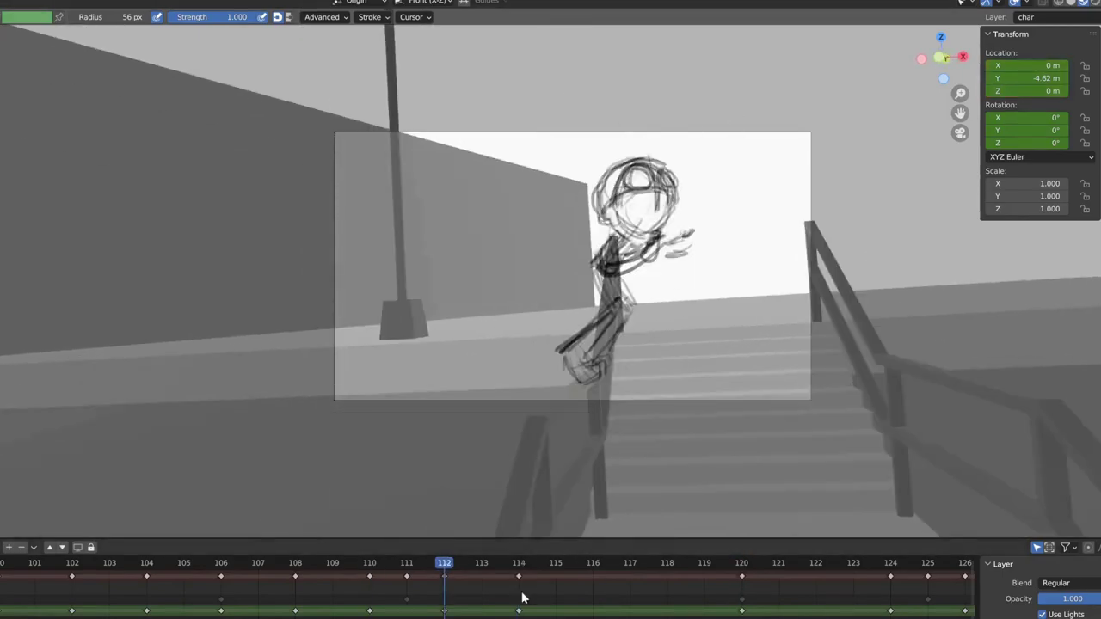
key("Right")
key("Right")
key("Left")
key("Right")
left_click_drag(445, 586, 593, 586)
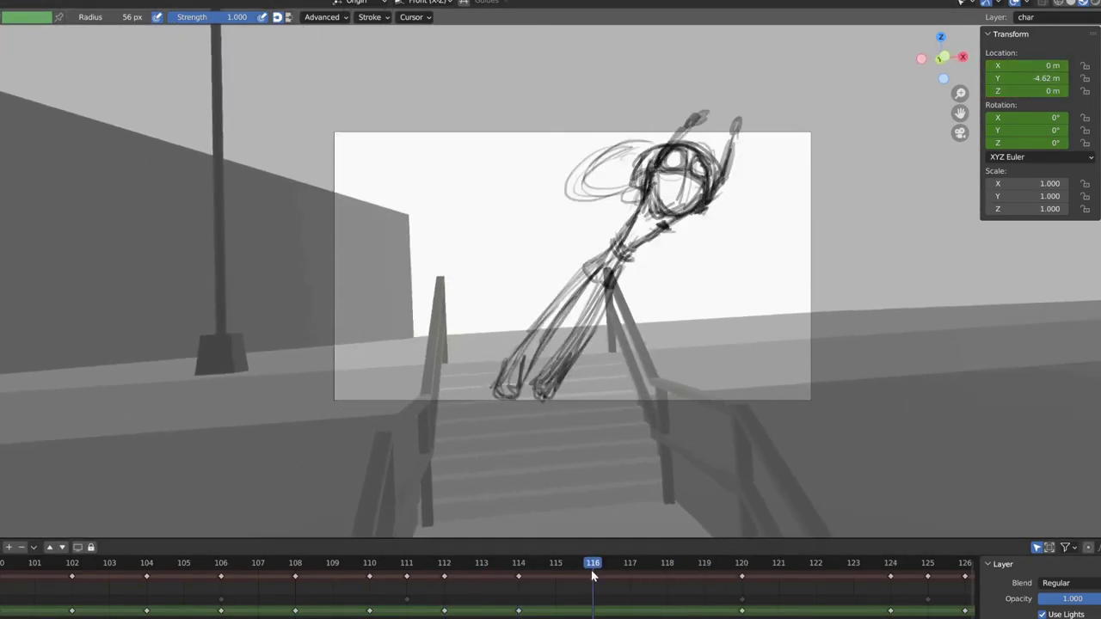
key("ctrl+Tab")
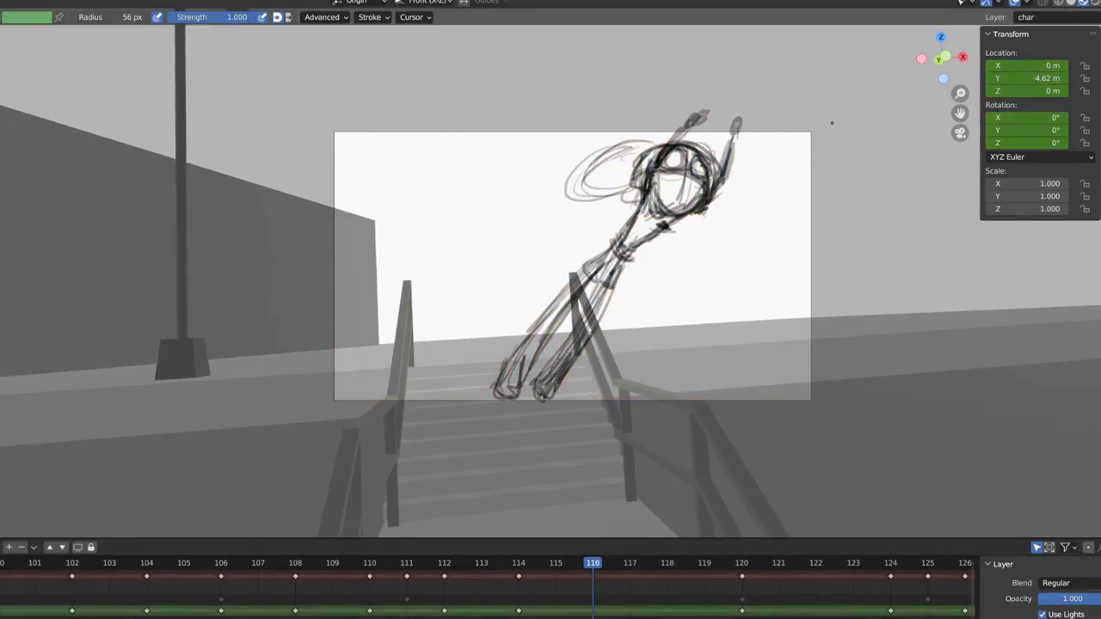
Sketch the head and the base of the neck on frame 116, comparing with frame 114.
key("Left")
key("Left")
key("Right")
key("Right")
key("Left")
key("Left")
key("Right")
key("Right")
left_click_drag(658, 142, 640, 185)
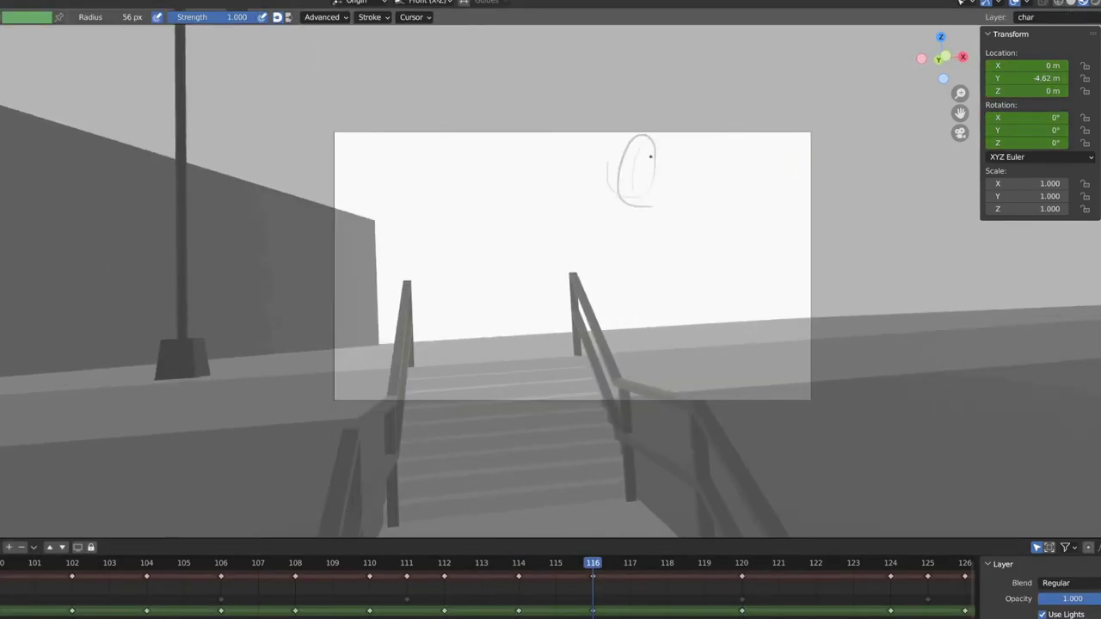
key("Left")
key("Left")
key("Right")
key("Right")
left_click_drag(619, 256, 612, 262)
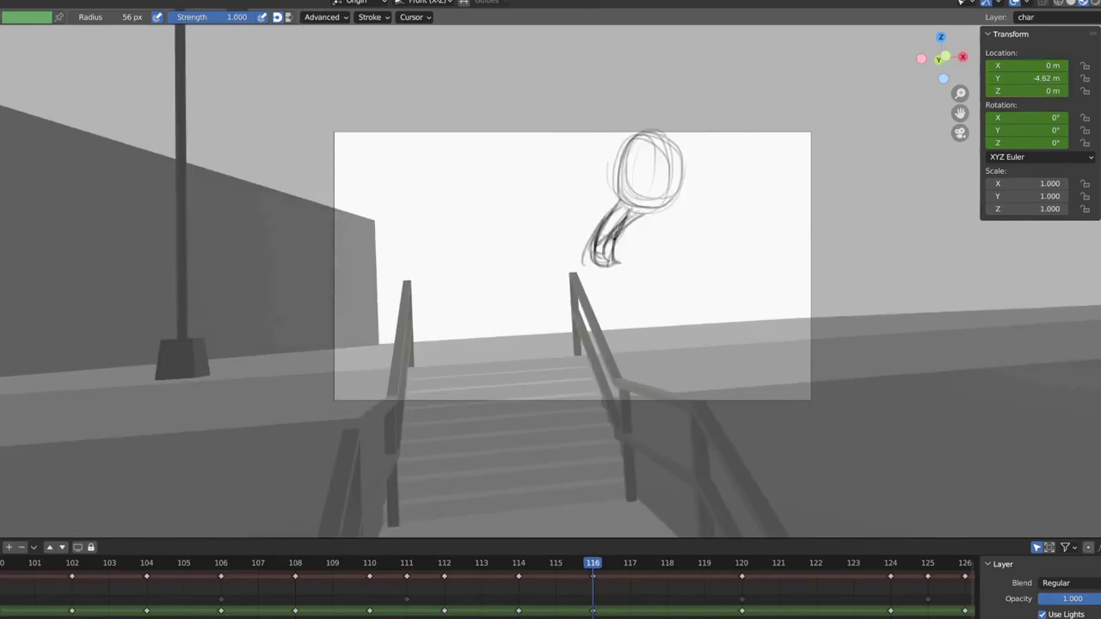
key("Left")
key("Left")
key("Right")
key("Right")
key("Left")
key("Left")
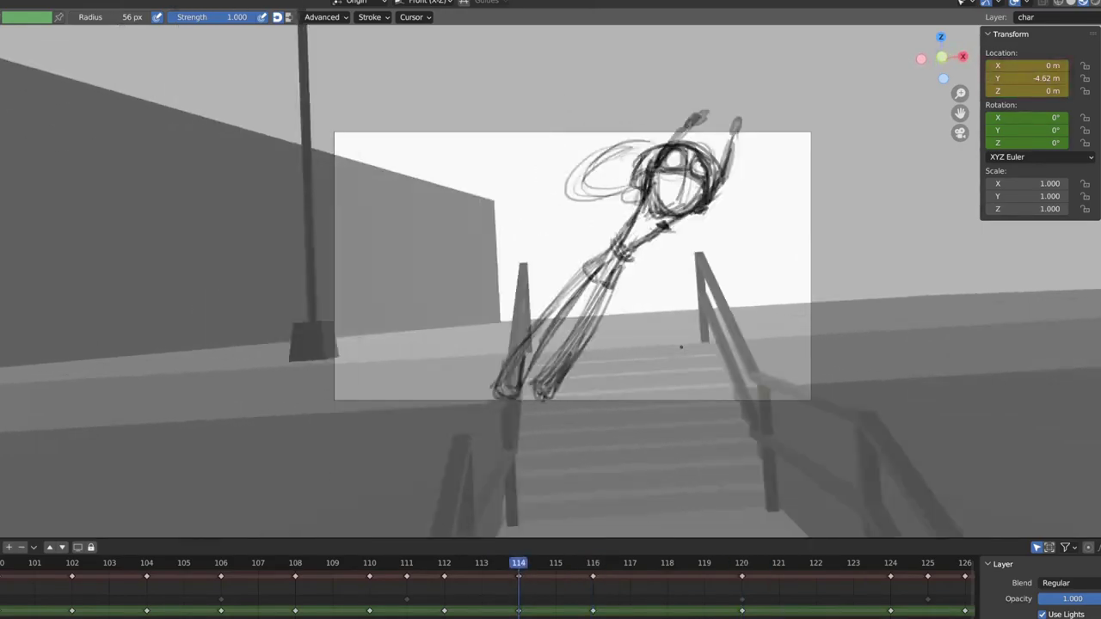
key("Right")
key("Right")
Try a hip curve and a leg line below the neck, then undo them.
left_click_drag(604, 261, 672, 277)
key("Left")
key("Left")
mouse_move(665, 297)
left_mouse_down()
mouse_move(648, 340)
mouse_move(658, 350)
left_mouse_up()
key("Right")
key("Right")
left_click_drag(537, 357, 524, 375)
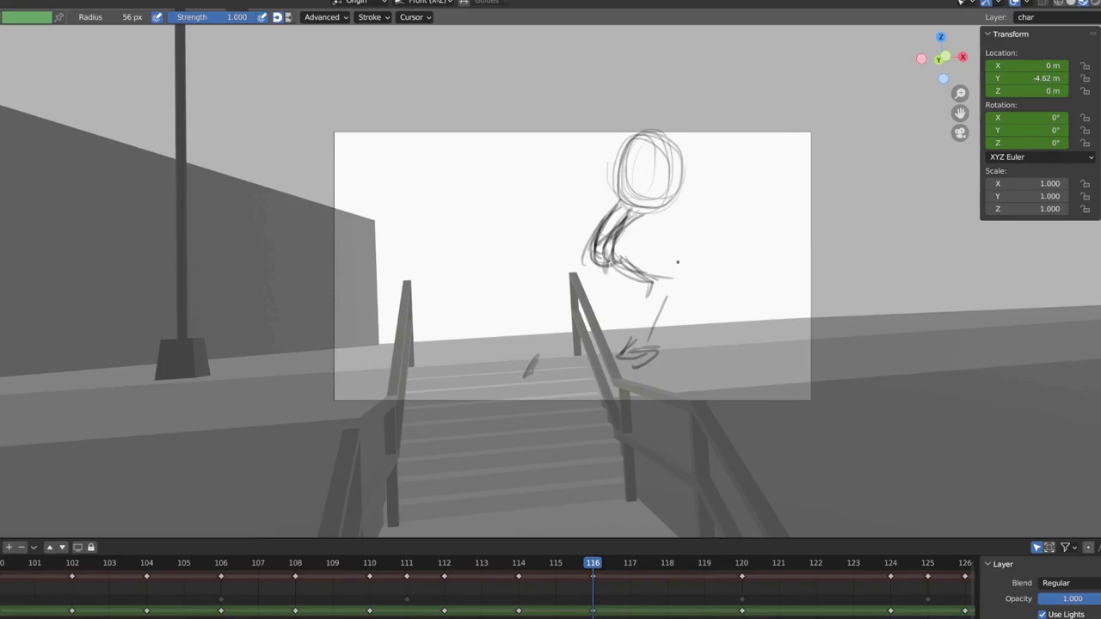
key("ctrl+z")
key("ctrl+z")
key("ctrl+z")
key("ctrl+Tab")
key("Left")
key("Right")
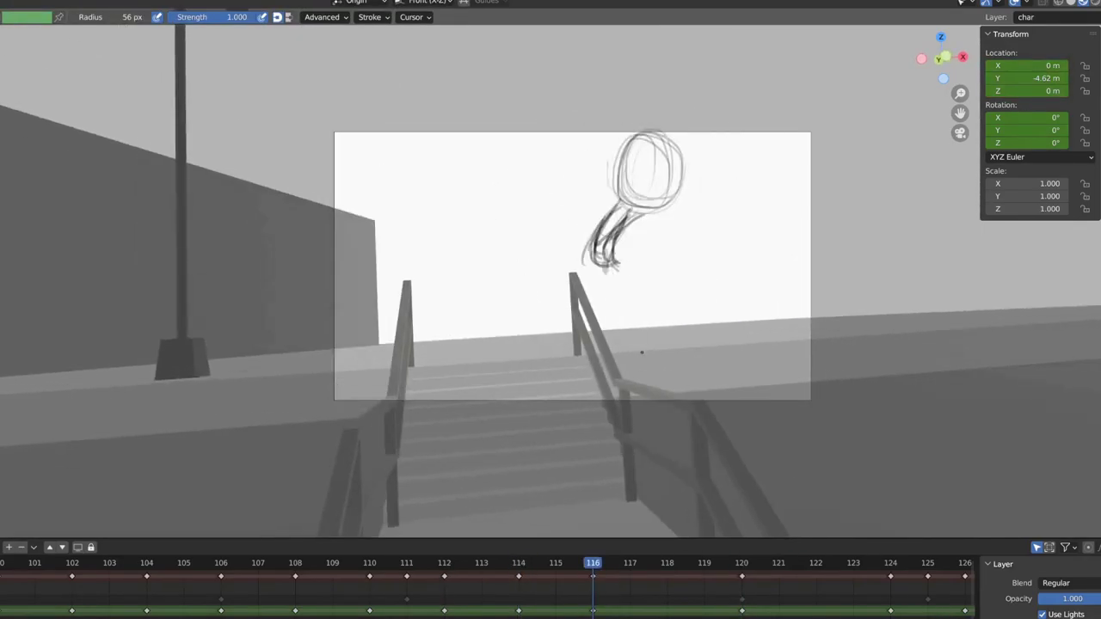
Draw the body line down to a foot at the railing and delete the stray marks.
left_click_drag(612, 262, 633, 310)
left_click_drag(624, 322, 602, 391)
key("ctrl+Tab")
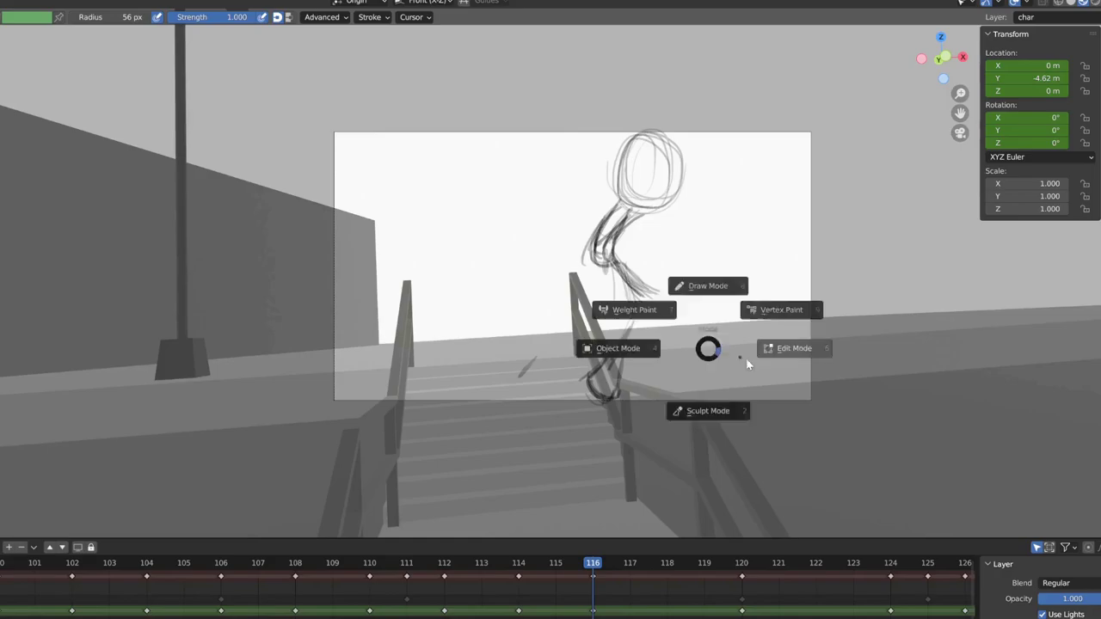
key("x")
left_click(659, 312)
Draw both legs from the hips to the railing, then undo a redrawn right leg.
left_click_drag(618, 262, 606, 391)
key("Down")
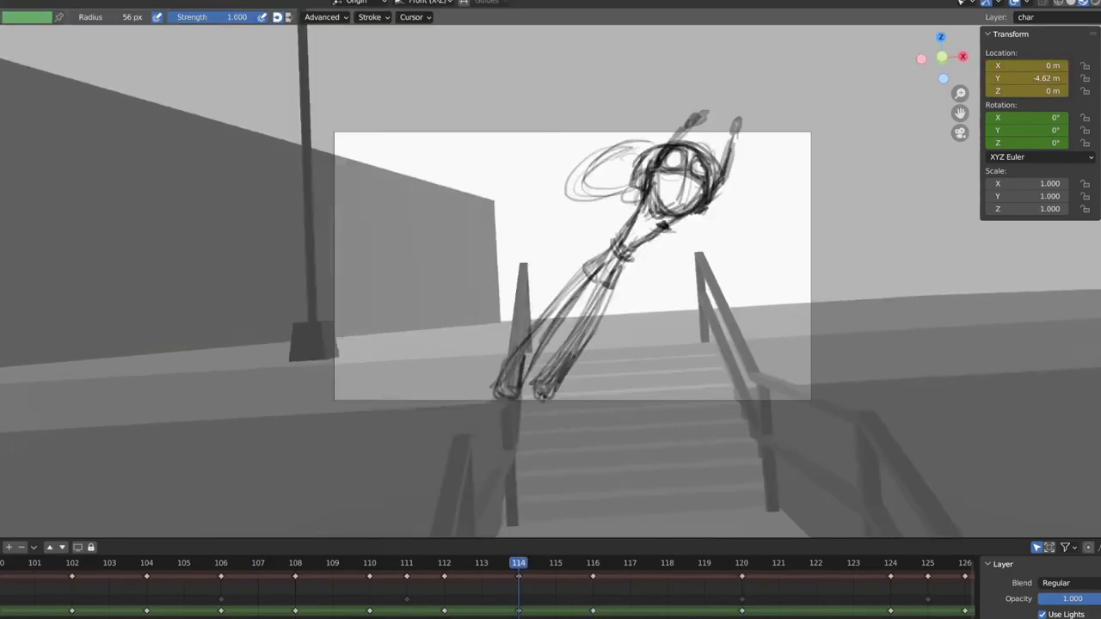
key("Up")
mouse_move(542, 353)
left_mouse_down()
mouse_move(524, 387)
mouse_move(568, 275)
mouse_move(550, 370)
left_mouse_up()
mouse_move(636, 284)
left_mouse_down("ctrl")
mouse_move(607, 378)
mouse_move(615, 400)
left_mouse_up("ctrl")
left_click_drag(632, 259, 626, 344)
left_click_drag(612, 365, 645, 353)
key("Down")
key("Up")
key("ctrl+z")
key("ctrl+z")
key("ctrl+z")
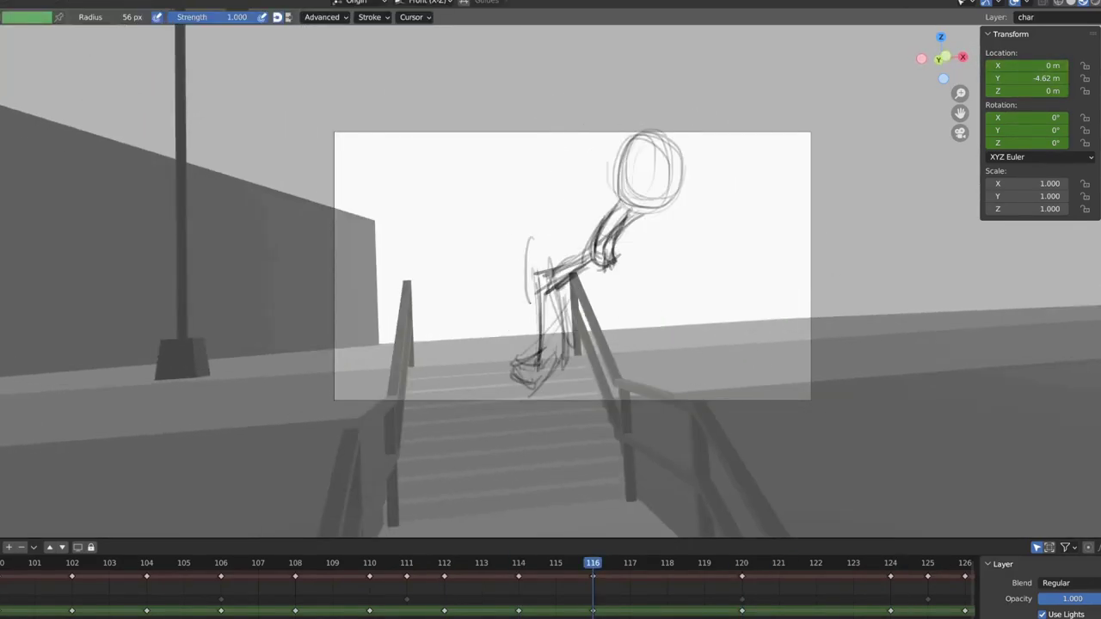
Add another leg stroke on frame 116, alternating between Edit and Draw mode.
key("Tab")
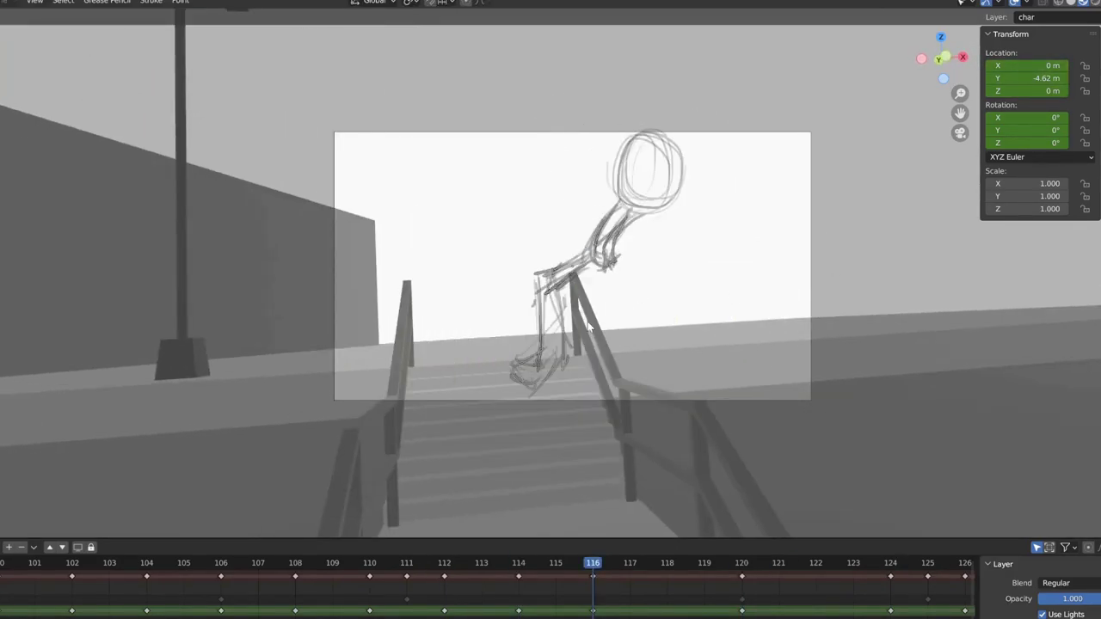
key("Tab")
key("Up")
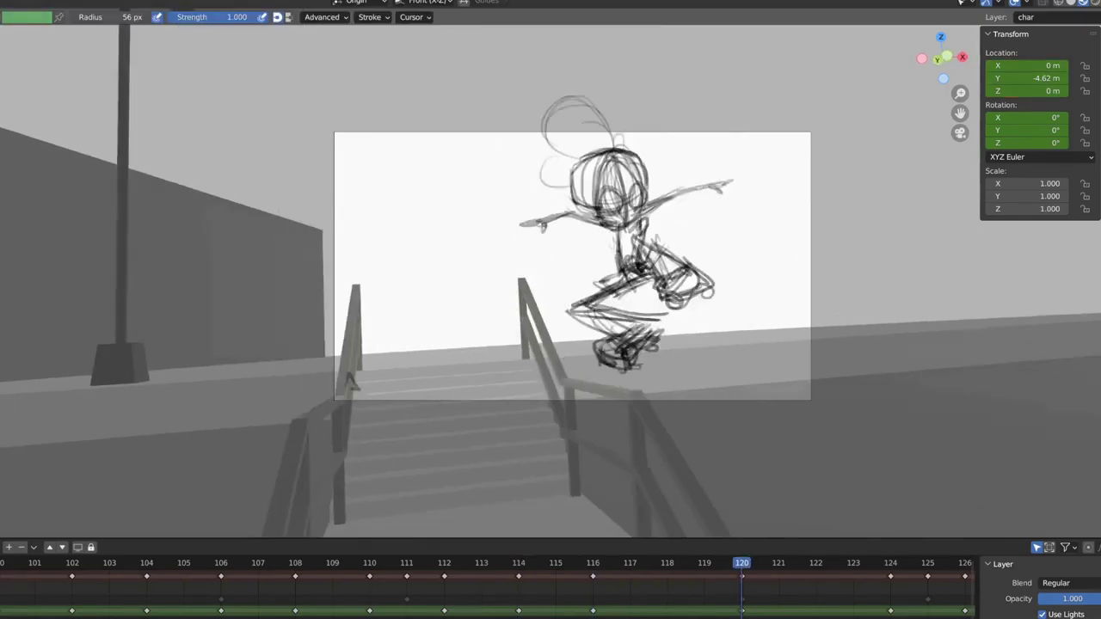
key("Down")
left_click_drag(606, 258, 654, 348)
key("Down")
key("Up")
key("ctrl+Tab")
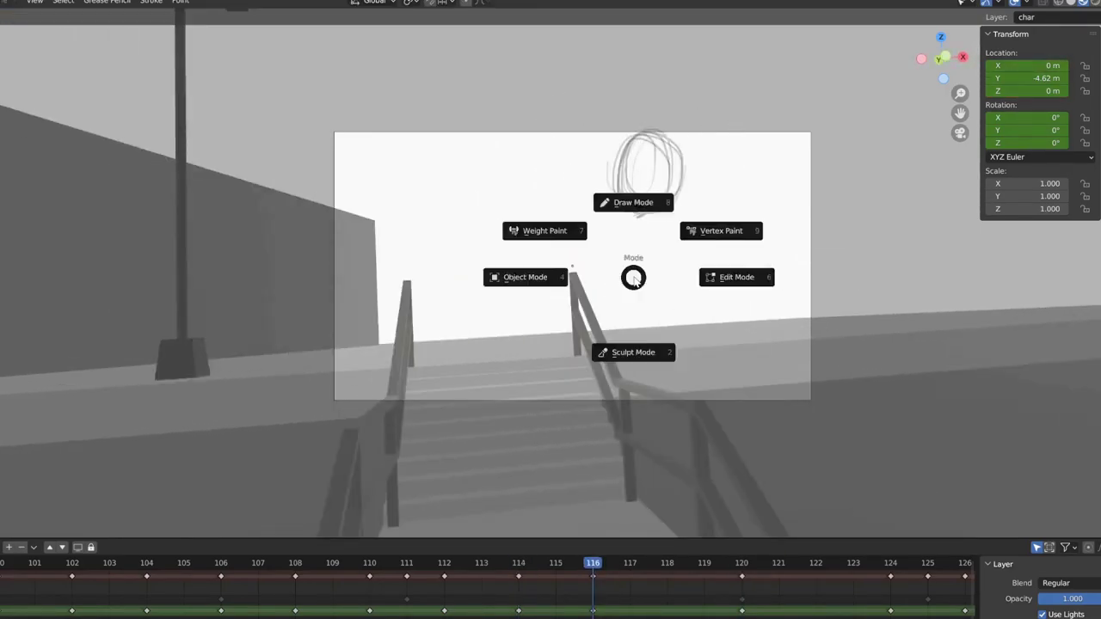
key("ctrl+Tab")
left_click(688, 282)
key("Tab")
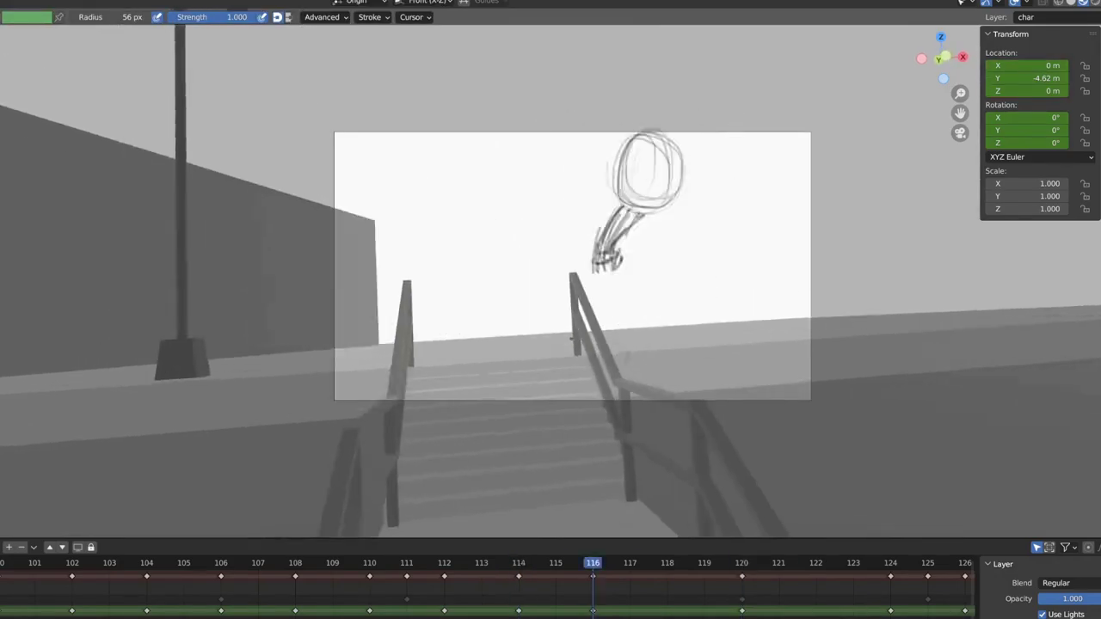
Redraw the leg strokes below the torso, comparing against frames 114 and 120.
mouse_move(594, 275)
left_mouse_down()
mouse_move(537, 365)
mouse_move(593, 386)
left_mouse_up()
key("Tab")
key("Tab")
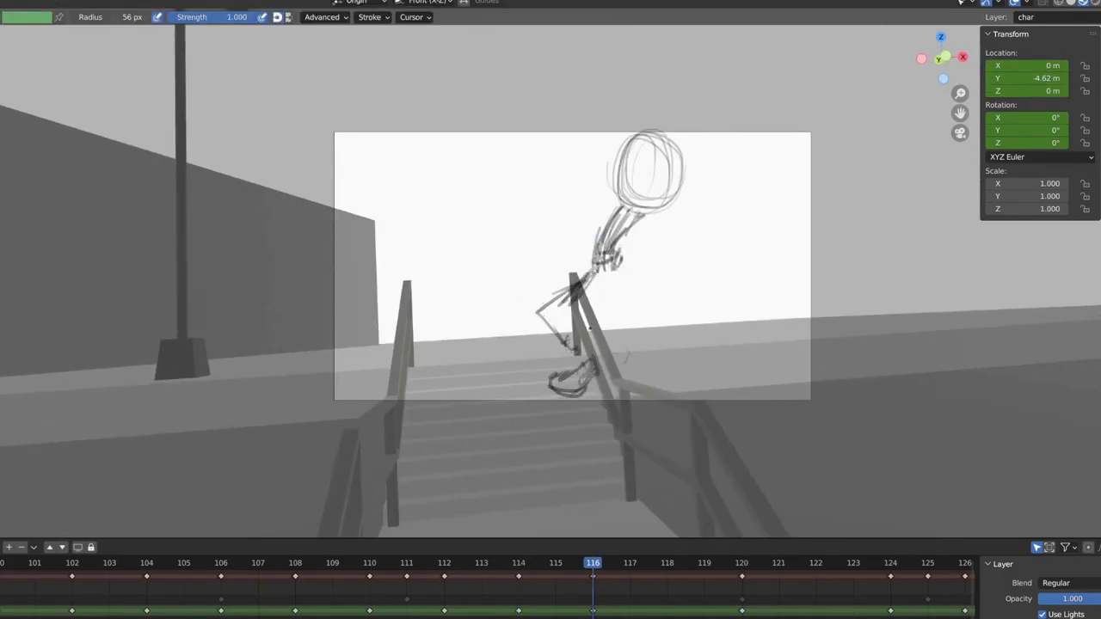
left_click_drag(623, 327, 637, 349)
left_click_drag(619, 258, 649, 353)
key("Up")
key("Down")
key("Tab")
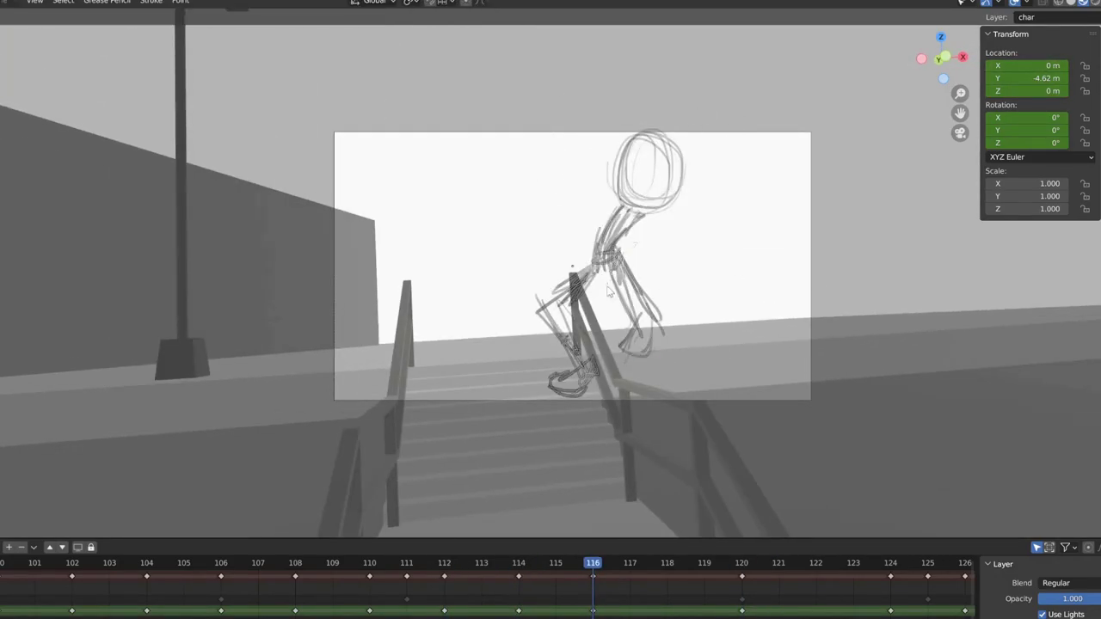
key("Tab")
key("Down")
key("Up")
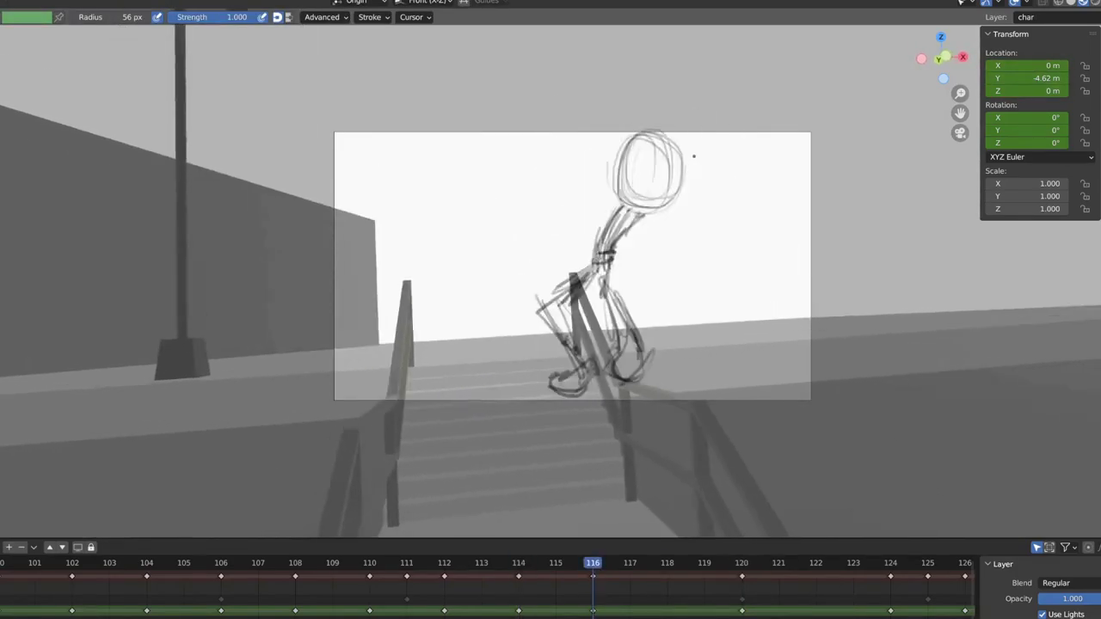
key("Down")
key("Up")
Add strokes around the lower foot and head, and sketch the raised arm.
left_click_drag(612, 340, 658, 320)
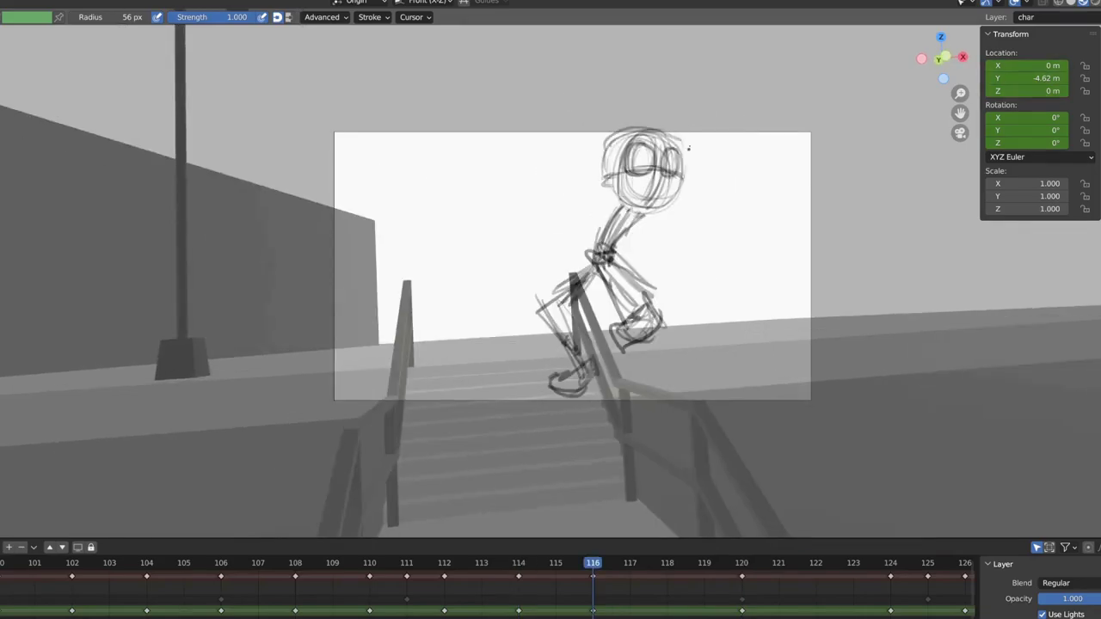
left_click_drag(692, 184, 737, 153)
left_click_drag(581, 148, 598, 199)
key("Up")
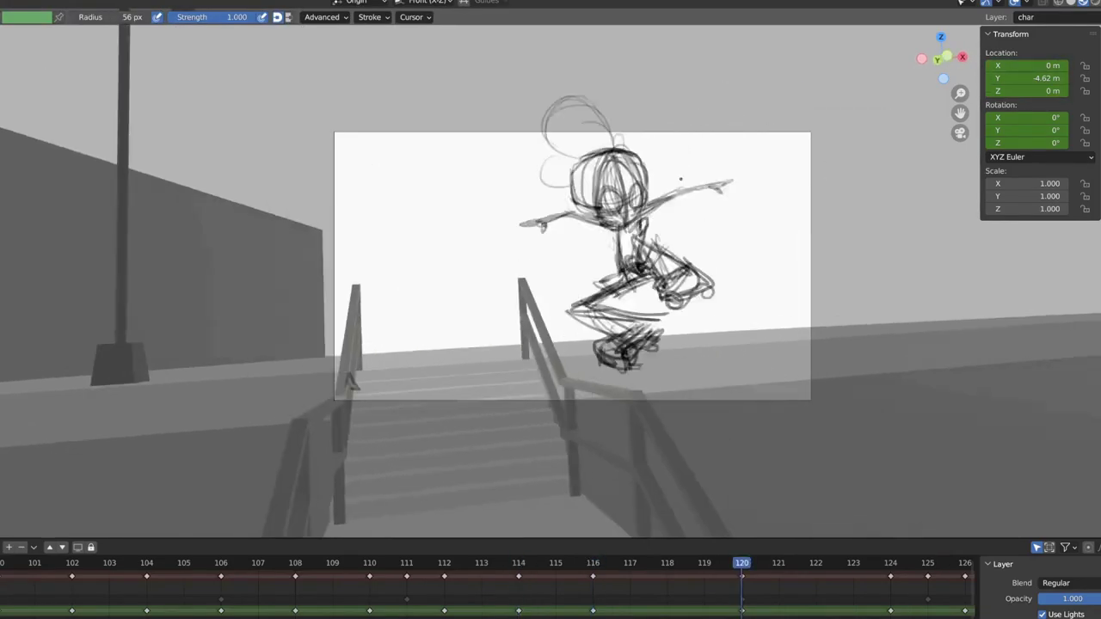
key("Down")
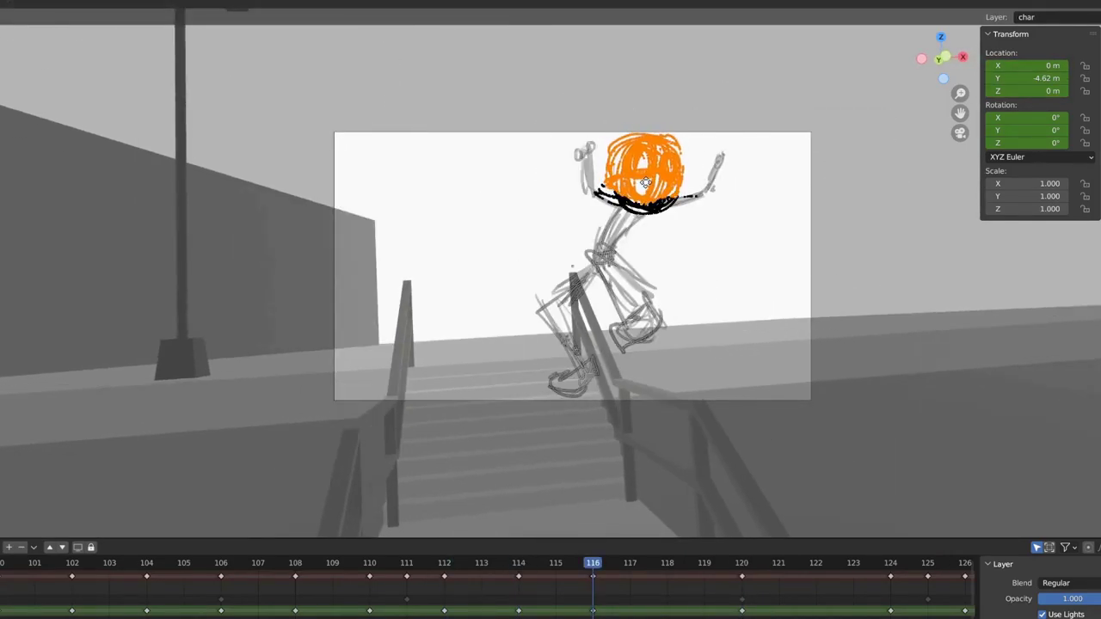
key("Down")
key("Down")
key("Up")
key("Up")
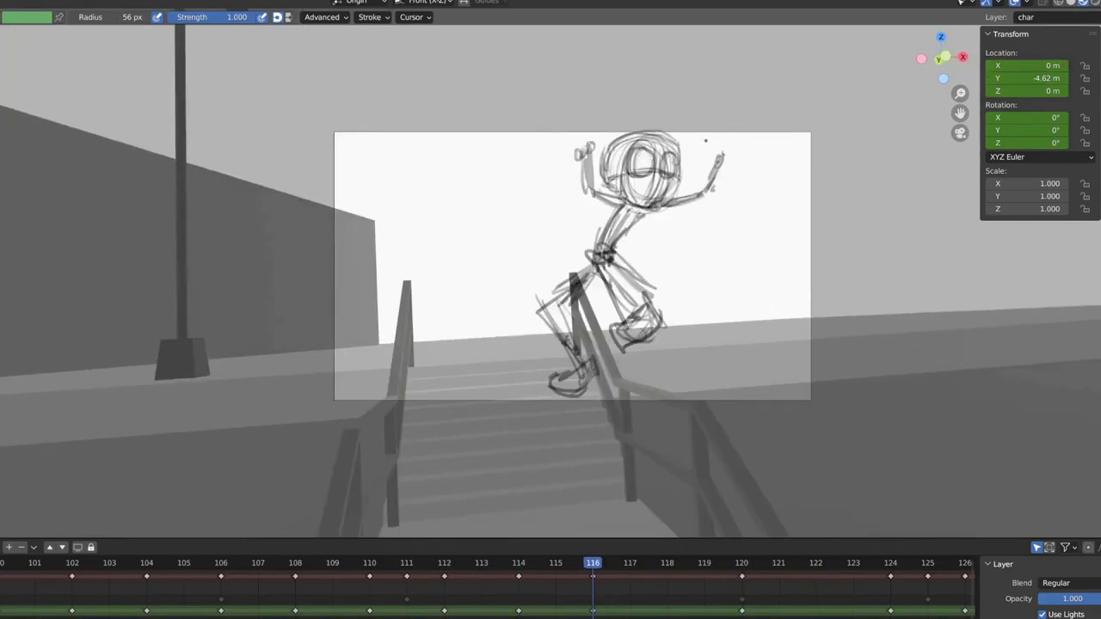
Step through the neighbouring keyframes from 112 to 118 to check the motion.
key("Tab")
key("Tab")
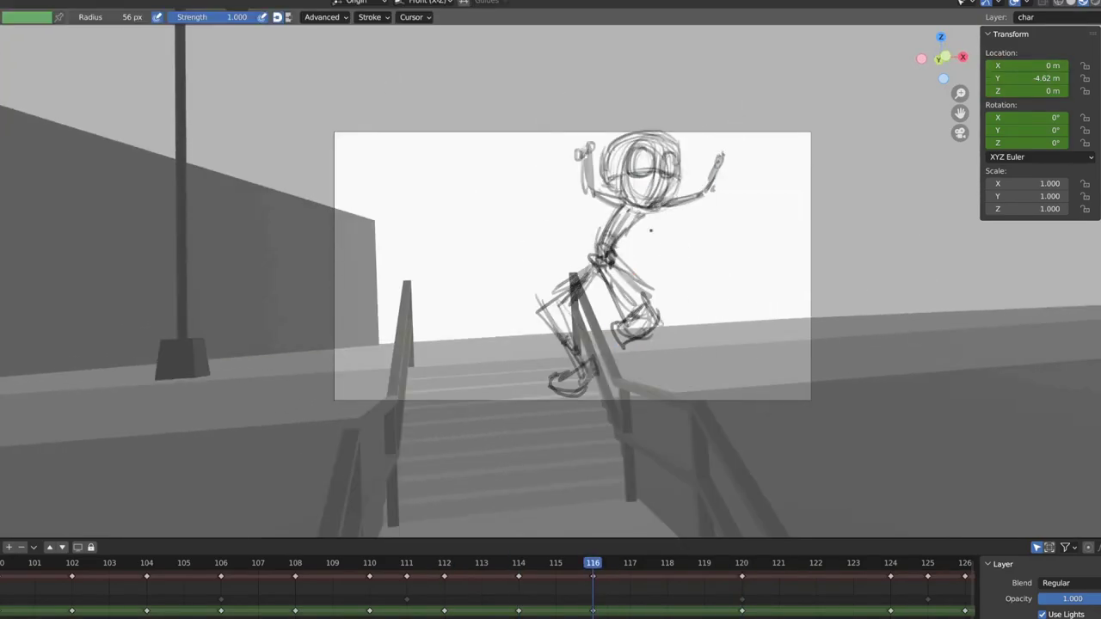
key("Down")
key("Up")
key("Up")
key("Down")
key("Down")
key("Down")
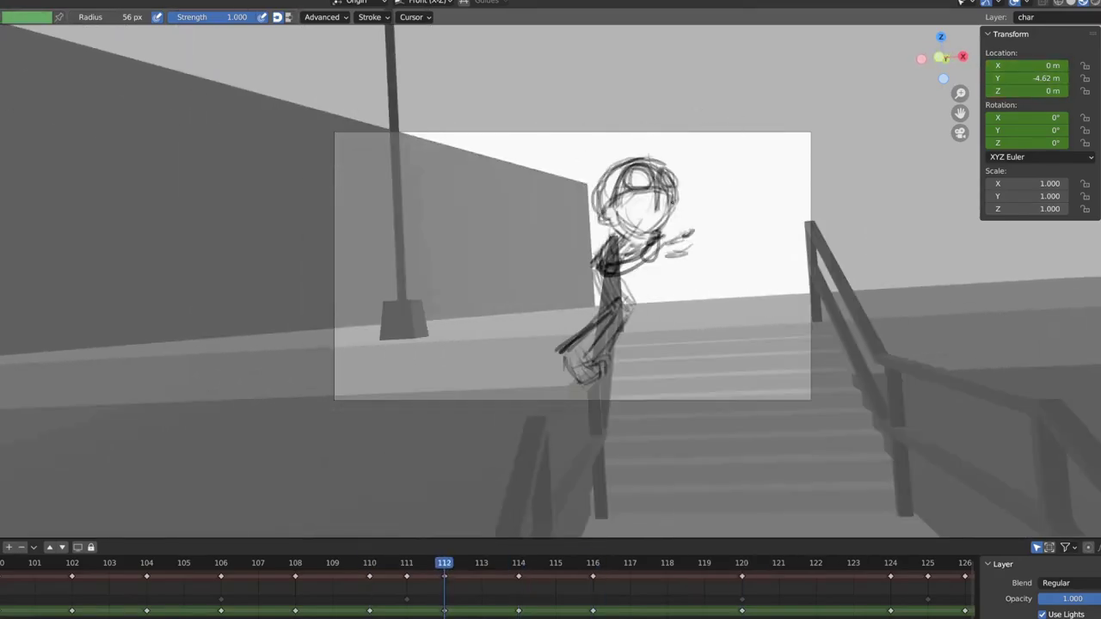
key("Down")
key("Up")
key("Up")
key("Up")
key("Down")
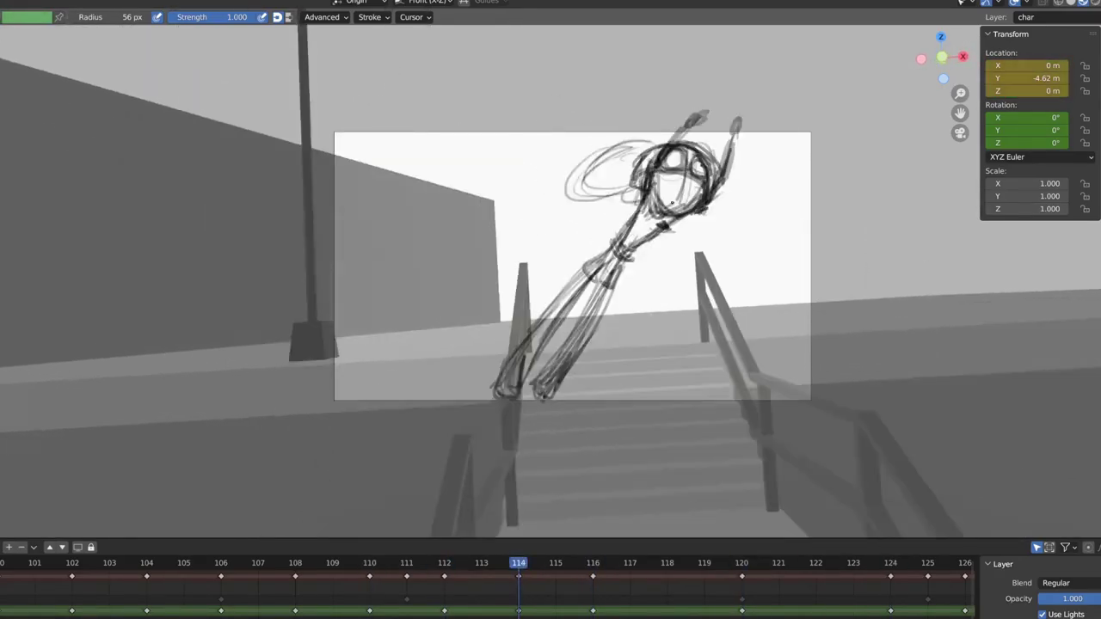
key("Up")
key("Right")
key("Right")
key("Right")
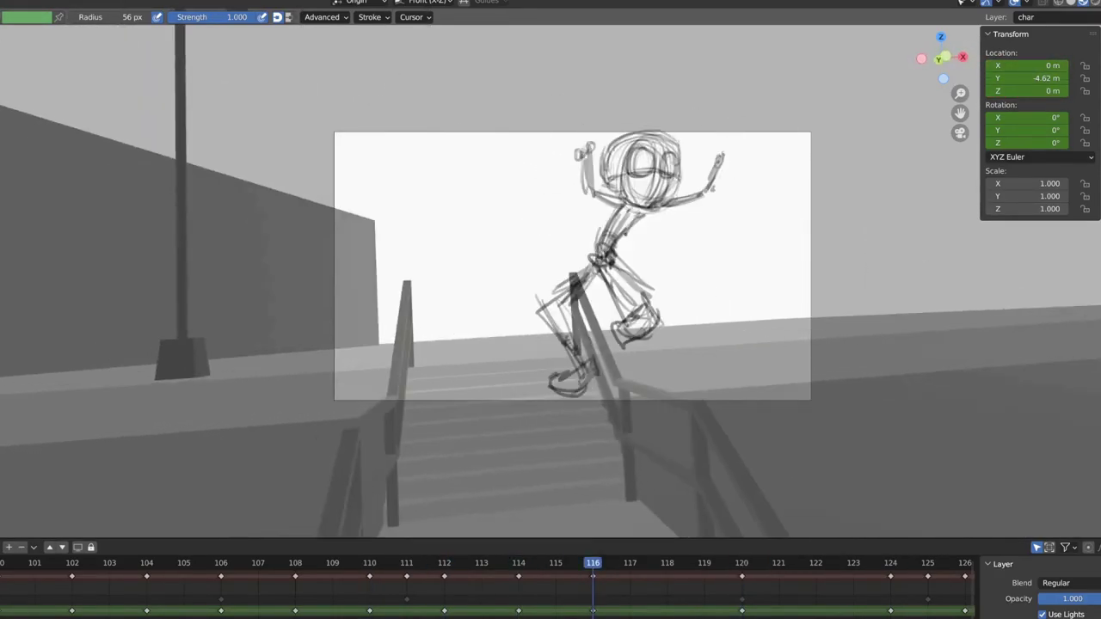
key("Tab")
key("Left")
Select the Grease Pencil object and start sketching the head on frame 118.
left_click(626, 163)
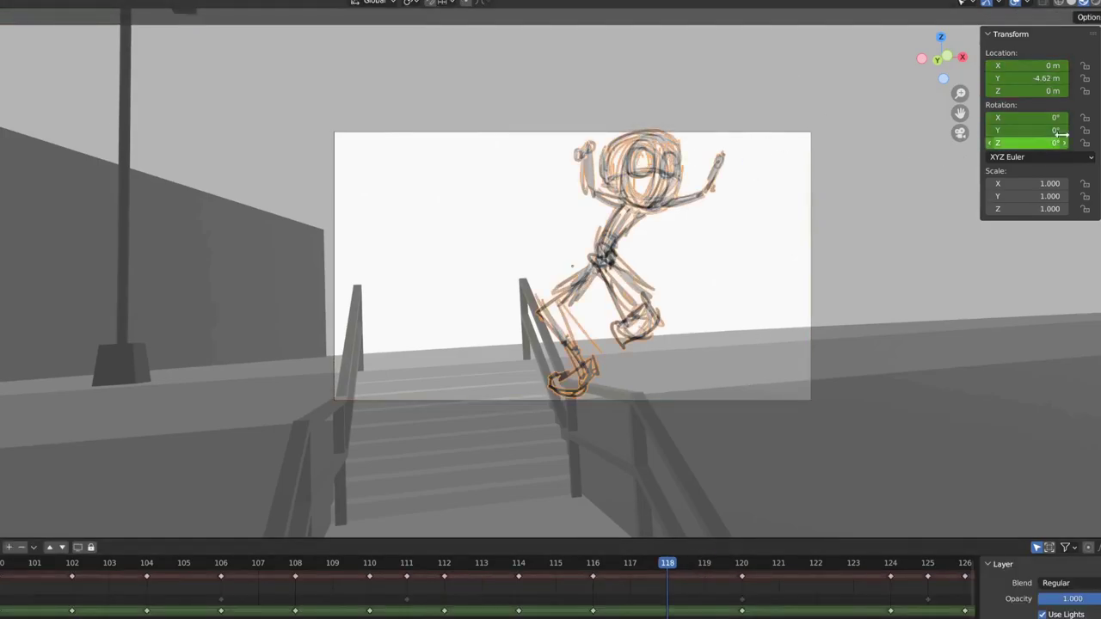
key("Tab")
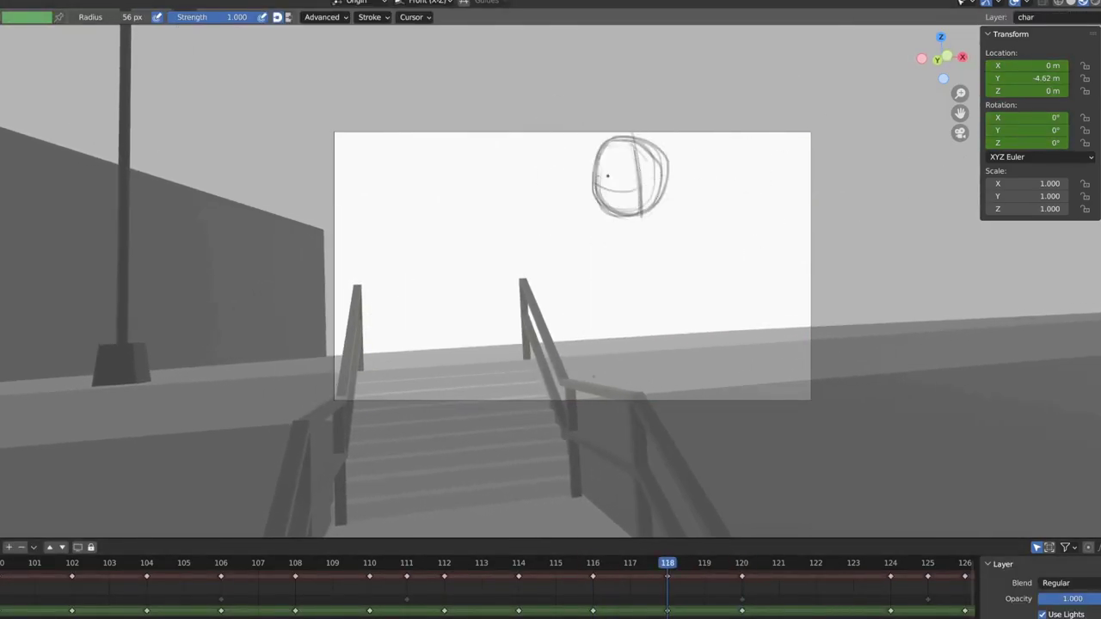
key("Down")
key("Up")
left_click_drag(662, 268, 684, 309)
key("Up")
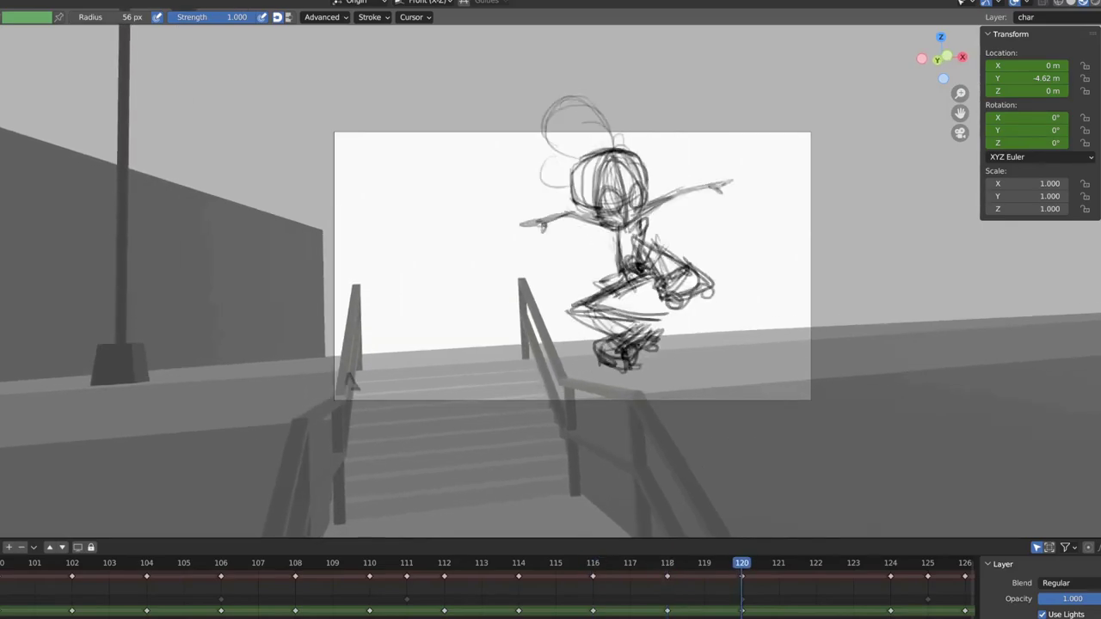
key("Down")
key("Down")
key("Up")
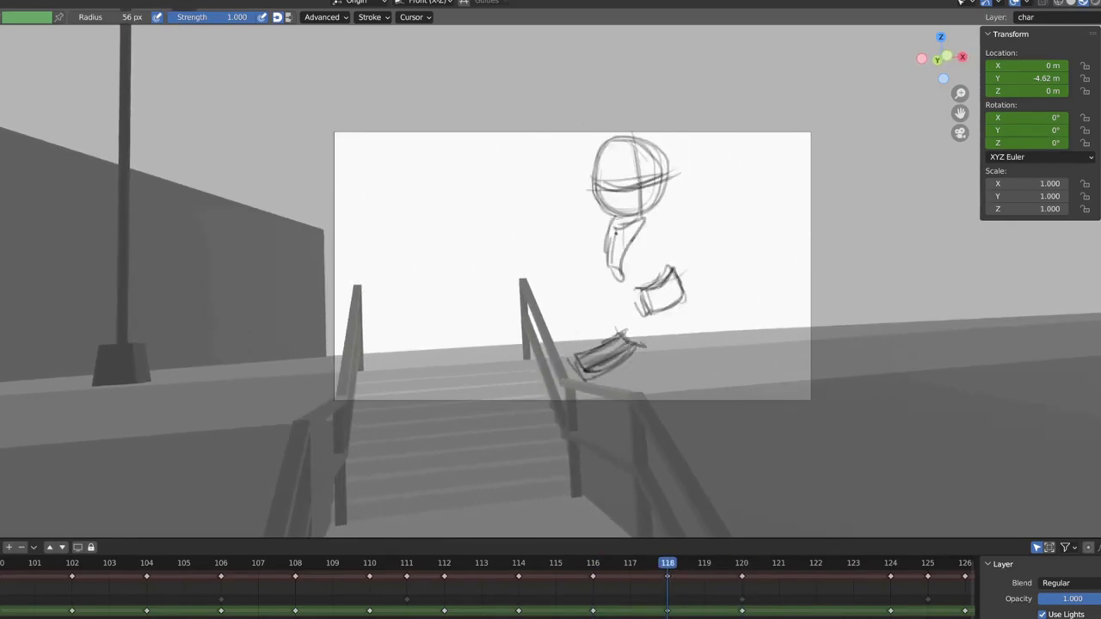
Darken the torso box and thicken the diagonal leg lines, comparing with frame 116.
left_click_drag(637, 293, 680, 274)
key("Up")
key("Down")
left_click_drag(547, 303, 602, 340)
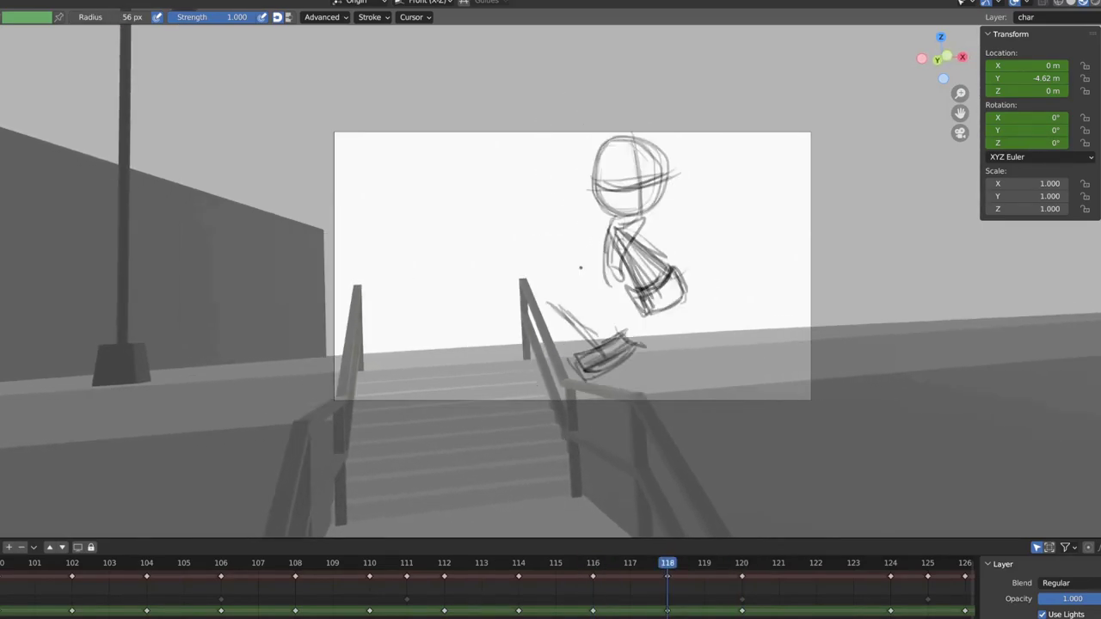
left_click_drag(558, 296, 621, 341)
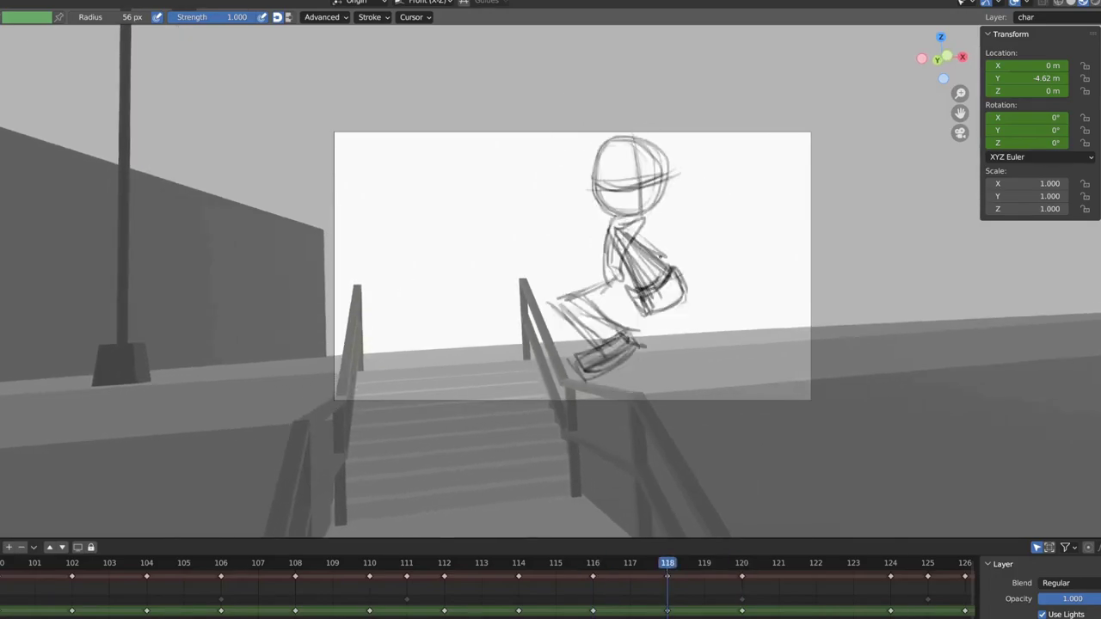
key("Down")
key("Up")
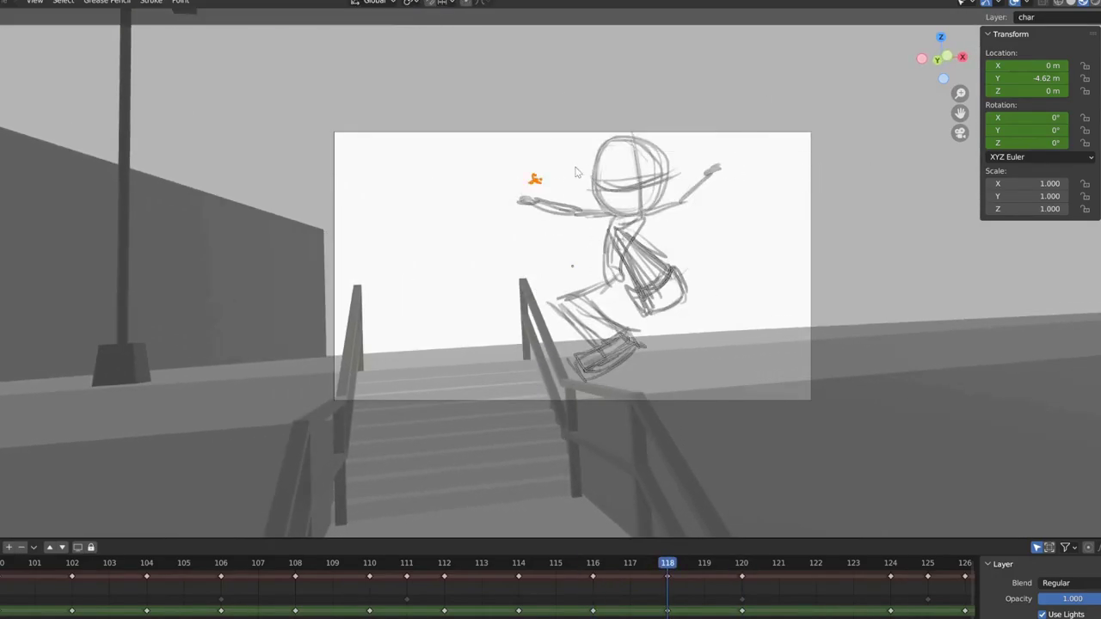
key("Down")
key("Up")
key("Up")
key("Down")
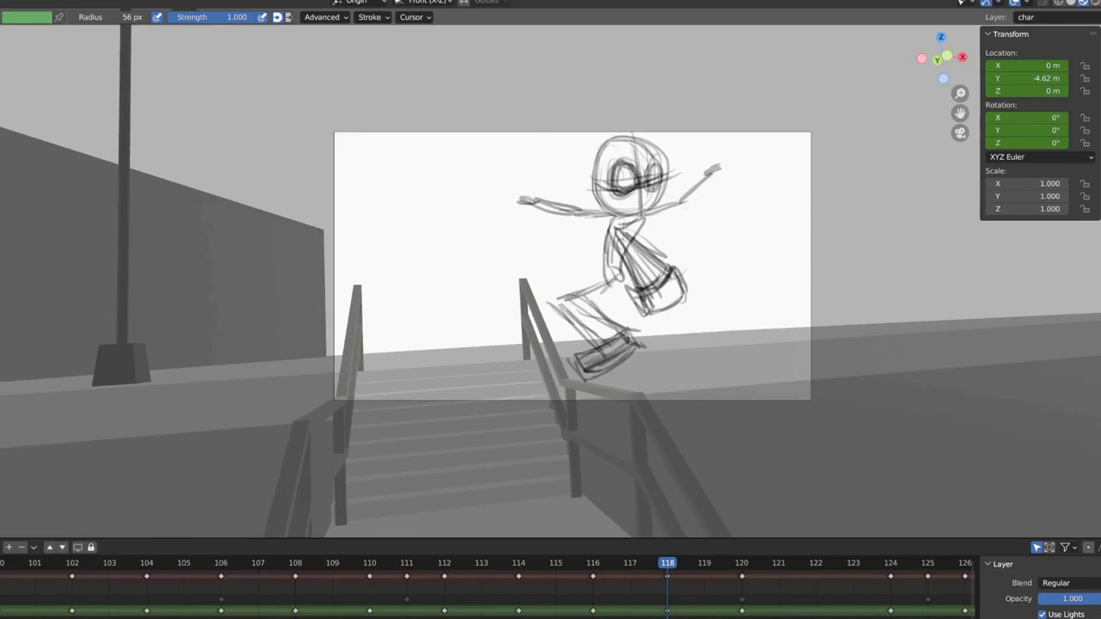
Return to Draw mode via the Ctrl+Tab pie and add a curved stroke around the head.
key("Tab")
key("ctrl+Tab")
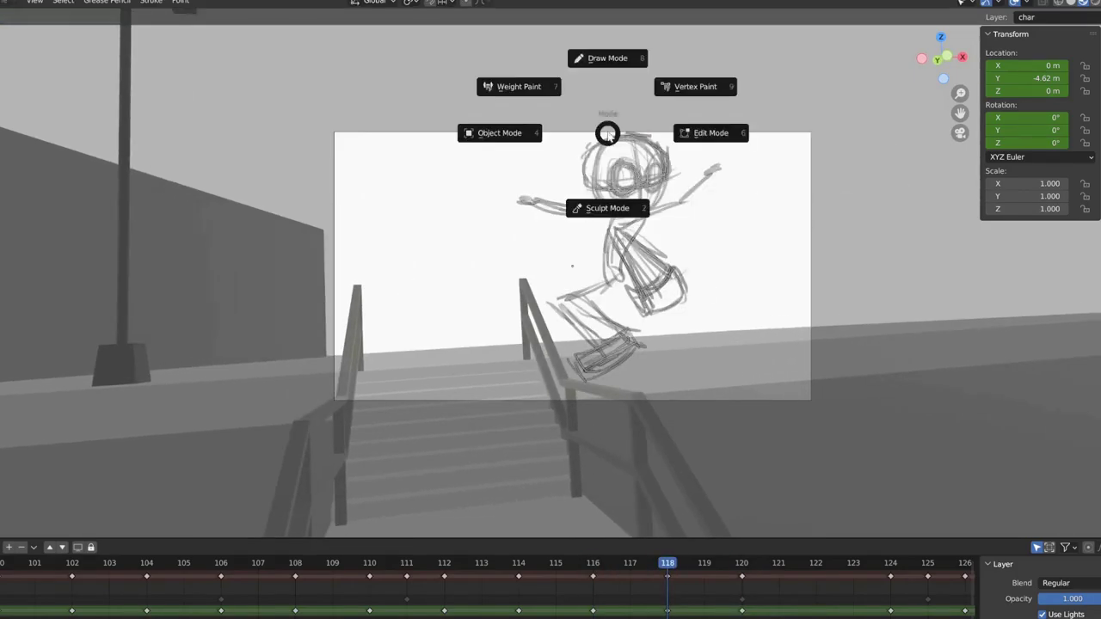
left_click(607, 58)
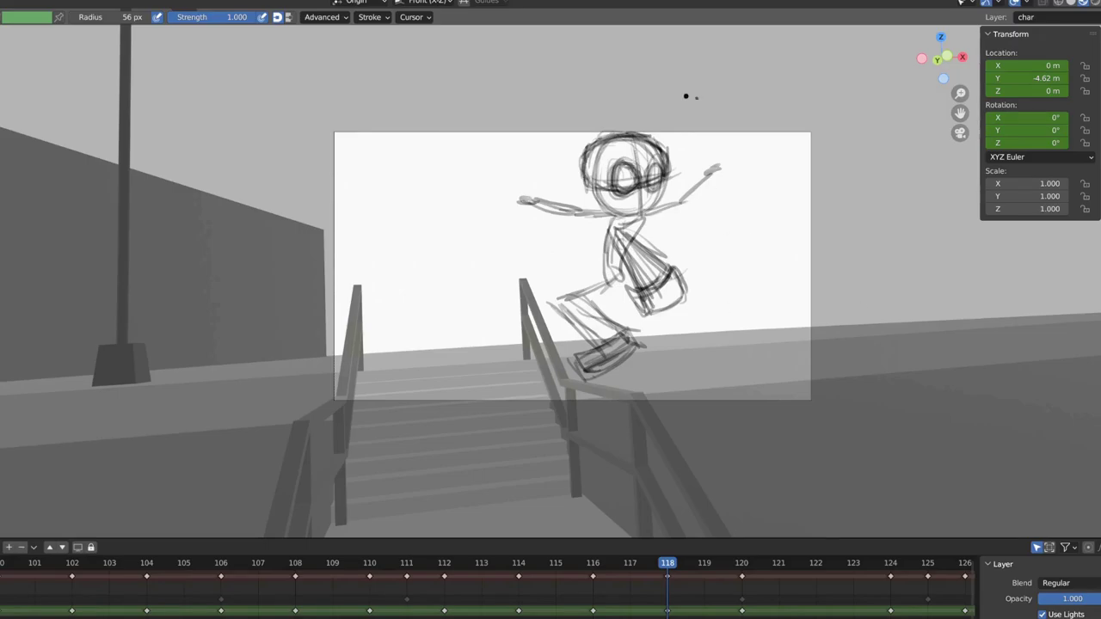
left_click_drag(686, 96, 692, 102)
key("Up")
Go to frame 122 and compare it with the poses on frames 120 and 124.
key("Right")
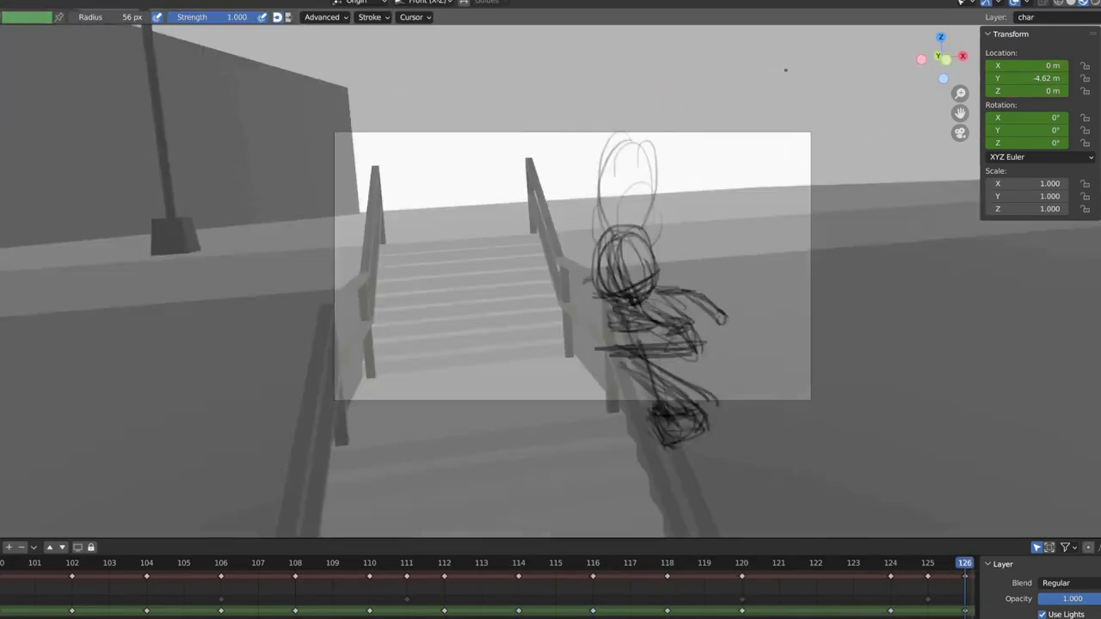
key("Left")
key("Left")
key("Left")
key("Right")
key("Right")
key("Right")
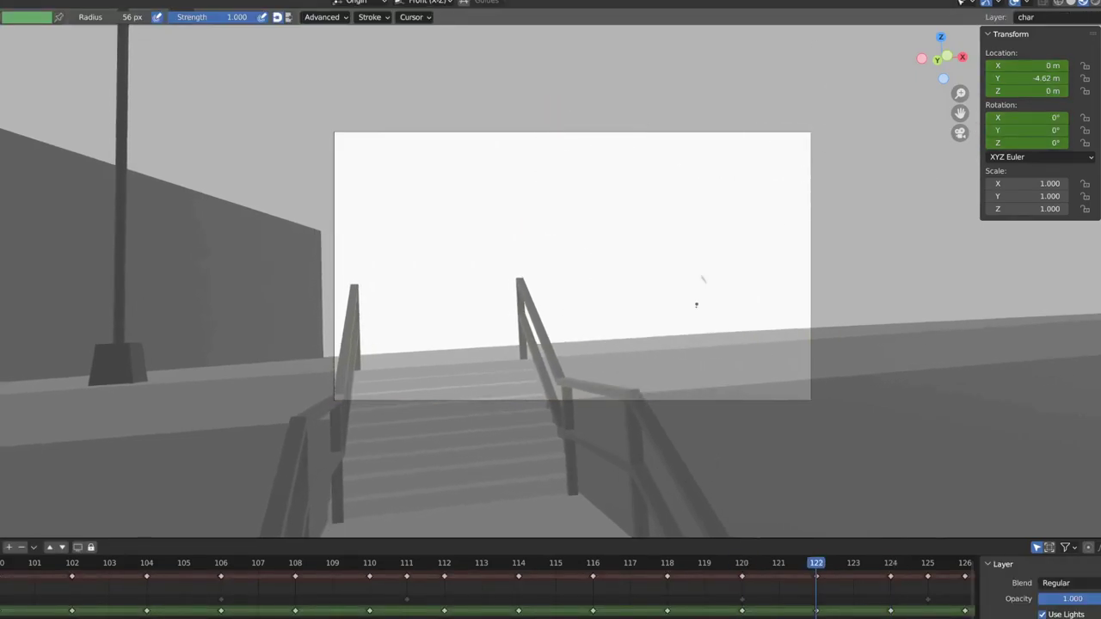
key("Left")
key("Left")
key("Right")
key("Right")
key("Right")
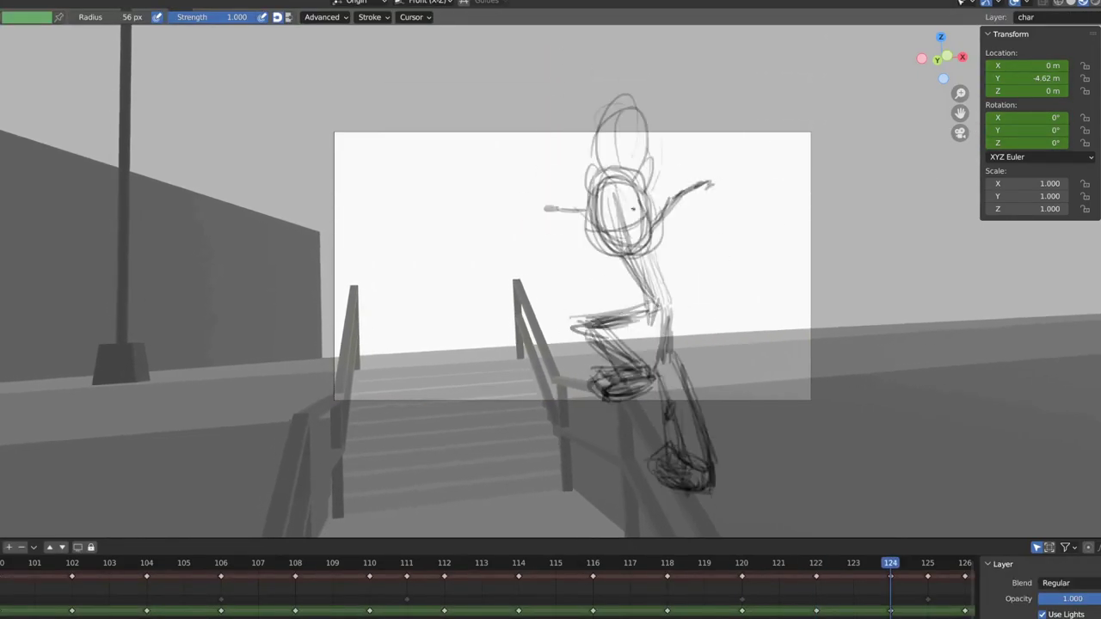
key("Left")
key("Left")
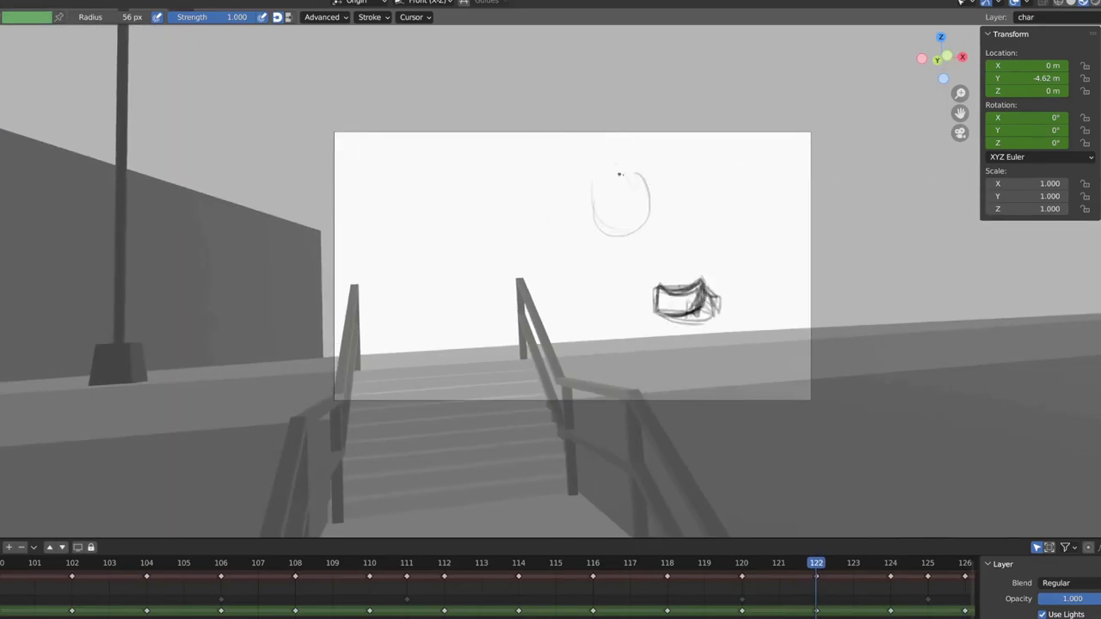
key("Right")
key("Right")
key("Left")
key("Left")
Sketch a larger head circle on frame 122, checking it against neighbouring poses.
left_click_drag(615, 164, 606, 167)
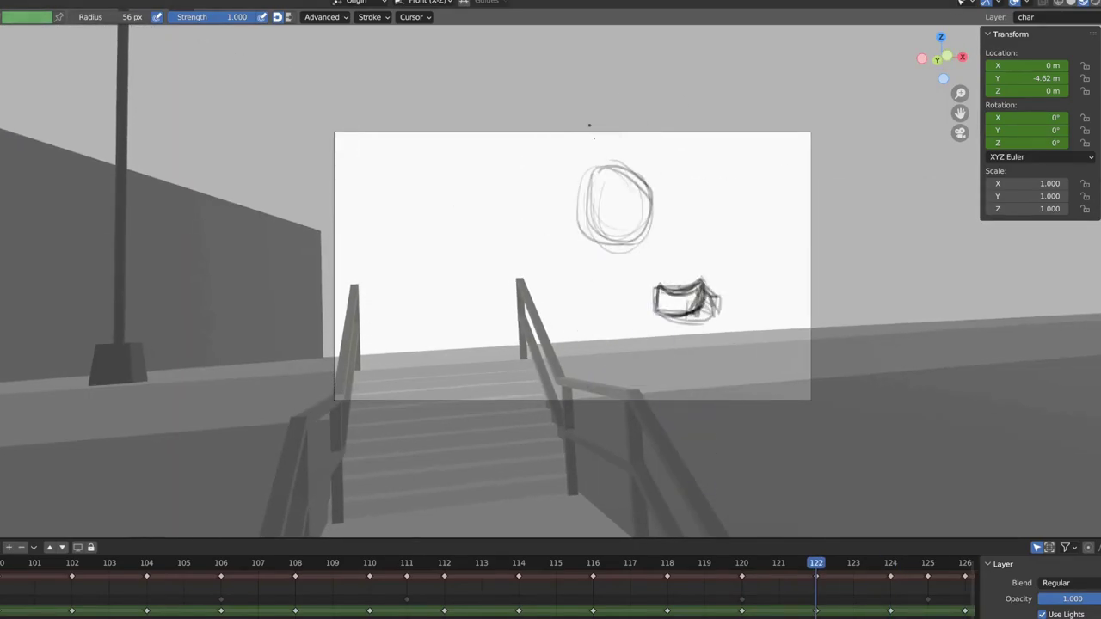
key("Right")
key("Right")
key("Left")
key("Left")
key("Left")
key("Right")
key("Right")
key("ctrl+Tab")
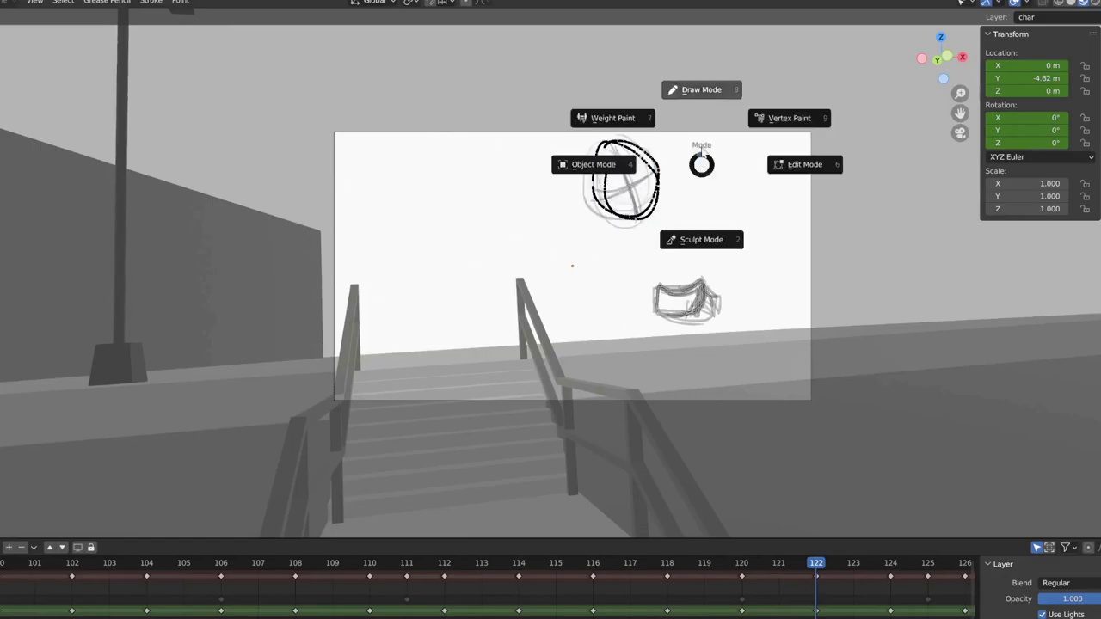
left_click(712, 88)
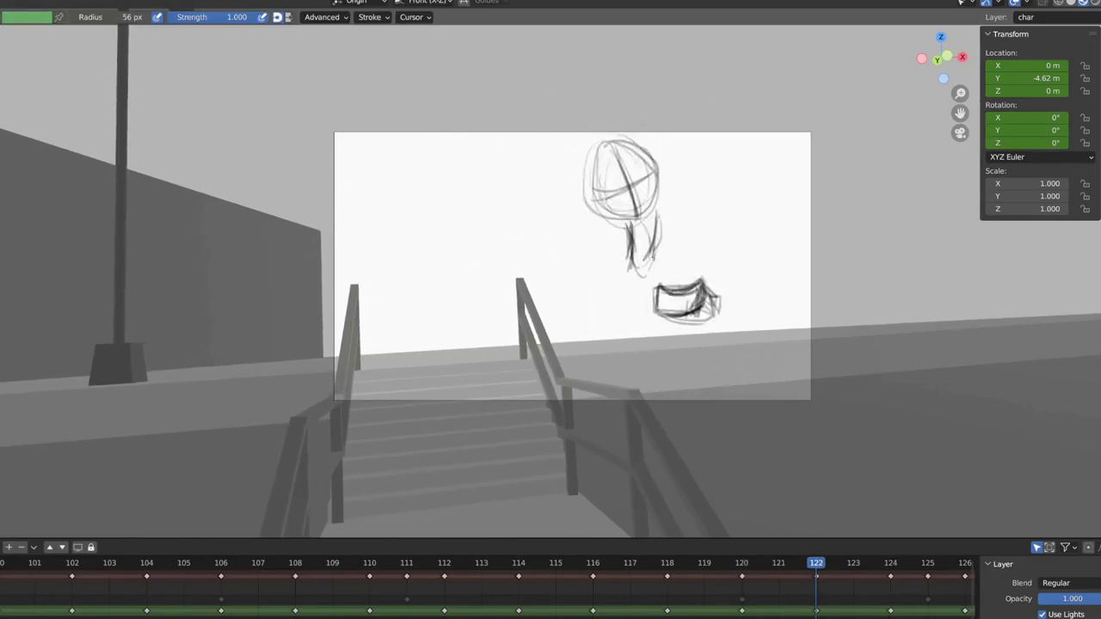
Draw the neck line below the head and select the skate box sketch.
left_click_drag(607, 150, 613, 148)
key("Tab")
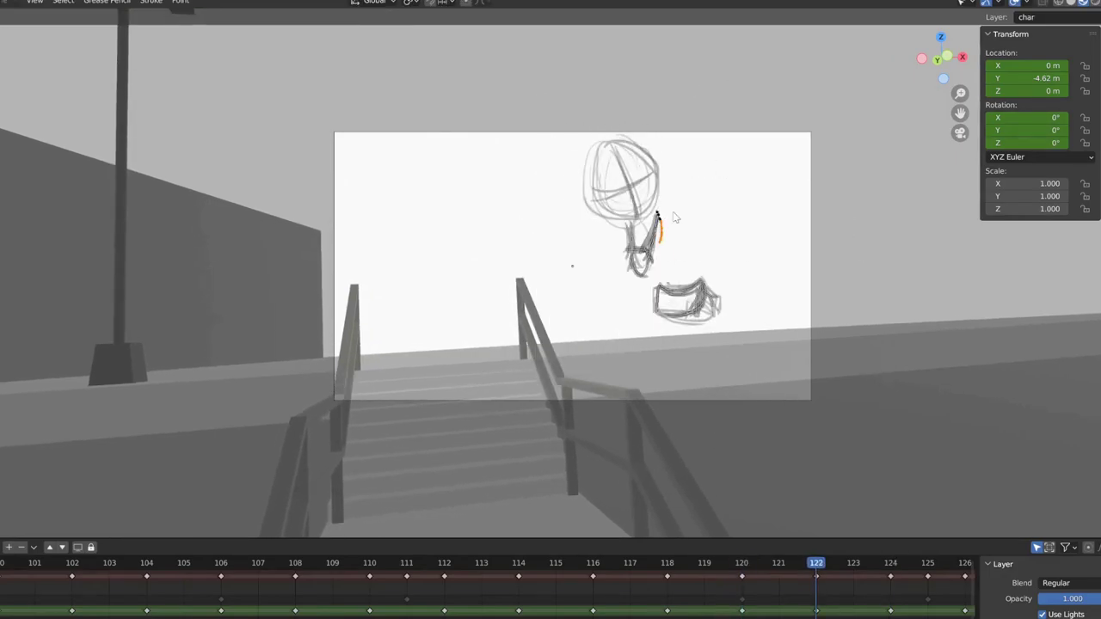
key("ctrl+Tab")
left_click(666, 167)
key("Tab")
left_click(729, 299)
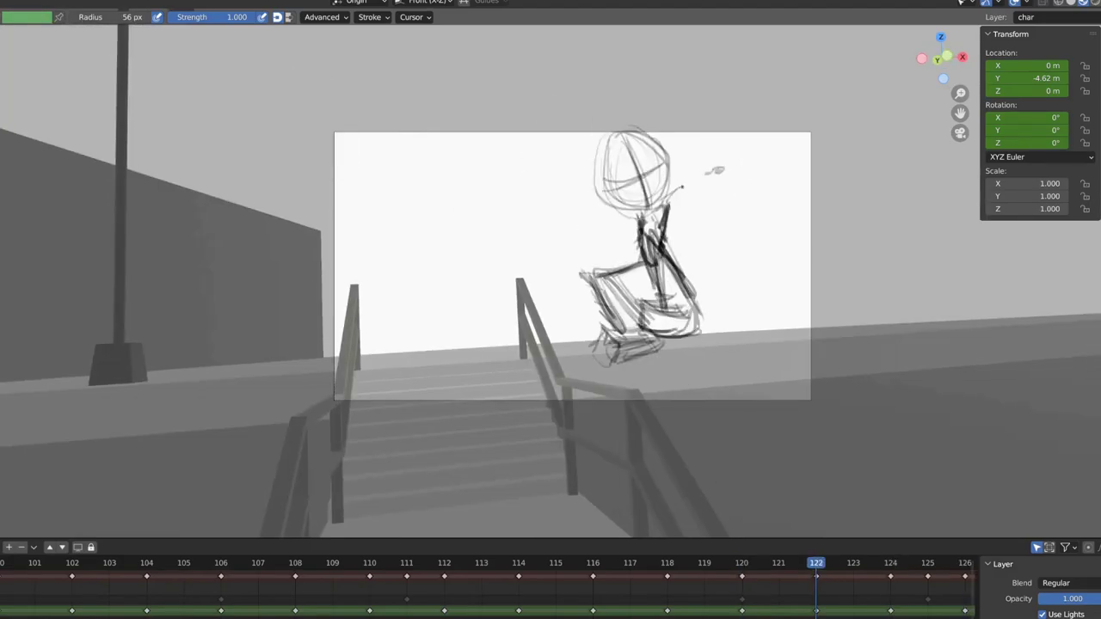
Preview the motion around frame 122, then return to Draw Mode.
key("space")
left_click(552, 190)
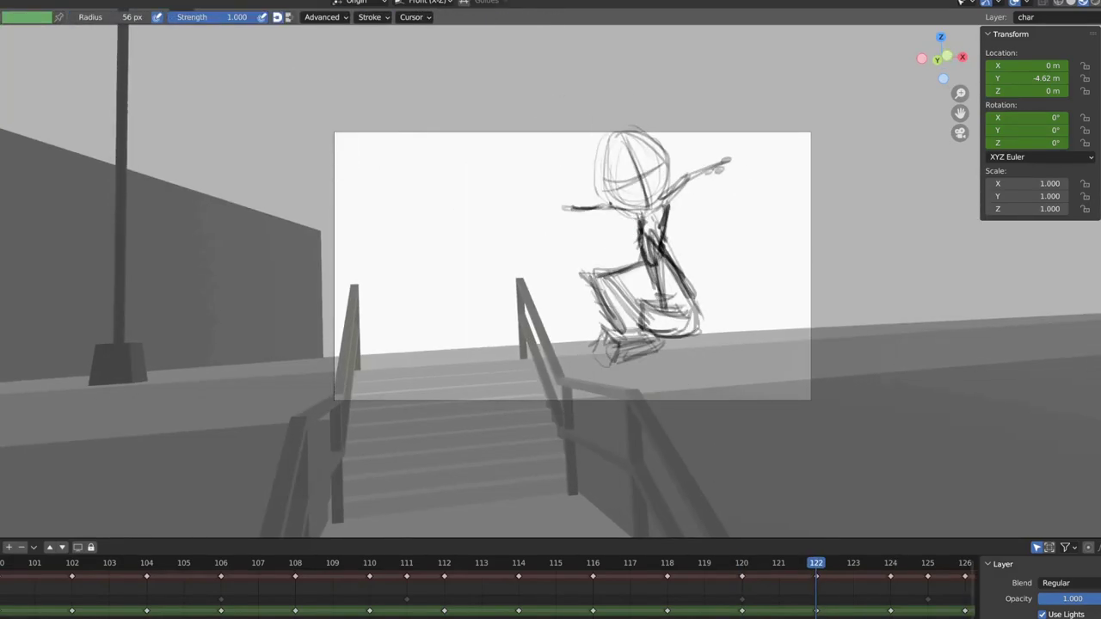
key("Tab")
key("ctrl+Tab")
left_click(602, 112)
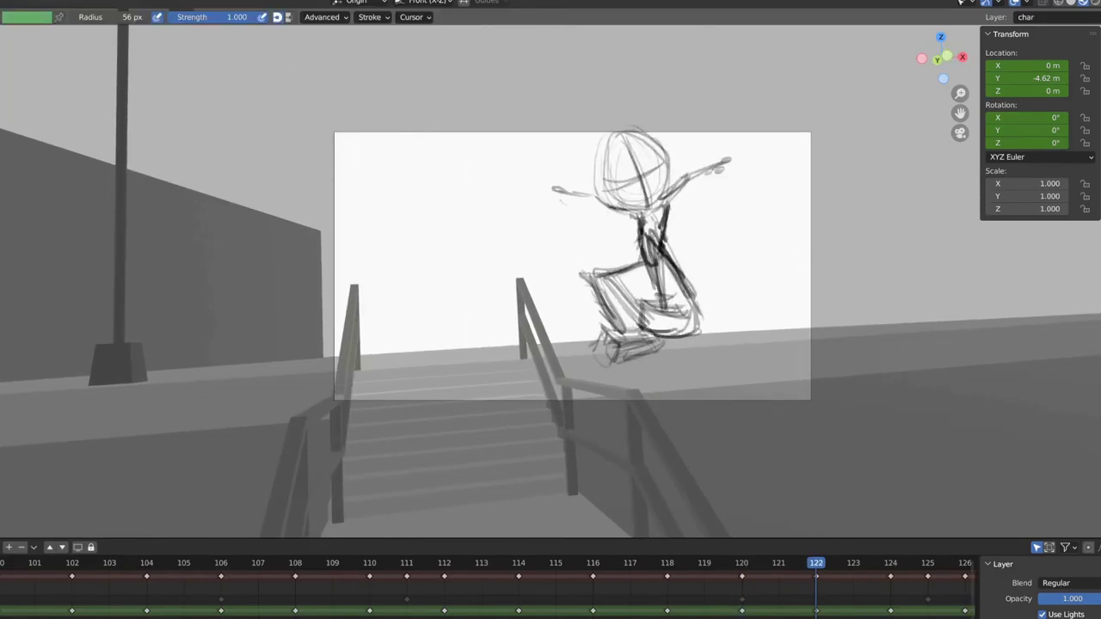
Flip back and forth between neighbouring keyframes to check the in-between motion.
key("Down")
key("Up")
key("Down")
key("Down")
key("Up")
key("Up")
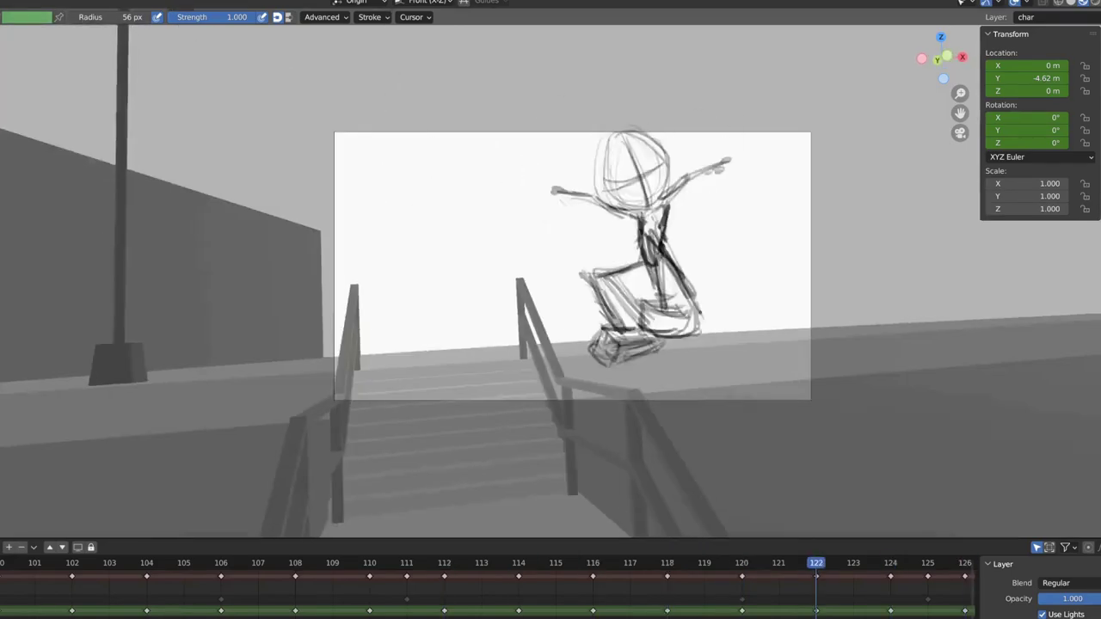
key("Down")
key("Down")
key("Down")
key("Up")
key("Up")
key("Down")
Return to frame 122 and remove the horizontal guide strokes from the skater's head.
key("Up")
key("Up")
key("Up")
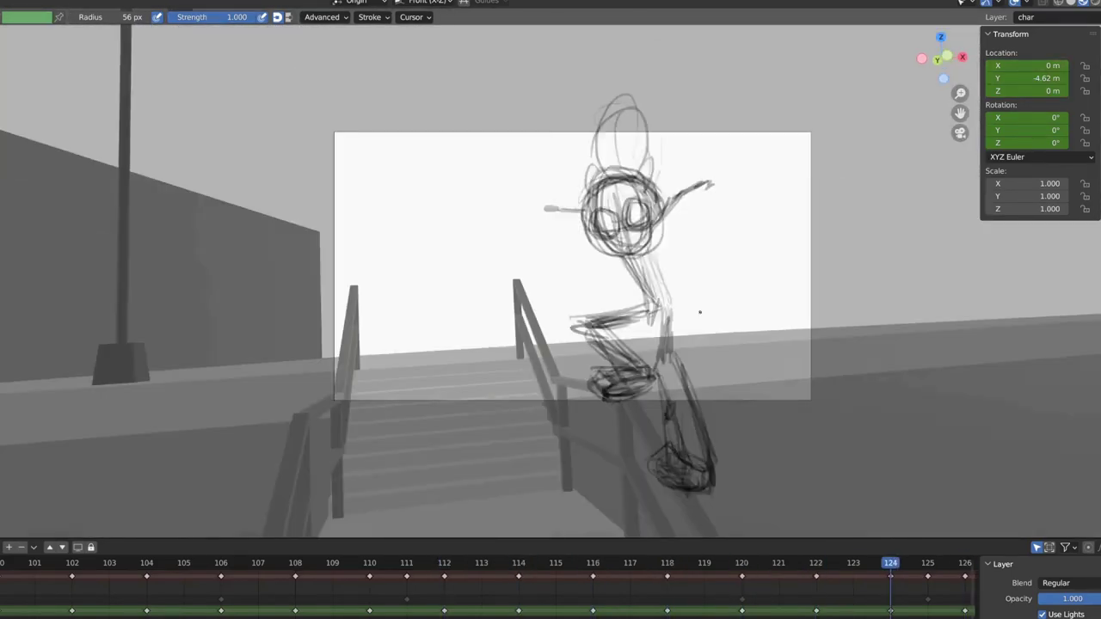
key("Down")
key("Down")
key("Up")
key("ctrl+z")
key("ctrl+z")
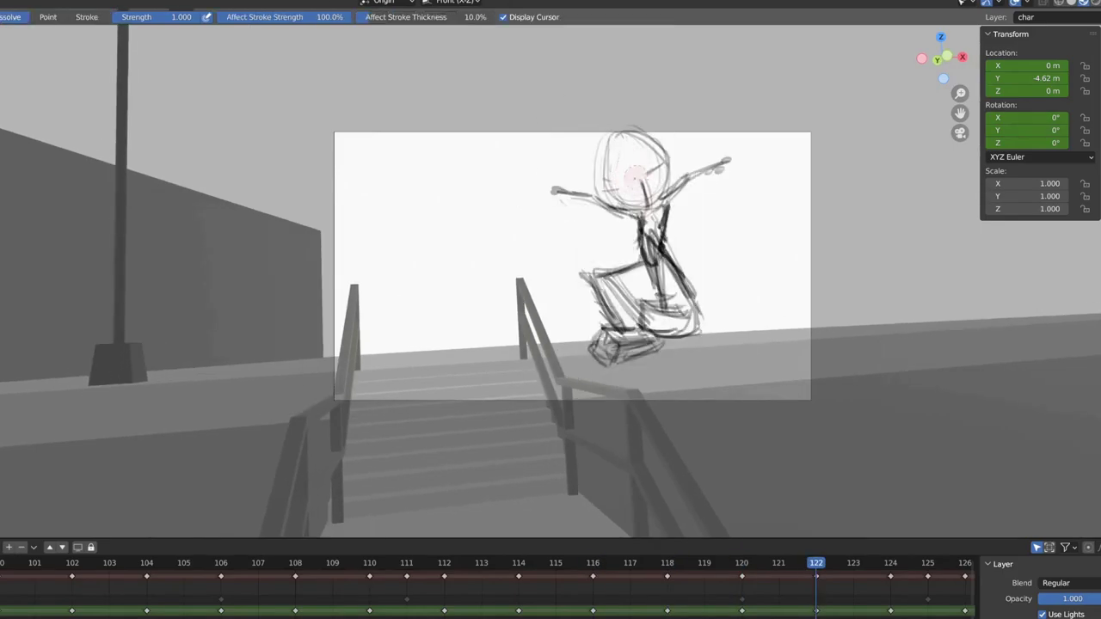
key("ctrl+shift+z")
key("ctrl+shift+z")
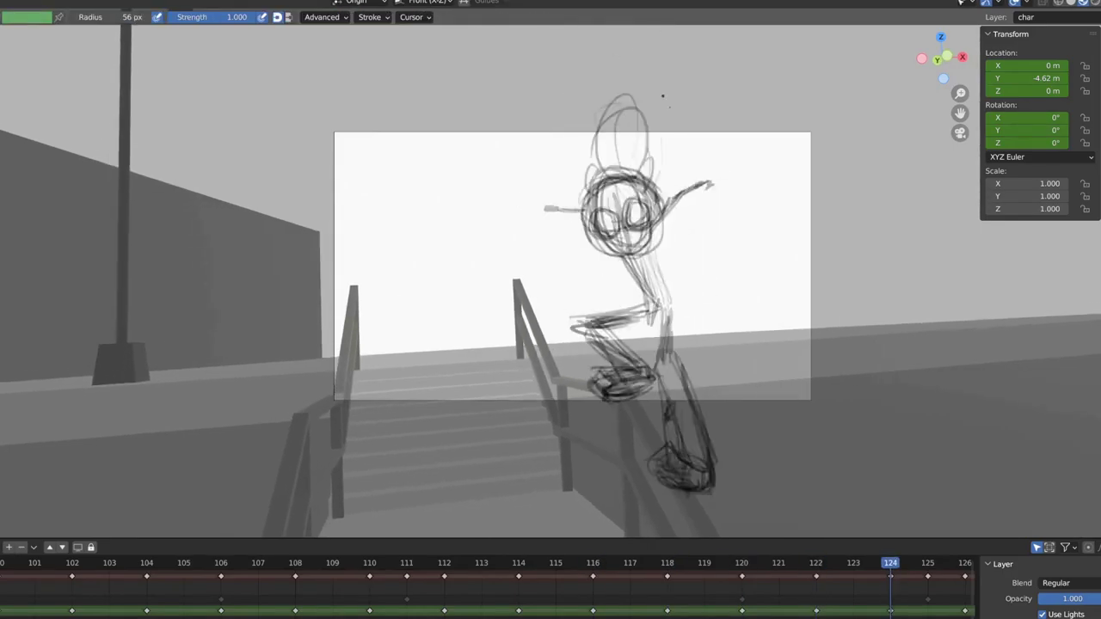
key("ctrl+shift+z")
Step through and play the following poses on frames 124, 126, 128 and 130.
key("Up")
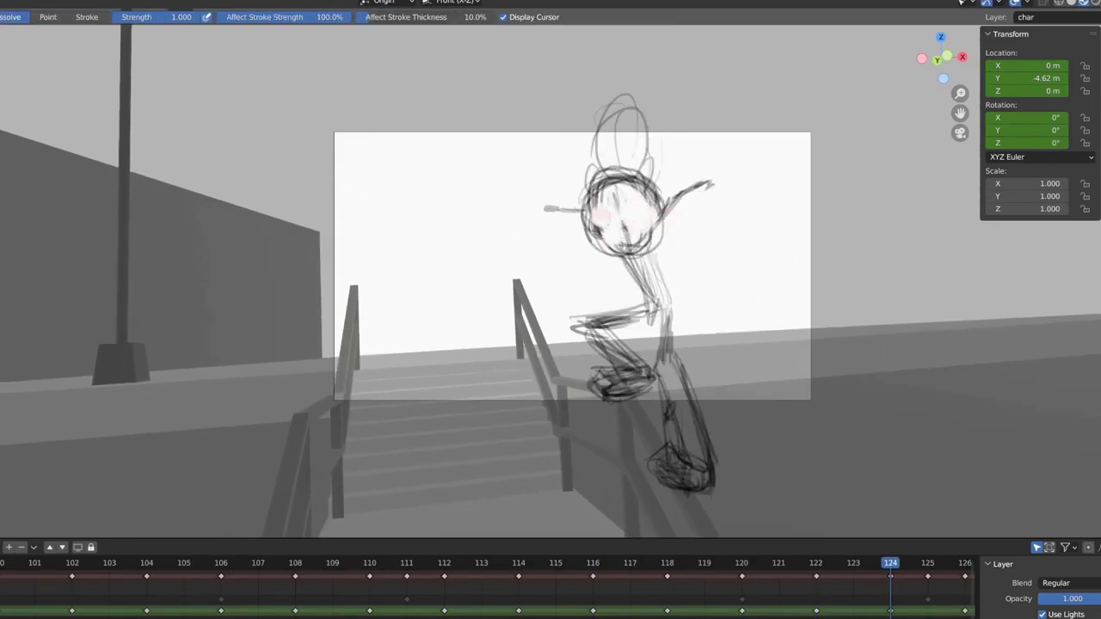
key("space")
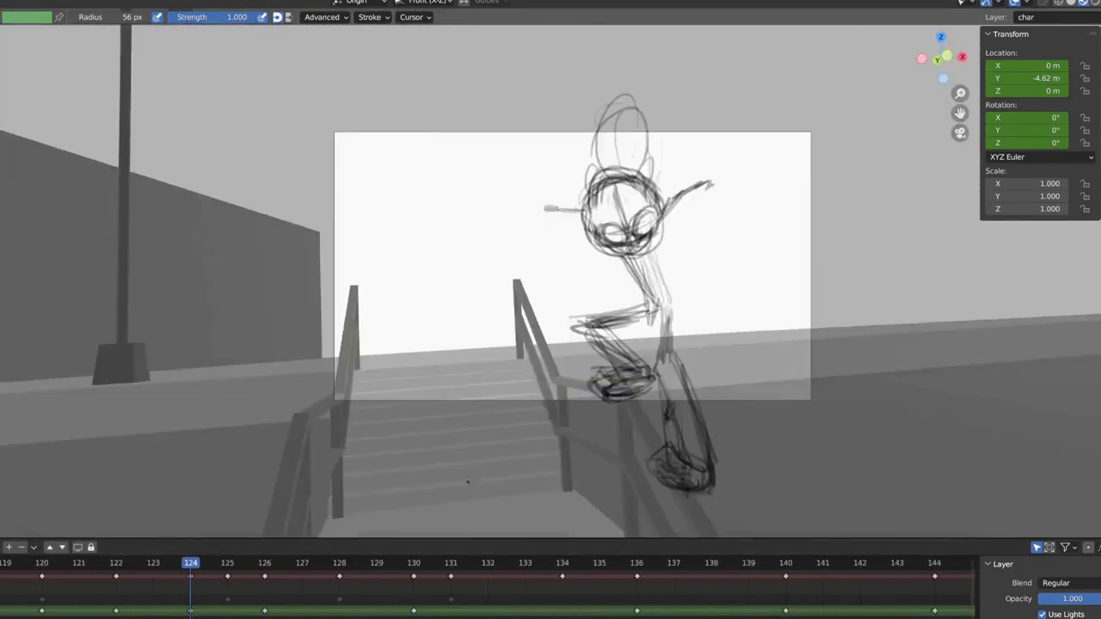
key("Escape")
key("space")
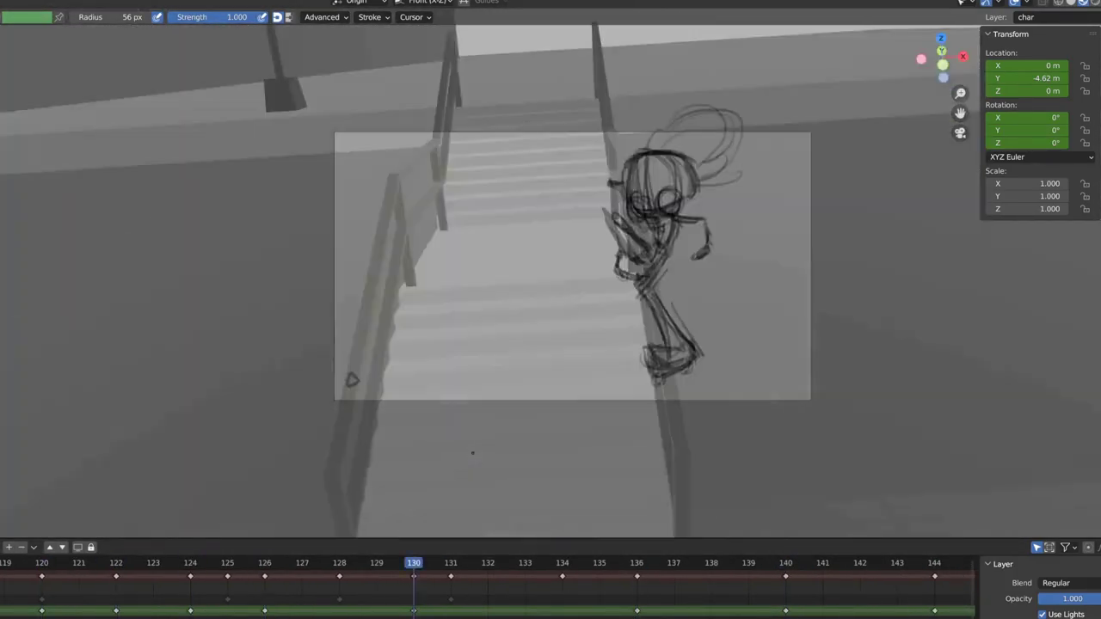
key("Up")
key("ctrl+Tab")
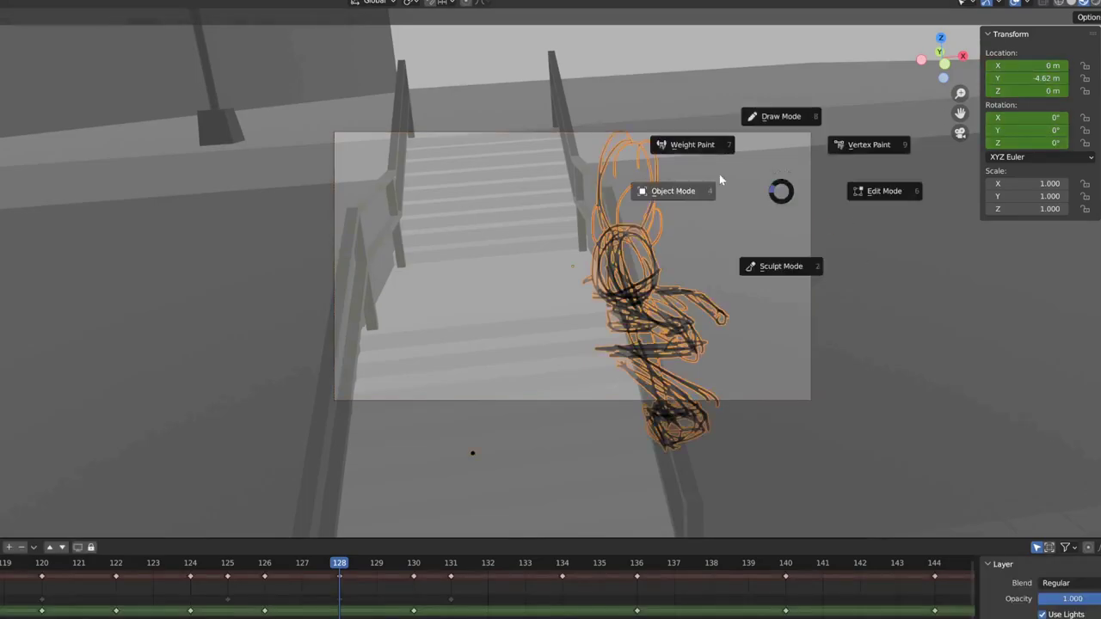
key("space")
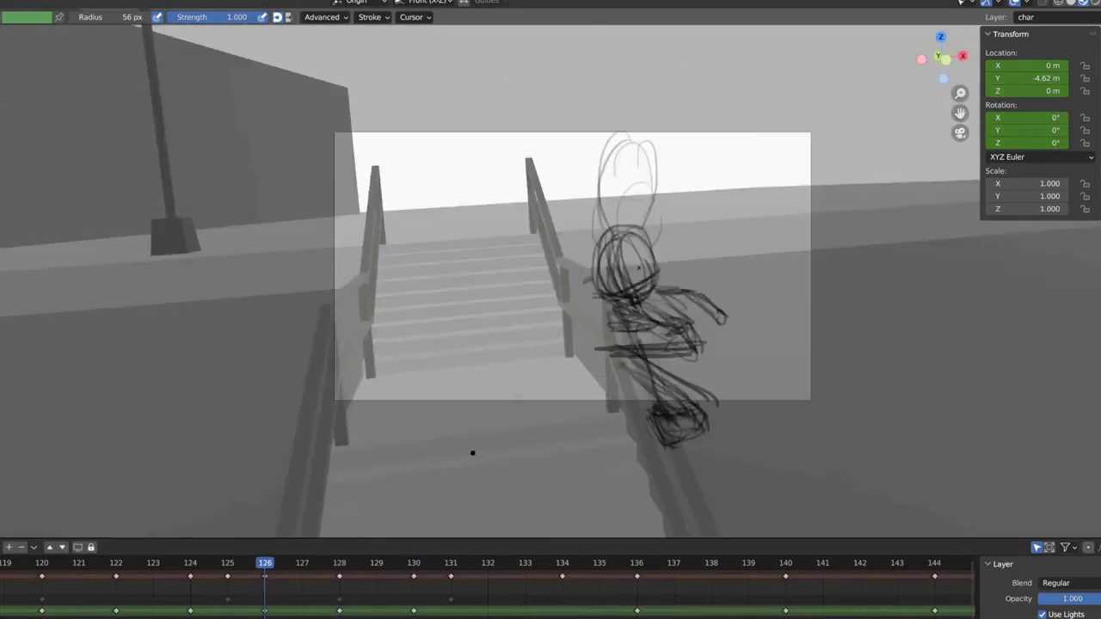
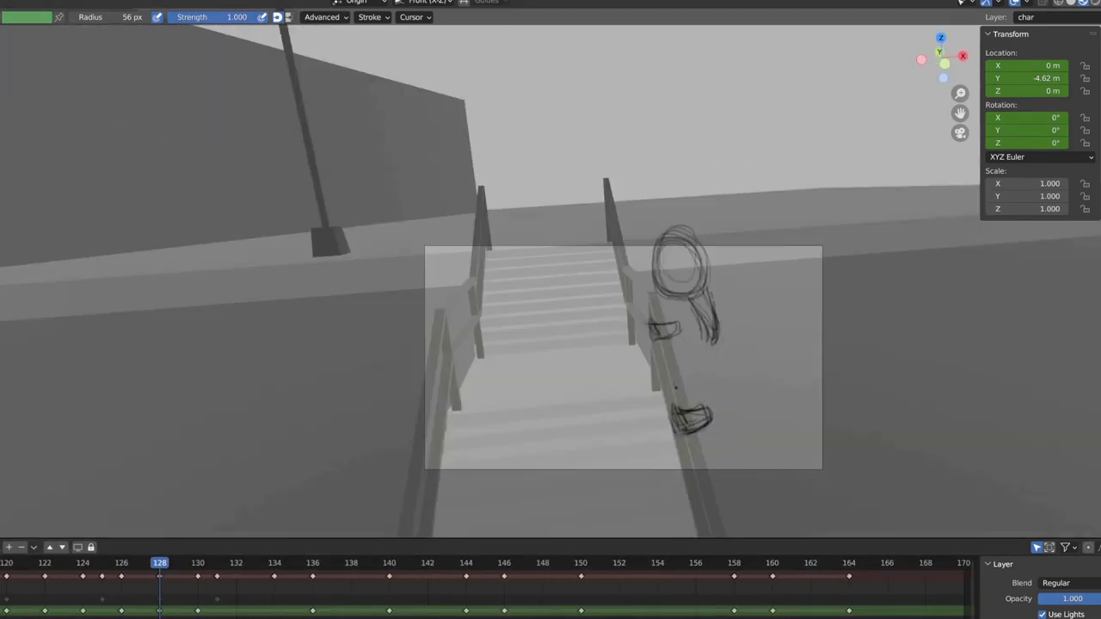
Nudge frame 128's head and body strokes down-right, then undo the new torso and leg strokes.
key("ctrl+Tab")
left_click(833, 331)
key("Tab")
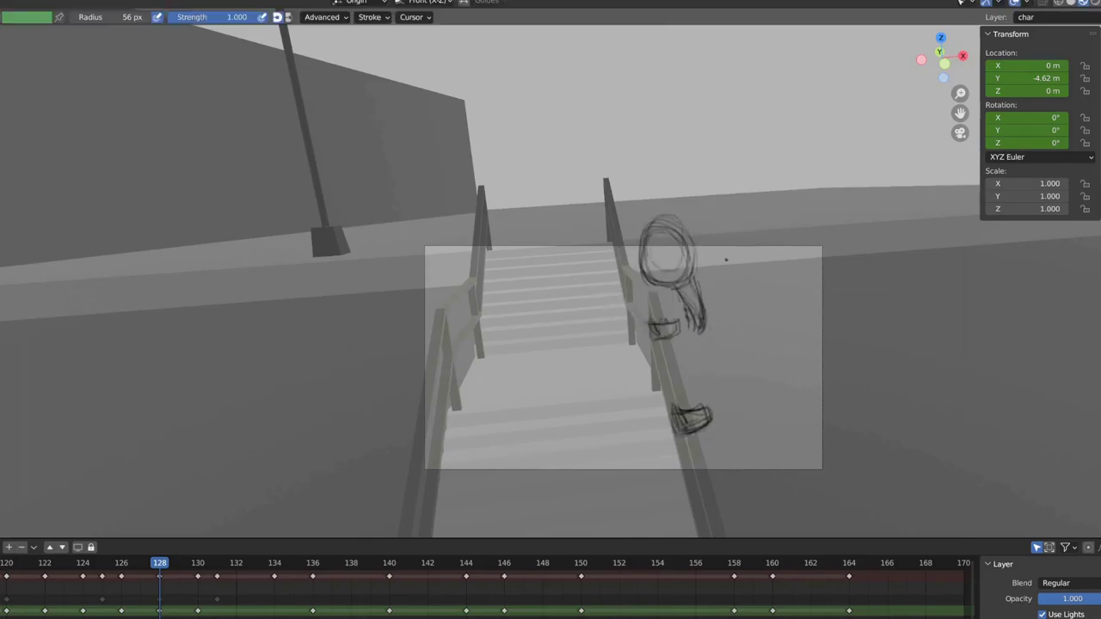
key("Tab")
key("Tab")
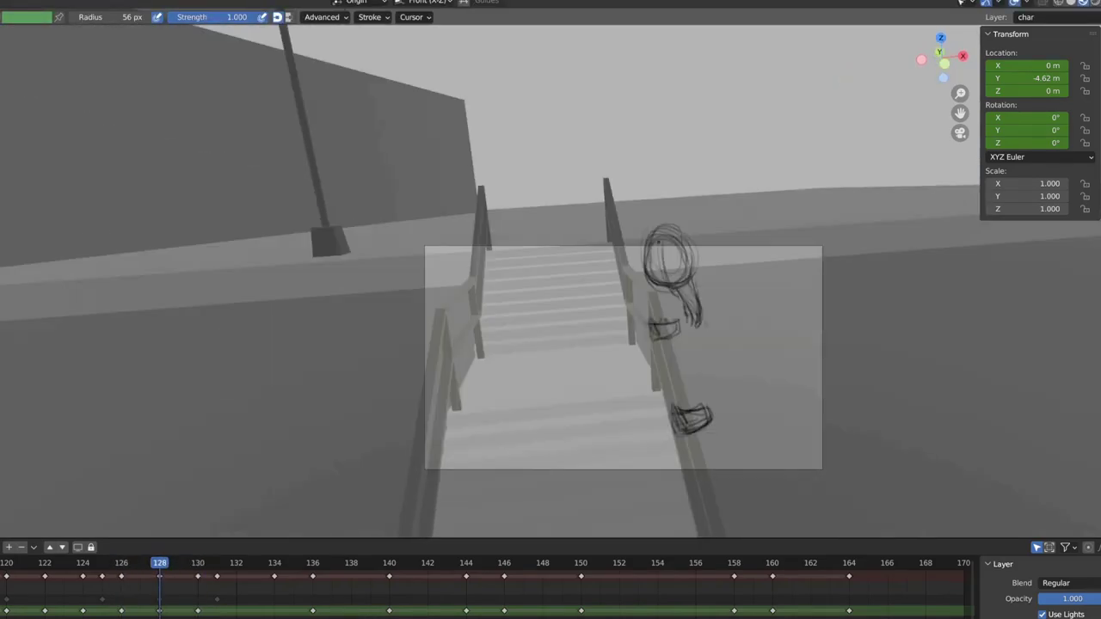
key("ctrl+z")
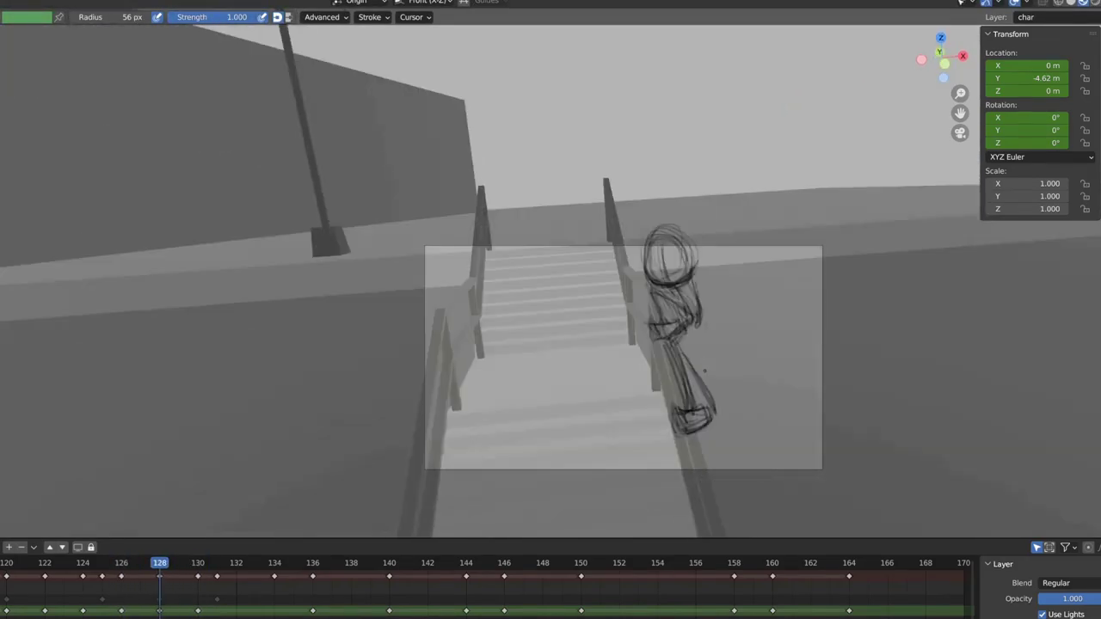
key("ctrl+z")
key("ctrl+z")
key("ctrl+z")
key("ctrl+shift+z")
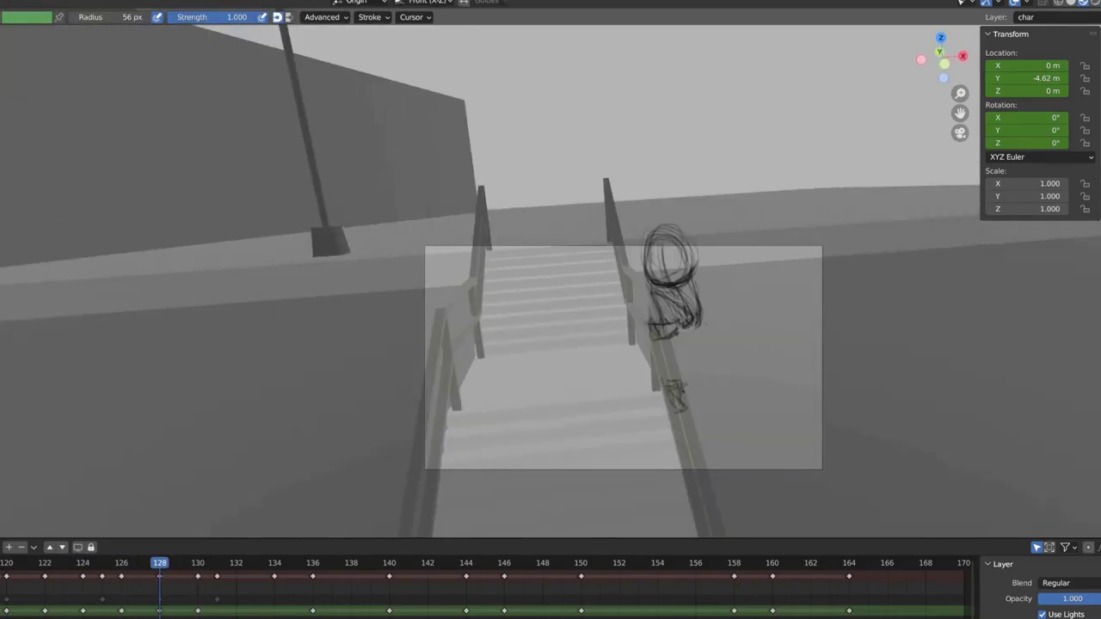
Compare frame 128 with its neighbouring frames and delete the unwanted strokes.
key("Up")
key("Down")
key("Down")
key("Up")
key("Up")
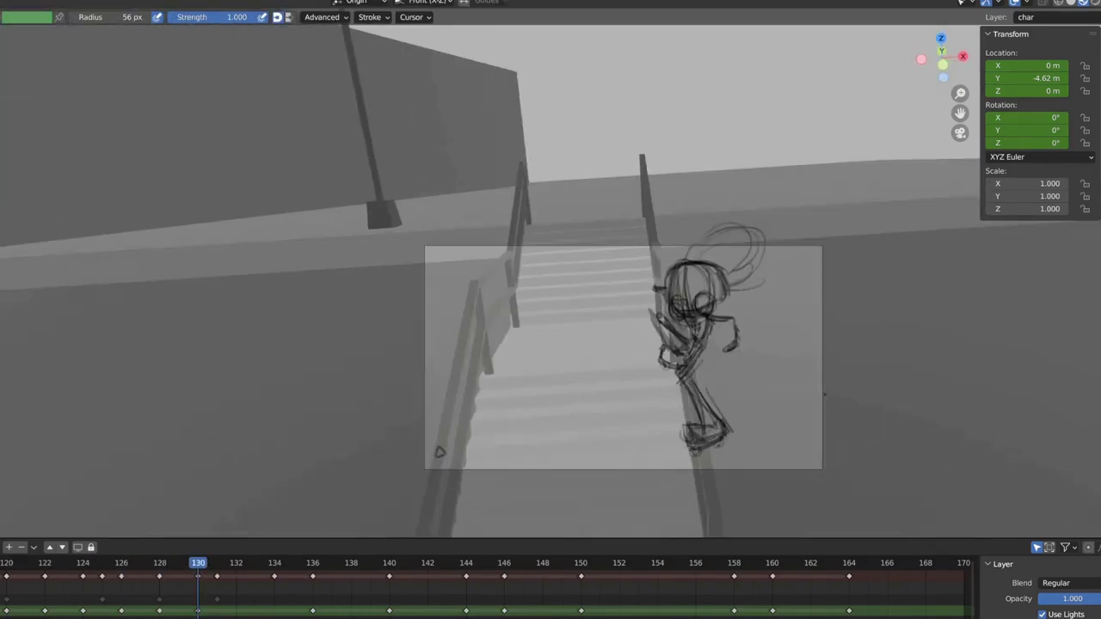
key("Down")
key("Down")
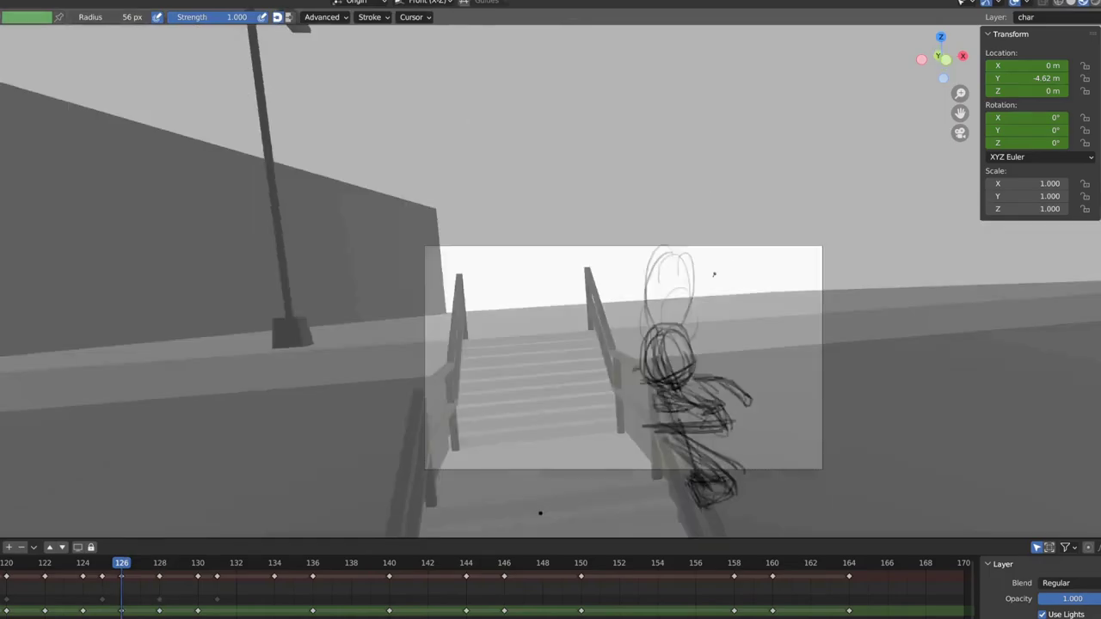
key("Up")
key("shift+space")
key("x")
left_click(749, 307)
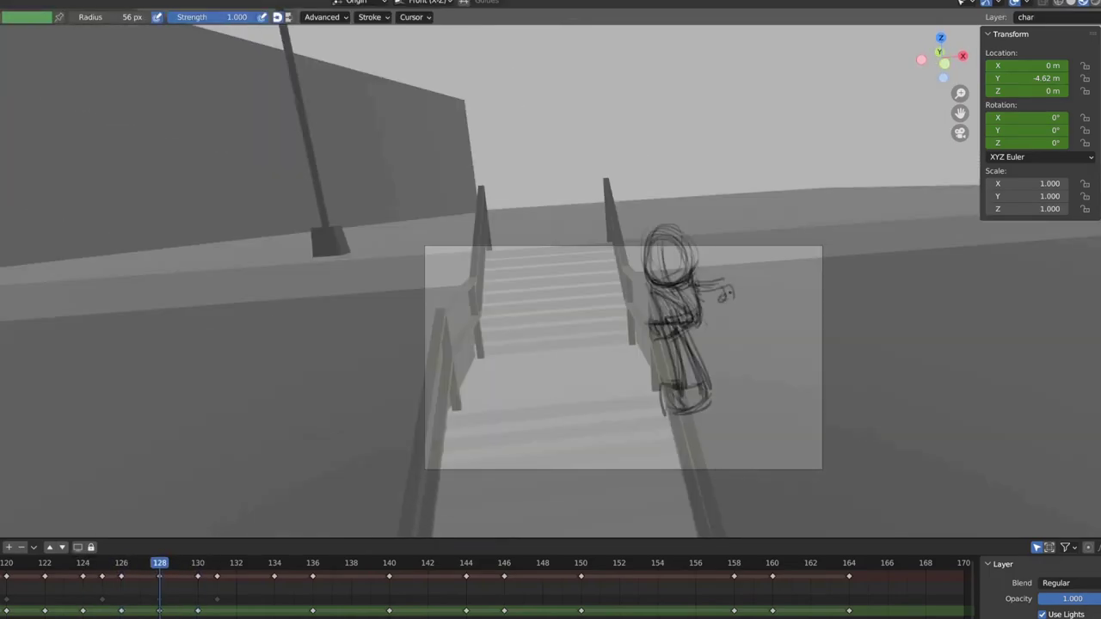
Erase strokes and rough in a new head and reaching arm on frame 128, checking later frames.
key("Up")
key("Up")
key("Up")
key("Up")
key("Down")
key("Down")
key("Down")
key("Down")
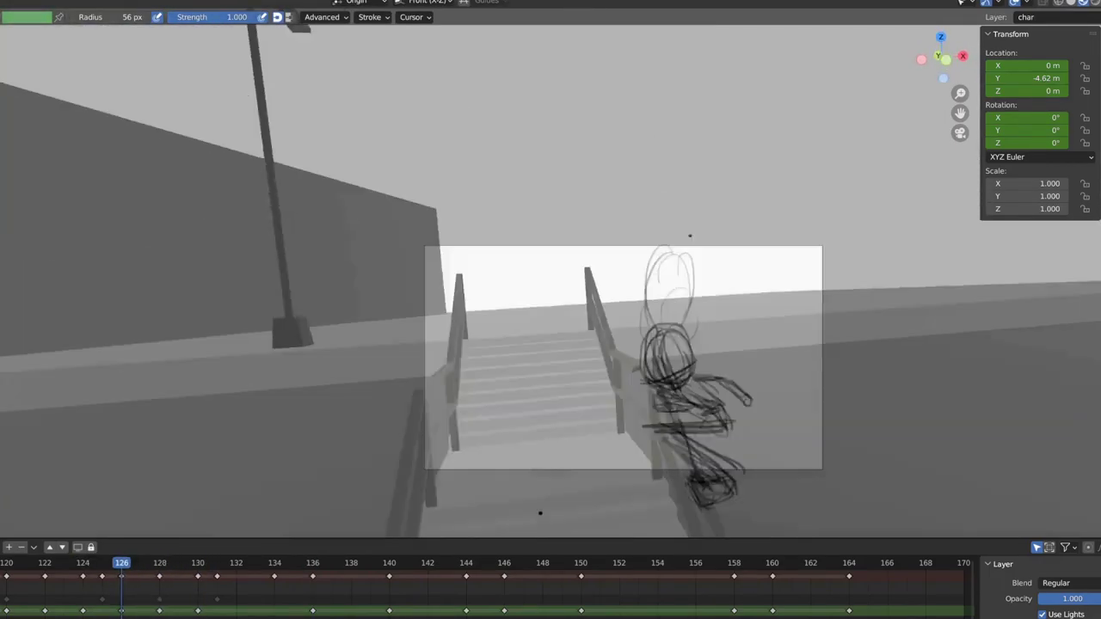
key("Up")
key("shift+space")
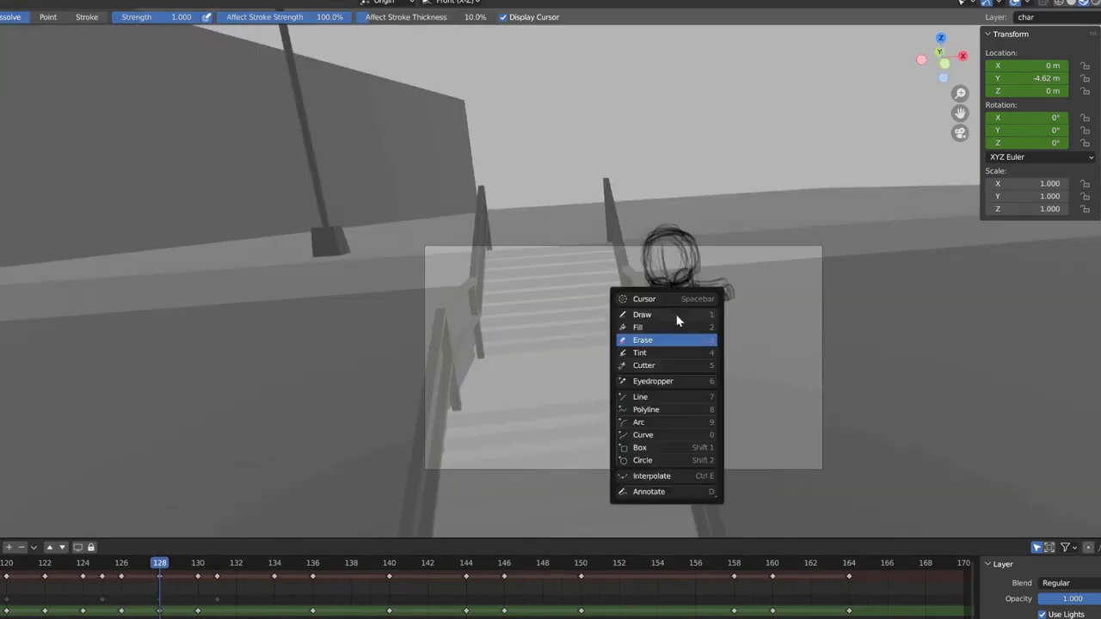
key("Escape")
key("Up")
key("Down")
key("ctrl+z")
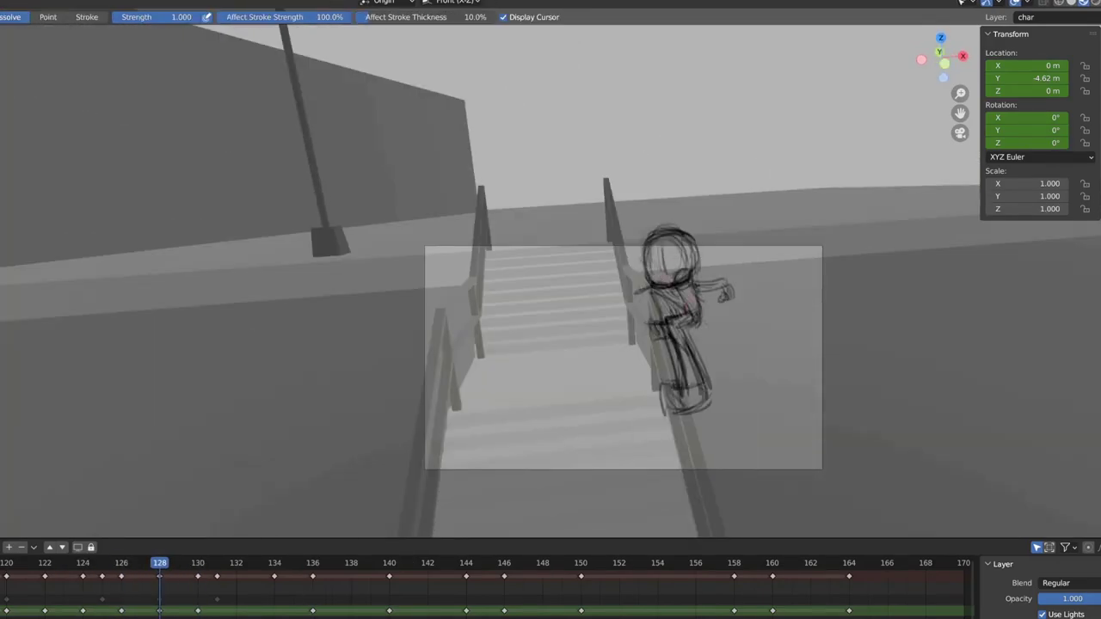
key("ctrl+z")
Compare frame 128 against frame 126, then resume drawing with the drawing brush.
key("Down")
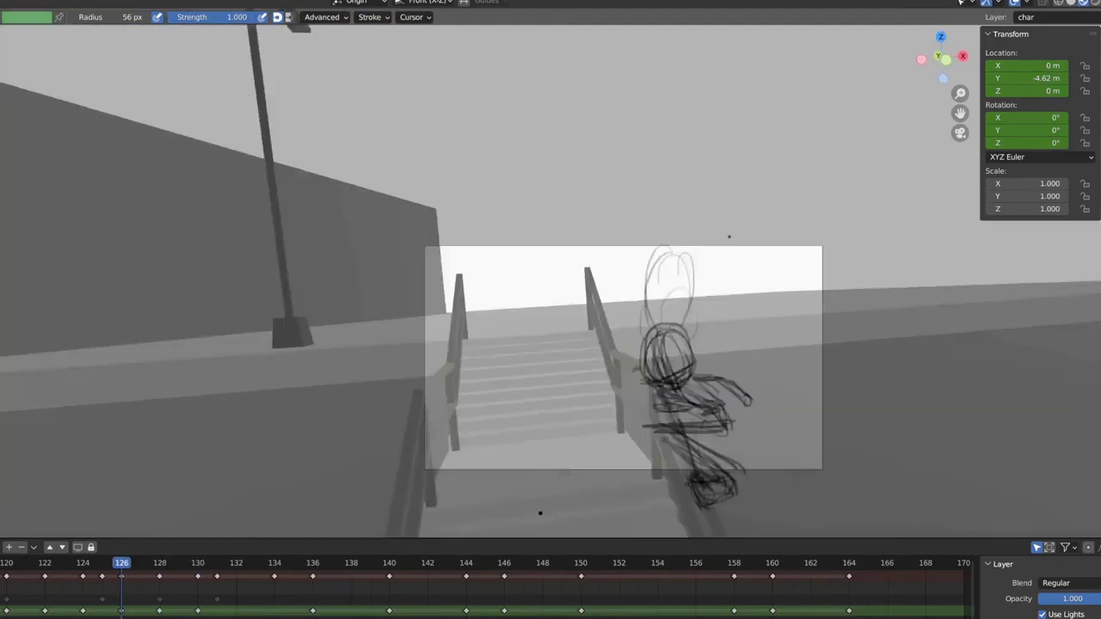
key("Up")
key("Down")
key("Up")
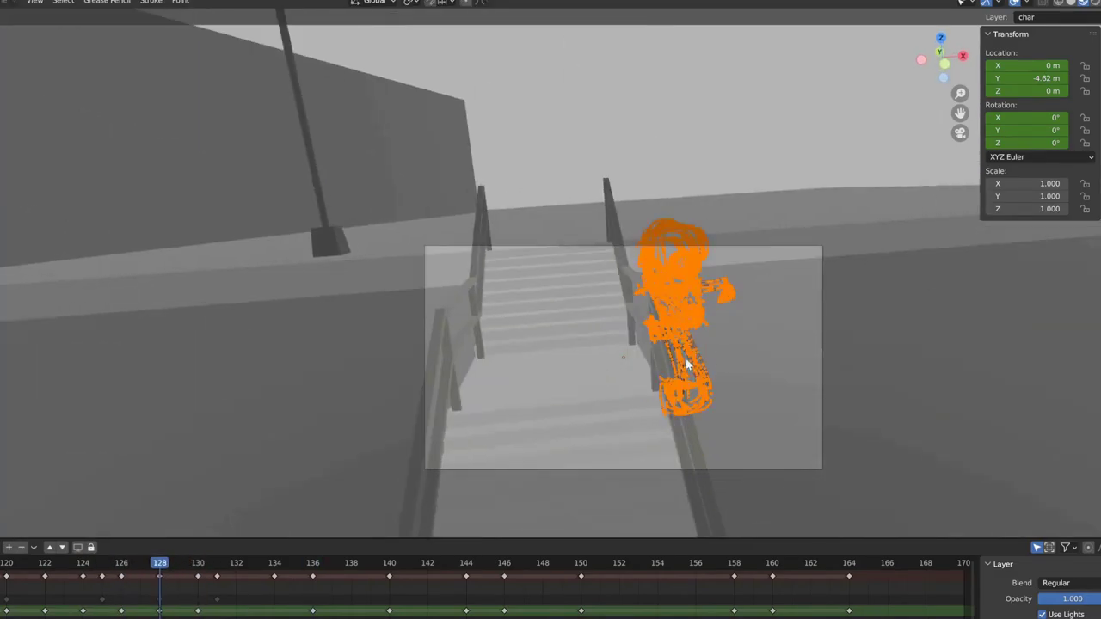
key("ctrl+Tab")
key("Tab")
key("Tab")
key("shift+space")
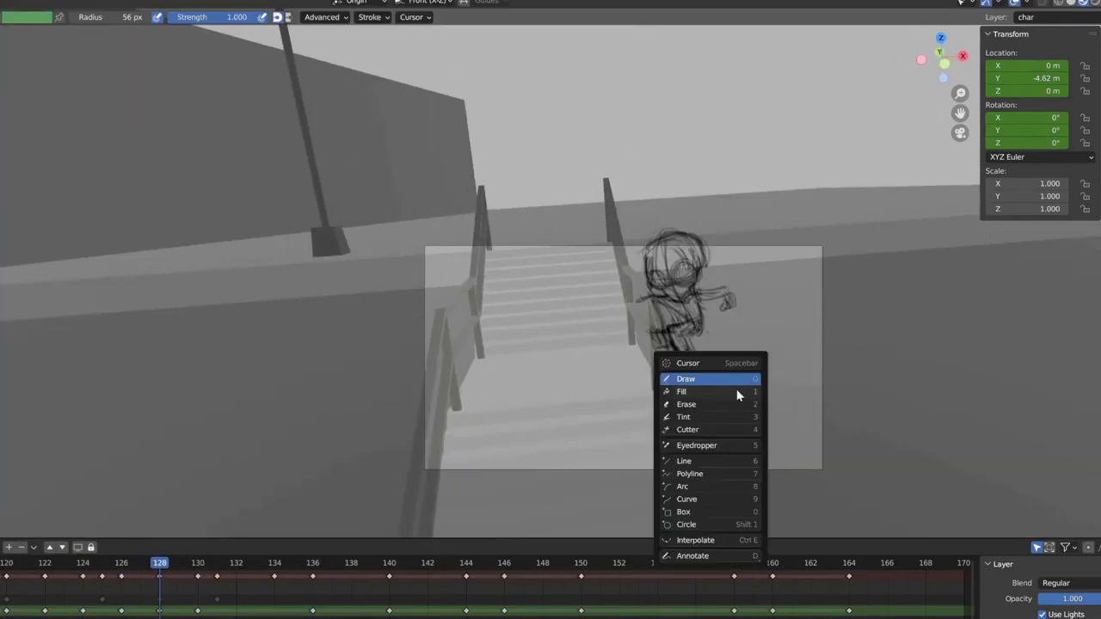
left_click(701, 364)
key("Up")
Preview the sketched poses across later frames and return to frame 134's head circle.
left_click_drag(389, 600, 310, 600)
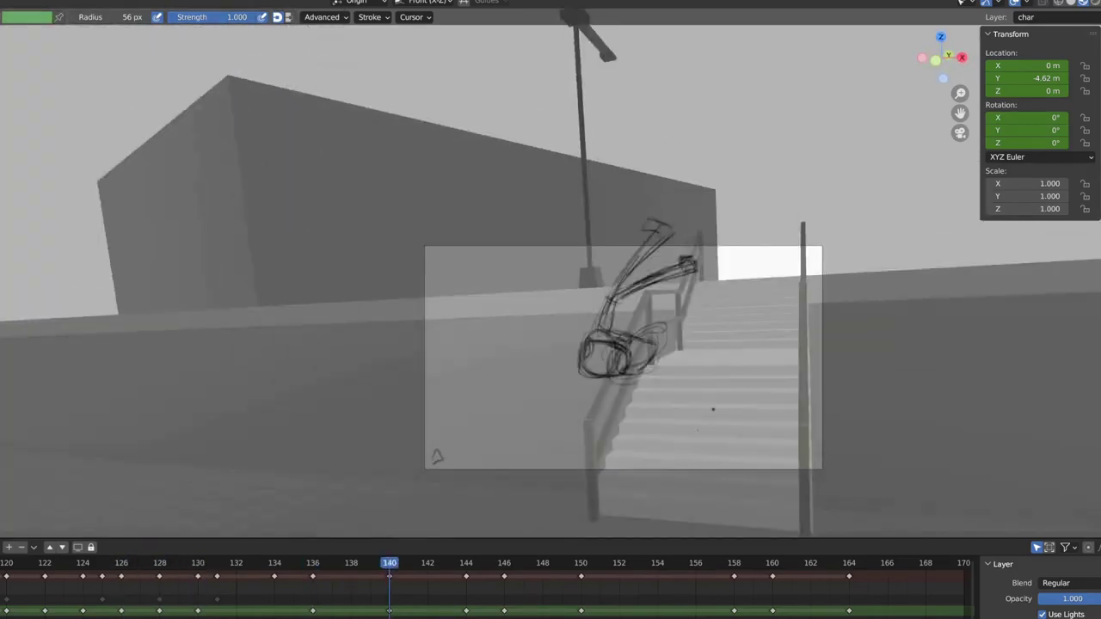
key("Down")
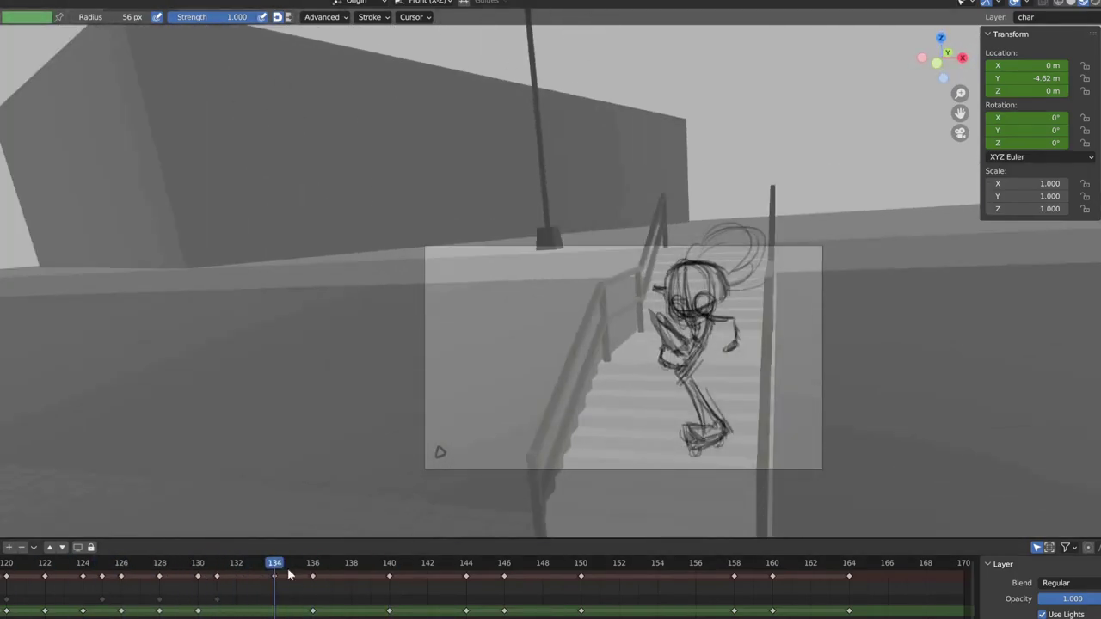
key("ctrl+Tab")
left_click(722, 270)
key("ctrl+Tab")
key("space")
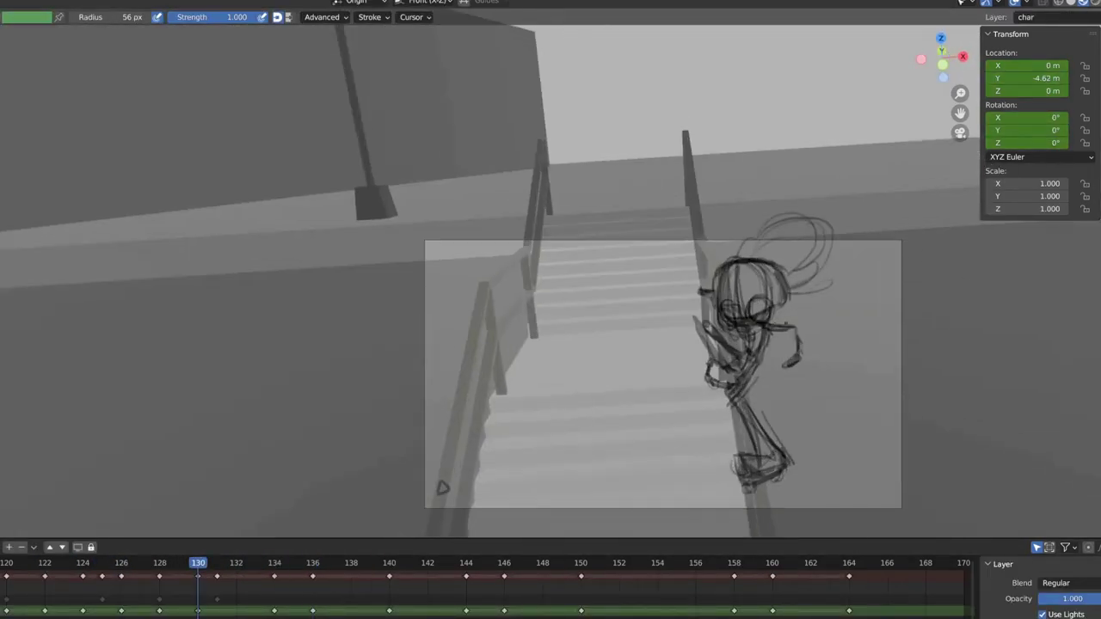
key("Escape")
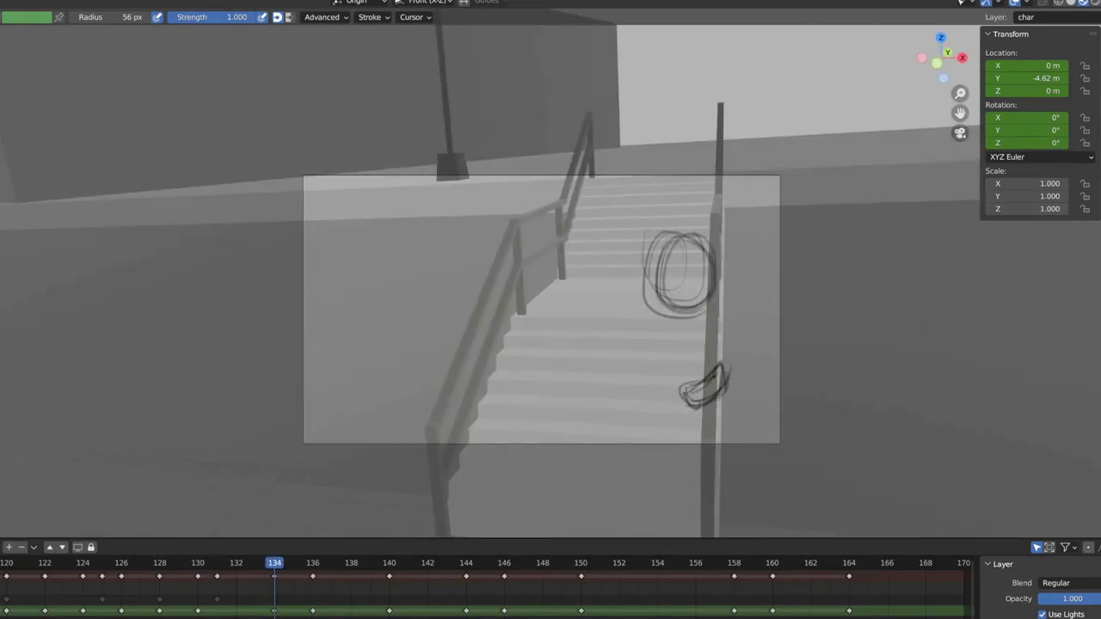
Select and delete the old body strokes on frame 134, checking frame 130's drawing.
key("ctrl+Tab")
key("Tab")
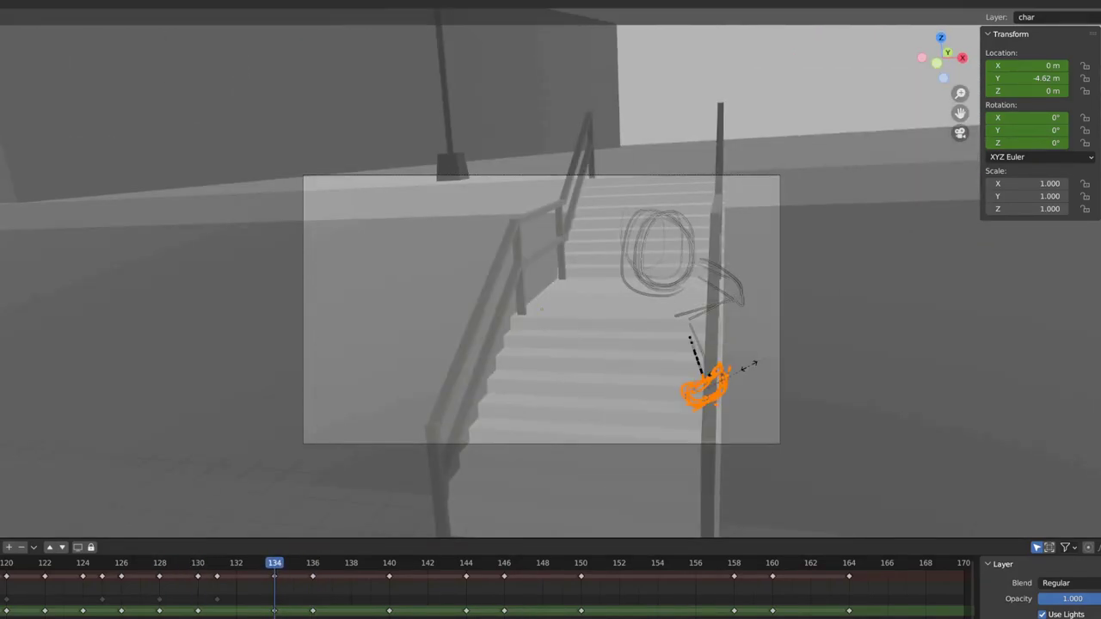
key("Tab")
key("Tab")
key("Delete")
key("Tab")
key("space")
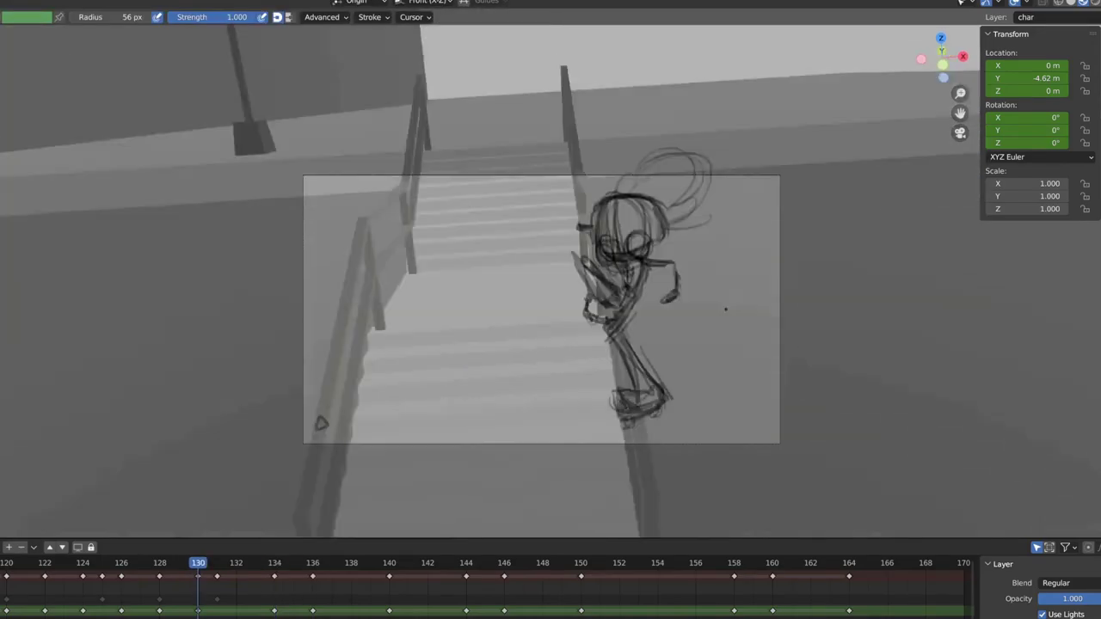
key("Escape")
Draw a zigzag body and legs on frame 134, reworking the lower body against frame 130.
left_click_drag(662, 316, 724, 378)
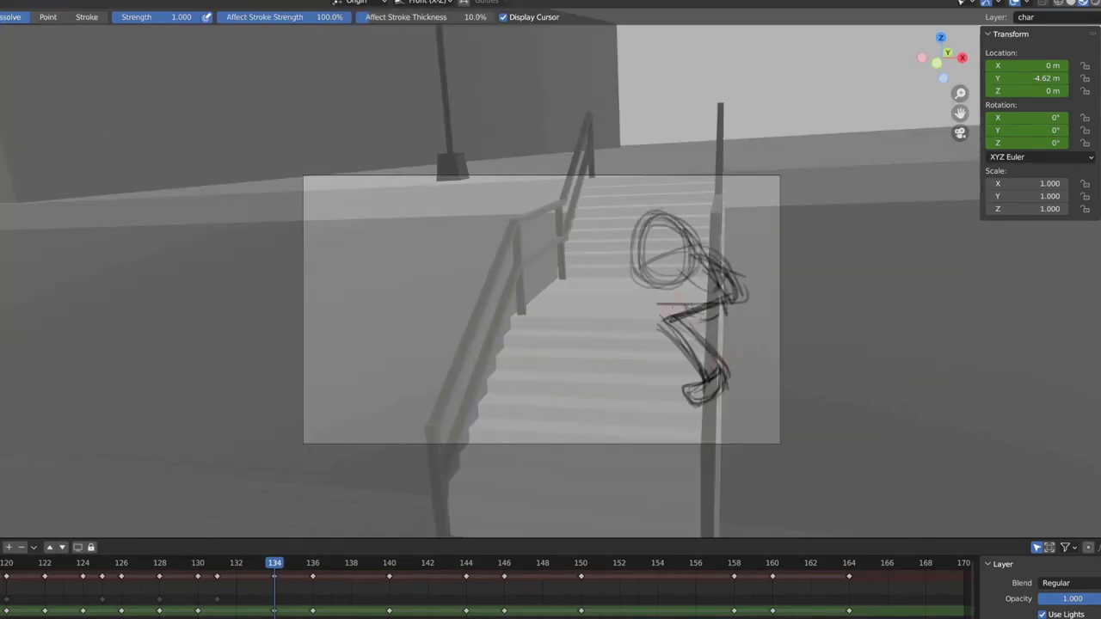
key("space")
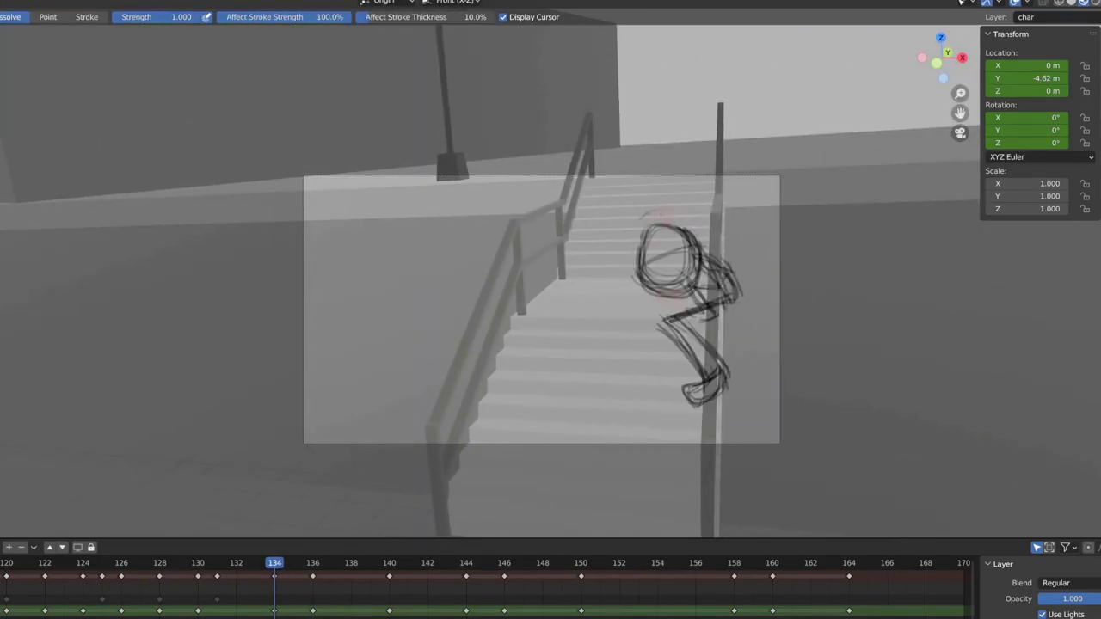
key("Escape")
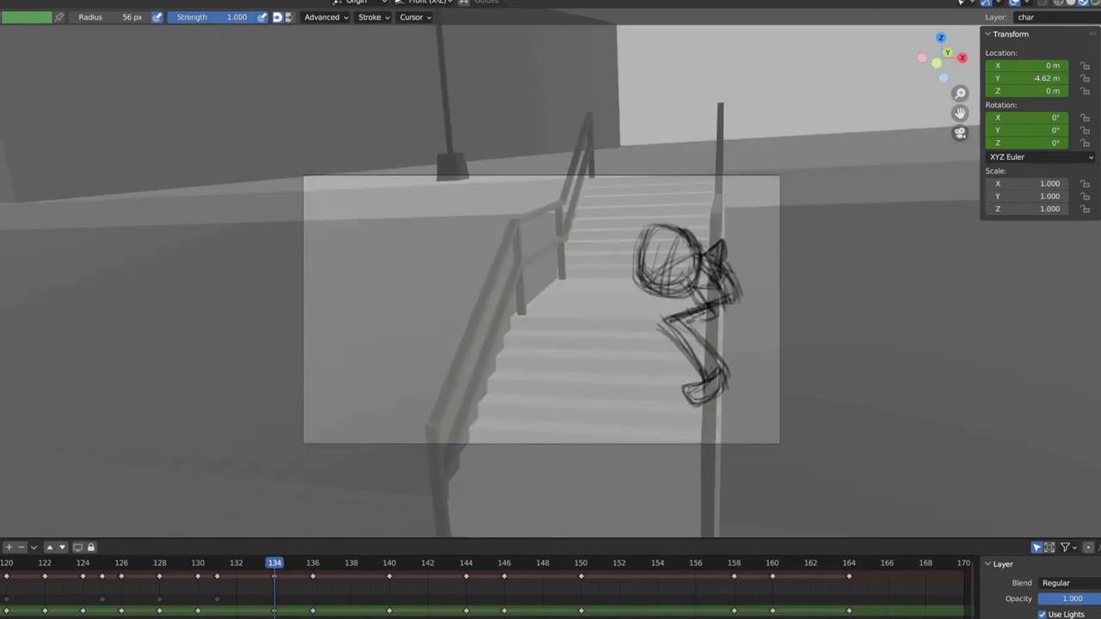
mouse_move(662, 326)
left_mouse_down("ctrl")
mouse_move(723, 378)
mouse_move(731, 297)
left_mouse_up("ctrl")
key("space")
key("Escape")
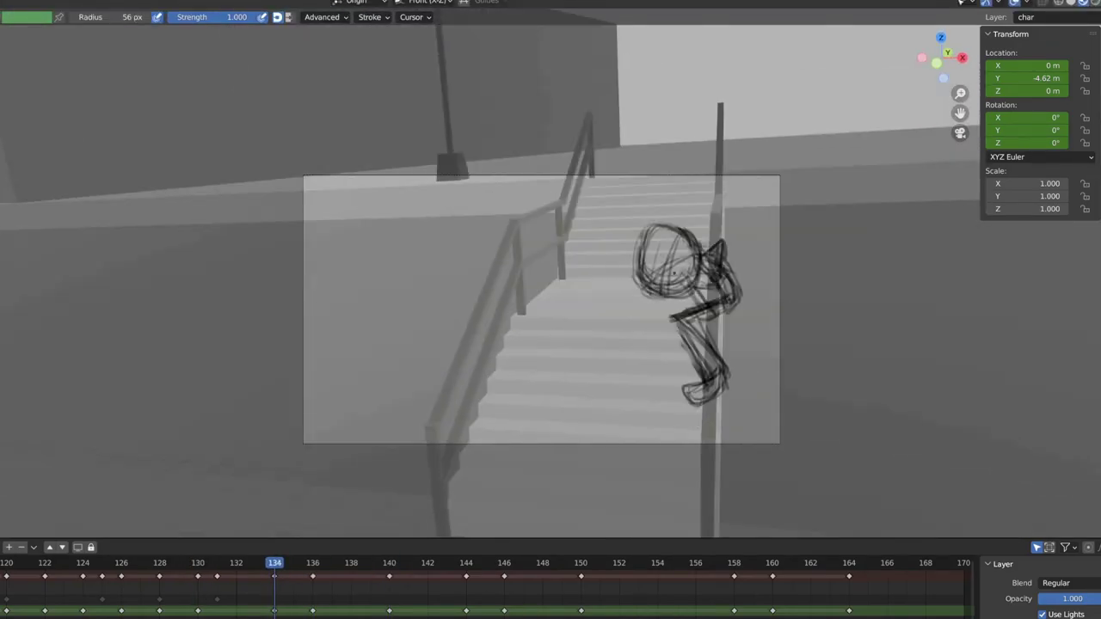
key("space")
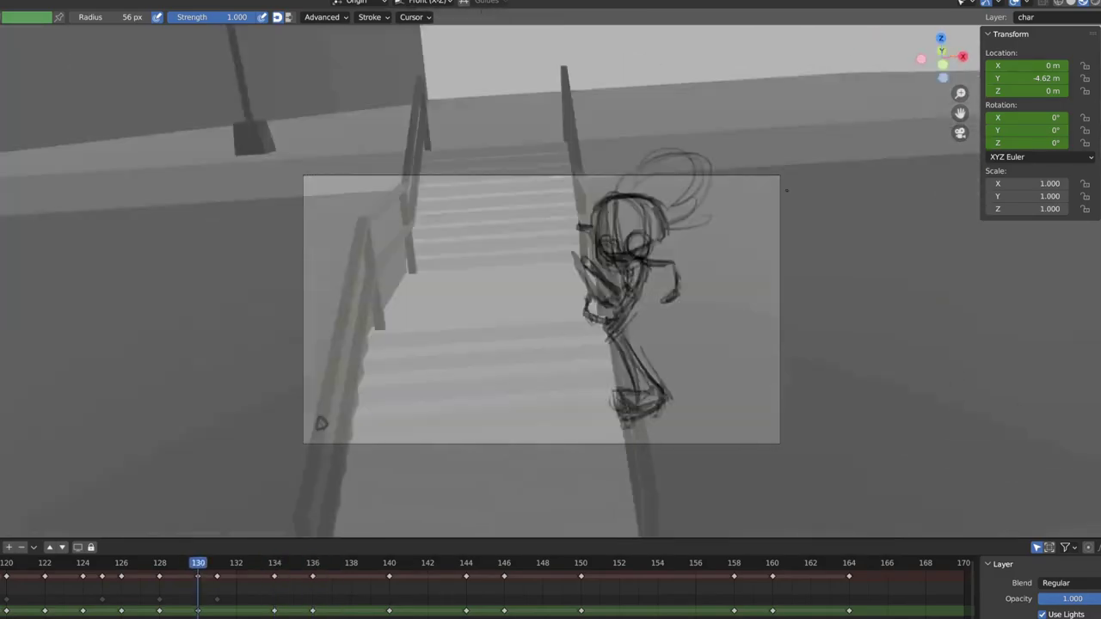
key("Escape")
Play through the shot to check the motion and keyframe the camera's position and rotation.
key("Tab")
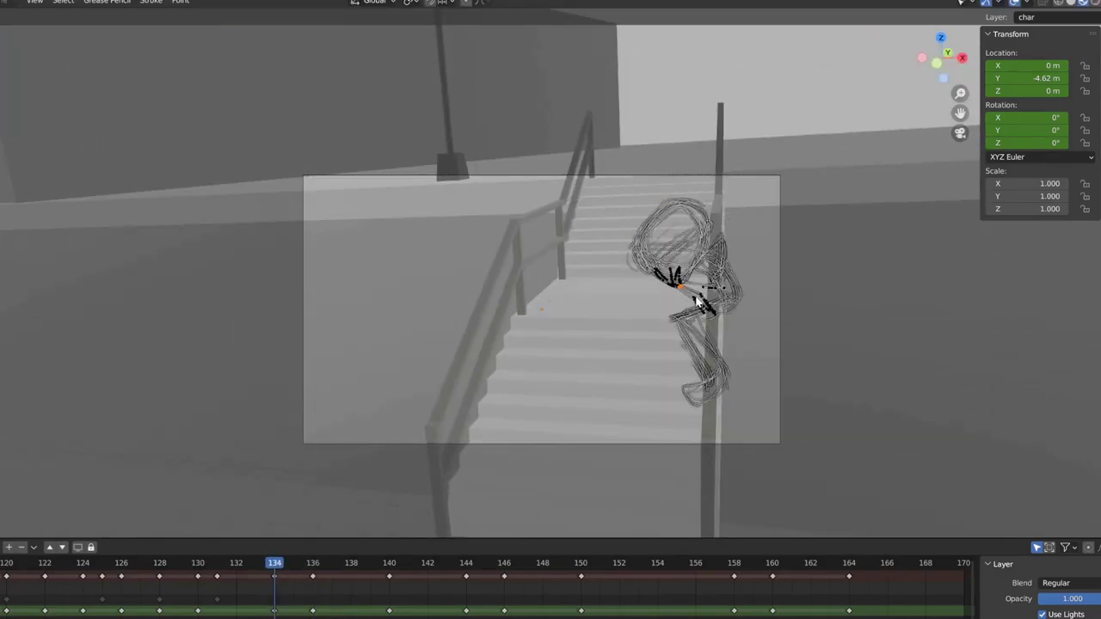
key("Tab")
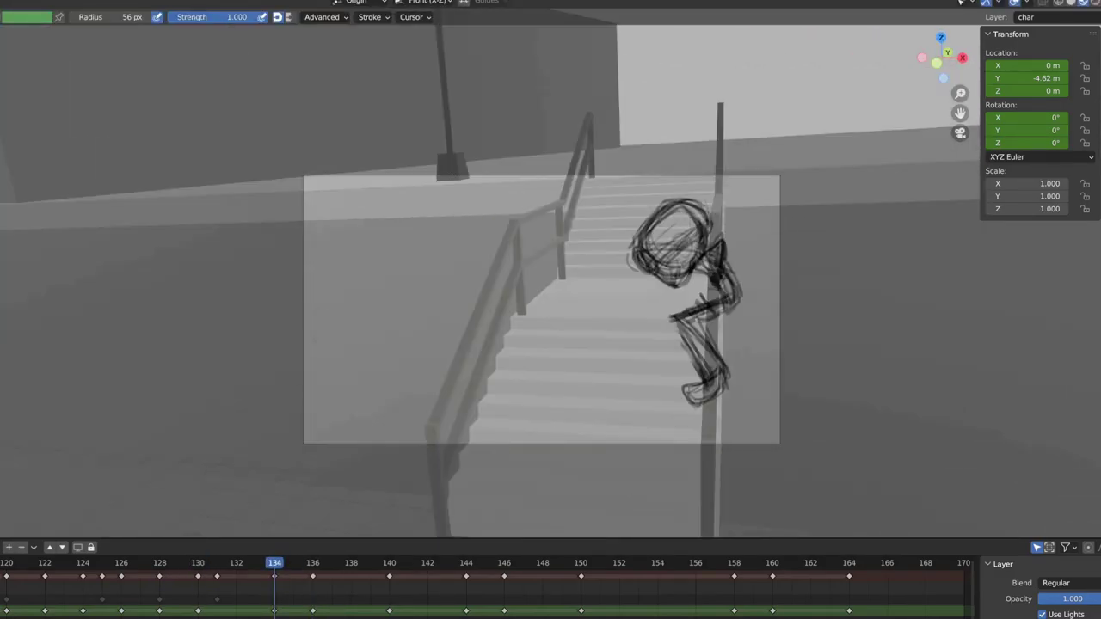
key("space")
key("ctrl+Tab")
left_click(803, 381)
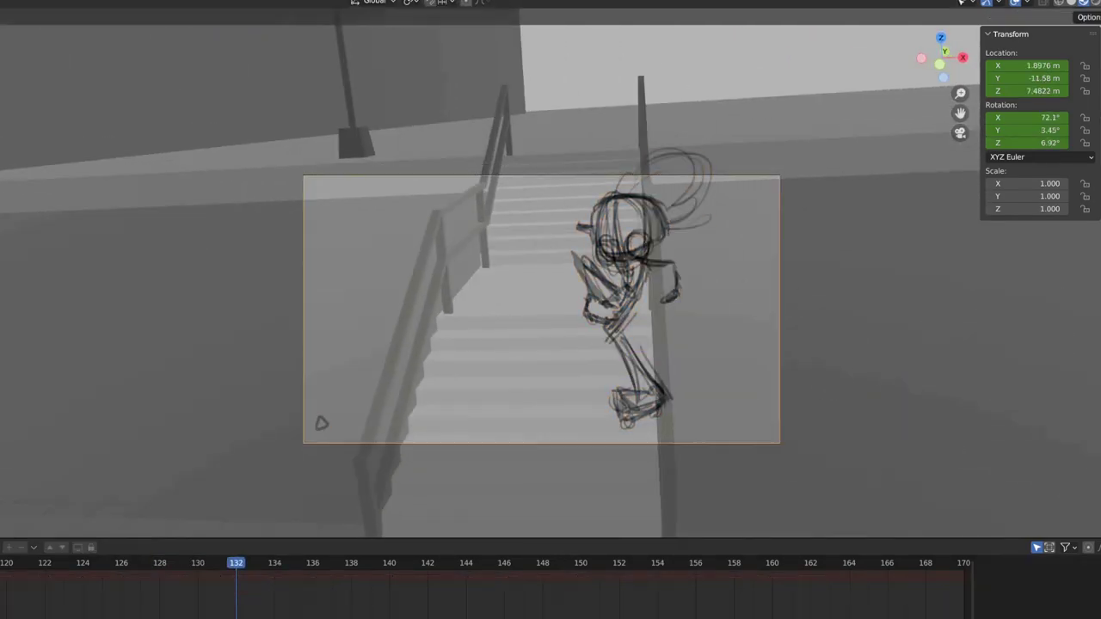
key("i")
Resume drawing and step between frames 130, 132 and 134, settling on frame 132.
key("ctrl+Tab")
key("Right")
key("Right")
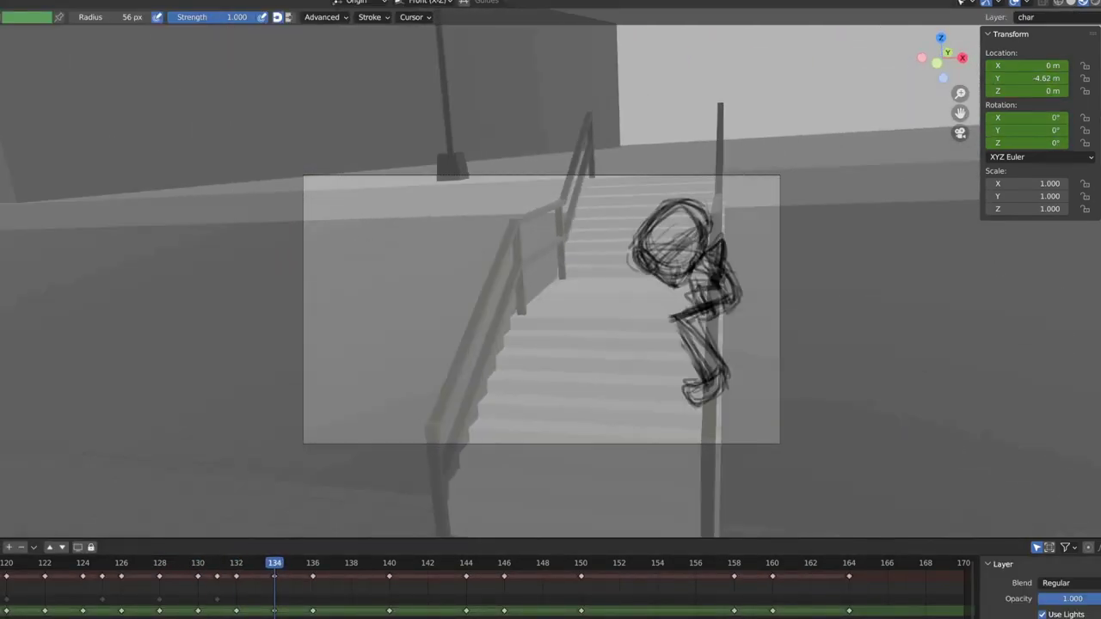
key("Left")
key("Left")
key("Left")
key("Right")
key("Right")
key("Left")
key("Left")
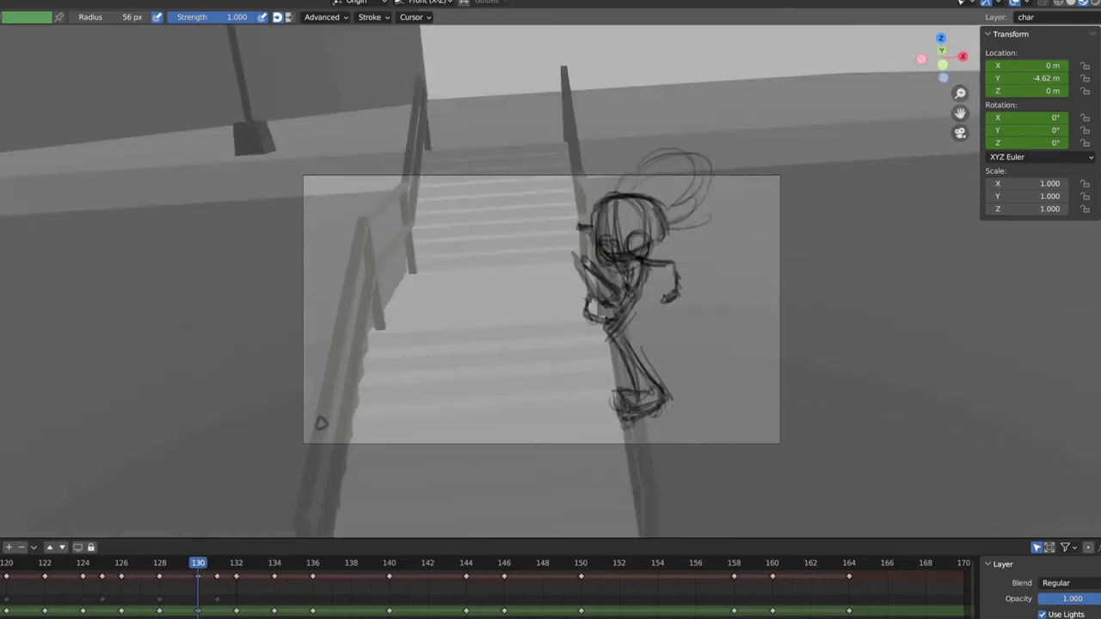
key("Right")
key("Right")
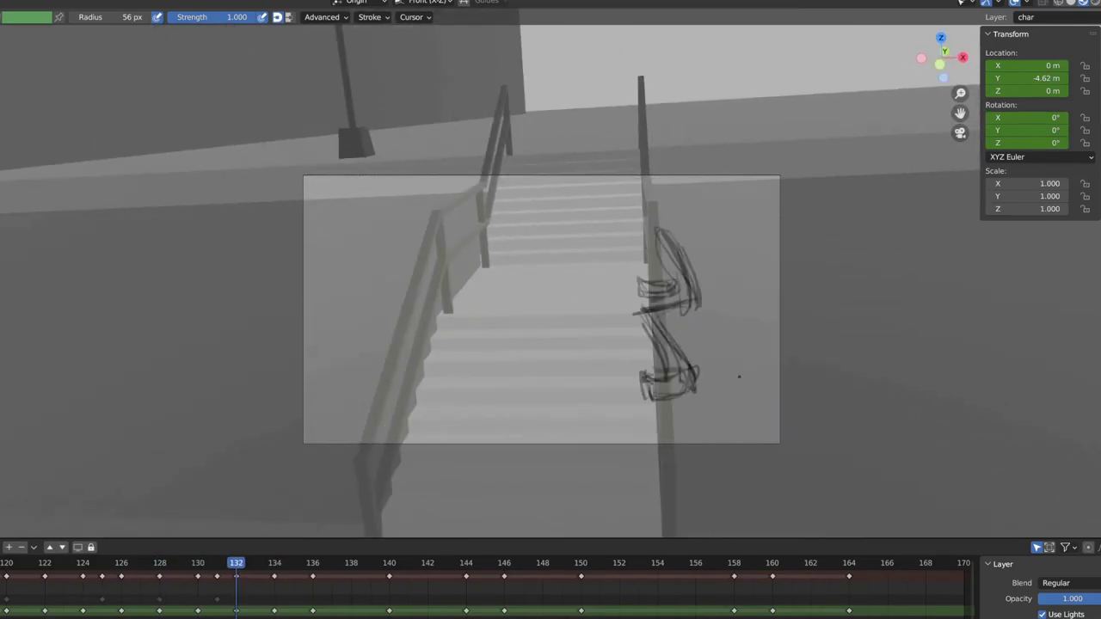
Draw a head outline and larger head loop above the legs on frame 132, then sketch the torso beneath, checking frame 130.
key("shift+space")
left_click(700, 315)
left_click_drag(645, 250, 675, 205)
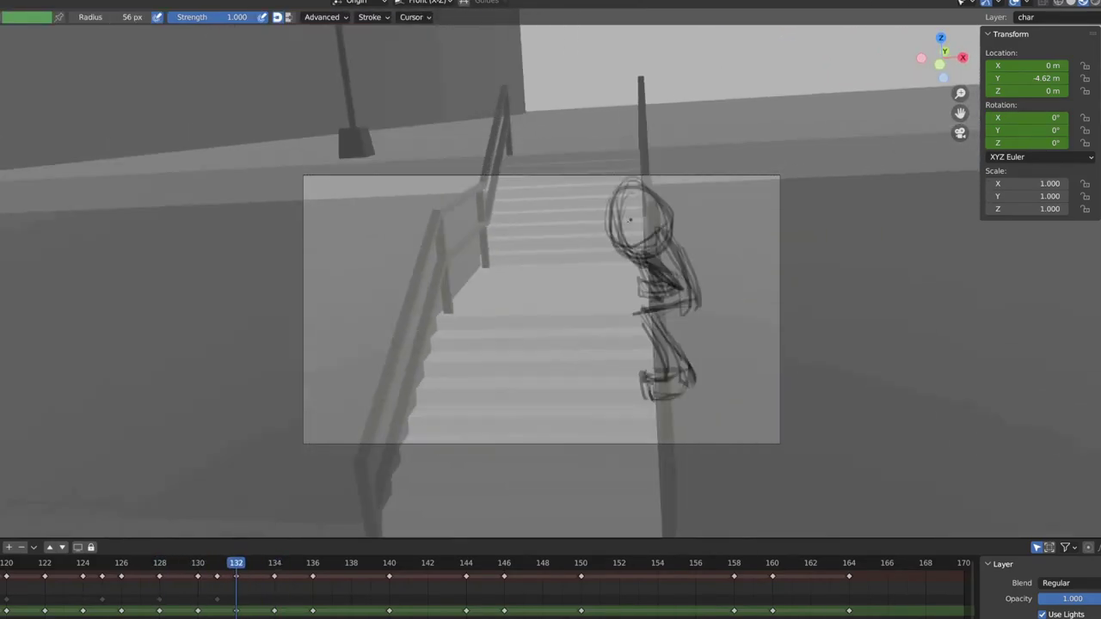
key("Left")
key("Left")
key("Right")
key("Right")
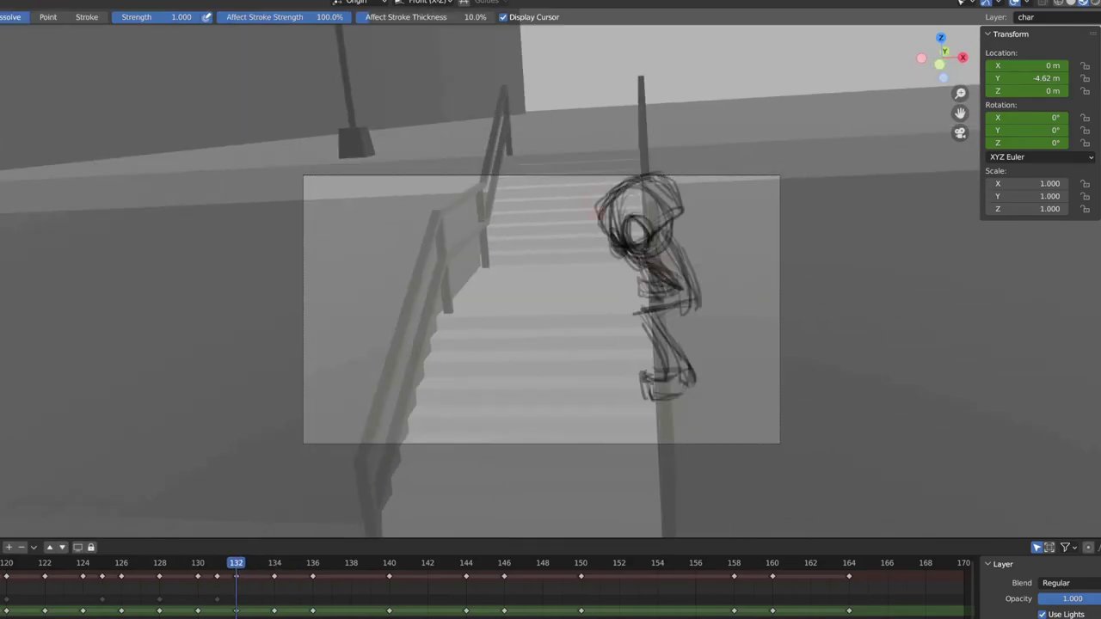
left_click_drag(662, 190, 619, 245)
key("Right")
key("Right")
key("Left")
key("Left")
key("shift+space")
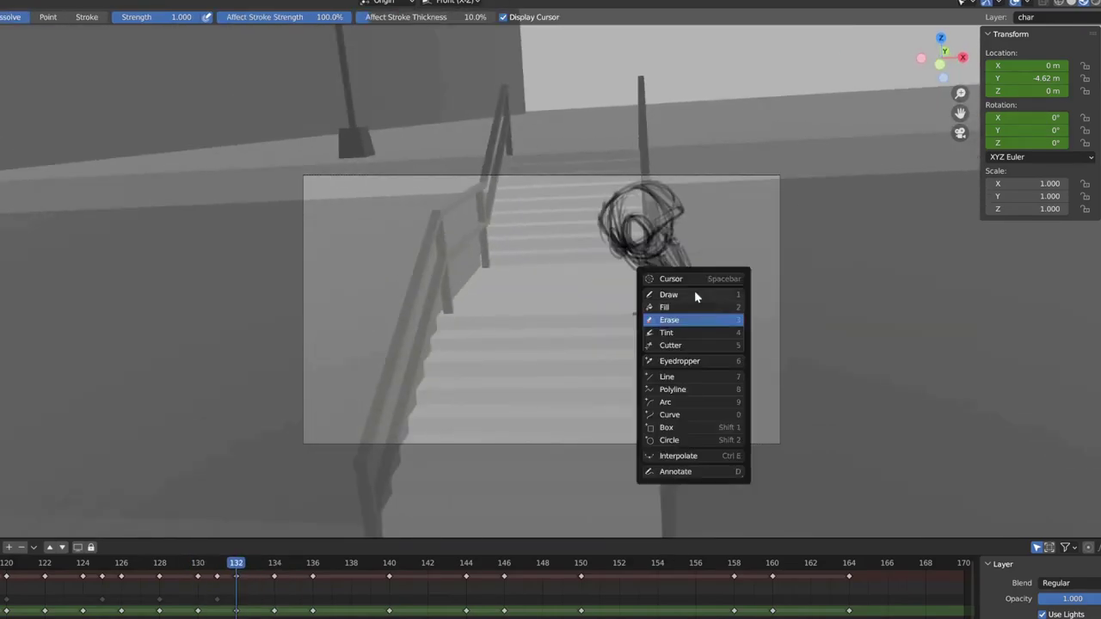
left_click(688, 318)
left_click_drag(698, 237, 688, 275)
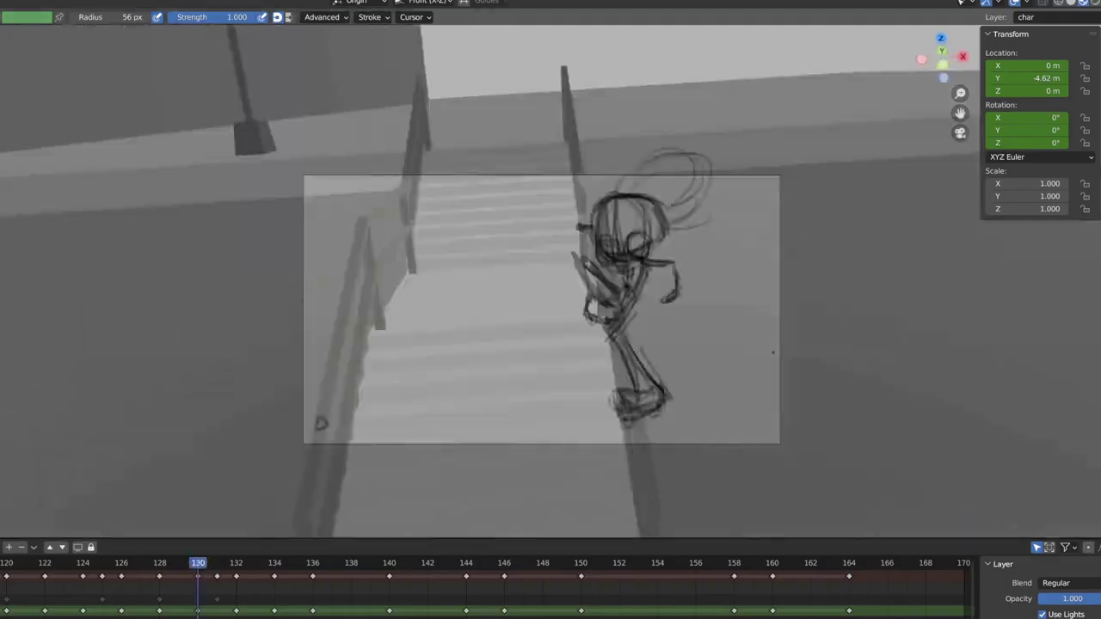